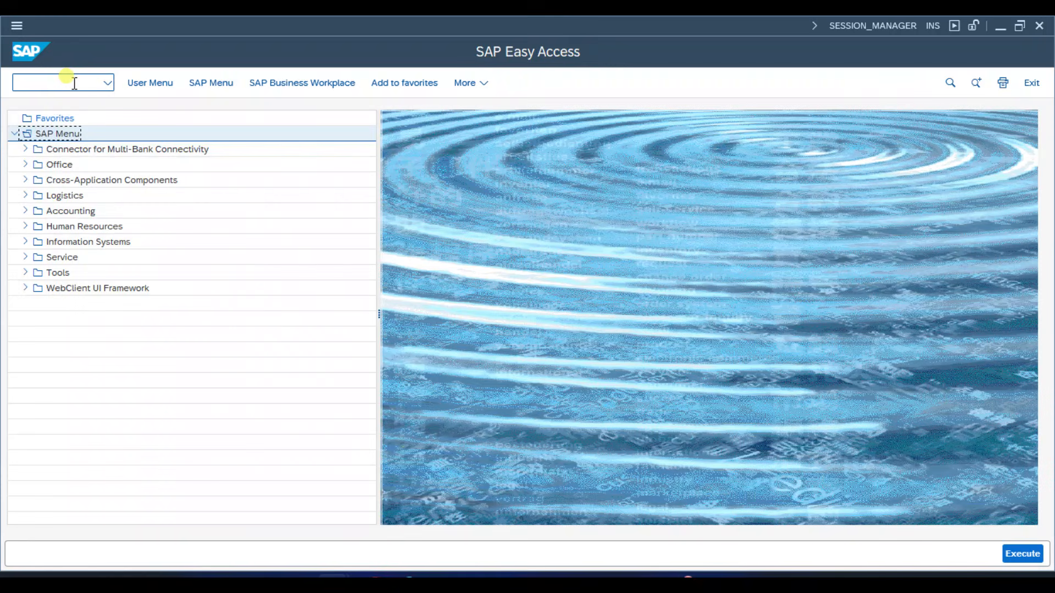
{"action": "left_click", "coordinate": [75, 83]}
{"action": "type", "text": "cc0"}
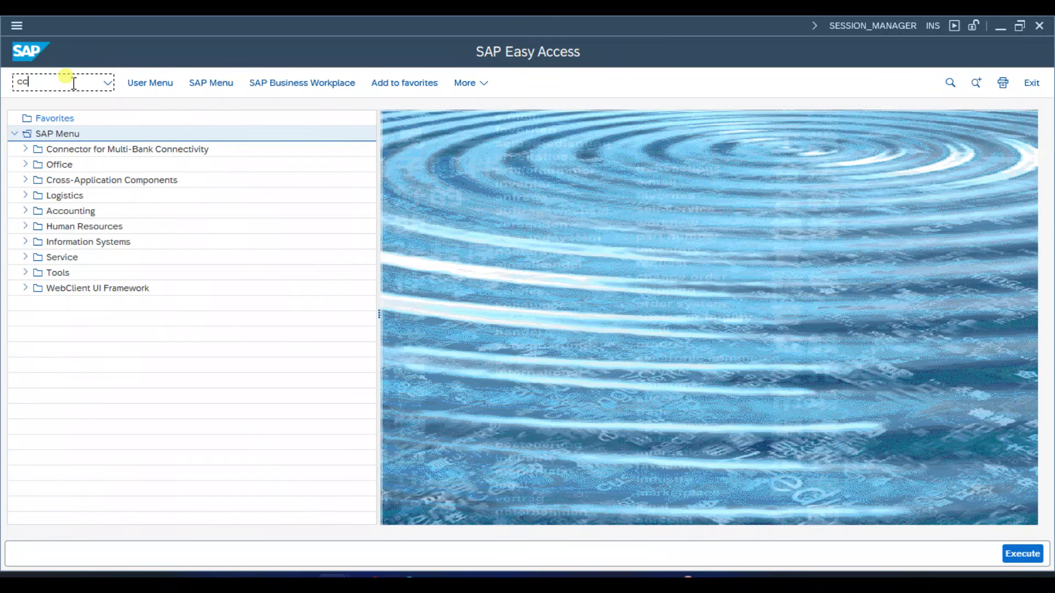
{"action": "type", "text": "3"}
{"action": "key", "text": "Return"}
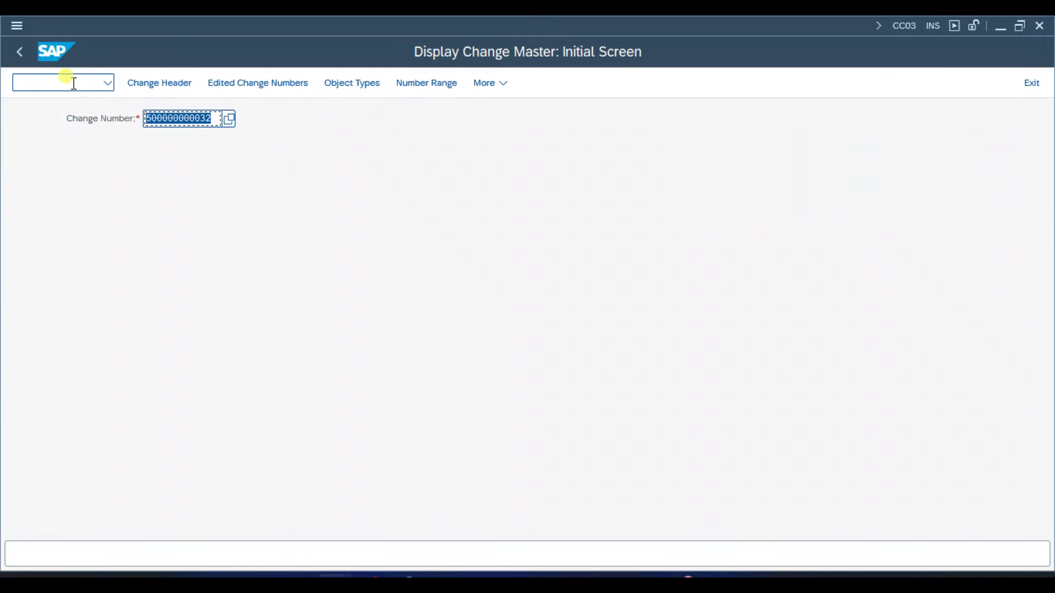
{"action": "left_click", "coordinate": [214, 118]}
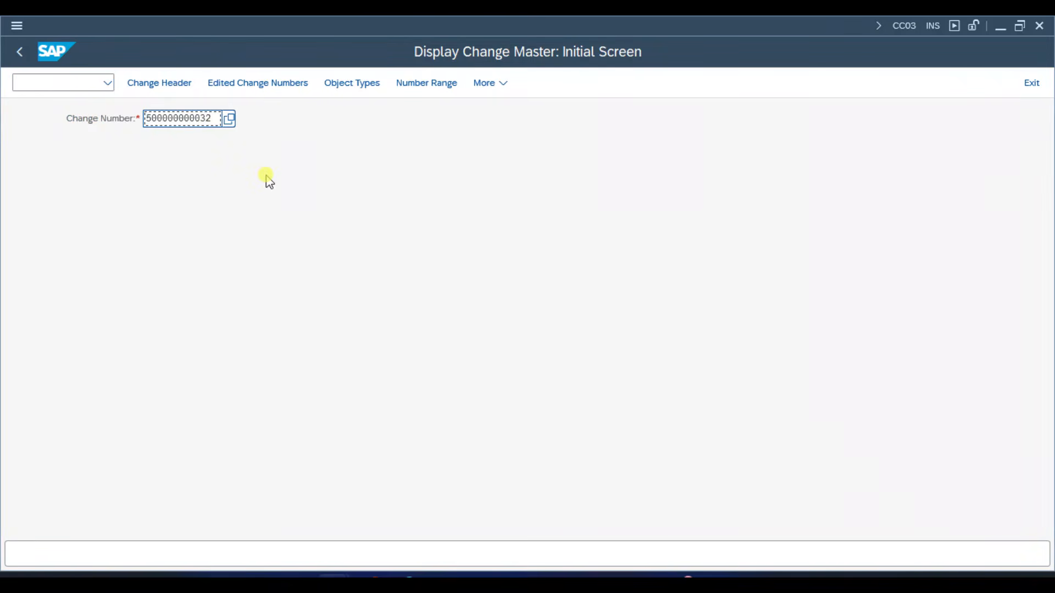
{"action": "key", "text": "Return"}
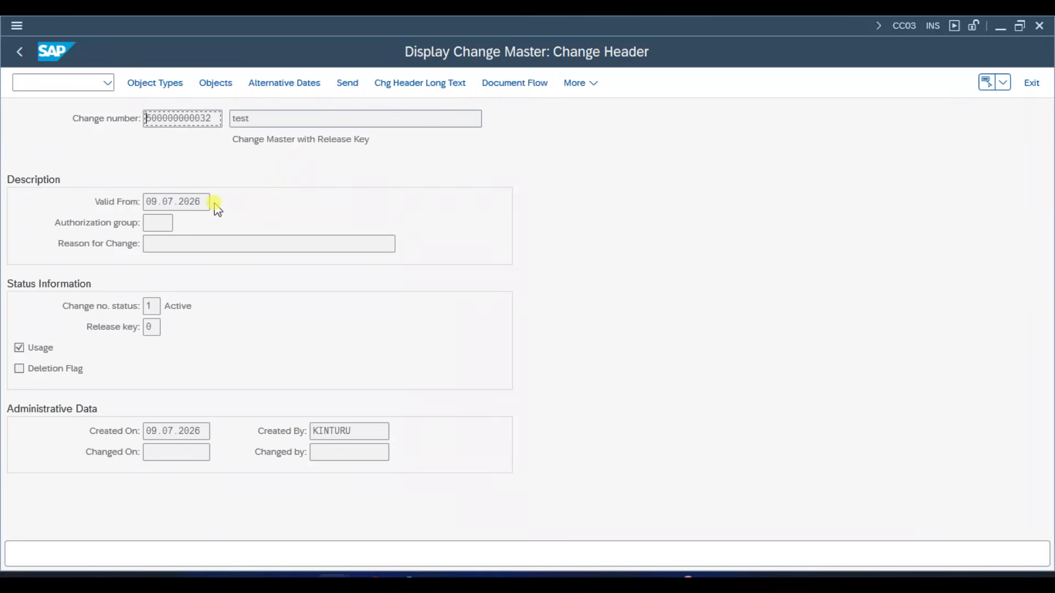
- Examine the valid-from date, change number status and change number in the change header
{"action": "left_click", "coordinate": [205, 201]}
{"action": "left_click", "coordinate": [149, 305]}
{"action": "left_click", "coordinate": [160, 201]}
{"action": "left_click", "coordinate": [212, 119]}
- Display the change master's object types and look through the list, from Bill of Material onward
{"action": "left_click", "coordinate": [177, 88]}
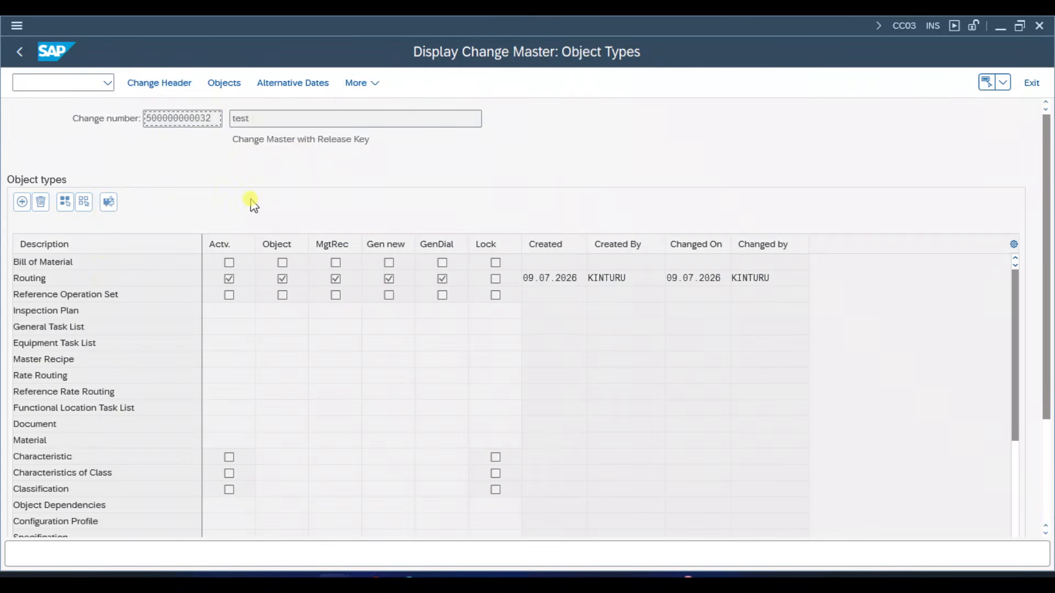
{"action": "left_click", "coordinate": [134, 263]}
{"action": "left_click", "coordinate": [135, 280]}
{"action": "left_click", "coordinate": [147, 295]}
{"action": "left_click", "coordinate": [150, 312]}
{"action": "left_click", "coordinate": [147, 328]}
{"action": "left_click", "coordinate": [134, 343]}
{"action": "left_click", "coordinate": [113, 360]}
{"action": "scroll", "coordinate": [124, 435], "scroll_direction": "down", "scroll_amount": 2}
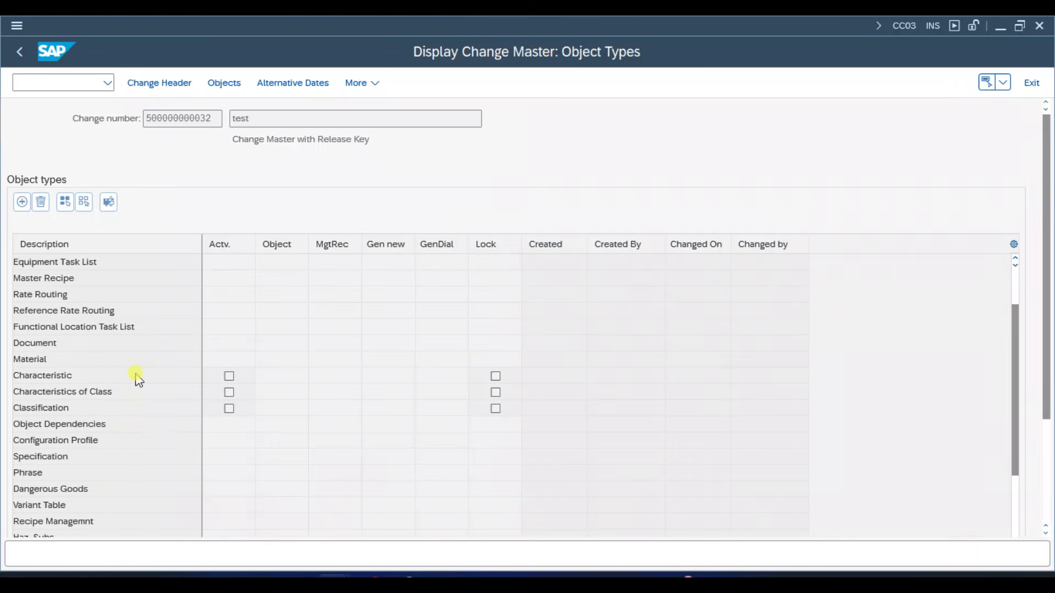
{"action": "scroll", "coordinate": [135, 373], "scroll_direction": "up", "scroll_amount": 2}
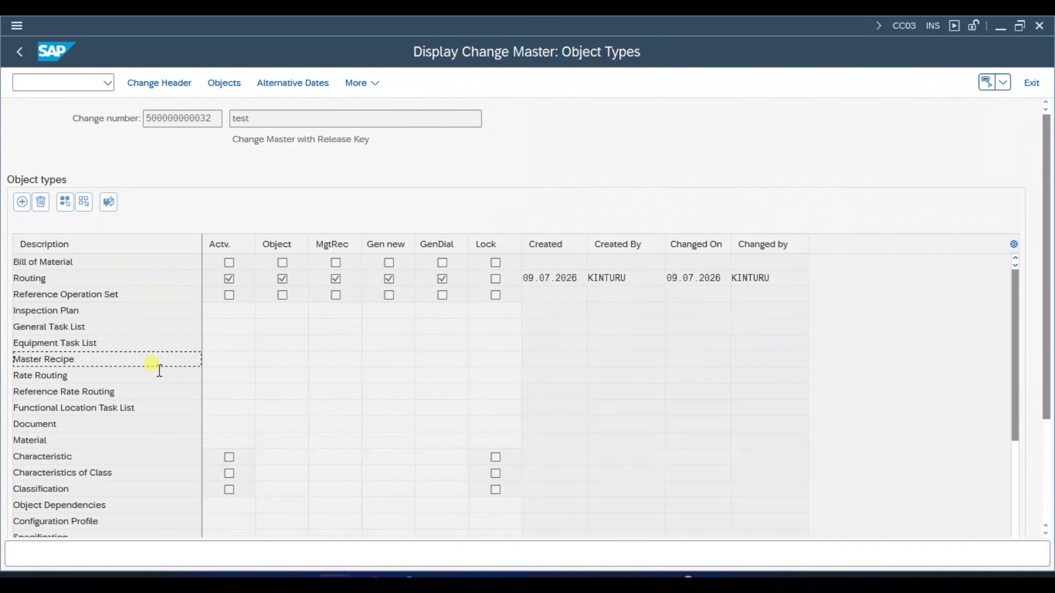
- Review the Bill of Material and Routing object types together with the change number they belong to
{"action": "left_click", "coordinate": [169, 261]}
{"action": "left_click", "coordinate": [218, 118]}
{"action": "left_click", "coordinate": [175, 277]}
{"action": "left_click", "coordinate": [210, 118]}
{"action": "left_click_drag", "start_coordinate": [212, 118], "coordinate": [145, 119]}
{"action": "left_click", "coordinate": [144, 119]}
- Start transaction CS01 in a new session and go to the Change Number field of the Create material BOM screen
{"action": "key", "text": "ctrl+slash"}
{"action": "type", "text": "/OCS"}
{"action": "type", "text": "02"}
{"action": "key", "text": "Return"}
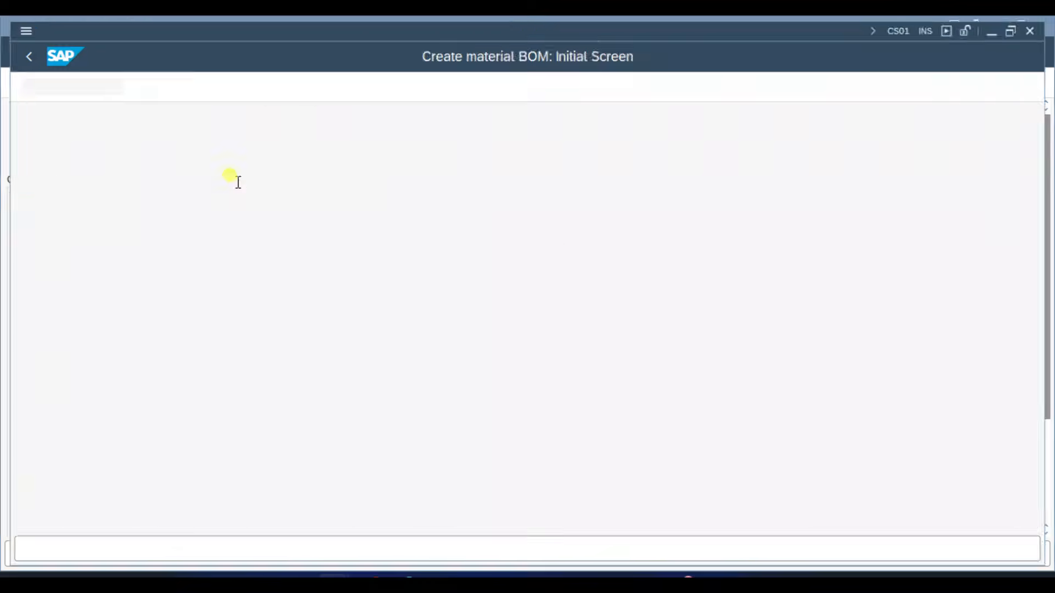
{"action": "left_click", "coordinate": [200, 287]}
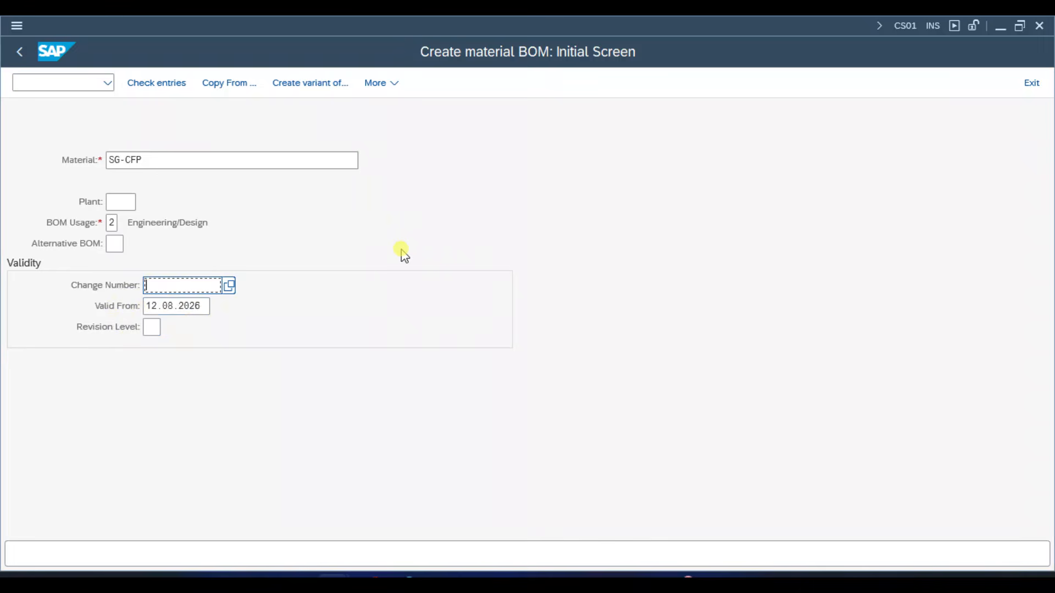
- Open transaction OS25 in a new session, widen the HistReq column and examine the BOM usage and BOM status entries
{"action": "key", "text": "ctrl+slash"}
{"action": "type", "text": "/OOS"}
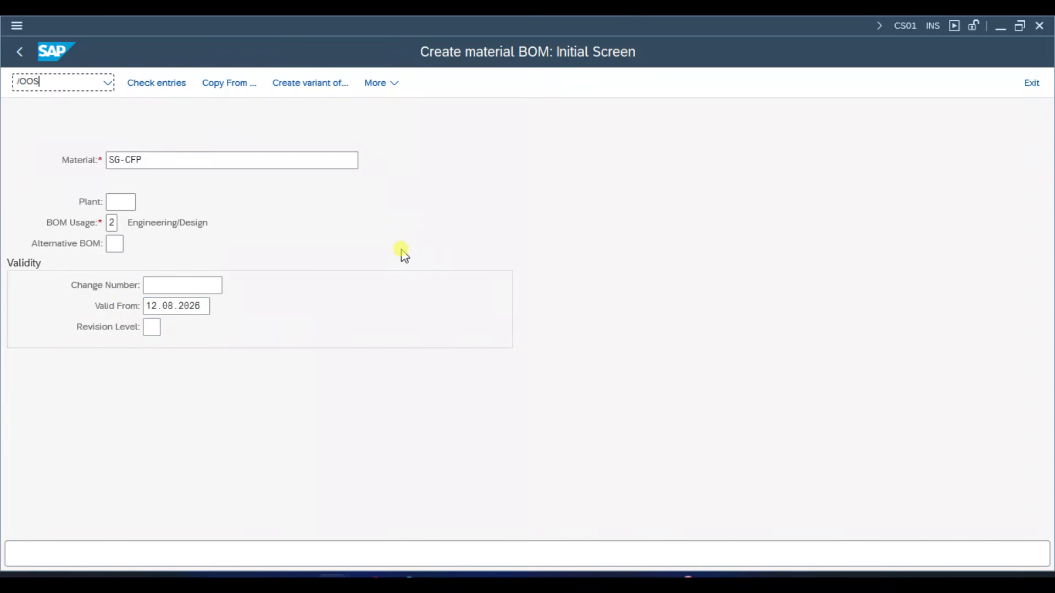
{"action": "type", "text": "25"}
{"action": "key", "text": "Return"}
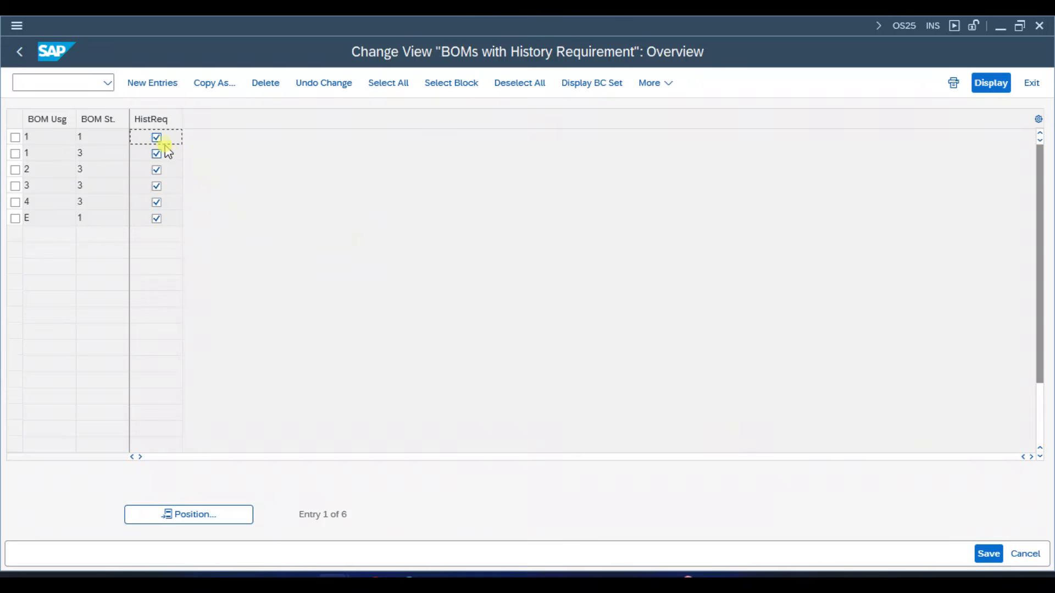
{"action": "left_click_drag", "start_coordinate": [182, 117], "coordinate": [241, 142]}
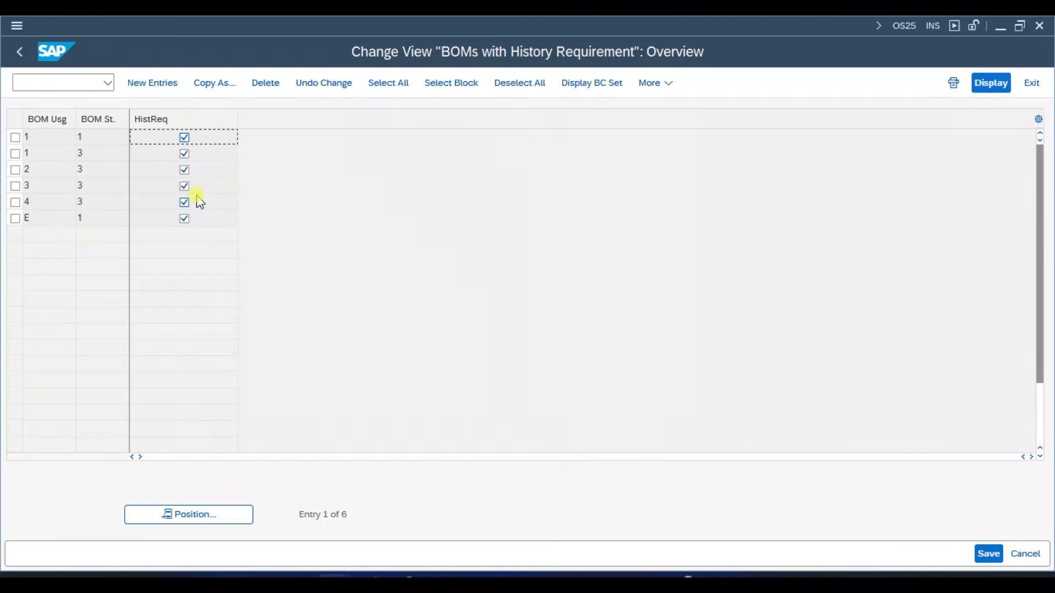
{"action": "left_click", "coordinate": [50, 140]}
{"action": "left_click", "coordinate": [112, 144]}
{"action": "key", "text": "Tab"}
- Open the modification parameters for BOMs with transaction OS27 in a new session
{"action": "key", "text": "ctrl+slash"}
{"action": "type", "text": "/O"}
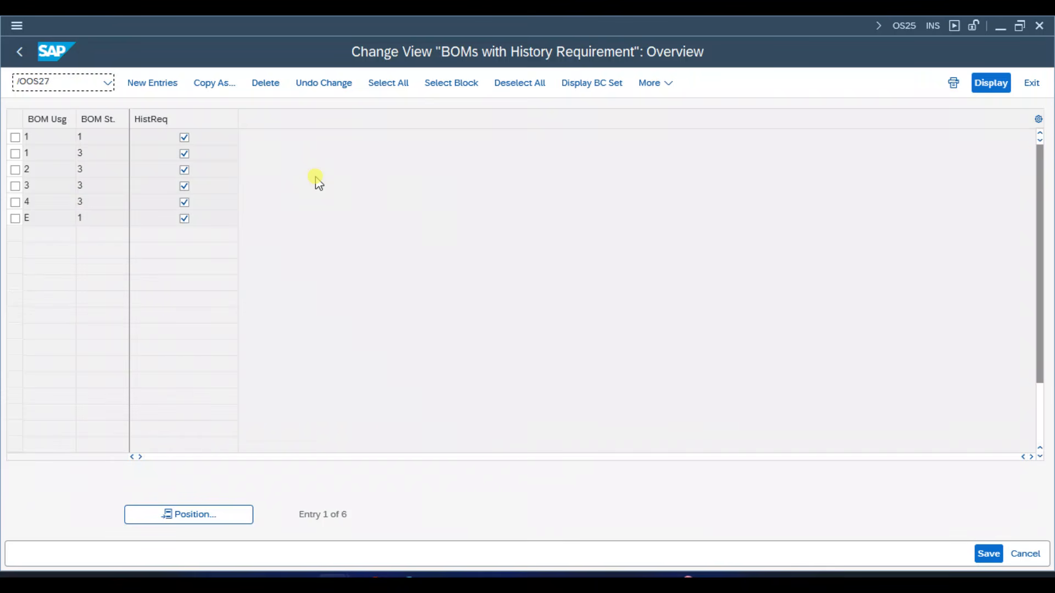
{"action": "type", "text": "OS27"}
{"action": "key", "text": "Return"}
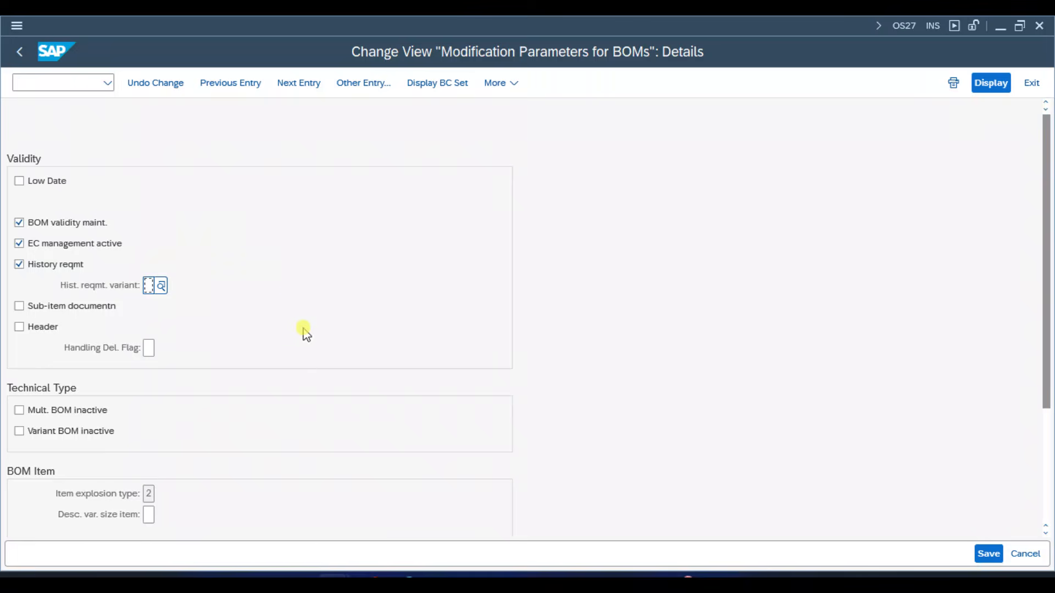
- Check the Change Number field in the Create material BOM session, then return to the OS27 session
{"action": "mouse_move", "coordinate": [338, 581]}
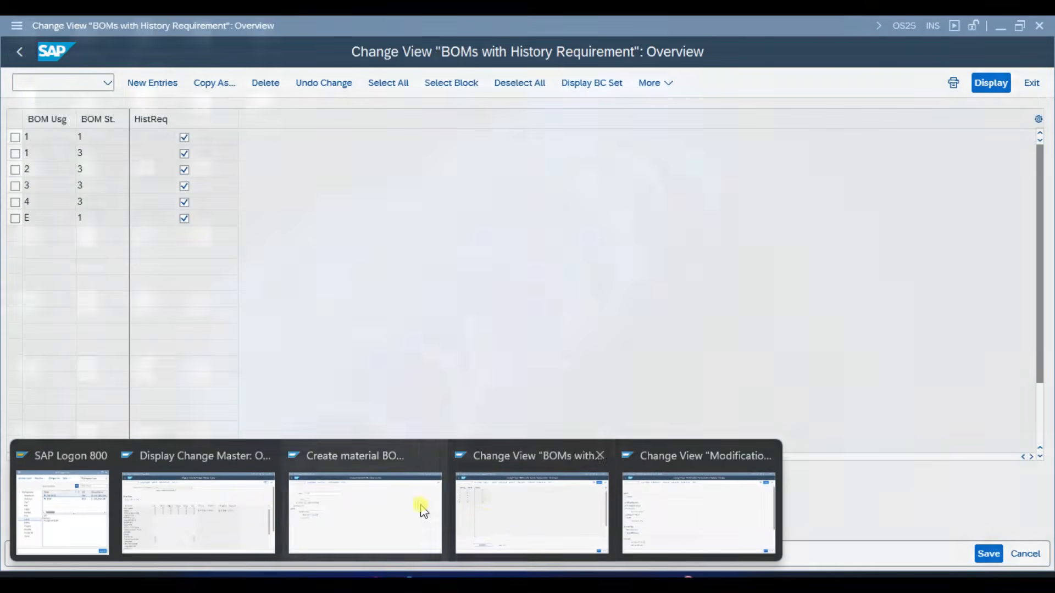
{"action": "left_click", "coordinate": [419, 506]}
{"action": "left_click", "coordinate": [196, 290]}
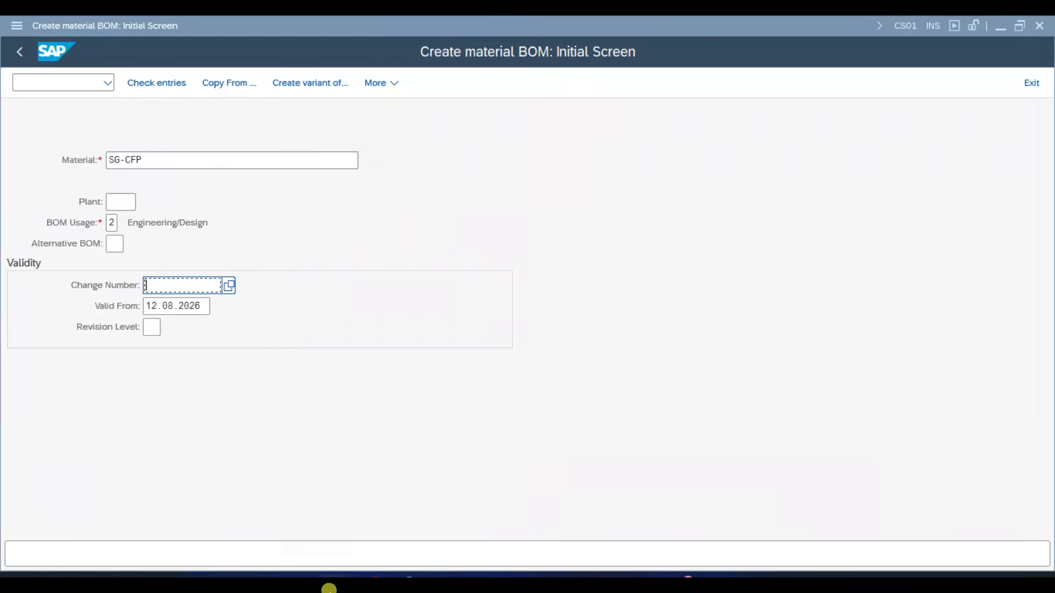
{"action": "mouse_move", "coordinate": [330, 582]}
{"action": "left_click", "coordinate": [650, 483]}
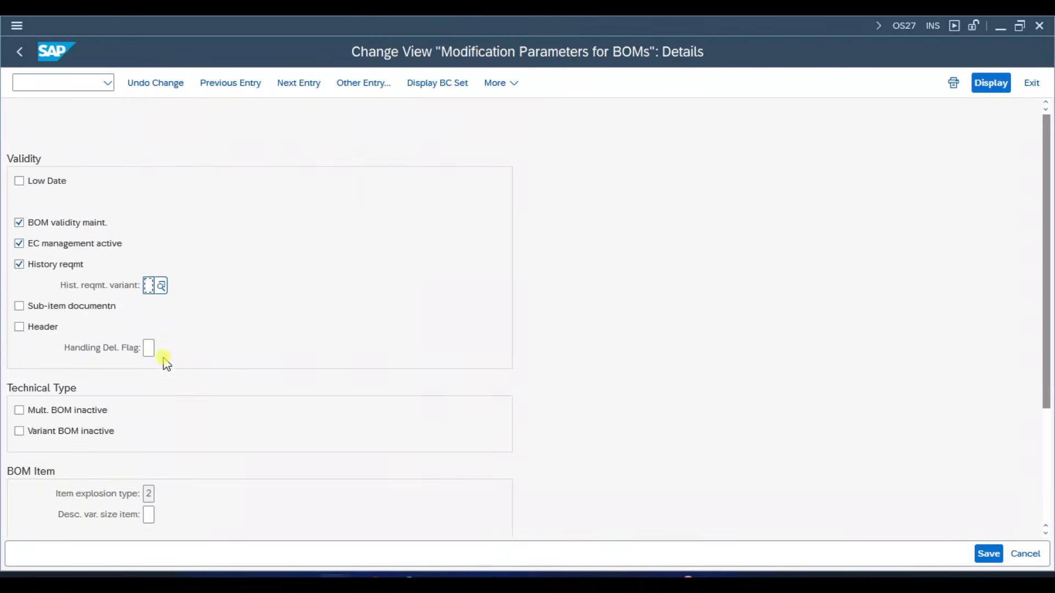
- Deactivate EC management and History reqmt for BOMs and save the change to customizing request TSAK900051
{"action": "left_click", "coordinate": [19, 243]}
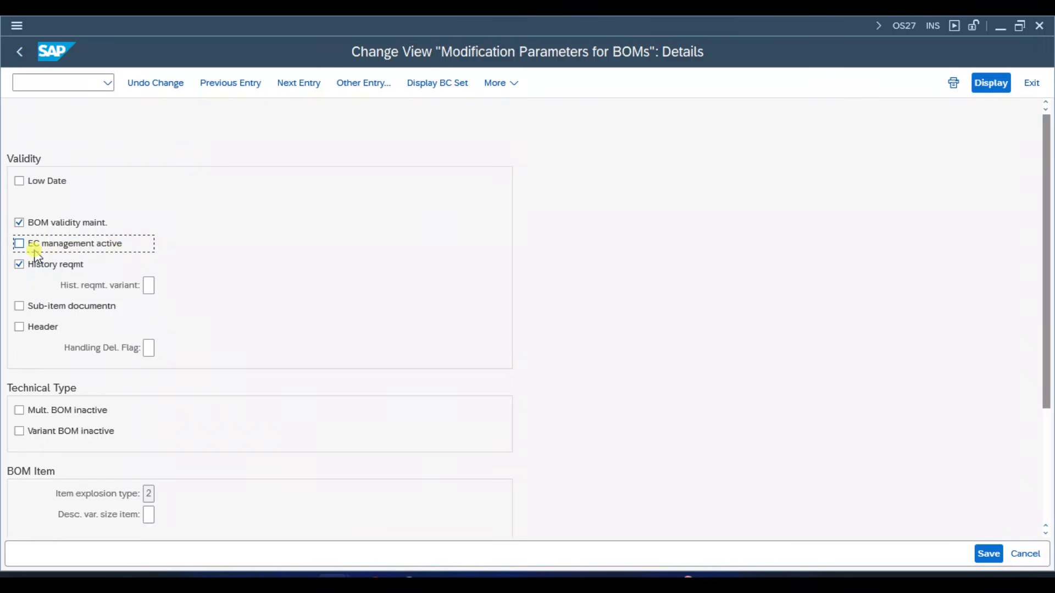
{"action": "left_click", "coordinate": [73, 266]}
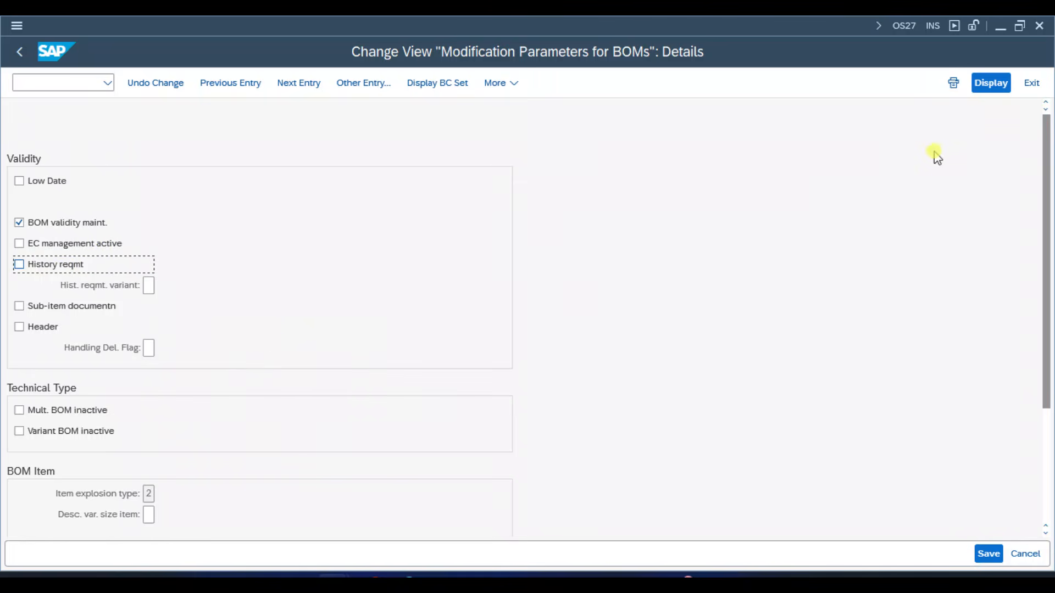
{"action": "left_click", "coordinate": [988, 90]}
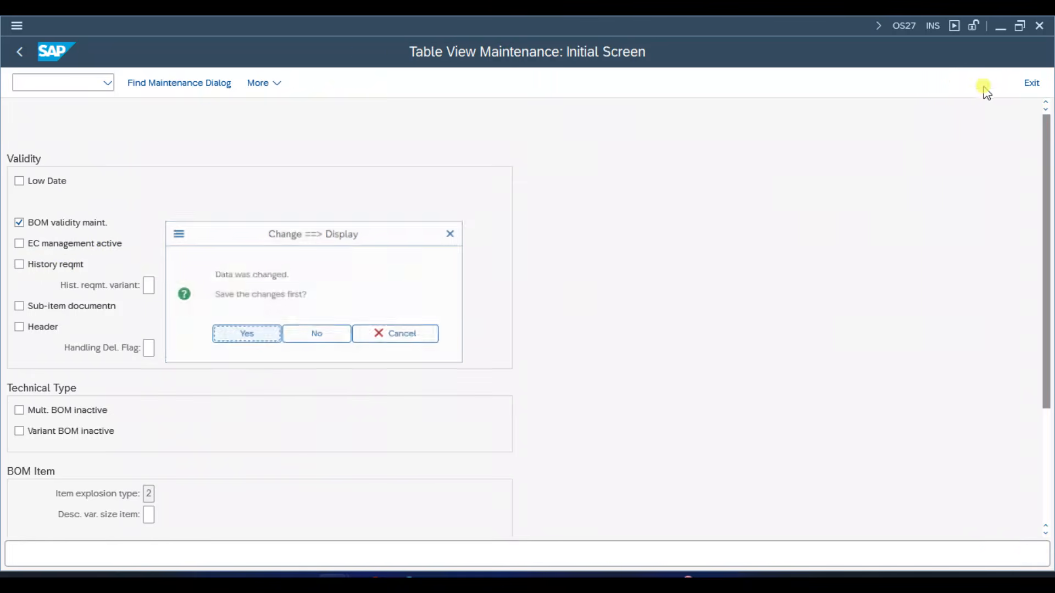
{"action": "left_click", "coordinate": [366, 339]}
{"action": "left_click", "coordinate": [983, 554]}
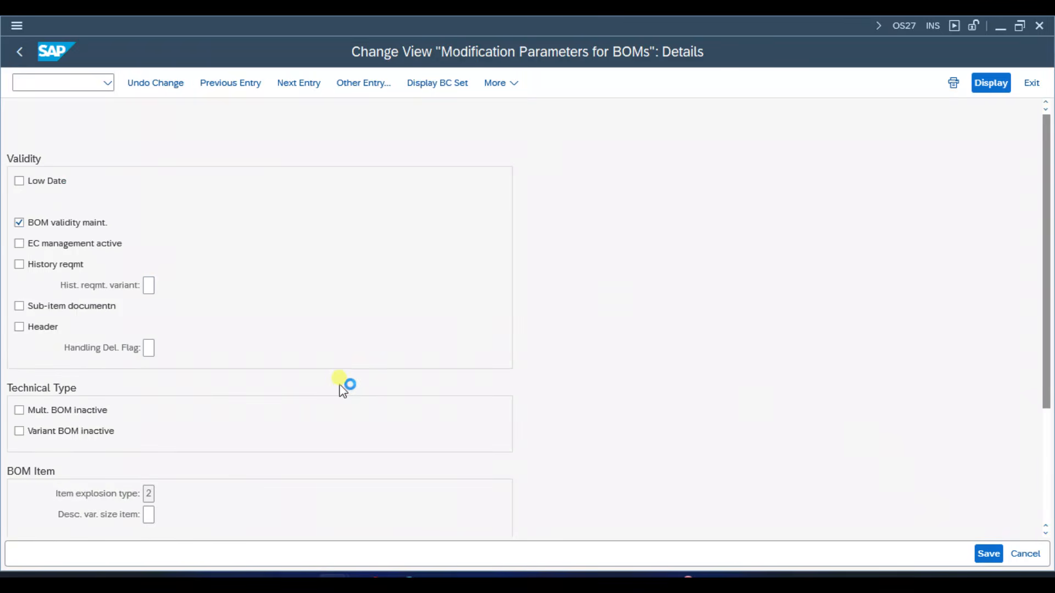
{"action": "left_click", "coordinate": [318, 314]}
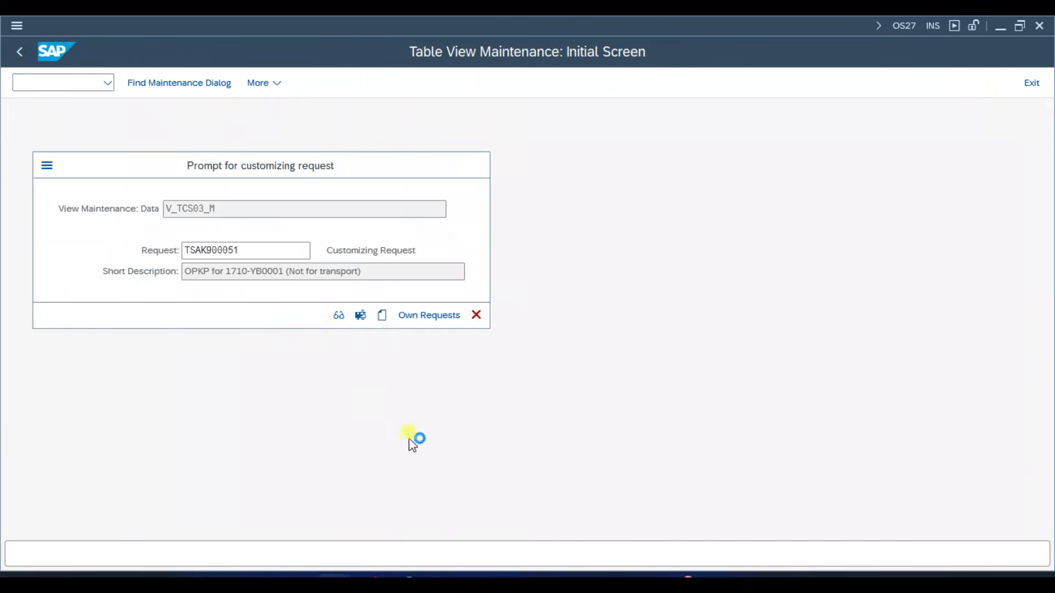
- Switch to the Create material BOM session and restart CS01 to check which validity fields it offers
{"action": "mouse_move", "coordinate": [389, 576]}
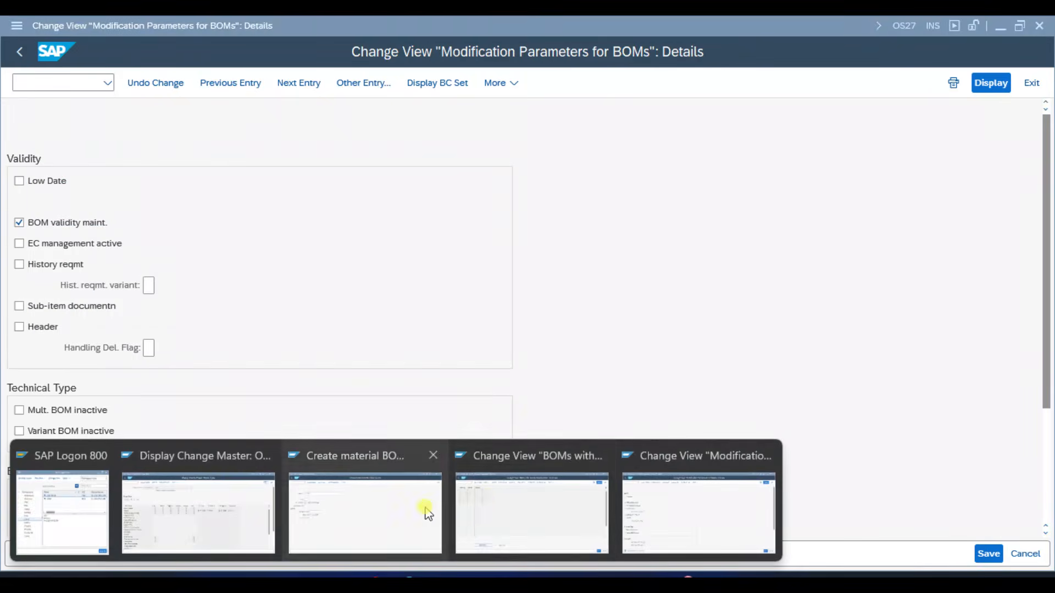
{"action": "left_click", "coordinate": [368, 514]}
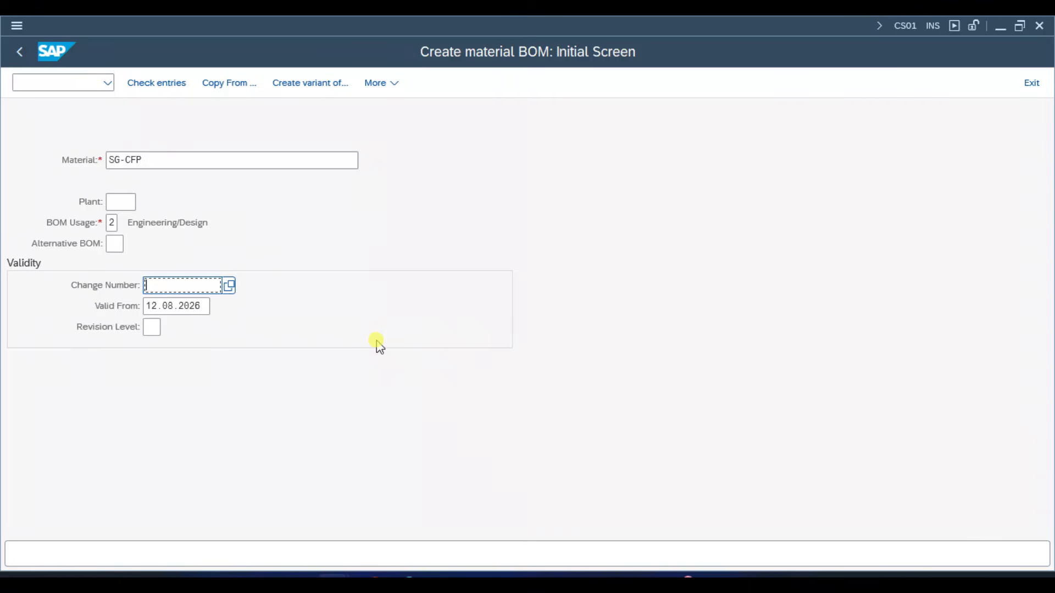
{"action": "key", "text": "ctrl+slash"}
{"action": "type", "text": "/NCS01"}
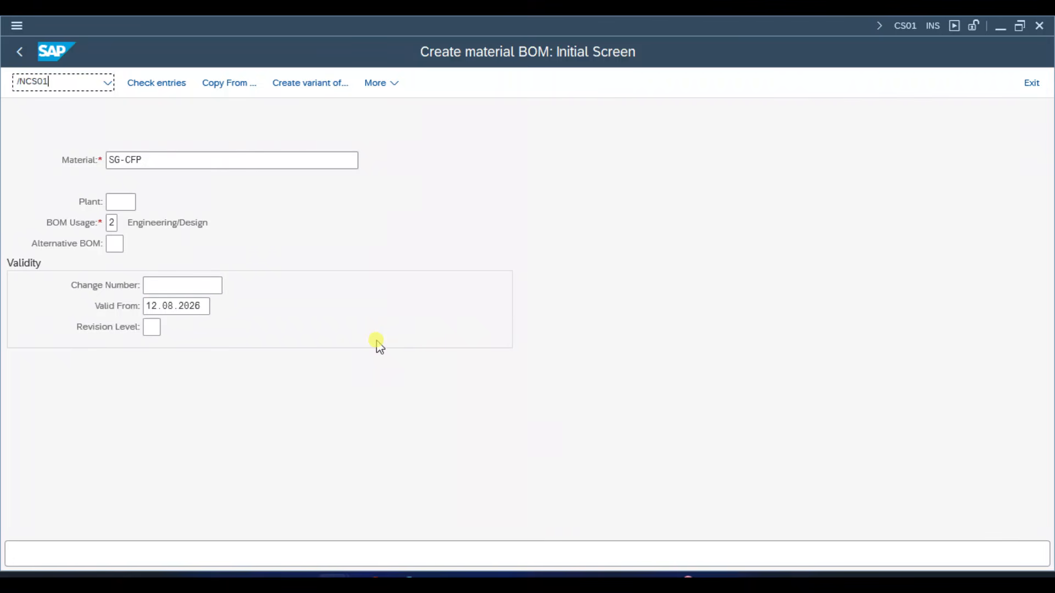
{"action": "key", "text": "Return"}
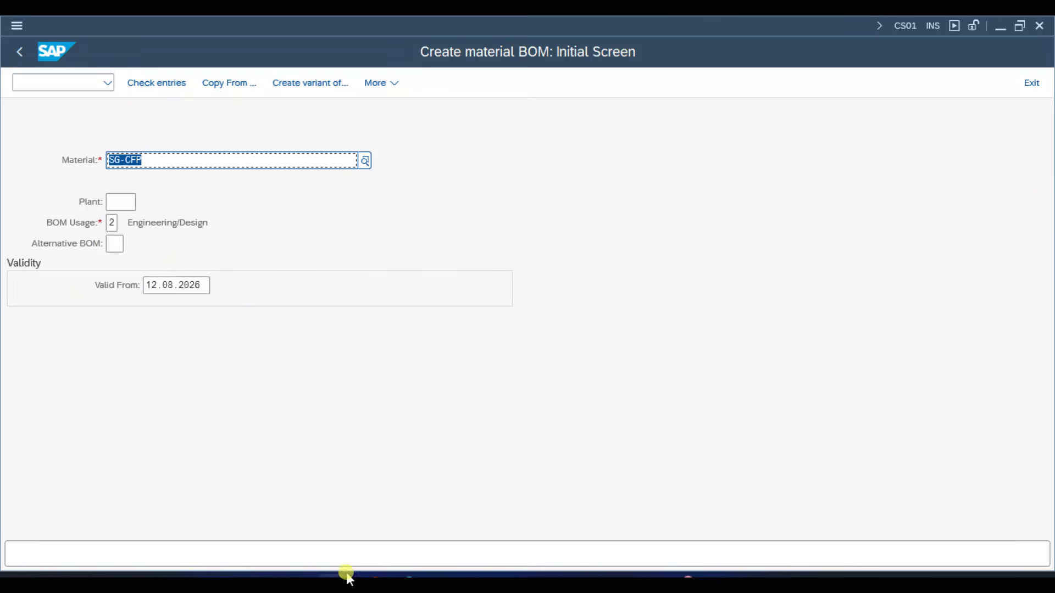
- Reactivate EC management and History reqmt in the OS27 session and save the BOM parameters
{"action": "mouse_move", "coordinate": [346, 577]}
{"action": "left_click", "coordinate": [655, 503]}
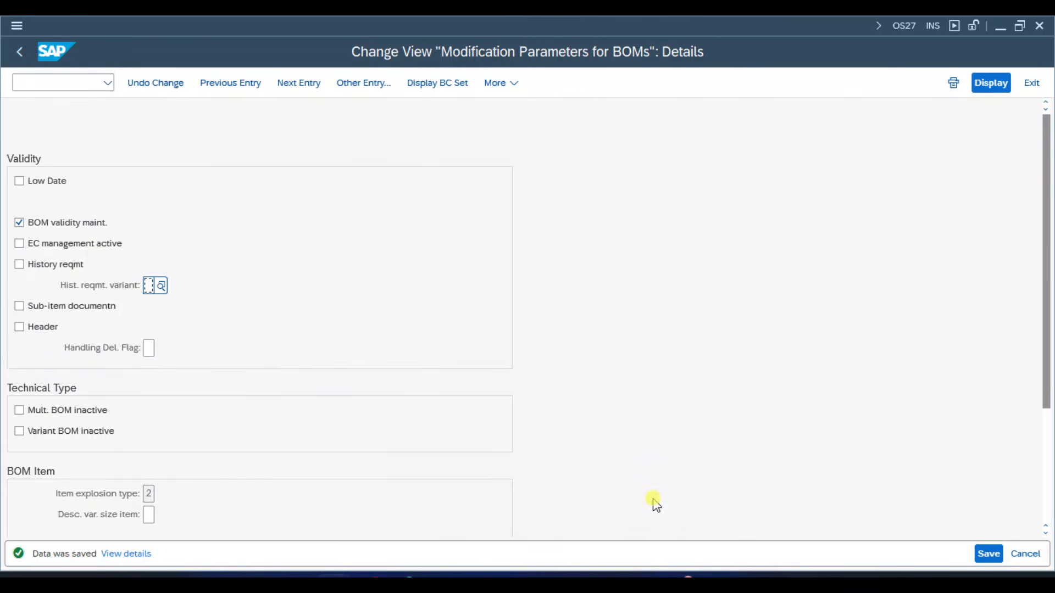
{"action": "left_click", "coordinate": [84, 243]}
{"action": "left_click", "coordinate": [76, 265]}
{"action": "left_click", "coordinate": [987, 554]}
- Restart CS01 in the Create material BOM session and go to the Change Number field
{"action": "mouse_move", "coordinate": [389, 574]}
{"action": "left_click", "coordinate": [396, 484]}
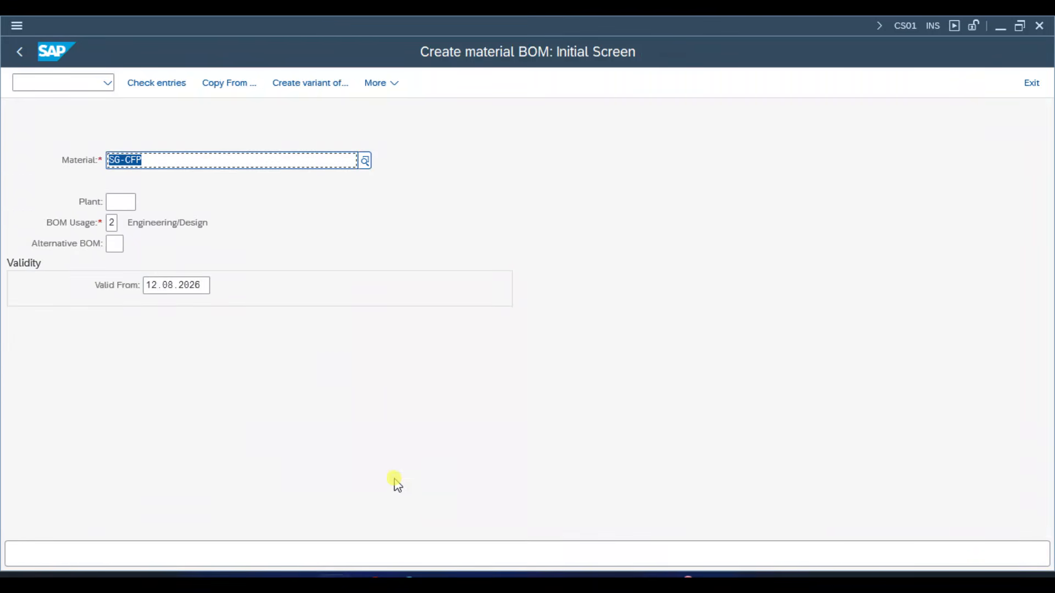
{"action": "key", "text": "ctrl+slash"}
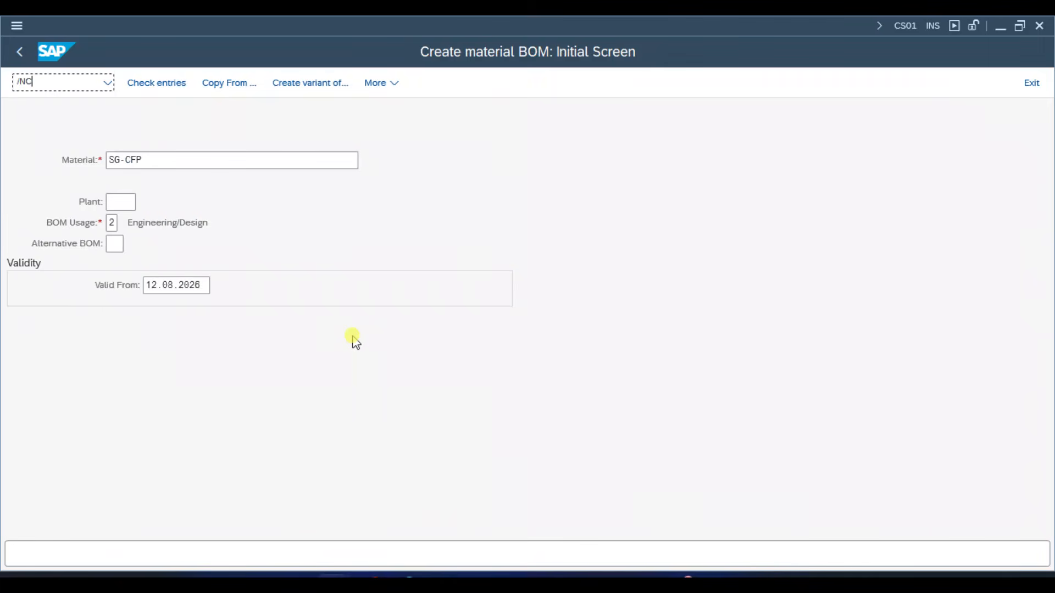
{"action": "key", "text": "Return"}
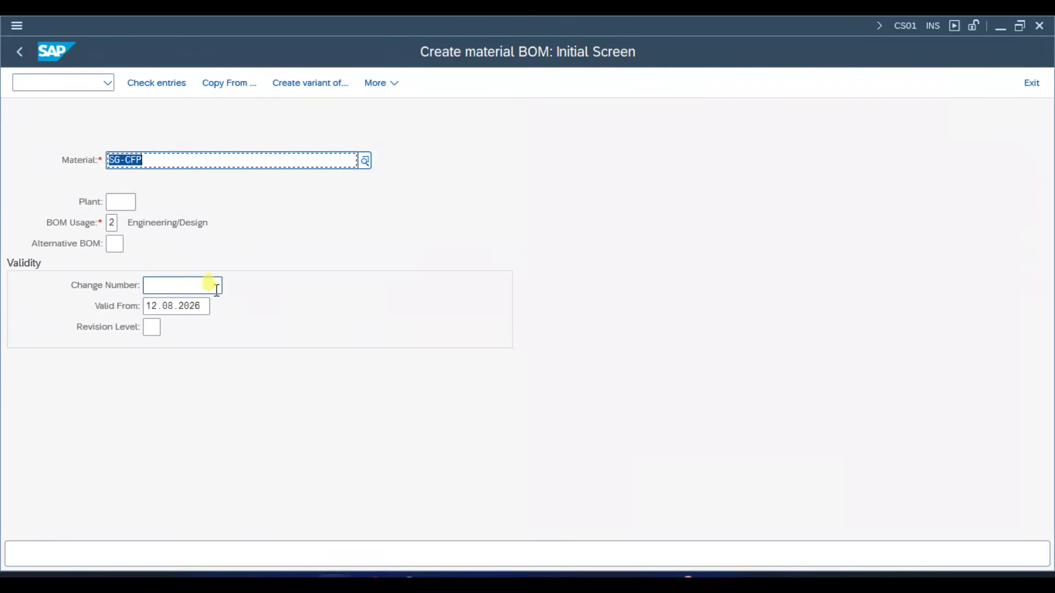
{"action": "left_click", "coordinate": [208, 286]}
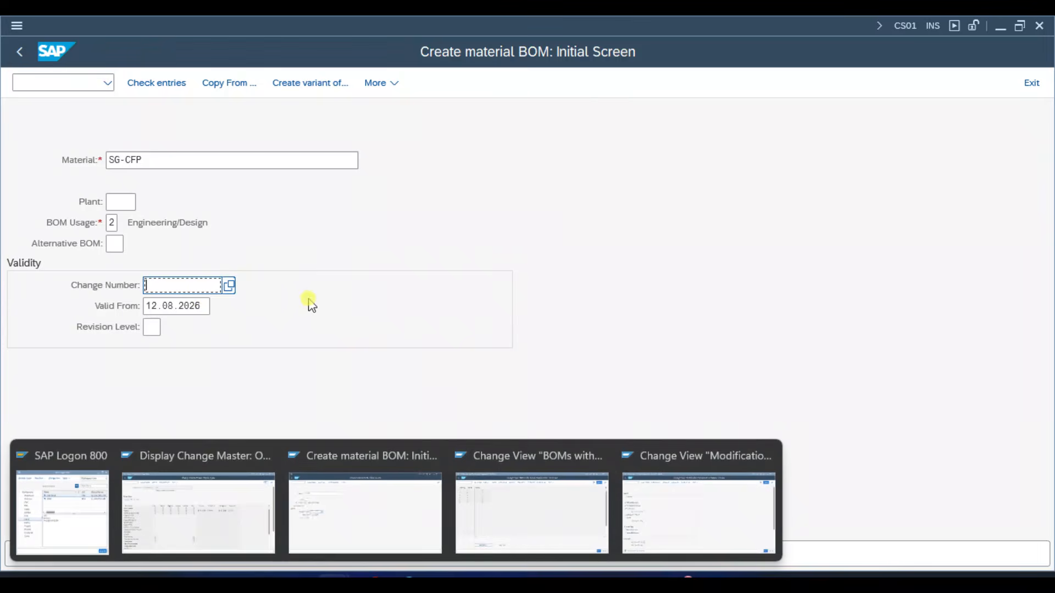
- Switch to the Display Change Master session and examine the change number and the Bill of Material lock indicator
{"action": "left_click", "coordinate": [339, 589]}
{"action": "left_click", "coordinate": [219, 509]}
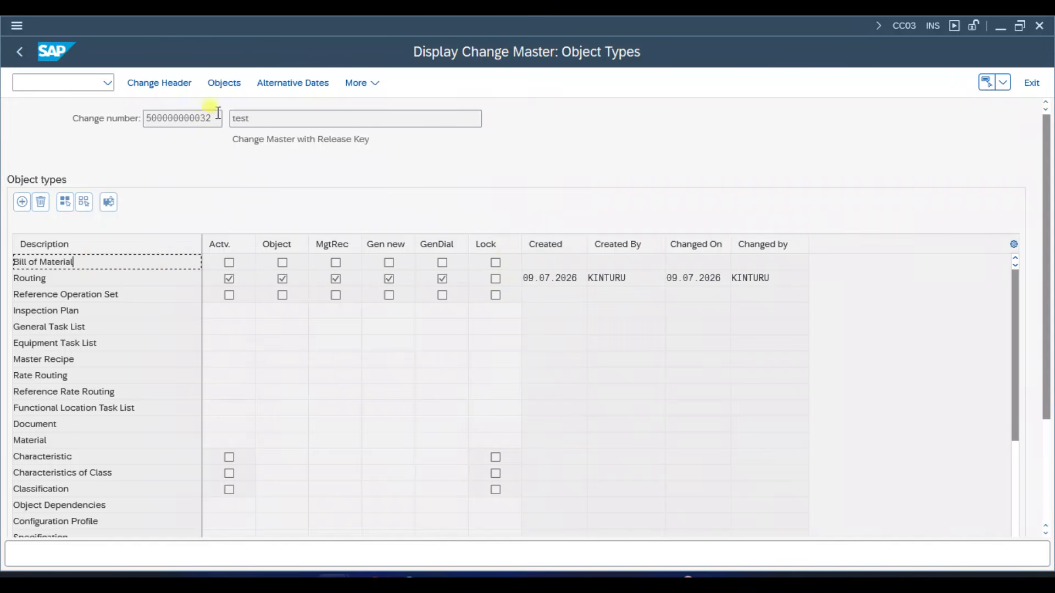
{"action": "left_click_drag", "start_coordinate": [214, 119], "coordinate": [142, 110]}
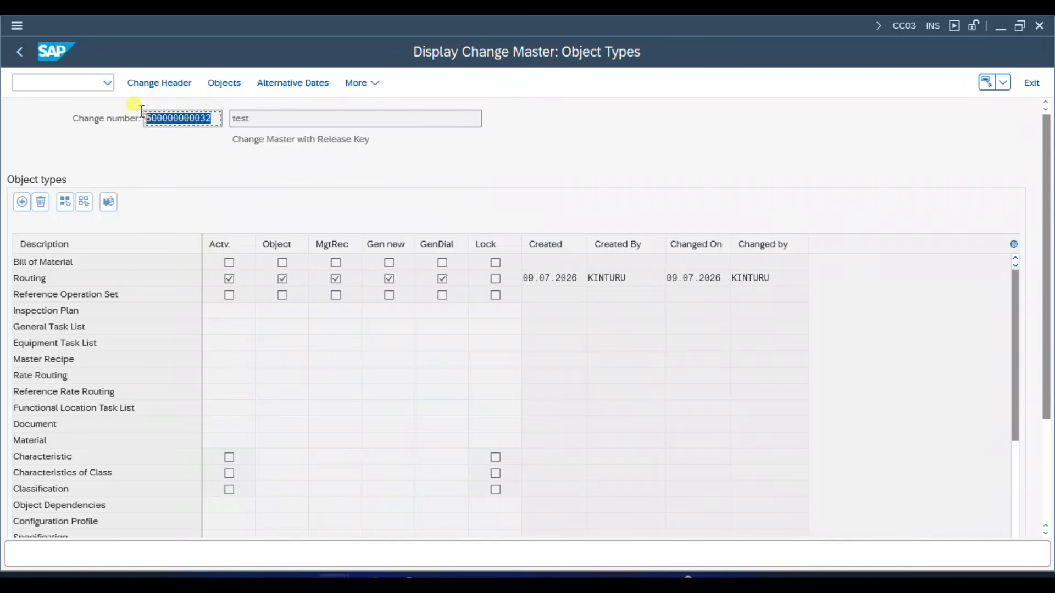
{"action": "left_click", "coordinate": [495, 263]}
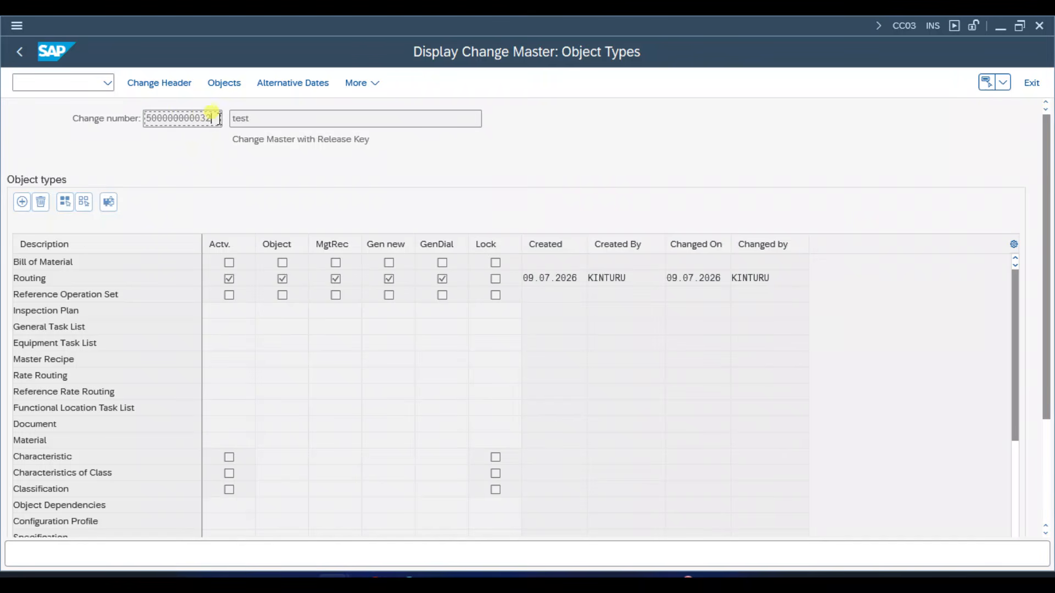
{"action": "left_click_drag", "start_coordinate": [219, 118], "coordinate": [145, 121]}
{"action": "left_click", "coordinate": [144, 120]}
- Return to the change header, list the possible change number status values and move the list clear of the status fields
{"action": "left_click", "coordinate": [164, 83]}
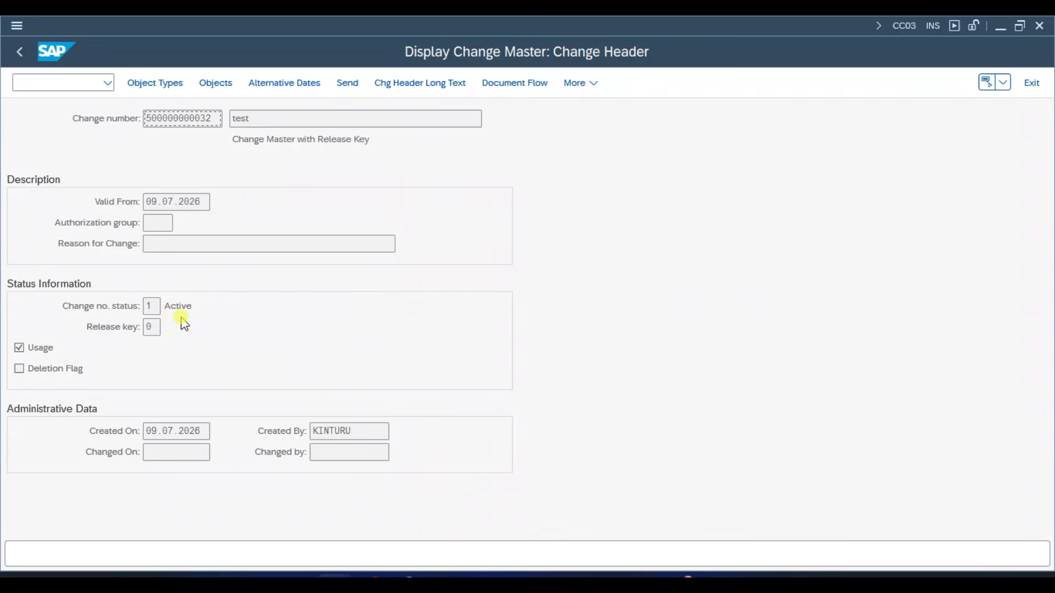
{"action": "left_click", "coordinate": [156, 306]}
{"action": "left_click", "coordinate": [167, 307]}
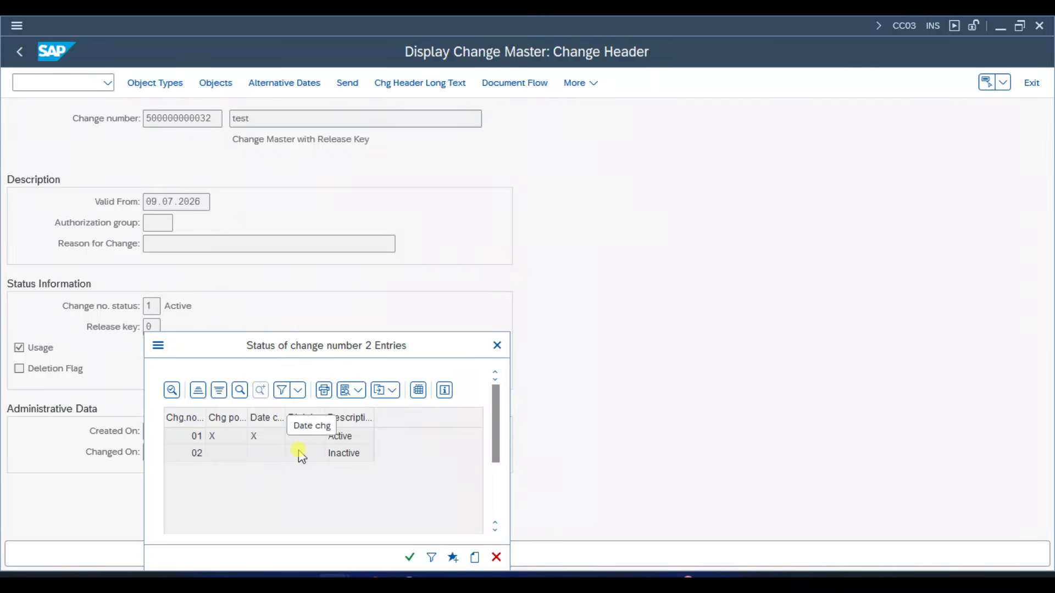
{"action": "left_click_drag", "start_coordinate": [339, 348], "coordinate": [521, 241]}
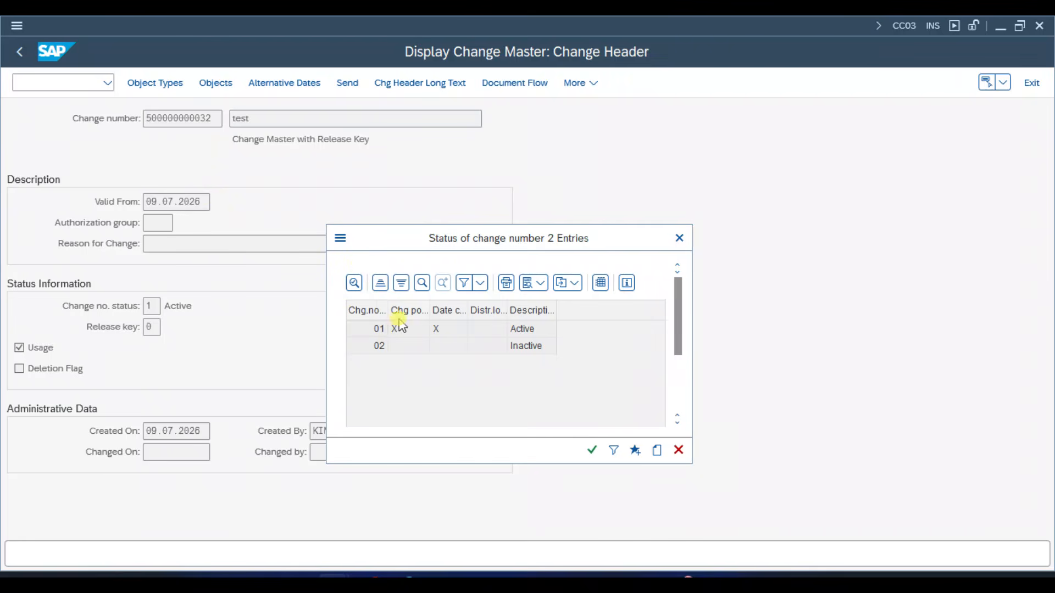
- Close the status list and review the change number's object types, its Objects overview and its TL overview
{"action": "left_click", "coordinate": [679, 238]}
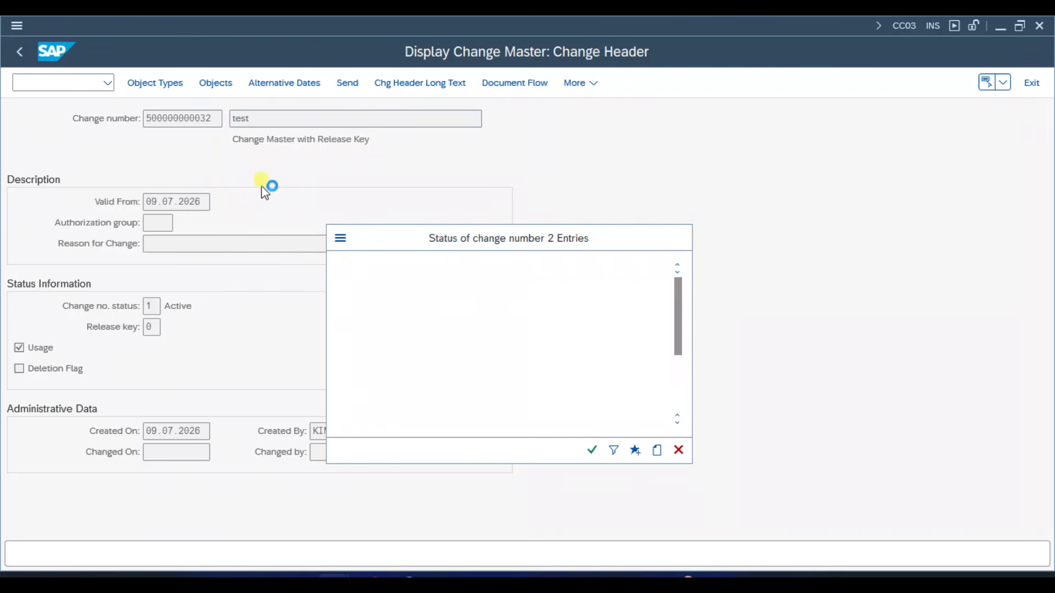
{"action": "left_click", "coordinate": [175, 83]}
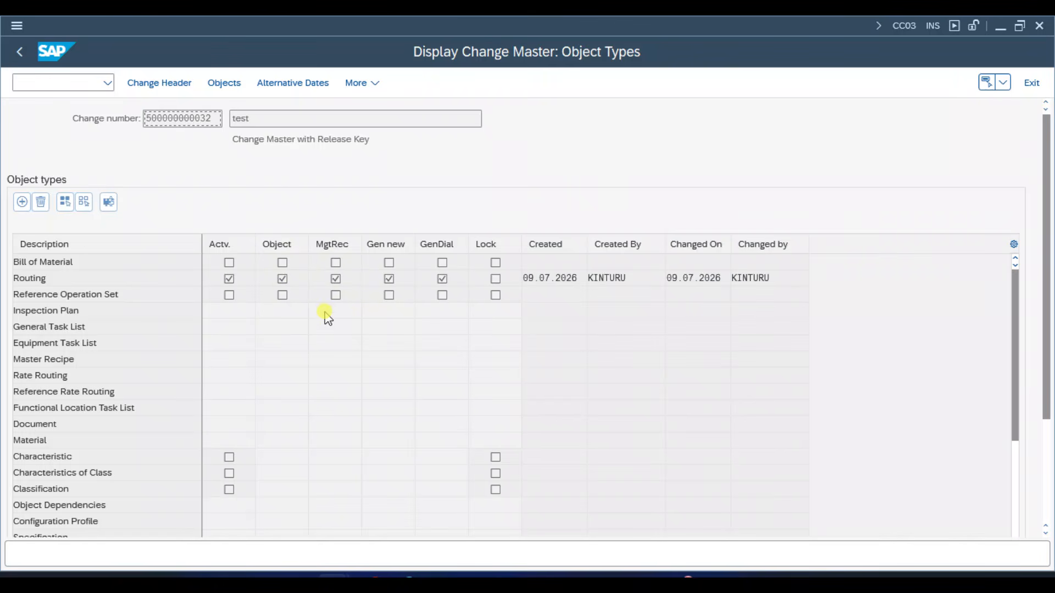
{"action": "left_click", "coordinate": [233, 88]}
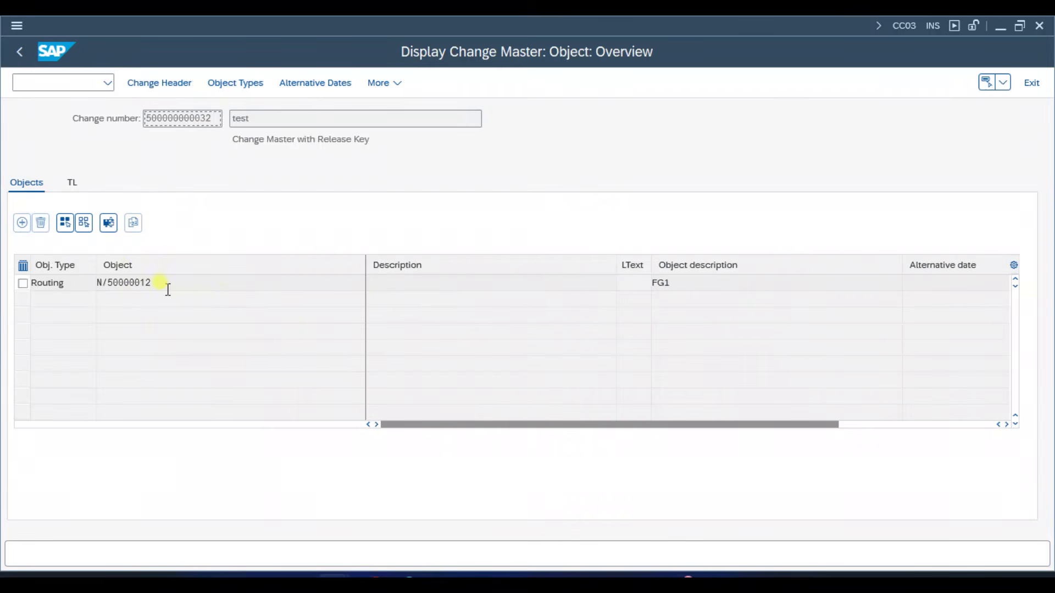
{"action": "left_click", "coordinate": [169, 282]}
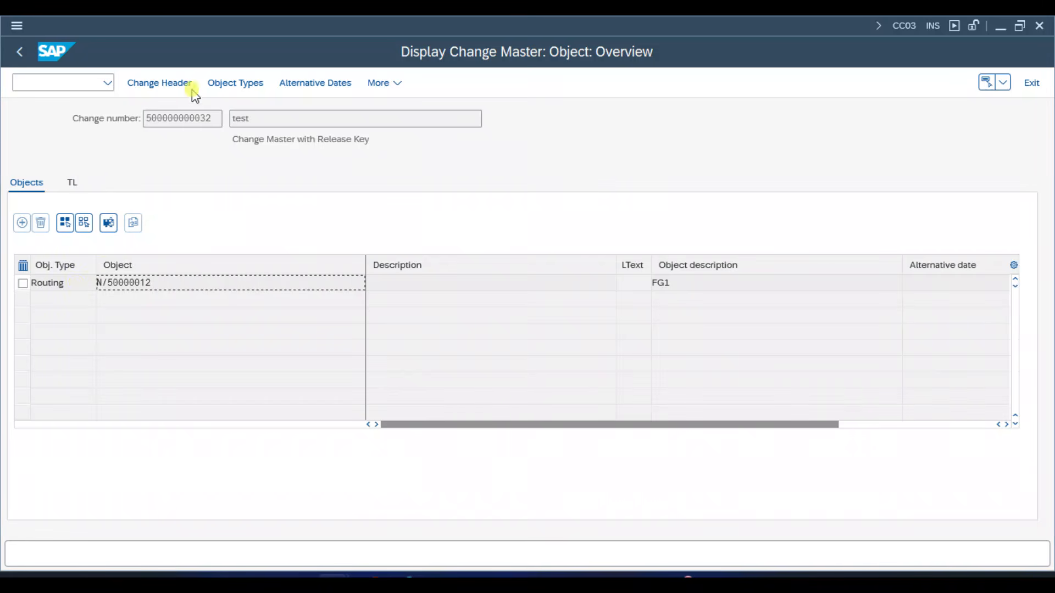
{"action": "left_click", "coordinate": [73, 186]}
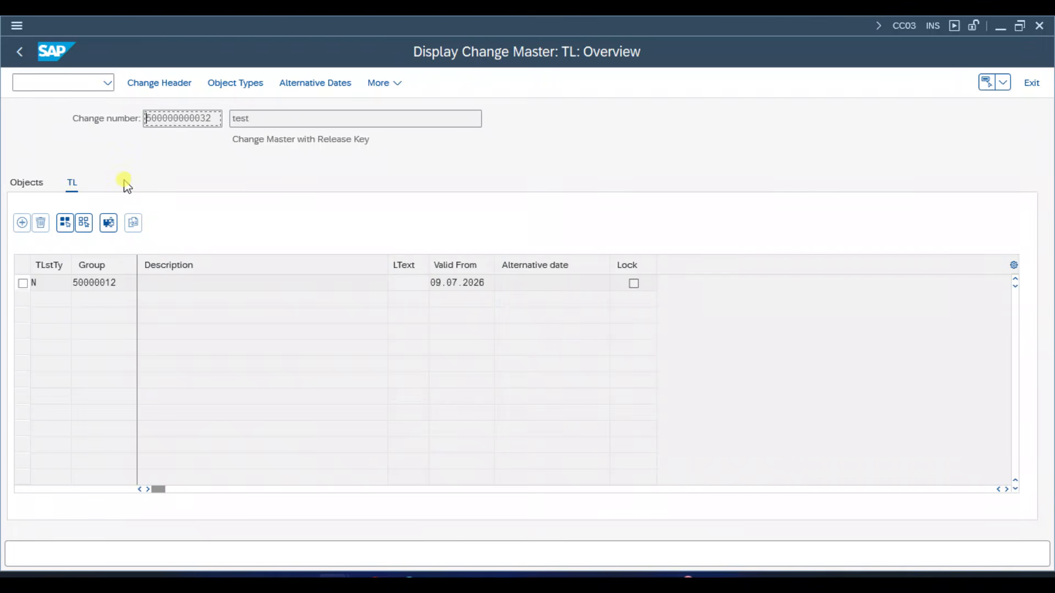
{"action": "left_click", "coordinate": [34, 190]}
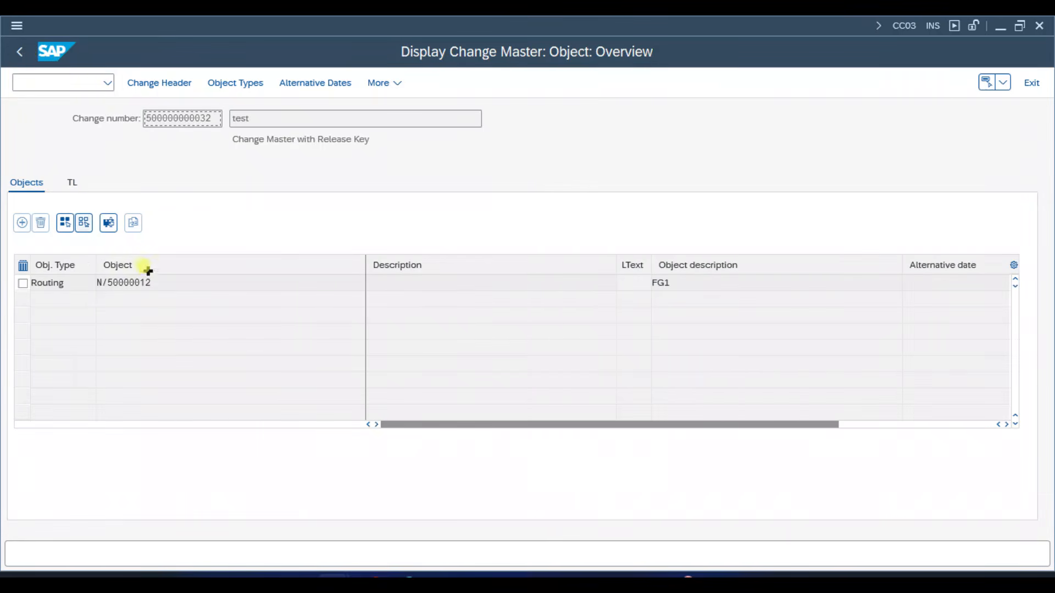
- Examine the routing object's number in the Objects overview alongside the change number it is assigned to
{"action": "left_click_drag", "start_coordinate": [151, 283], "coordinate": [139, 280]}
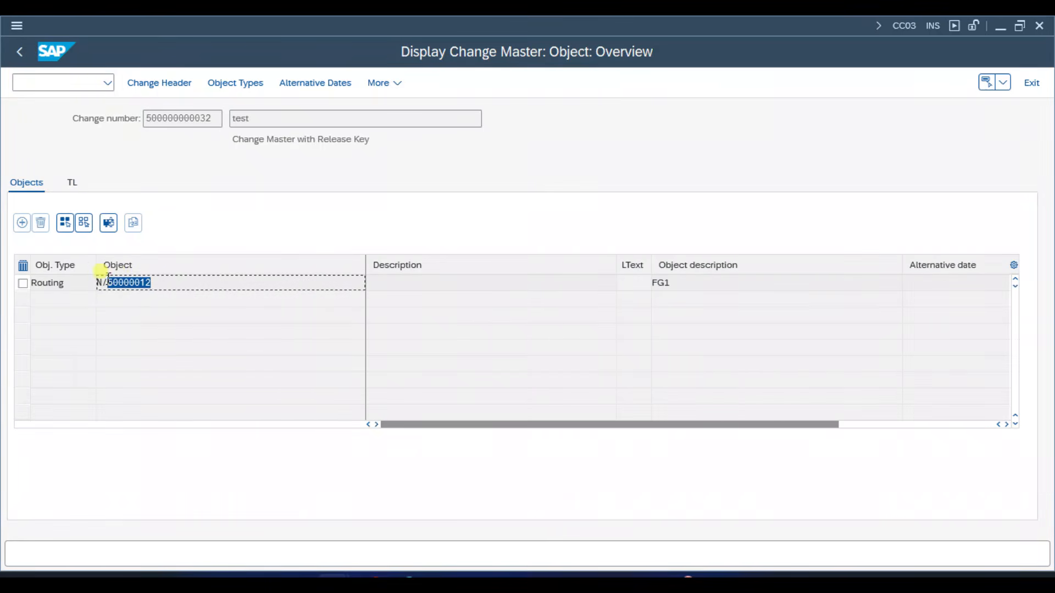
{"action": "left_click_drag", "start_coordinate": [212, 119], "coordinate": [143, 117]}
{"action": "left_click", "coordinate": [143, 201]}
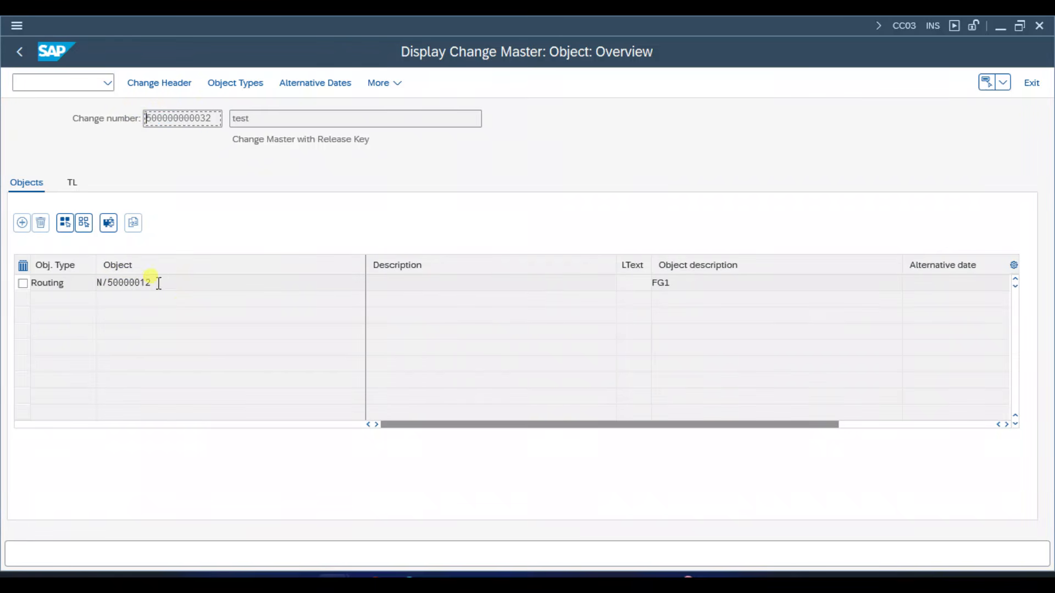
{"action": "left_click_drag", "start_coordinate": [159, 283], "coordinate": [108, 284]}
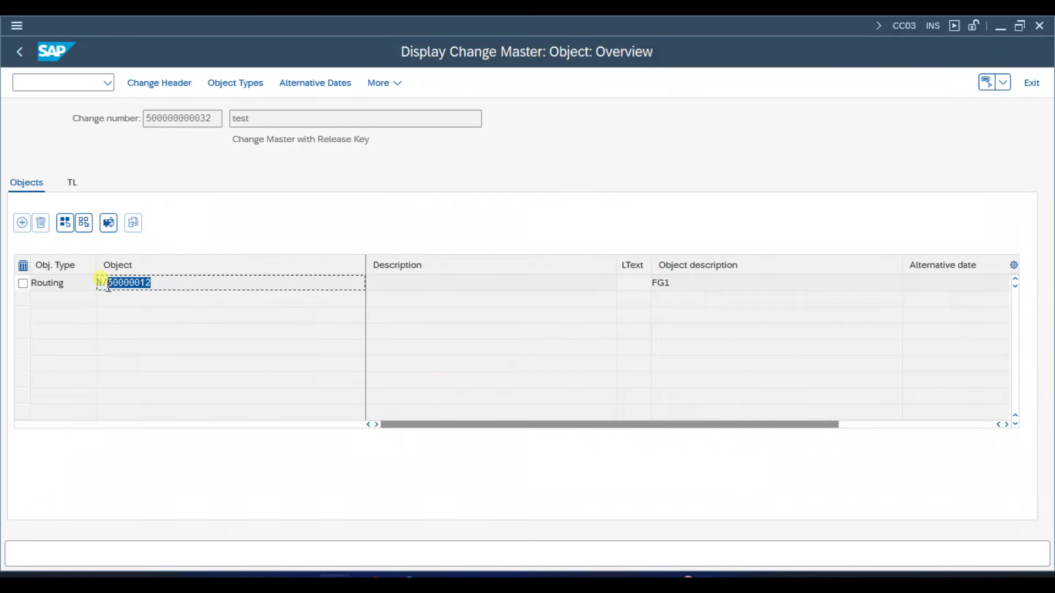
{"action": "left_click", "coordinate": [109, 285]}
{"action": "left_click", "coordinate": [208, 118]}
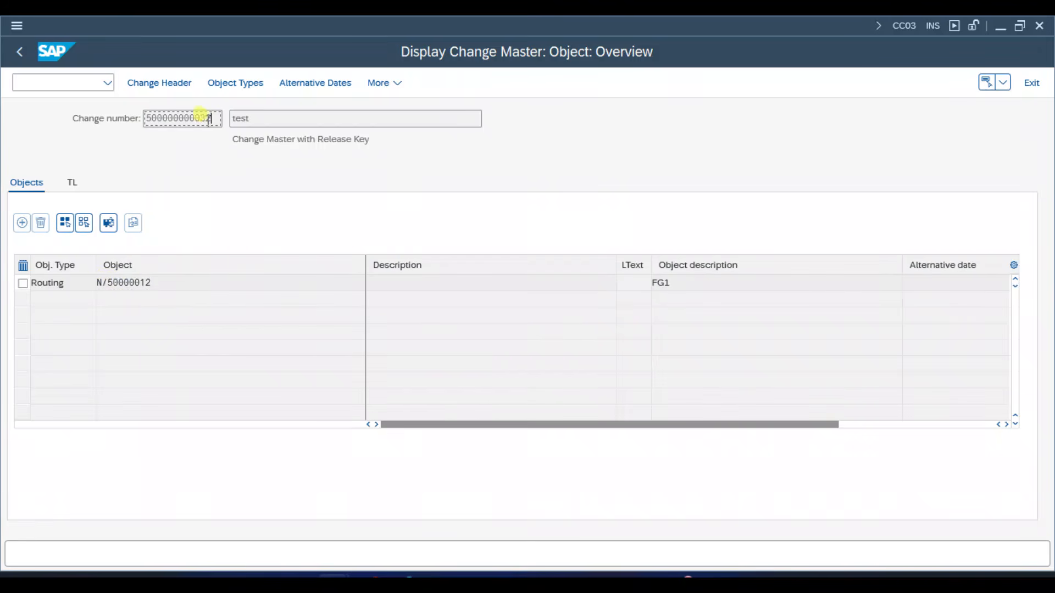
{"action": "left_click_drag", "start_coordinate": [209, 118], "coordinate": [141, 120]}
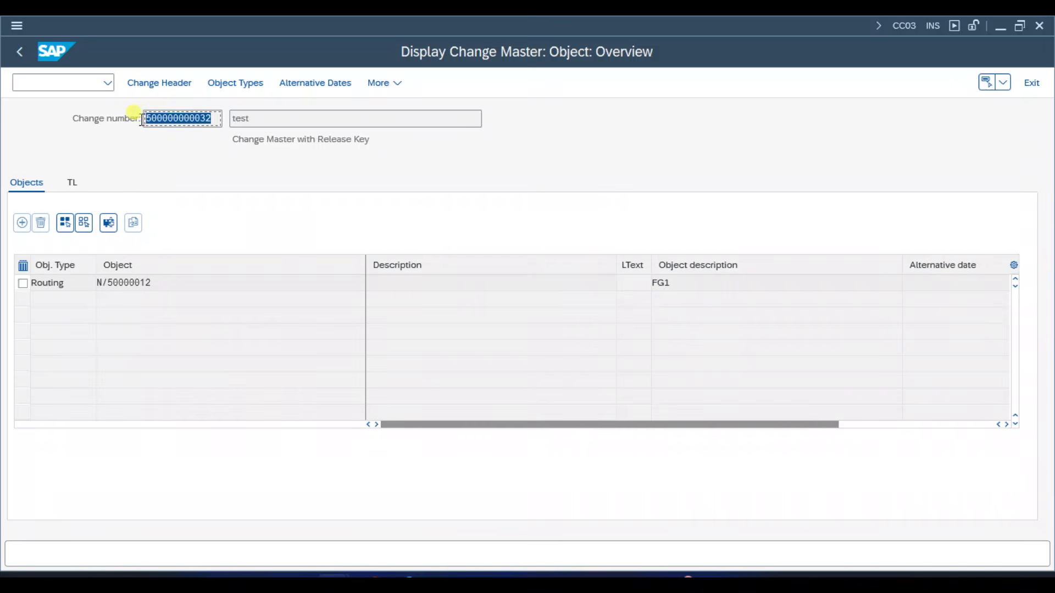
{"action": "left_click", "coordinate": [142, 120]}
{"action": "left_click", "coordinate": [195, 282]}
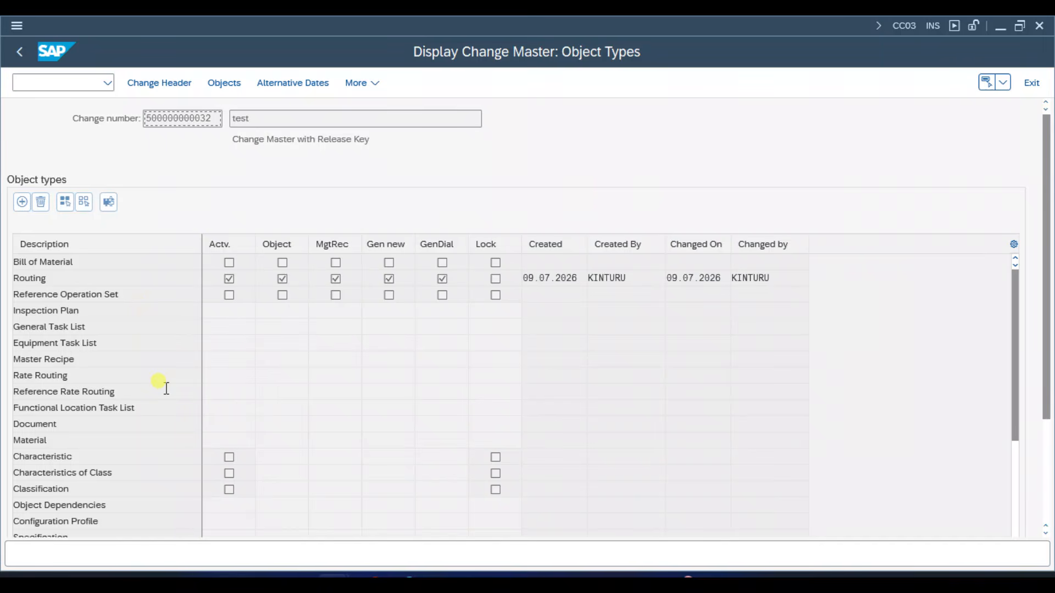
- Leave the change master details and start transaction CC01 to create a change master
{"action": "left_click", "coordinate": [20, 56]}
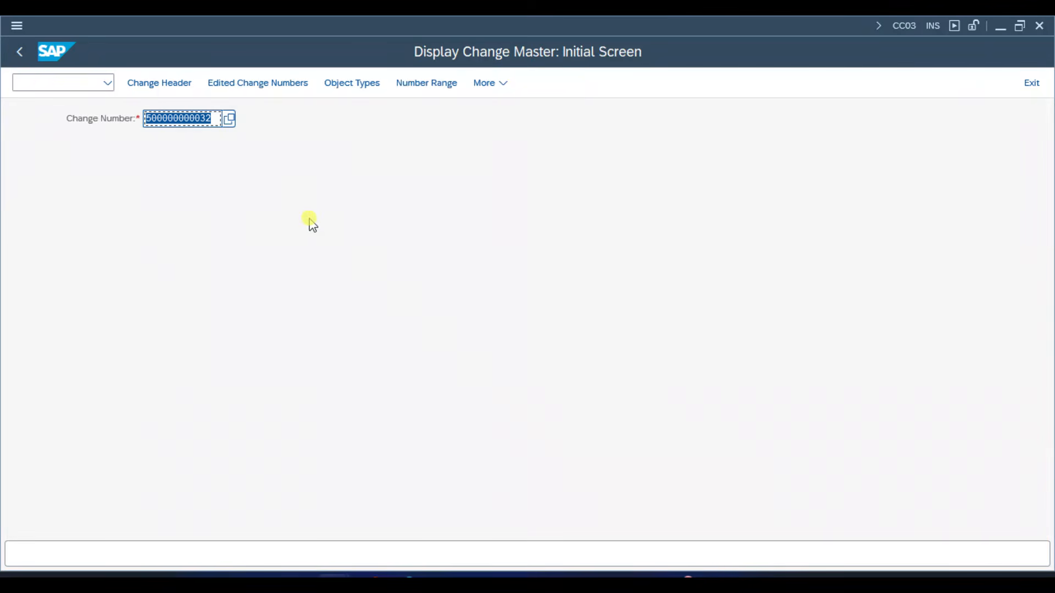
{"action": "key", "text": "ctrl+slash"}
{"action": "type", "text": "/"}
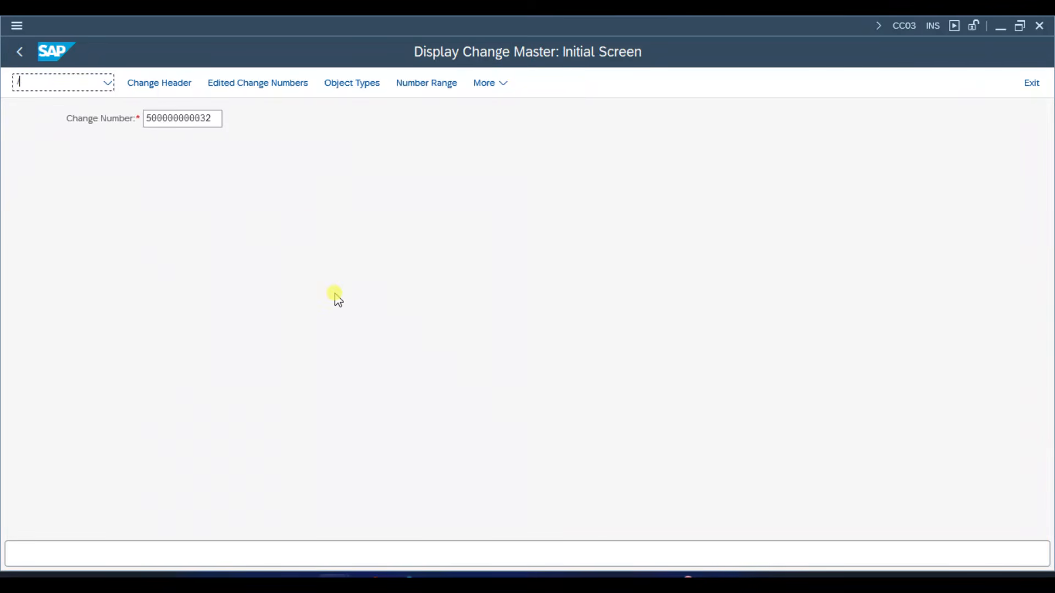
{"action": "type", "text": "NCC01"}
{"action": "key", "text": "Return"}
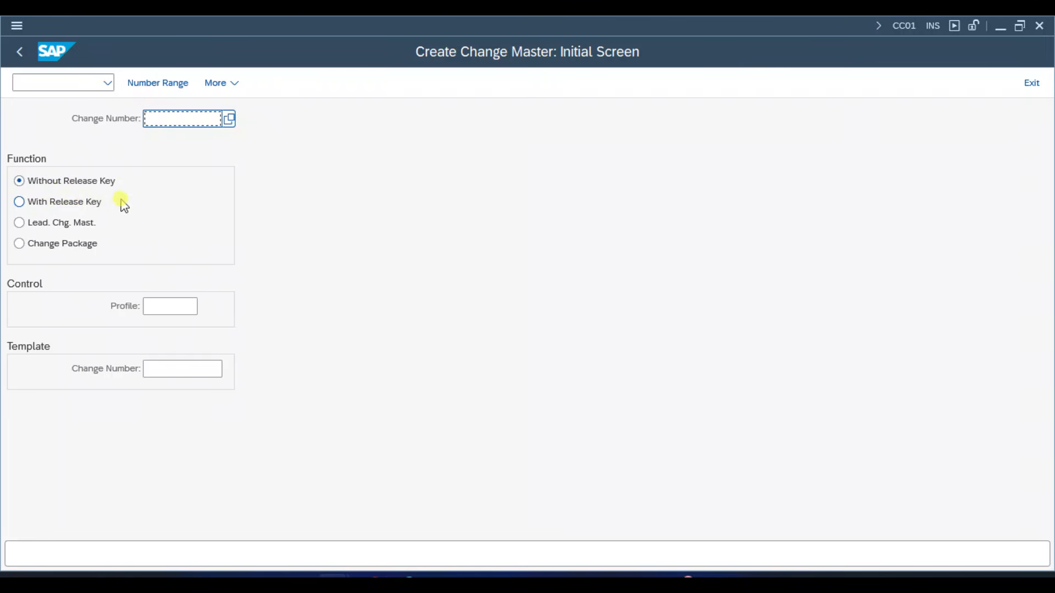
- Choose the With Release Key function, check the available profiles without picking one, and continue to the change header
{"action": "left_click", "coordinate": [78, 202]}
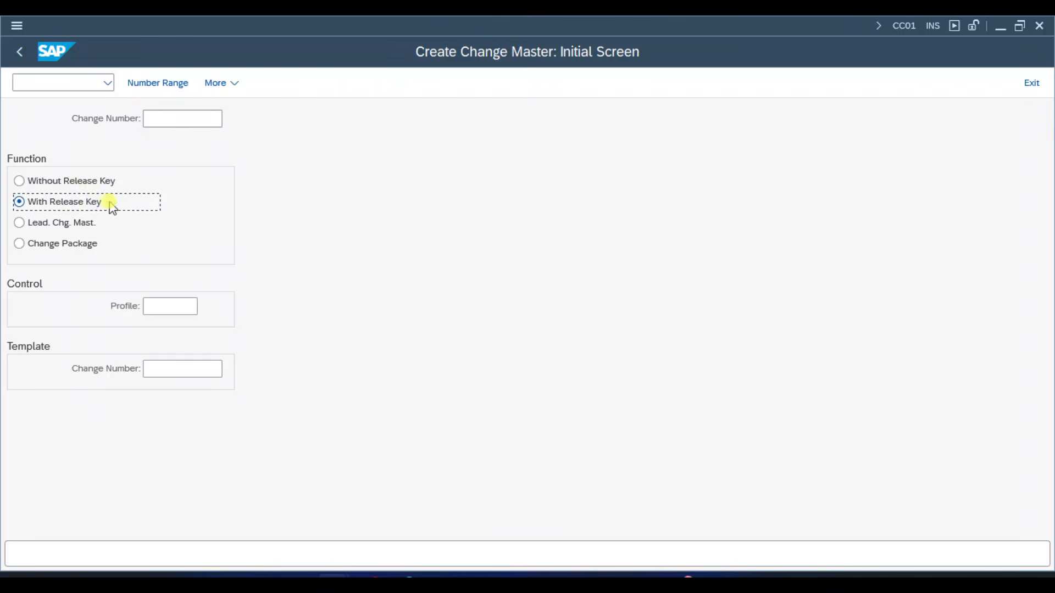
{"action": "left_click", "coordinate": [174, 306]}
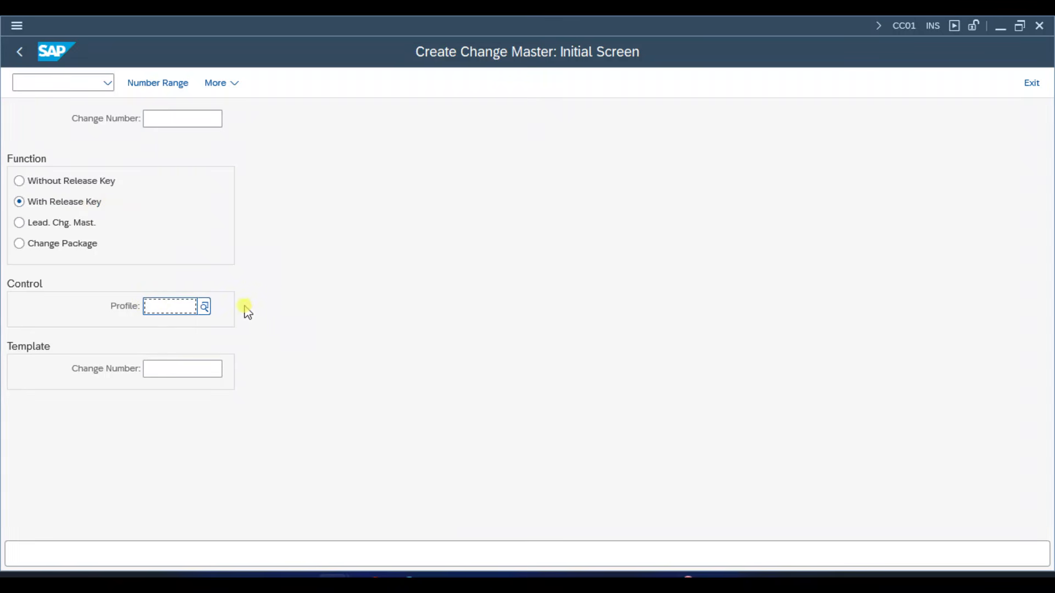
{"action": "left_click", "coordinate": [205, 307]}
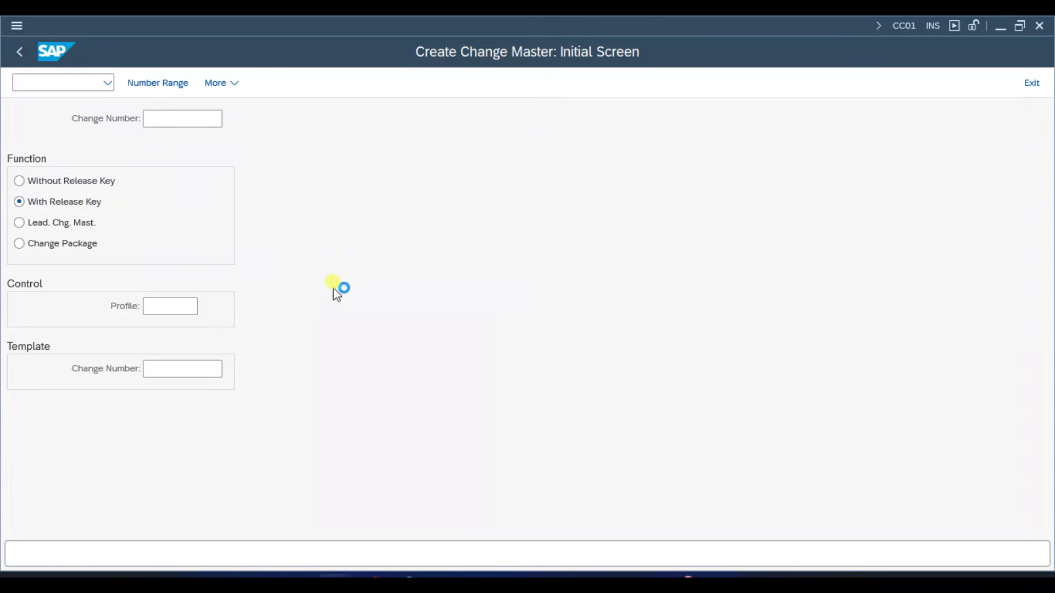
{"action": "left_click_drag", "start_coordinate": [337, 325], "coordinate": [527, 180]}
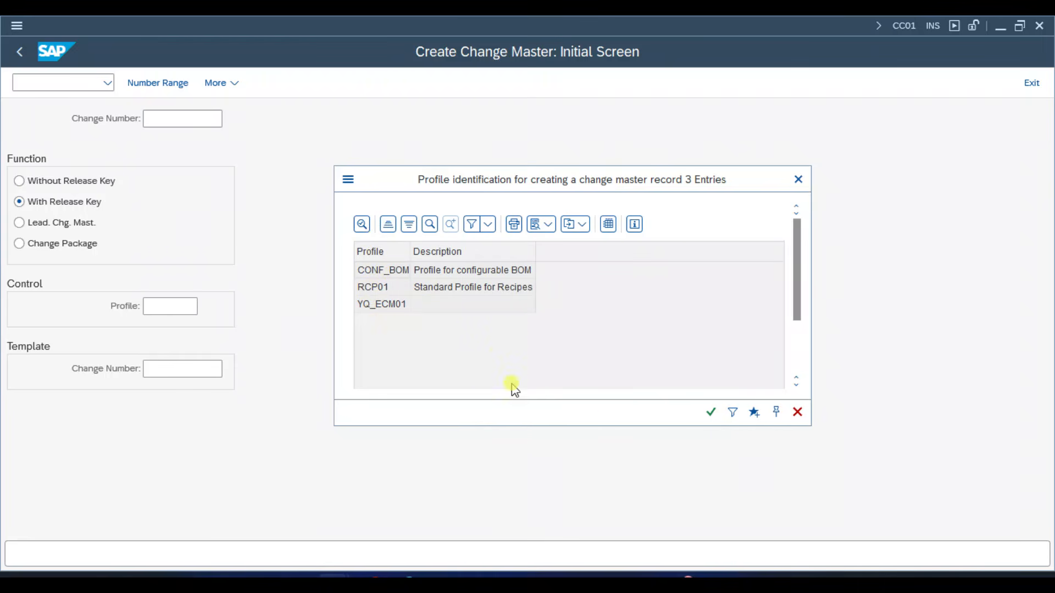
{"action": "left_click", "coordinate": [797, 413]}
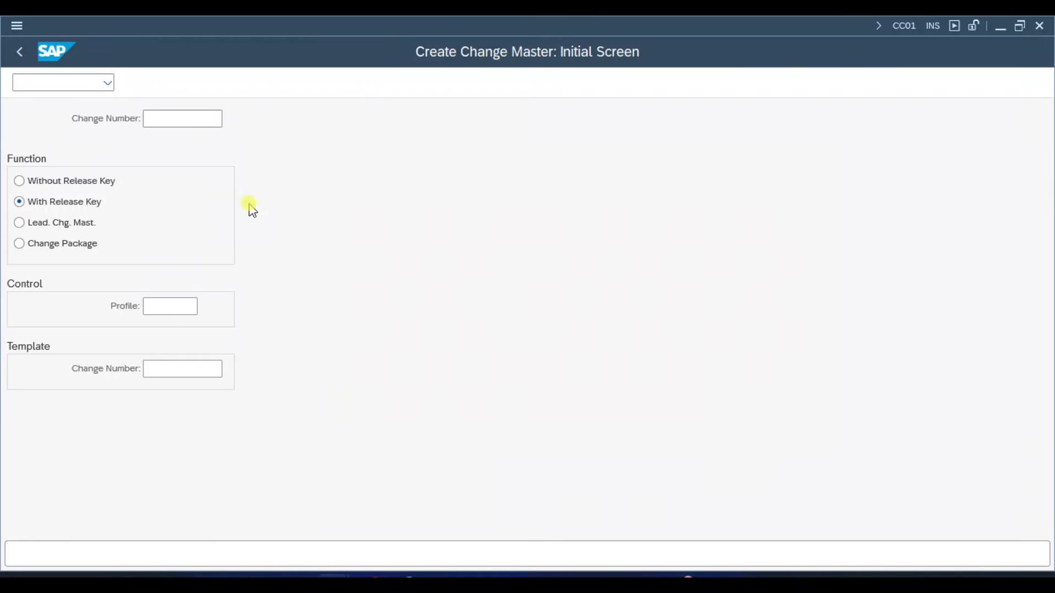
{"action": "key", "text": "Return"}
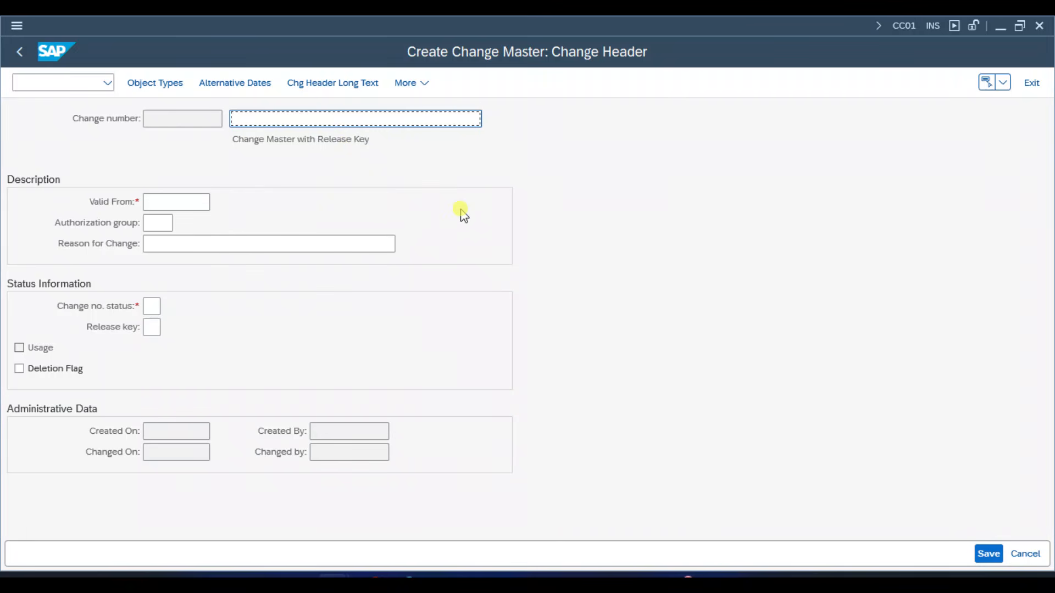
- Enter "Test for BOM and Routing" as the description of the new change number
{"action": "type", "text": "Test "}
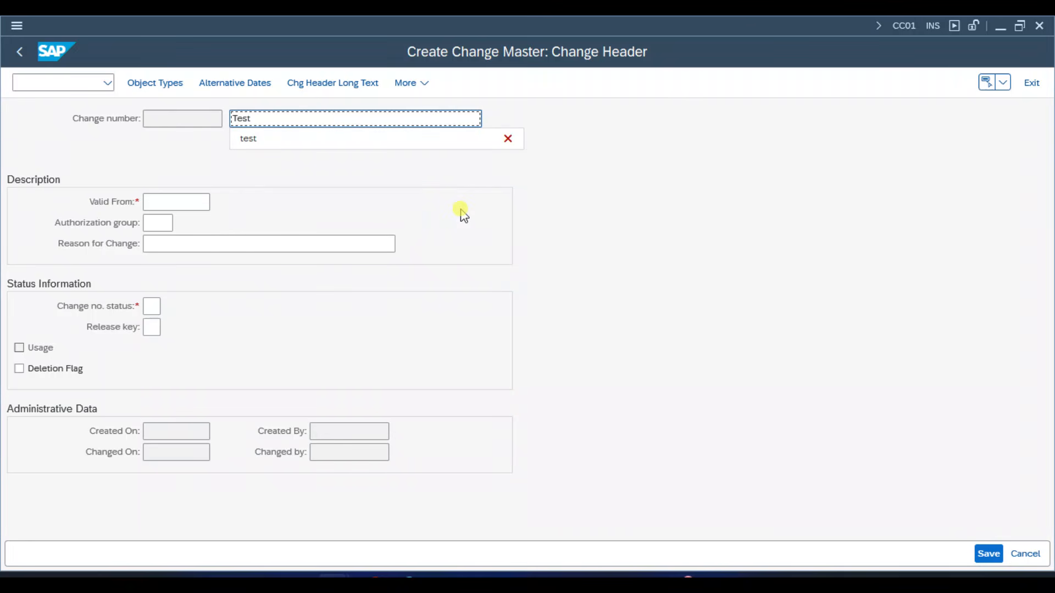
{"action": "type", "text": "for BOM an"}
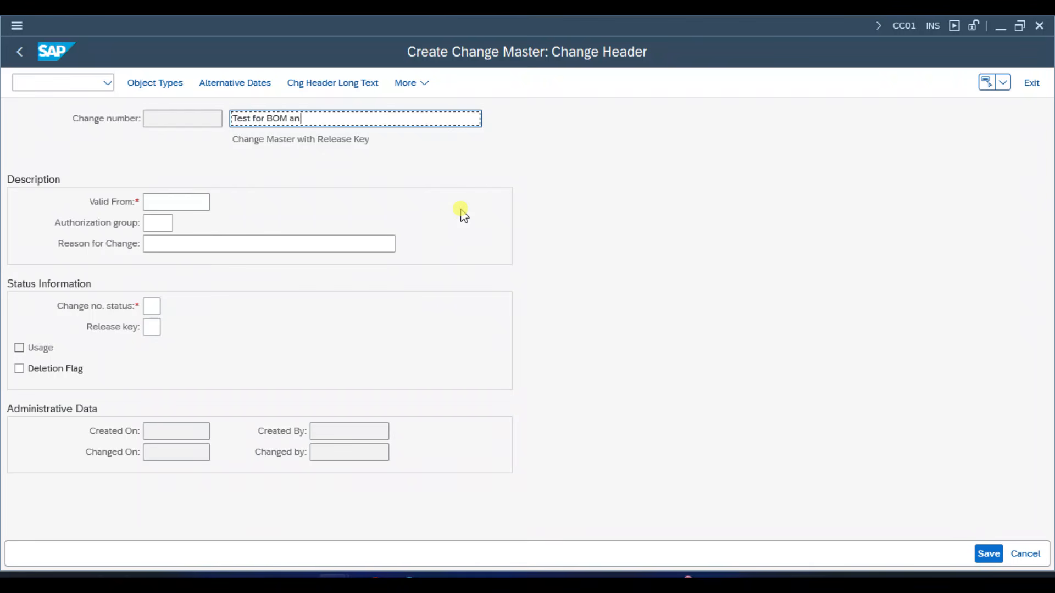
{"action": "type", "text": "d Routing"}
- Set the Valid From date of the change number to 12.08.2026 using the calendar
{"action": "left_click", "coordinate": [206, 201]}
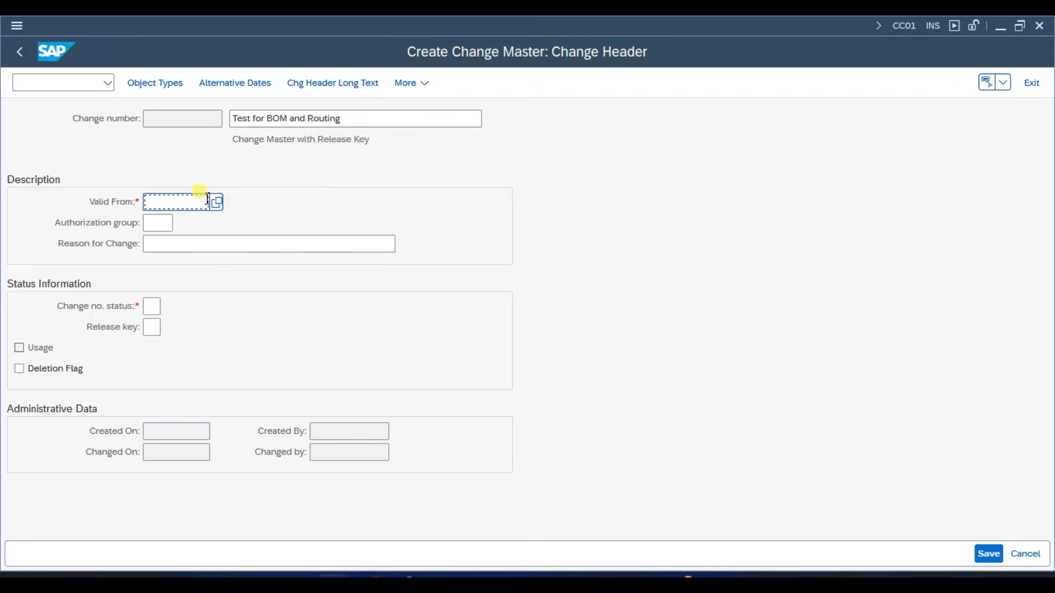
{"action": "left_click", "coordinate": [216, 202]}
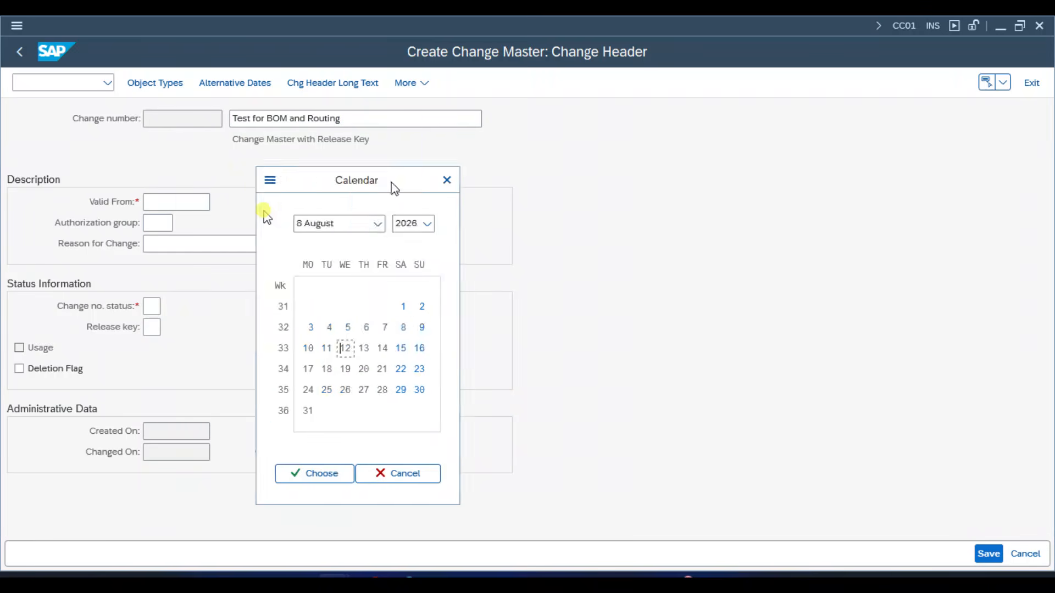
{"action": "left_click_drag", "start_coordinate": [392, 182], "coordinate": [558, 129]}
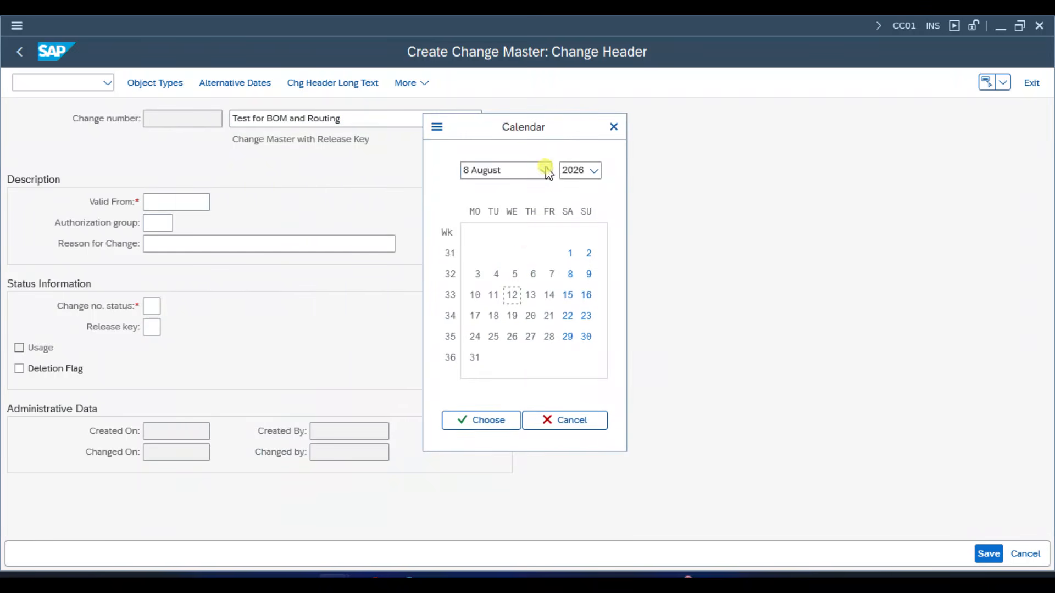
{"action": "double_click", "coordinate": [513, 295]}
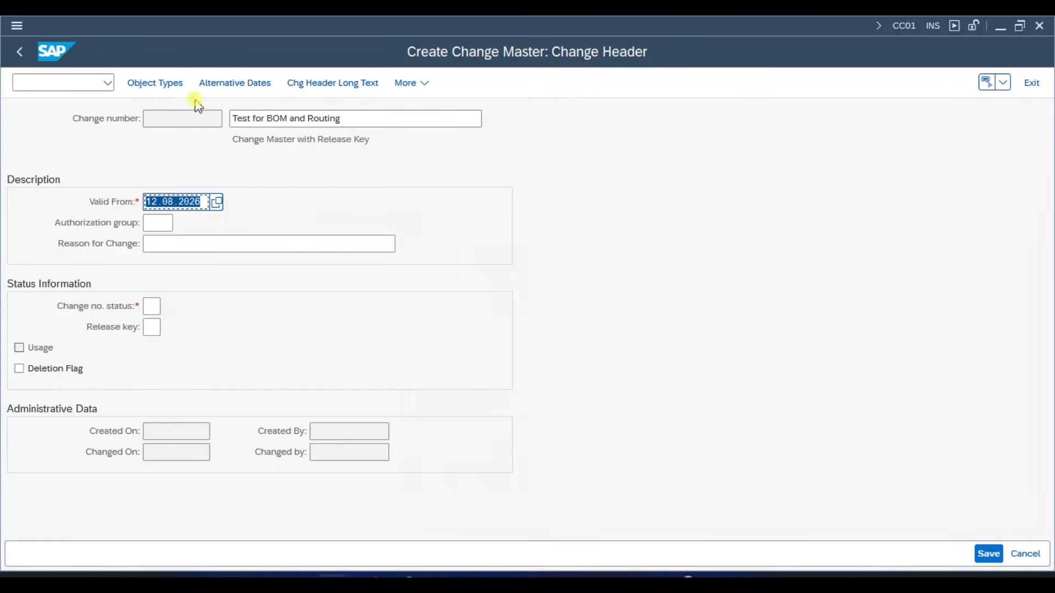
{"action": "left_click", "coordinate": [206, 201]}
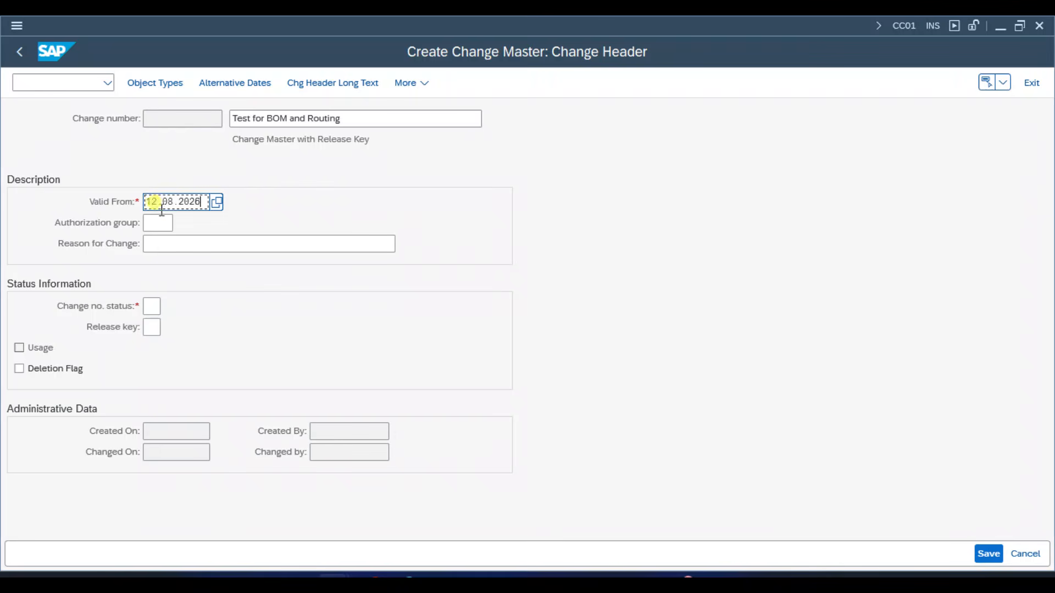
{"action": "left_click_drag", "start_coordinate": [146, 202], "coordinate": [205, 202]}
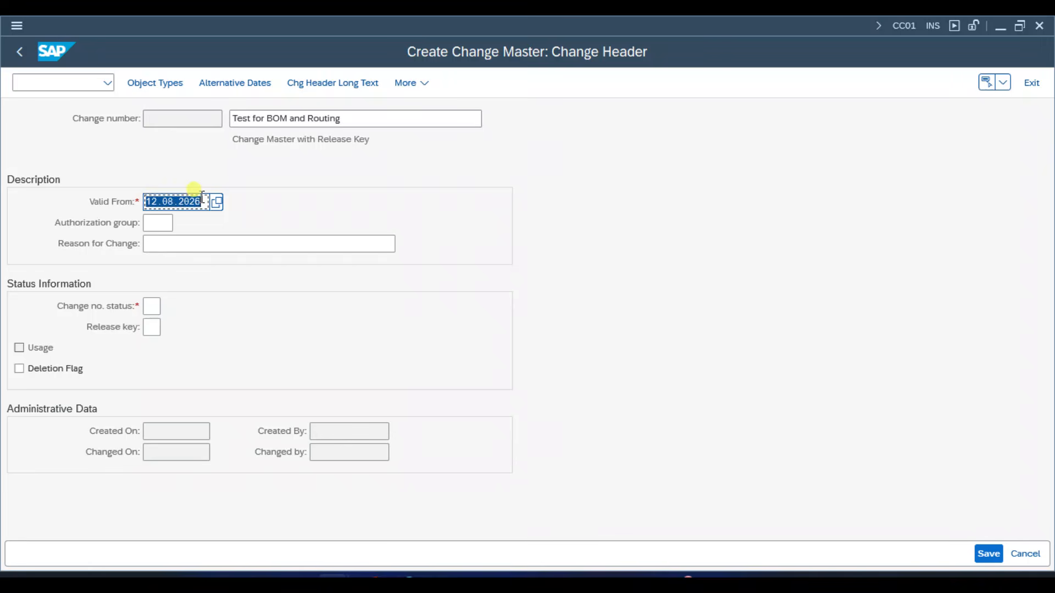
{"action": "left_click", "coordinate": [225, 245]}
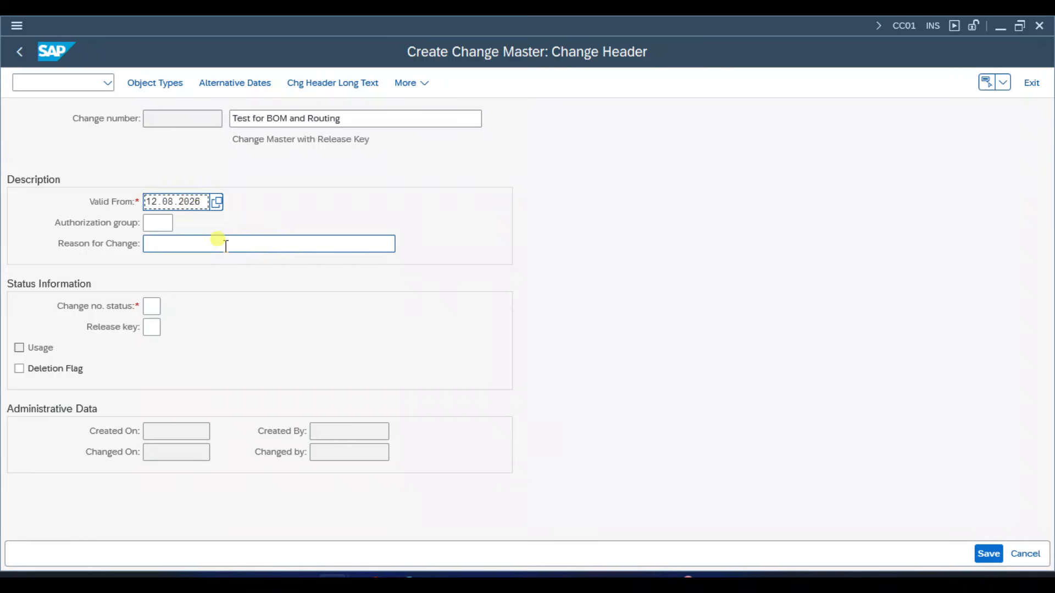
- Leave the authorization group empty and enter "Demo purpose" as the reason for change
{"action": "left_click", "coordinate": [160, 219]}
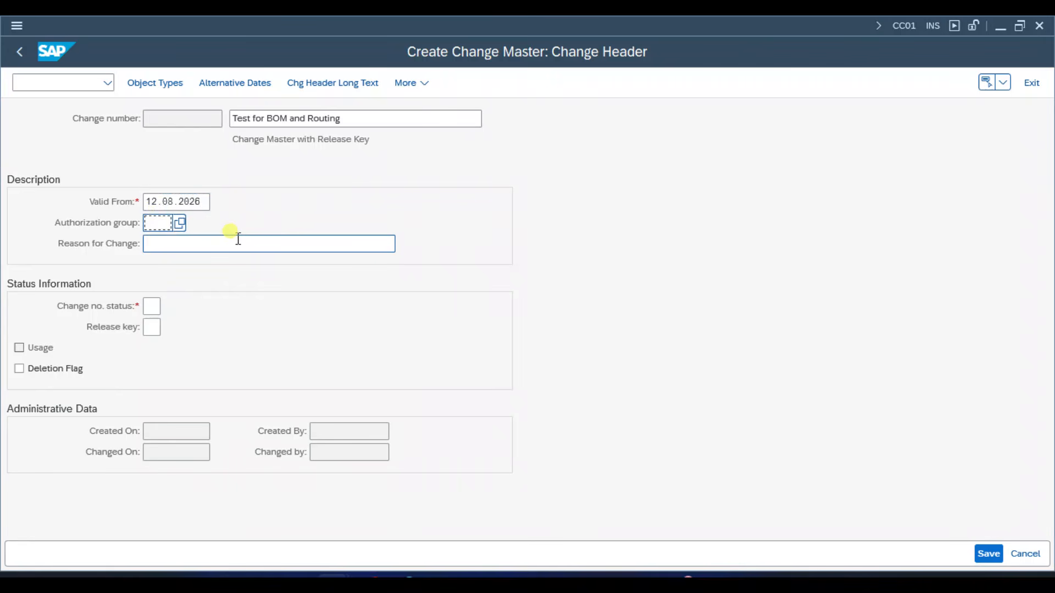
{"action": "left_click", "coordinate": [156, 244]}
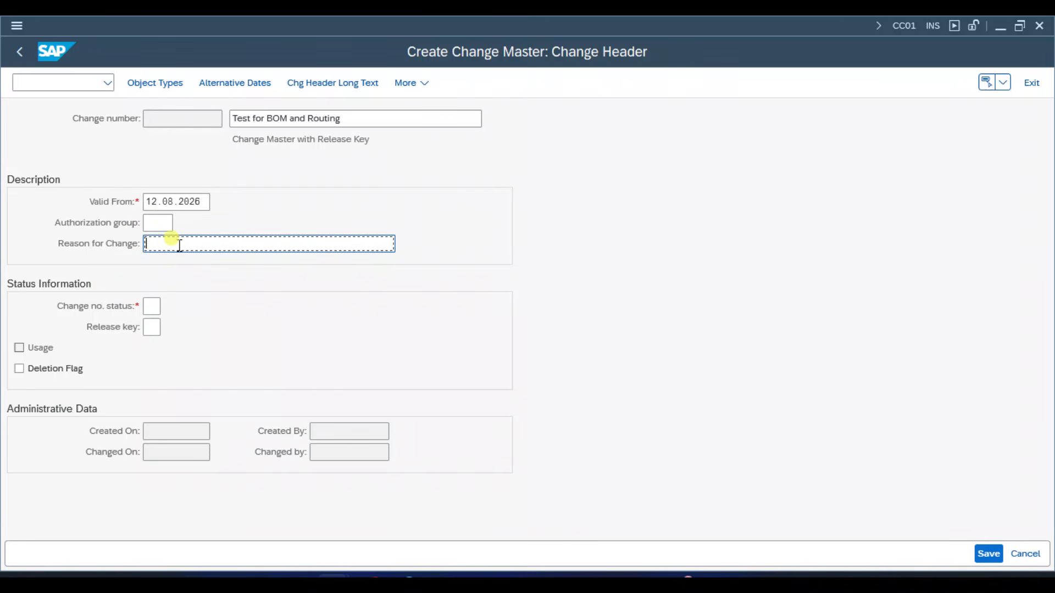
{"action": "type", "text": "Demo purpose"}
- Set the change number status to 02 (Inactive), leave the release key empty, and continue to the object types
{"action": "left_click", "coordinate": [155, 307]}
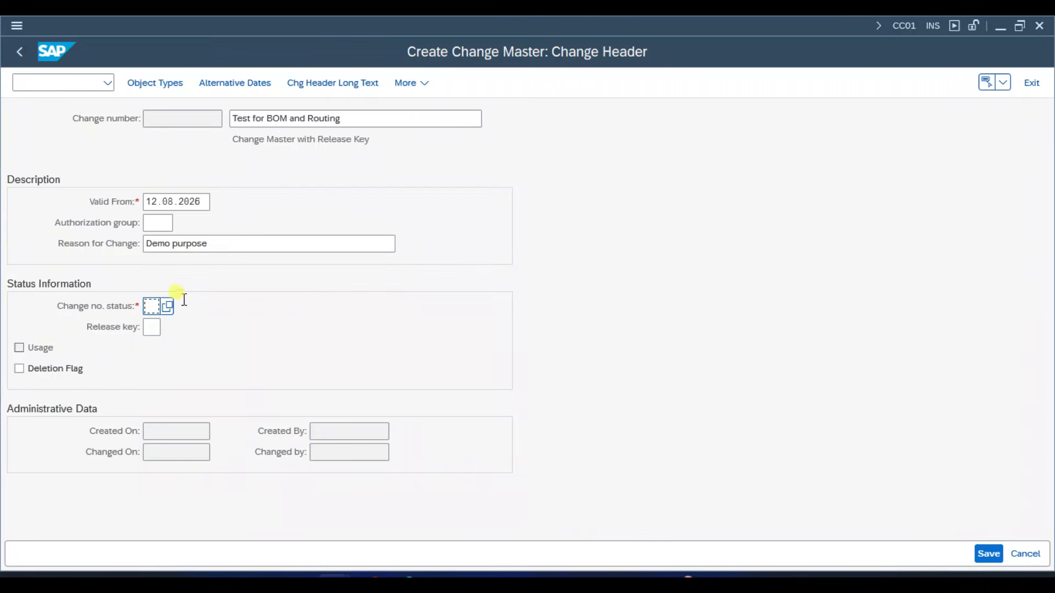
{"action": "left_click", "coordinate": [169, 306]}
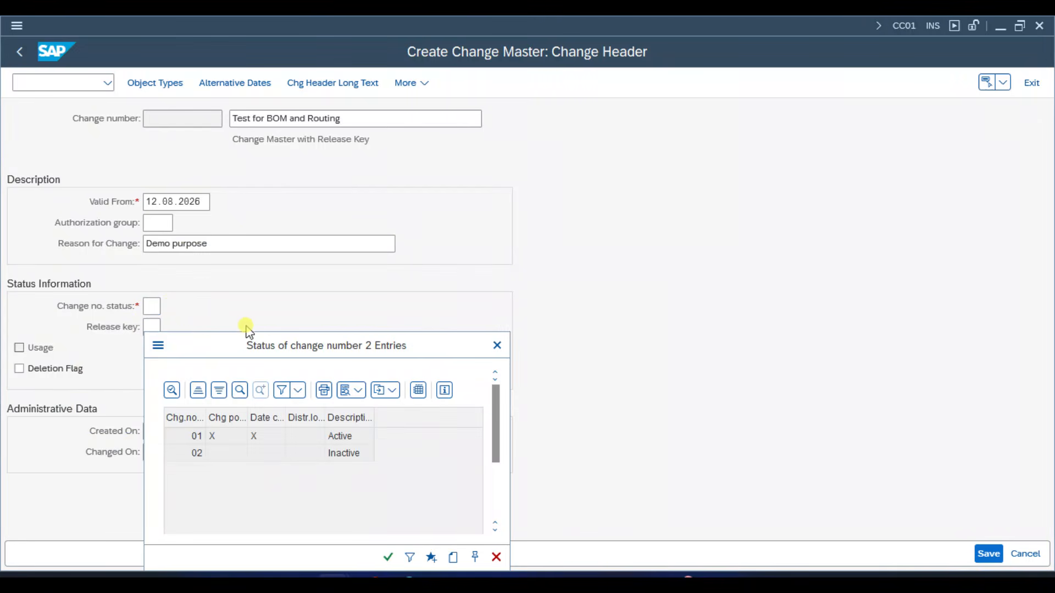
{"action": "left_click_drag", "start_coordinate": [281, 351], "coordinate": [374, 253]}
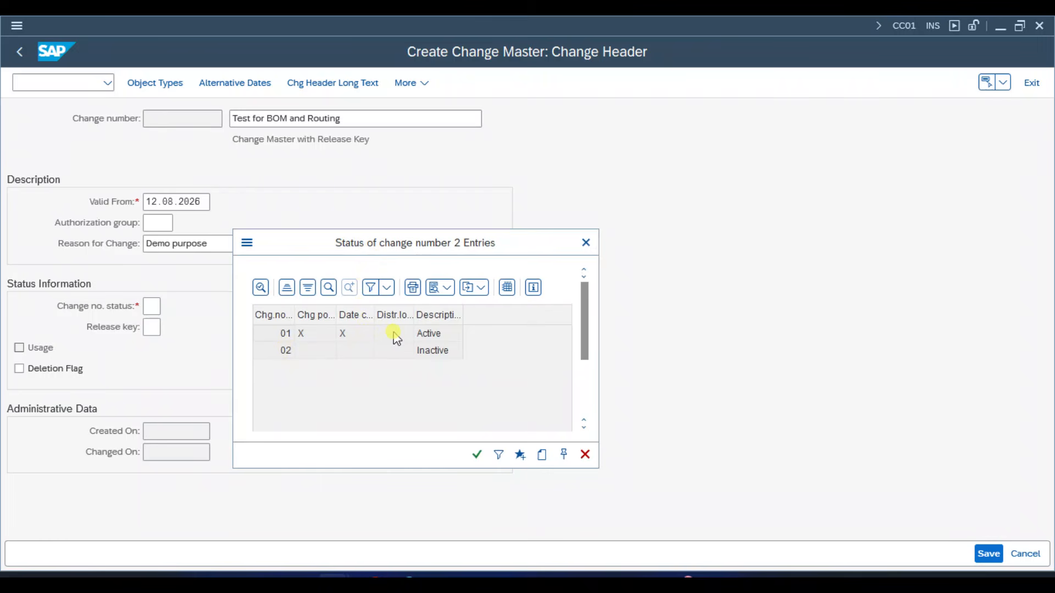
{"action": "left_click", "coordinate": [274, 355]}
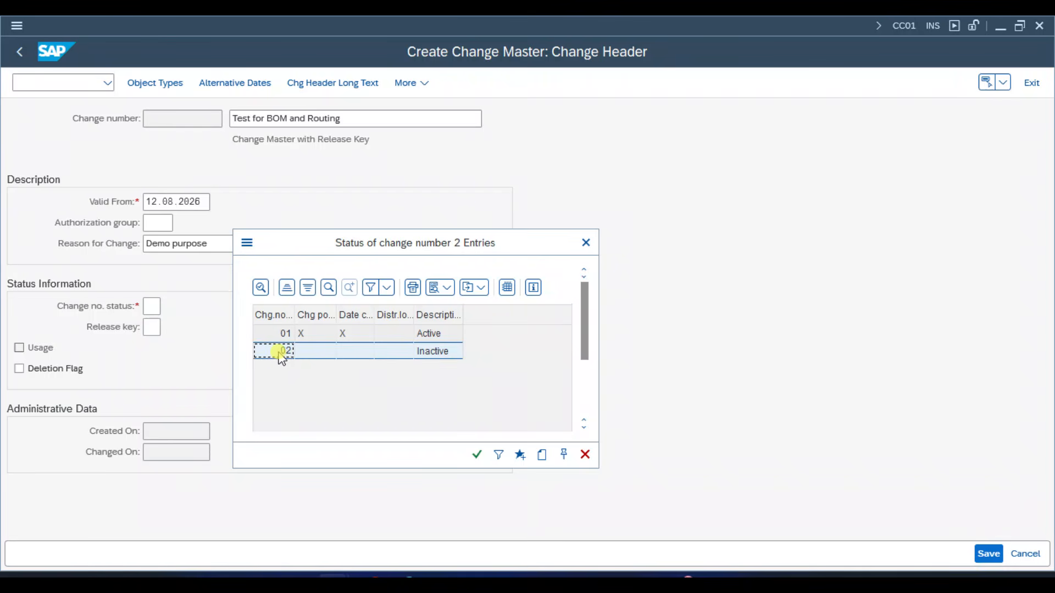
{"action": "double_click", "coordinate": [279, 353]}
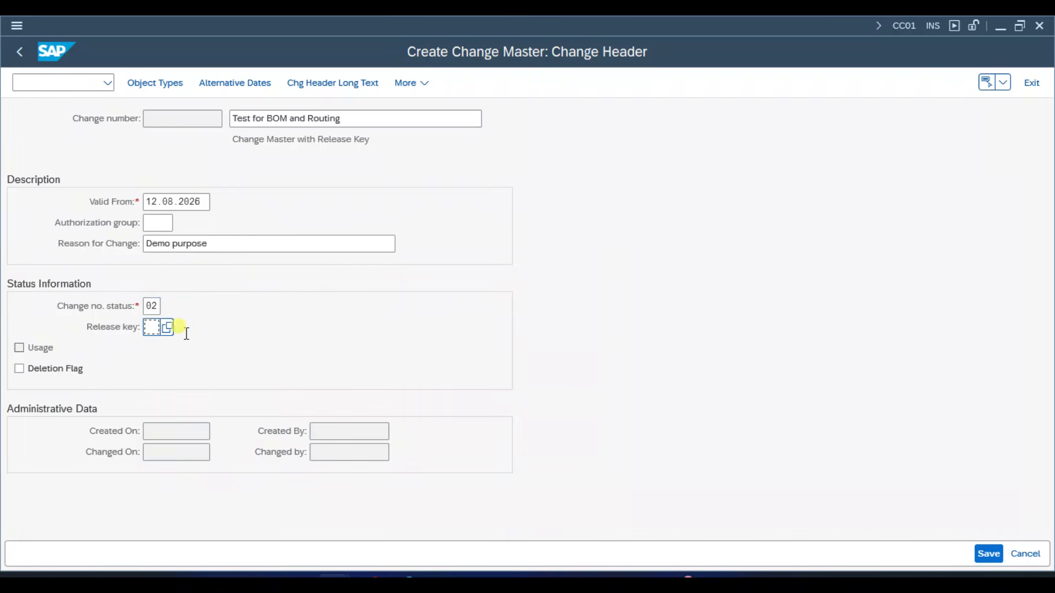
{"action": "key", "text": "Return"}
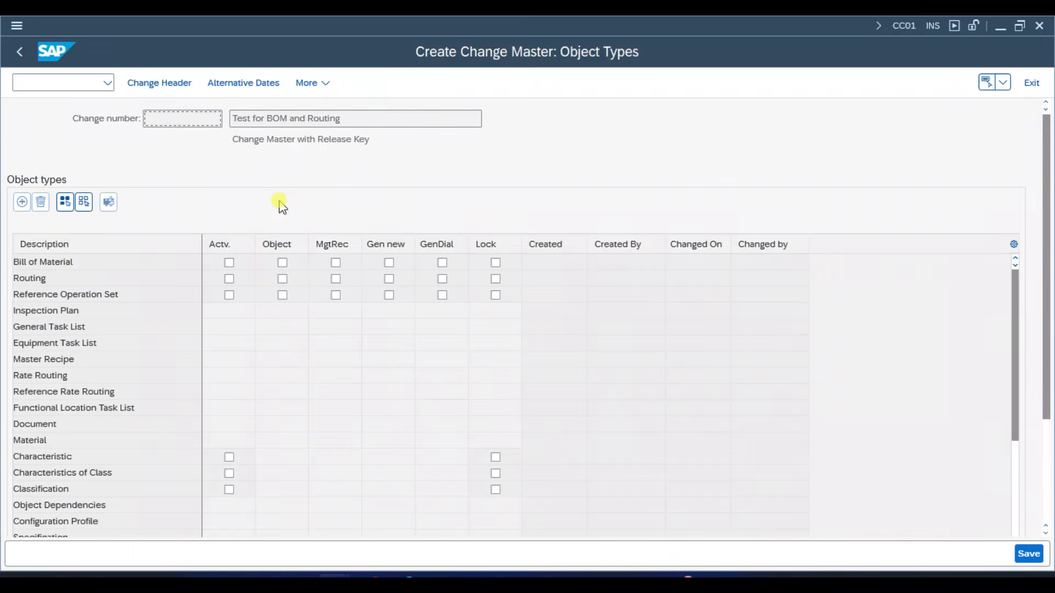
- Activate the Bill of Material and Routing object types and enable the Object option for both
{"action": "left_click", "coordinate": [229, 263]}
{"action": "left_click", "coordinate": [229, 280]}
{"action": "left_click", "coordinate": [124, 261]}
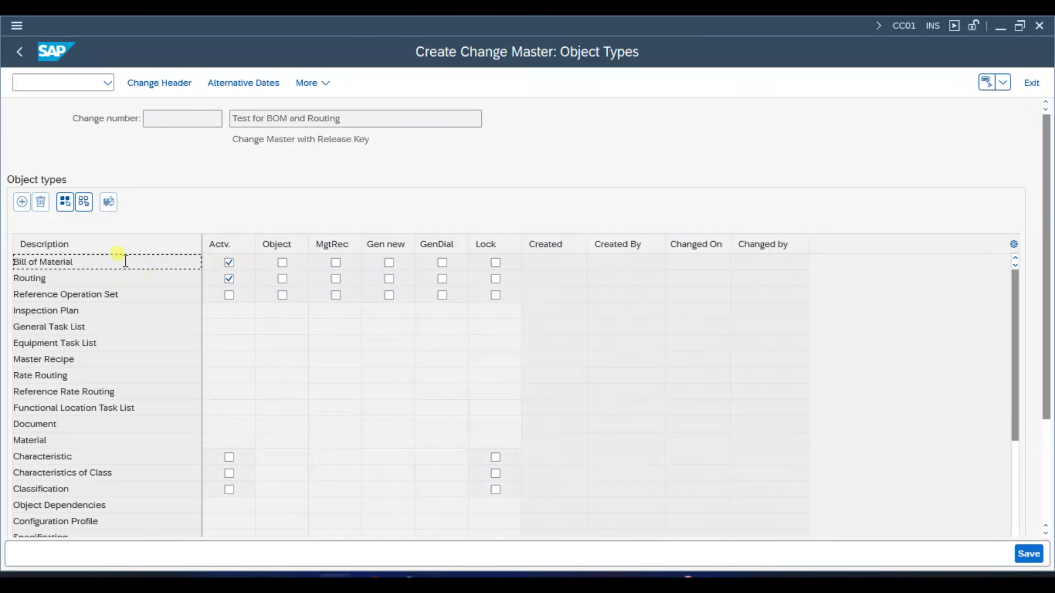
{"action": "left_click", "coordinate": [283, 264]}
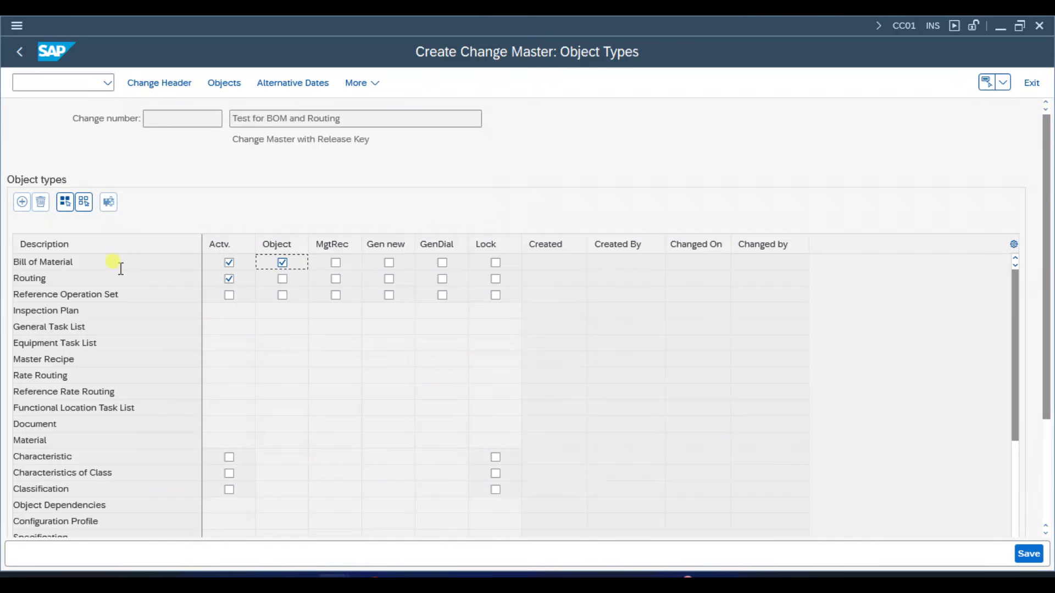
{"action": "left_click", "coordinate": [285, 283]}
{"action": "left_click", "coordinate": [196, 121]}
- Enable MgtRec, Gen new and GenDial for both Bill of Material and Routing
{"action": "left_click", "coordinate": [336, 262]}
{"action": "left_click", "coordinate": [335, 278]}
{"action": "left_click", "coordinate": [389, 262]}
{"action": "left_click", "coordinate": [389, 278]}
{"action": "left_click", "coordinate": [442, 263]}
{"action": "left_click", "coordinate": [442, 278]}
- Look through the object overviews for task list, material BOM, order BOM and WBS BOM without entering anything
{"action": "left_click", "coordinate": [222, 85]}
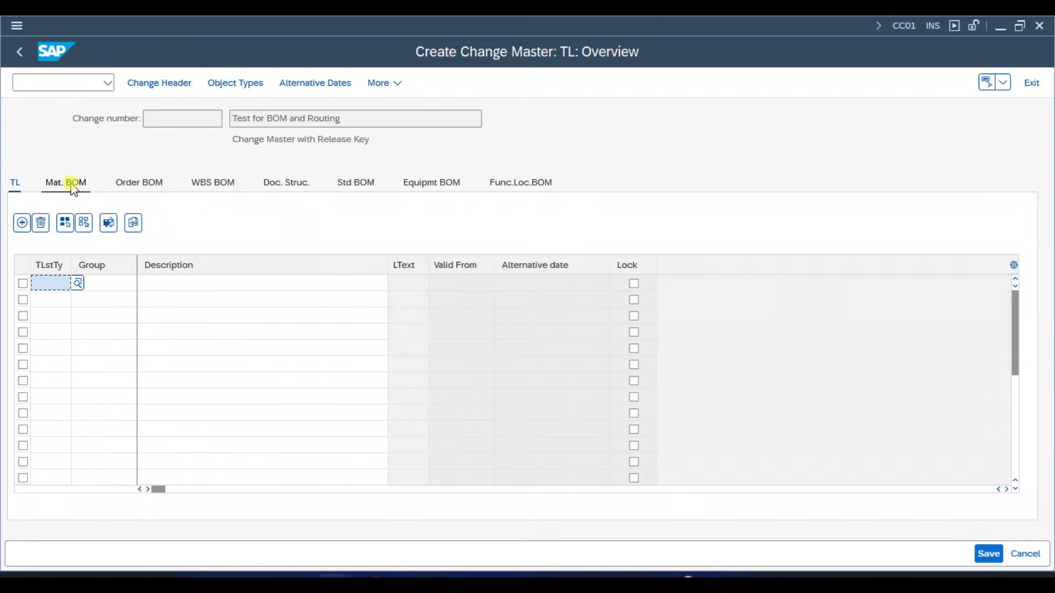
{"action": "left_click", "coordinate": [73, 189]}
{"action": "left_click", "coordinate": [146, 188]}
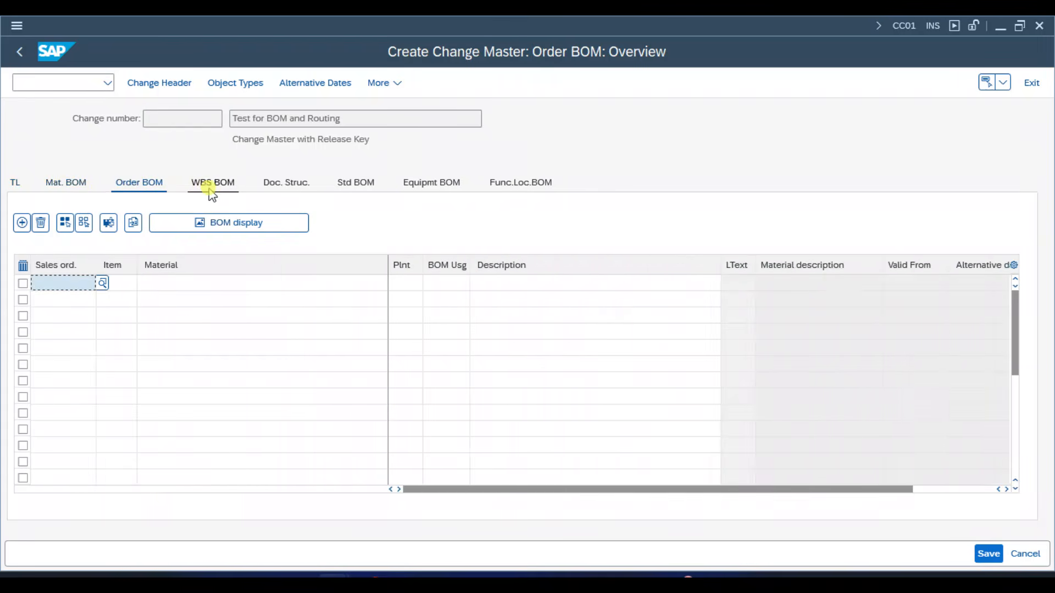
{"action": "left_click", "coordinate": [211, 187]}
{"action": "left_click", "coordinate": [69, 183]}
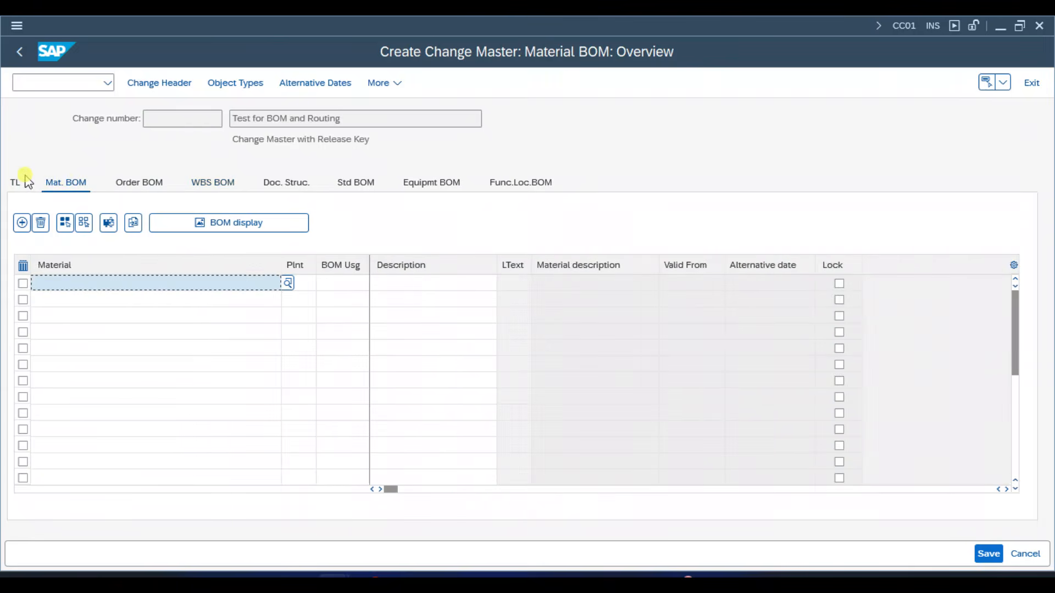
{"action": "left_click", "coordinate": [16, 183]}
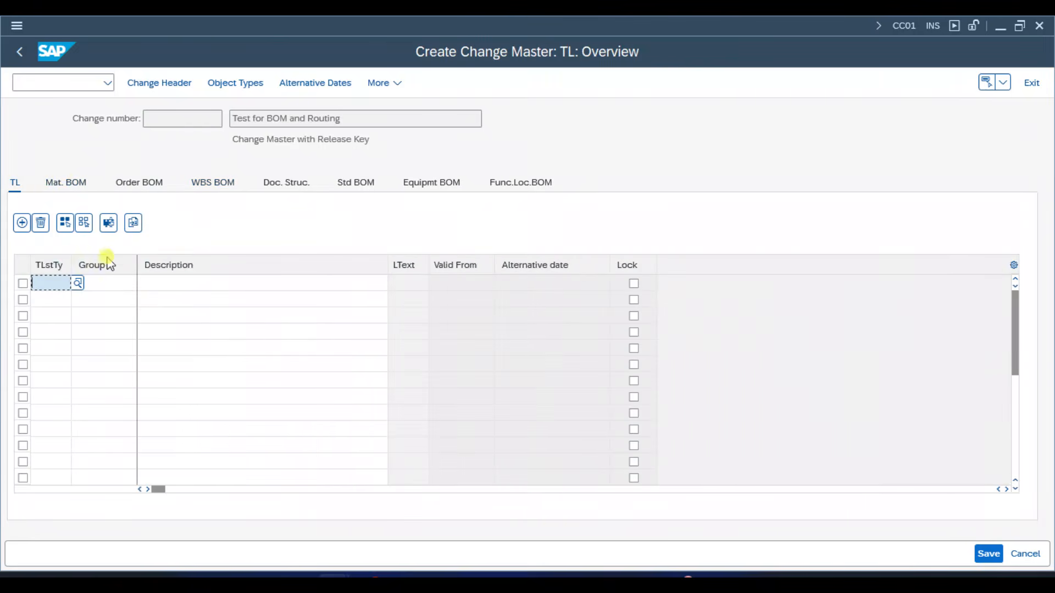
- Save the new change master from its change header and reopen it in change mode
{"action": "left_click", "coordinate": [165, 85]}
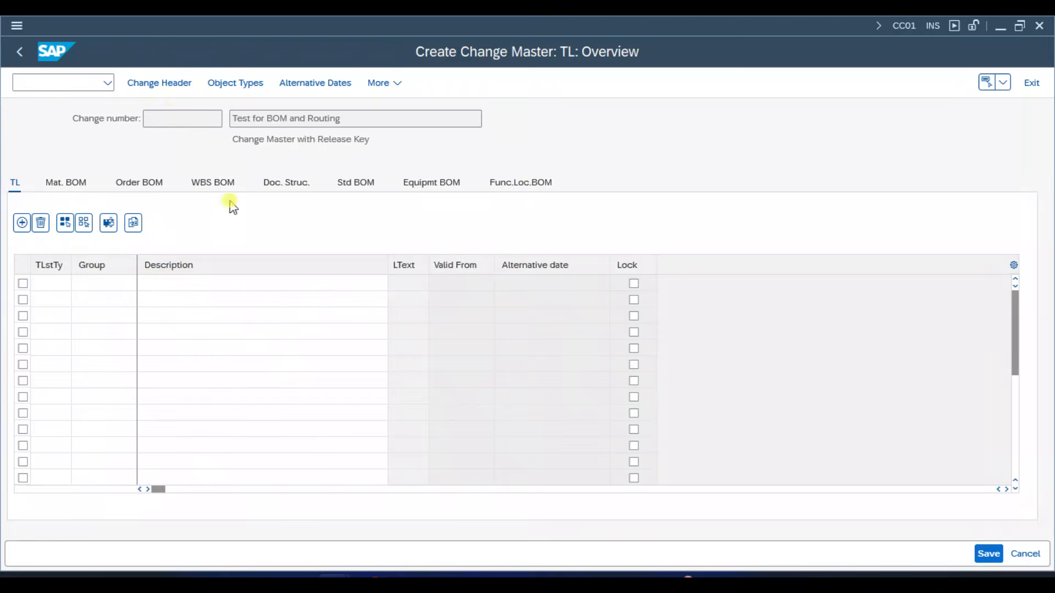
{"action": "left_click", "coordinate": [989, 555]}
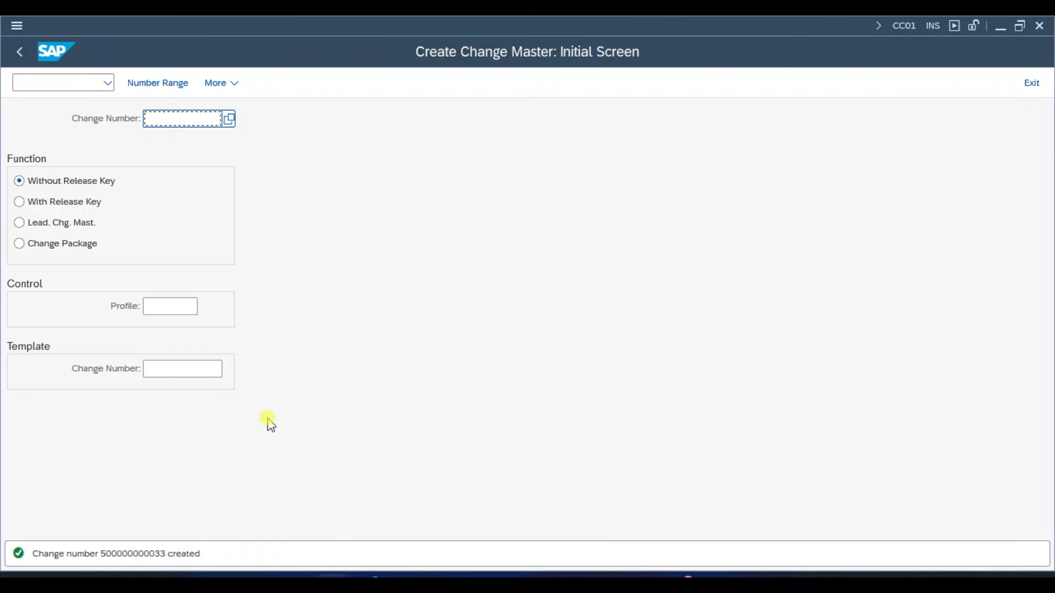
{"action": "left_click", "coordinate": [226, 84]}
{"action": "mouse_move", "coordinate": [237, 116]}
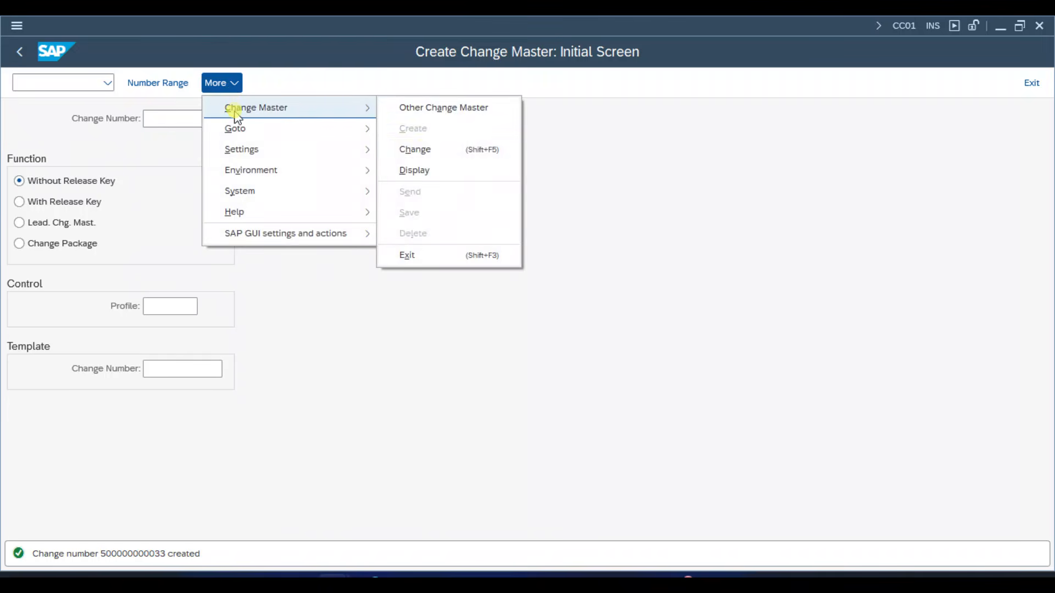
{"action": "left_click", "coordinate": [418, 149]}
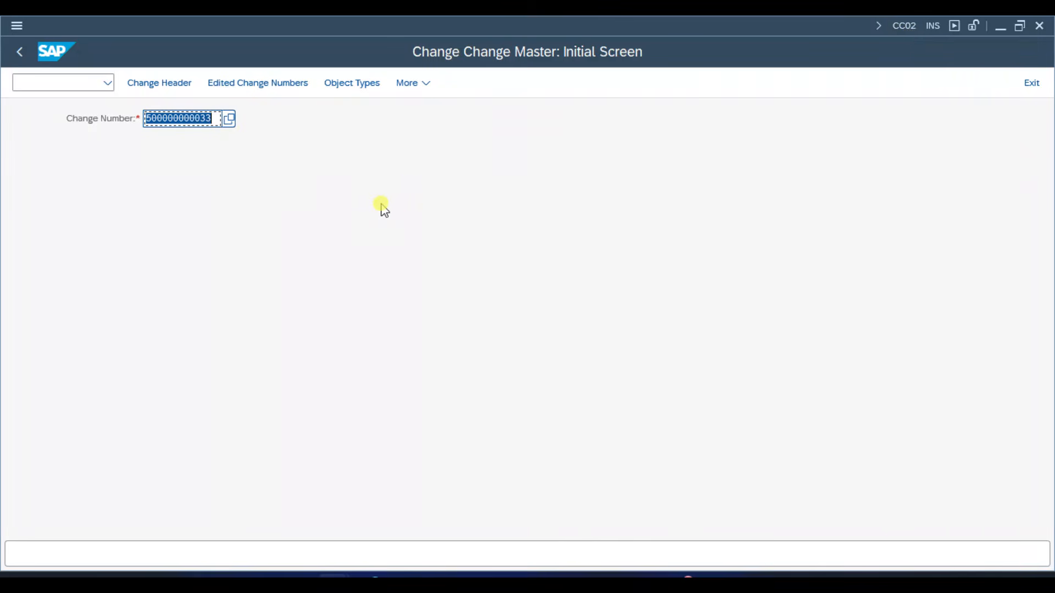
{"action": "key", "text": "Return"}
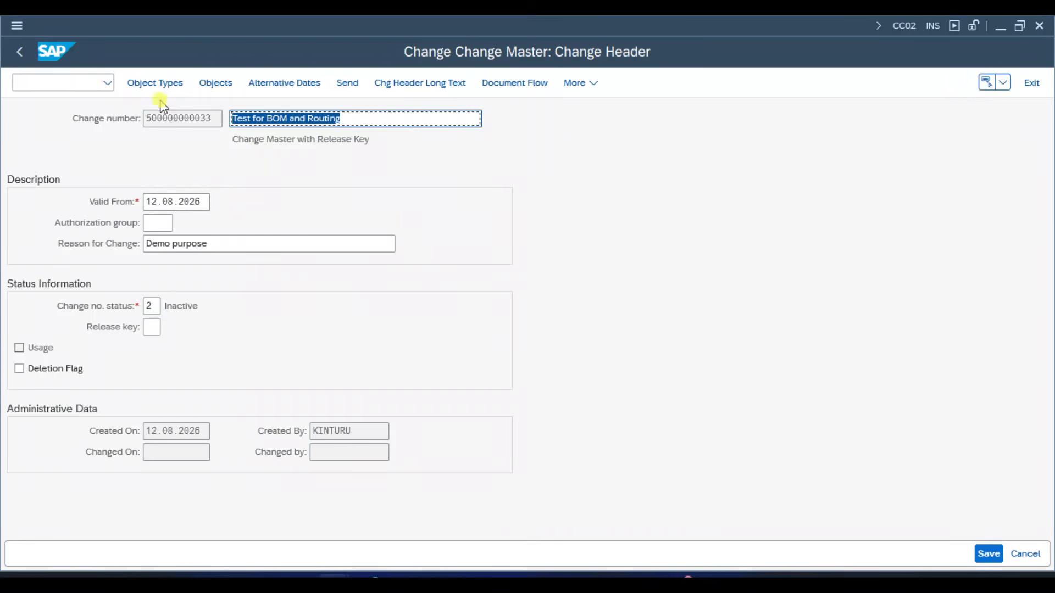
- Assign the material BOM of FG1, plant 1710, BOM usage 1, to the change number
{"action": "left_click", "coordinate": [203, 85]}
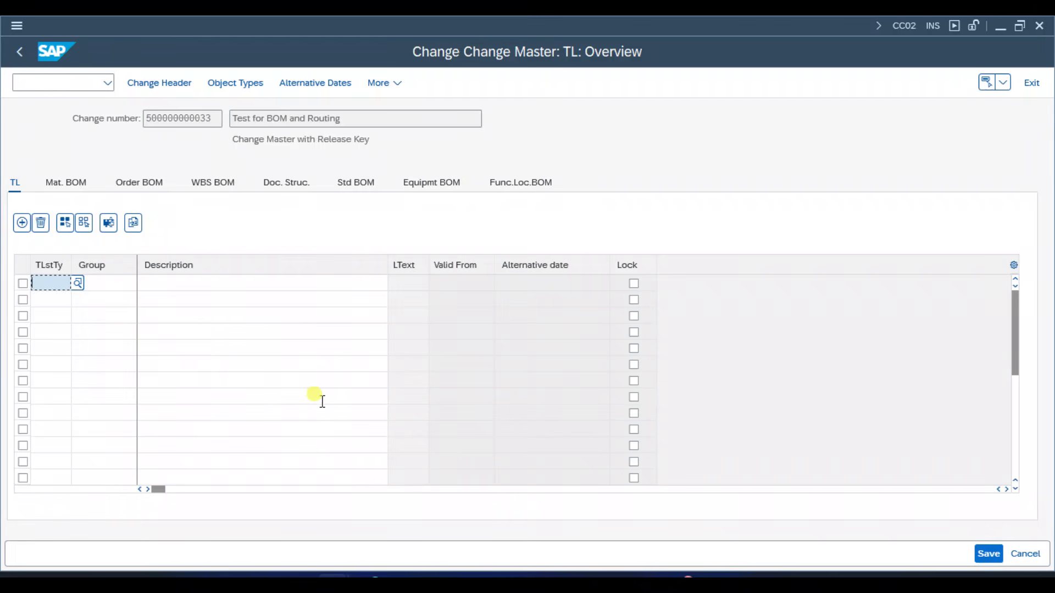
{"action": "key", "text": "ctrl+slash"}
{"action": "type", "text": "/o"}
{"action": "key", "text": "Return"}
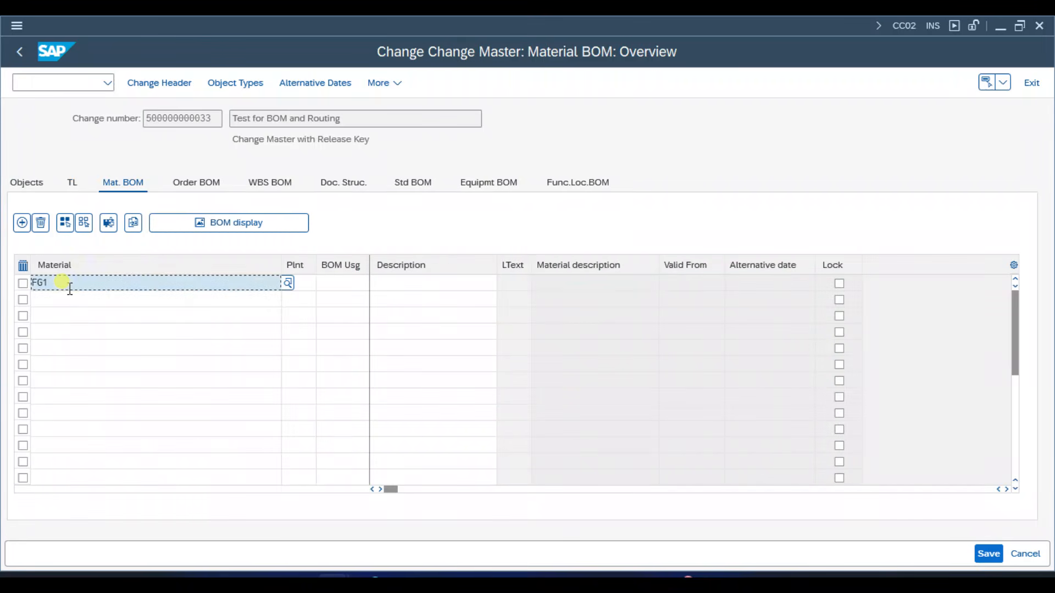
{"action": "type", "text": "1710"}
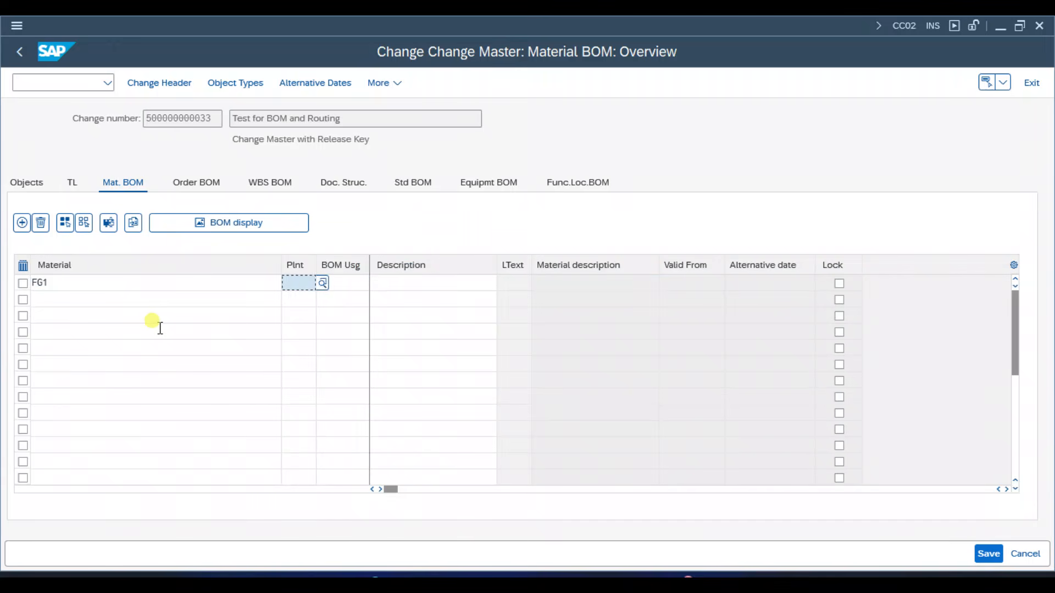
{"action": "key", "text": "Tab"}
{"action": "type", "text": "1"}
{"action": "key", "text": "Return"}
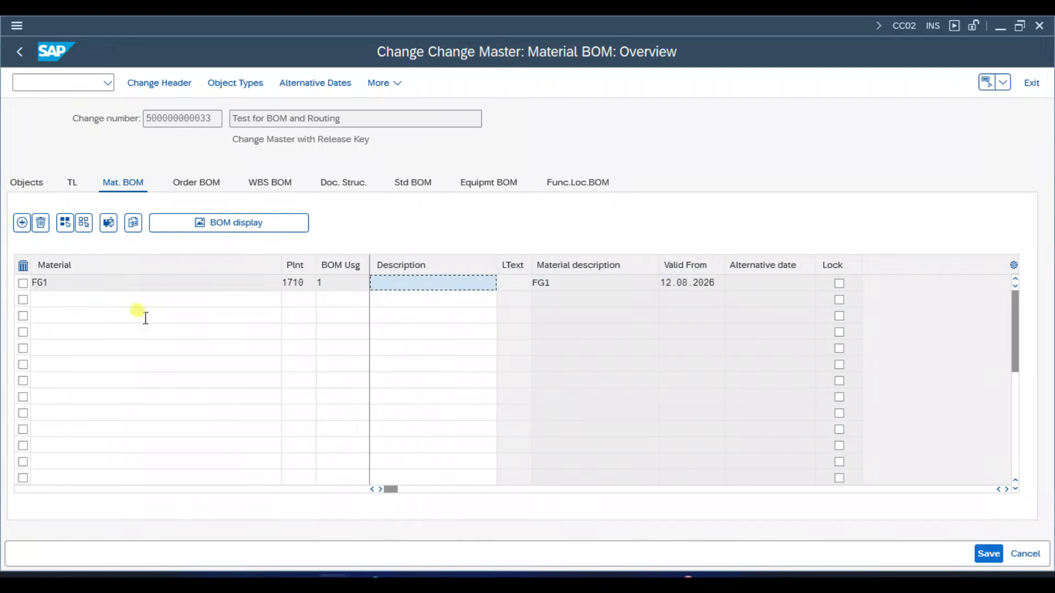
- Assign task list type N with group 50000012, copied from the displayed FG1 routing, to the change number
{"action": "left_click", "coordinate": [72, 186]}
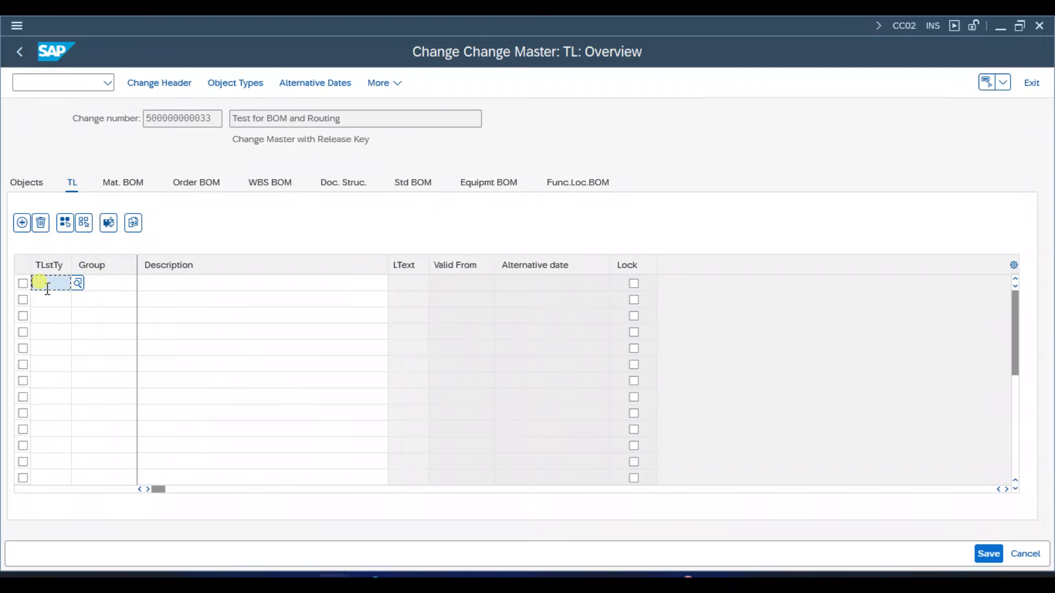
{"action": "type", "text": "N"}
{"action": "key", "text": "Return"}
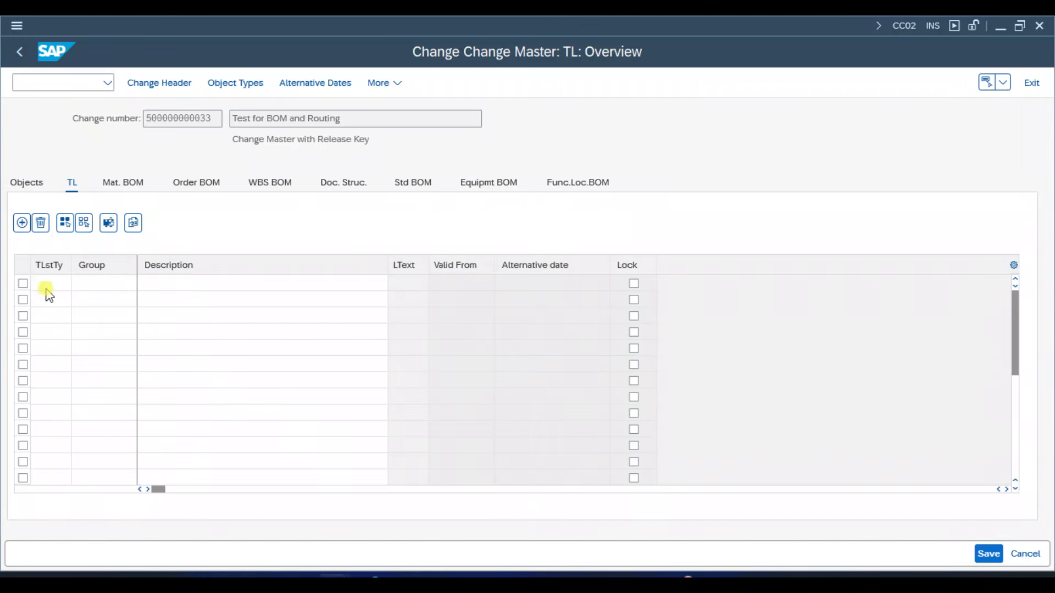
{"action": "key", "text": "alt+Tab"}
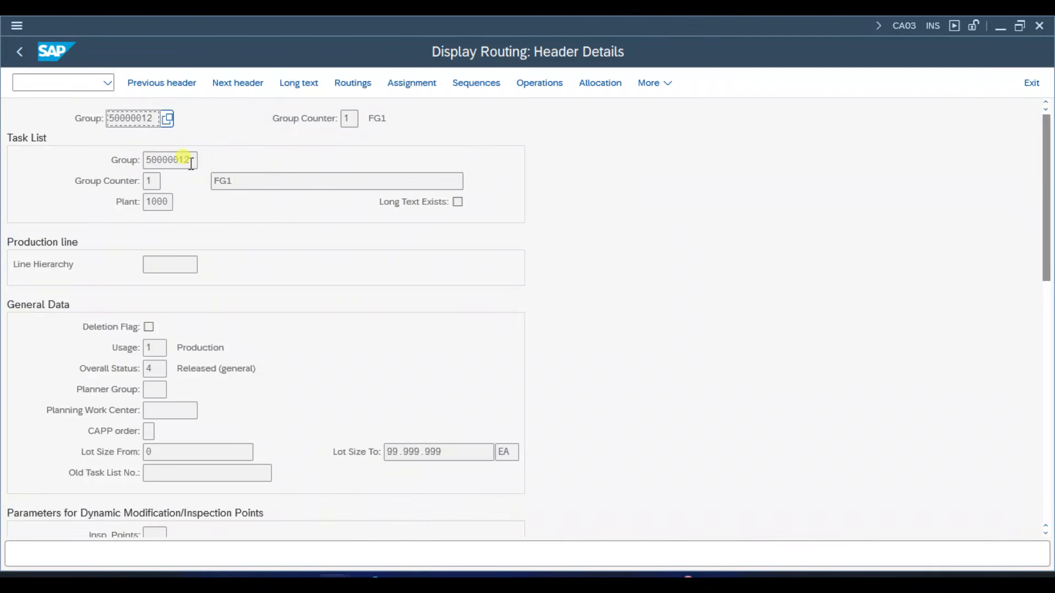
{"action": "left_click_drag", "start_coordinate": [196, 160], "coordinate": [145, 160]}
{"action": "key", "text": "ctrl+c"}
{"action": "key", "text": "alt+Tab"}
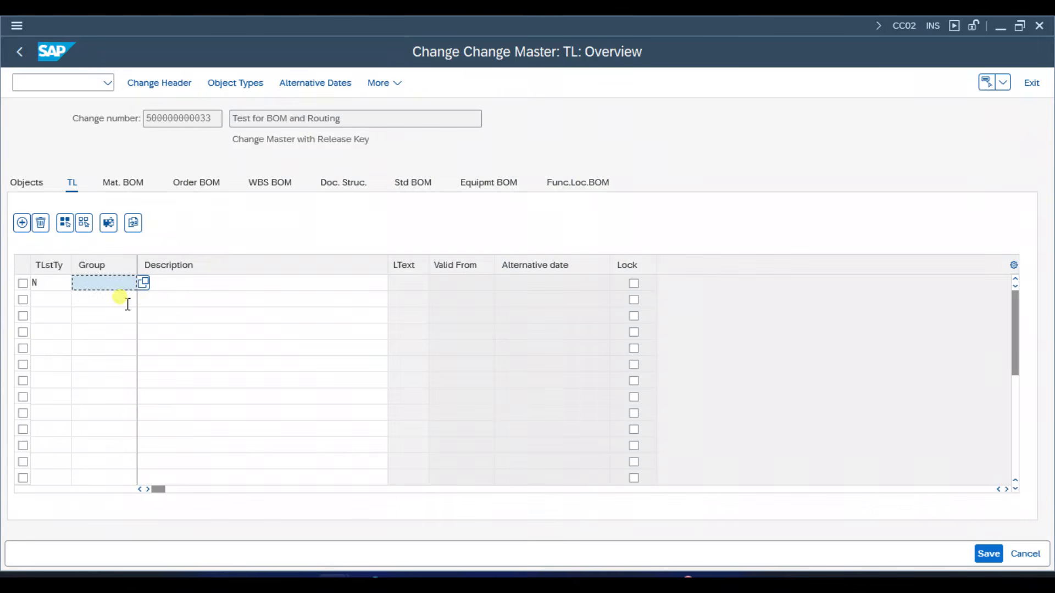
{"action": "key", "text": "ctrl+v"}
{"action": "key", "text": "Return"}
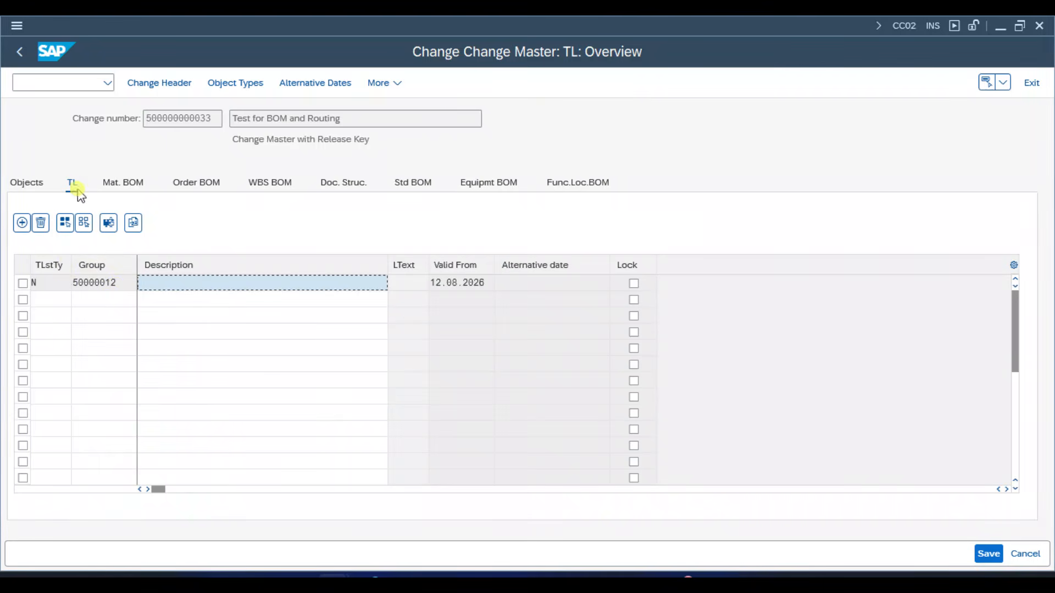
- Recheck the material BOM assignment and save the change master
{"action": "left_click", "coordinate": [134, 188]}
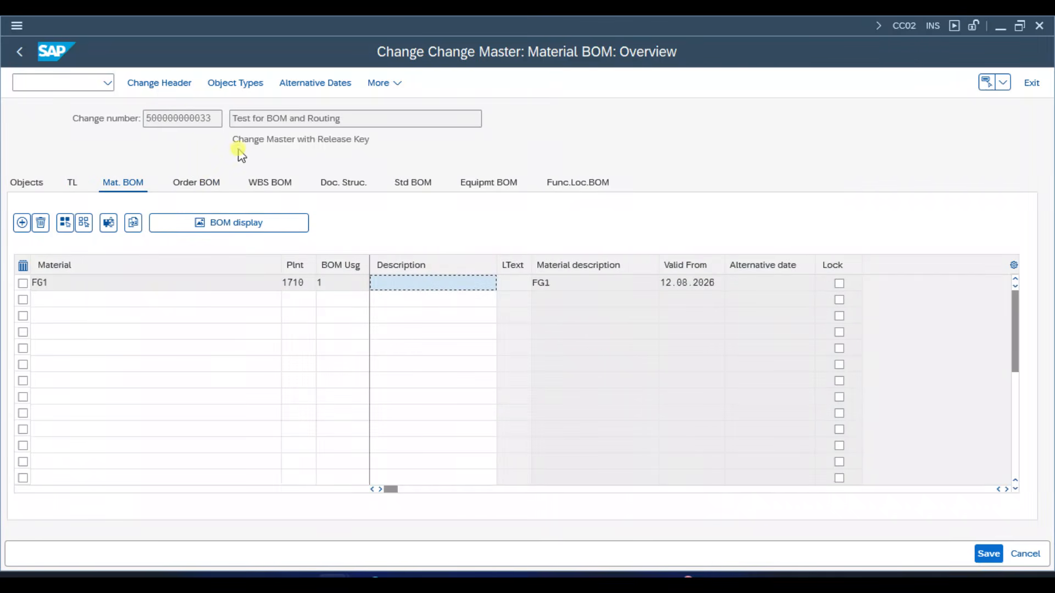
{"action": "left_click", "coordinate": [209, 118]}
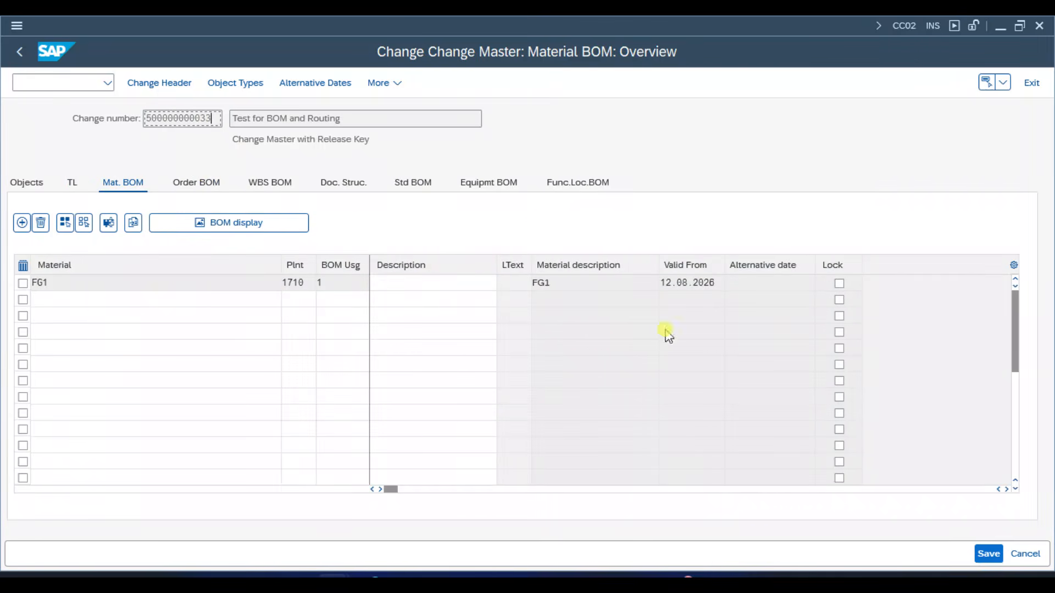
{"action": "left_click", "coordinate": [988, 553]}
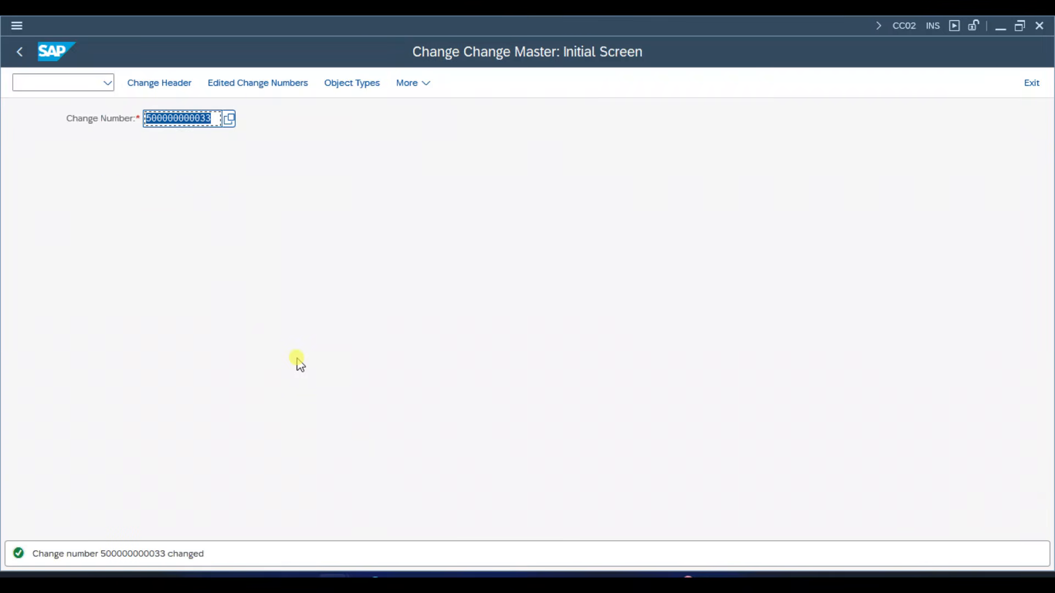
- Open transaction CS02 and try to open FG1's BOM for plant 1000, usage 1, without a change number
{"action": "left_click", "coordinate": [297, 359]}
{"action": "key", "text": "ctrl+slash"}
{"action": "type", "text": "/"}
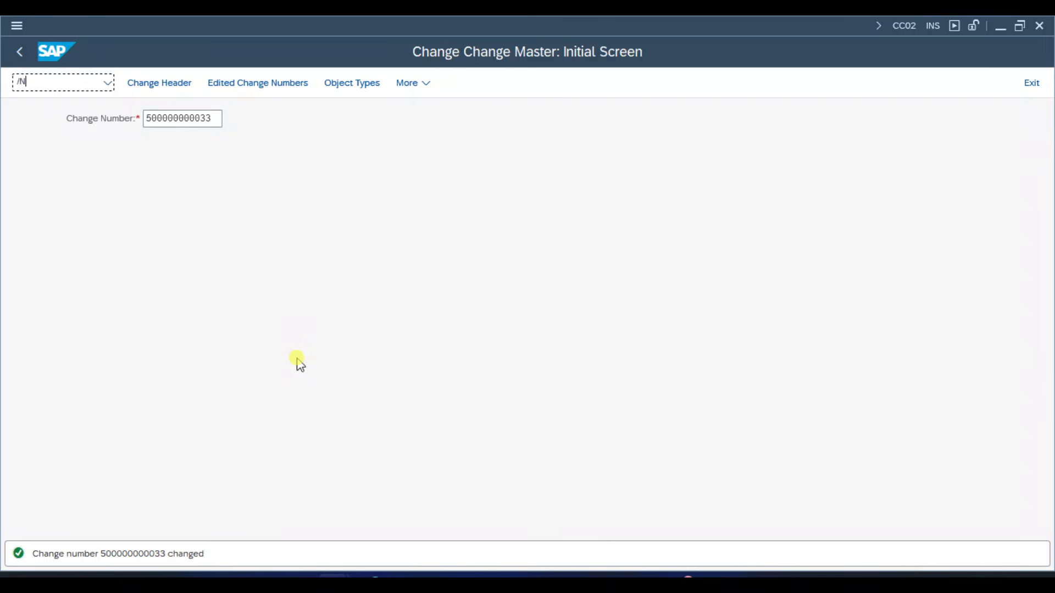
{"action": "type", "text": "ncs02"}
{"action": "key", "text": "Return"}
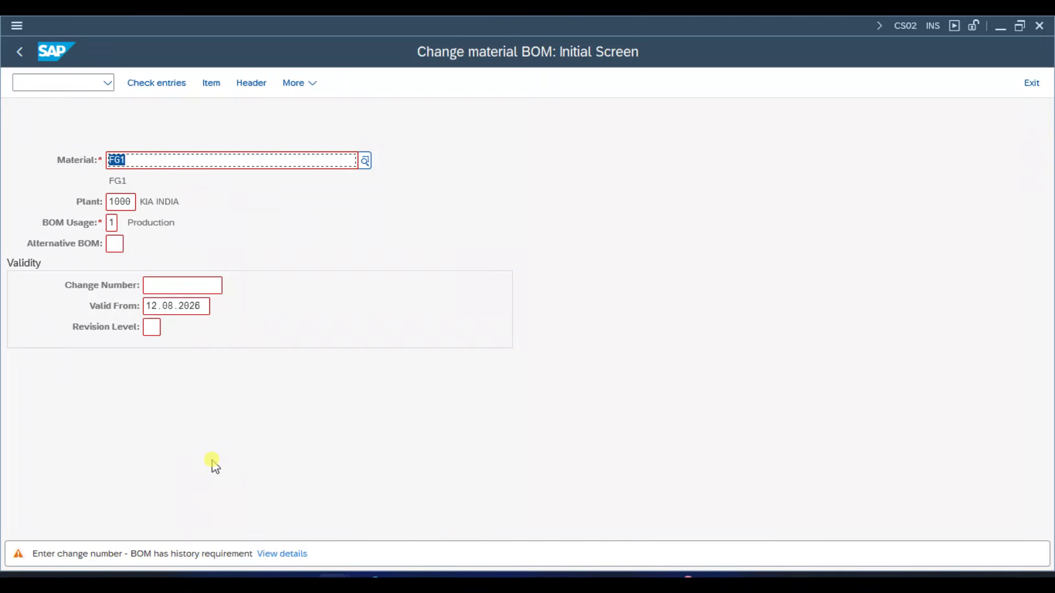
{"action": "left_click", "coordinate": [111, 222]}
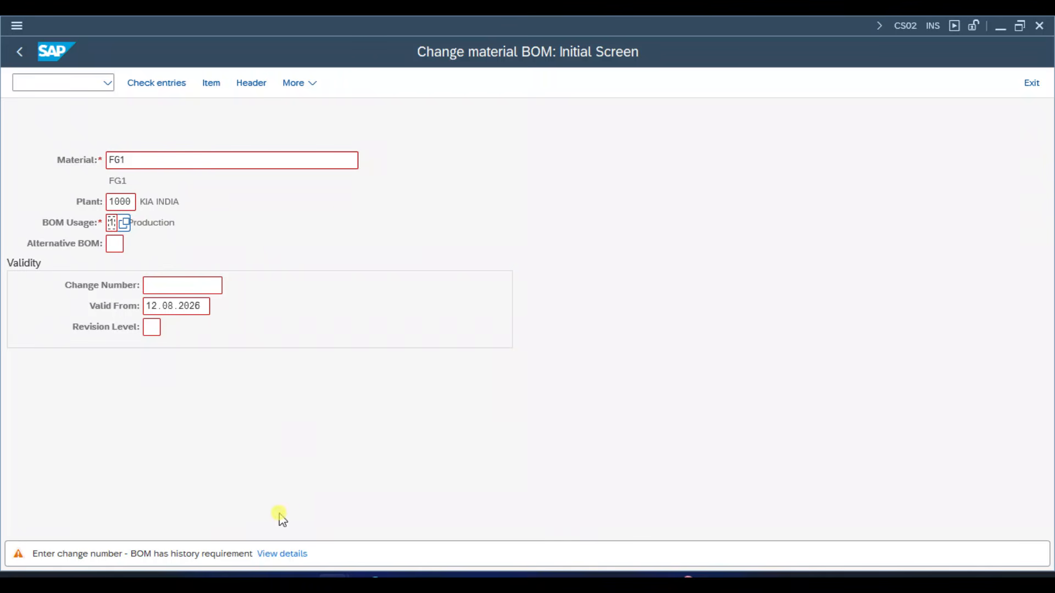
{"action": "left_click", "coordinate": [200, 283]}
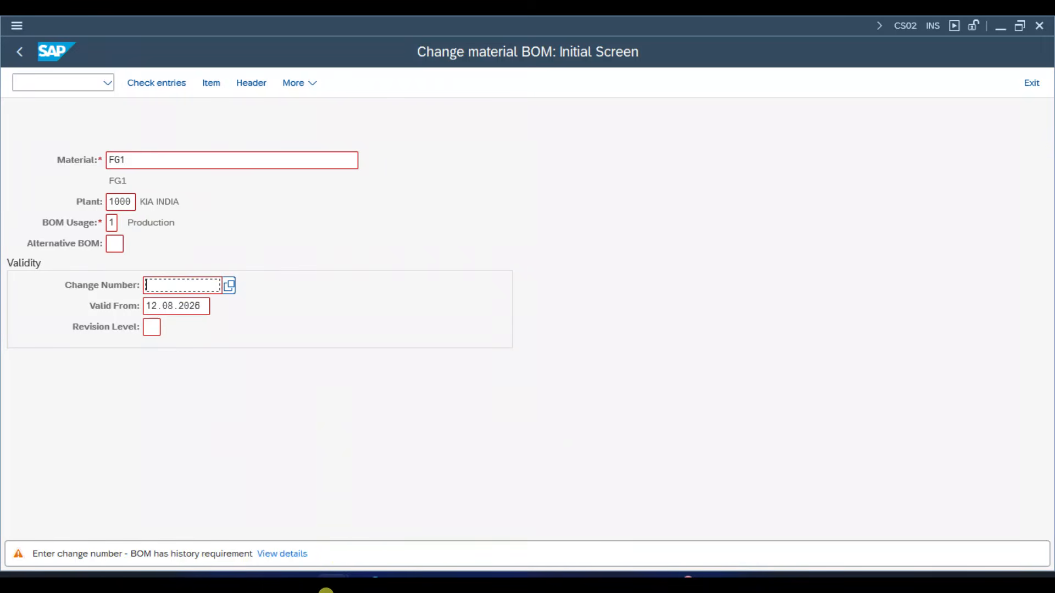
{"action": "mouse_move", "coordinate": [329, 573]}
{"action": "left_click", "coordinate": [326, 528]}
{"action": "key", "text": "ctrl+c"}
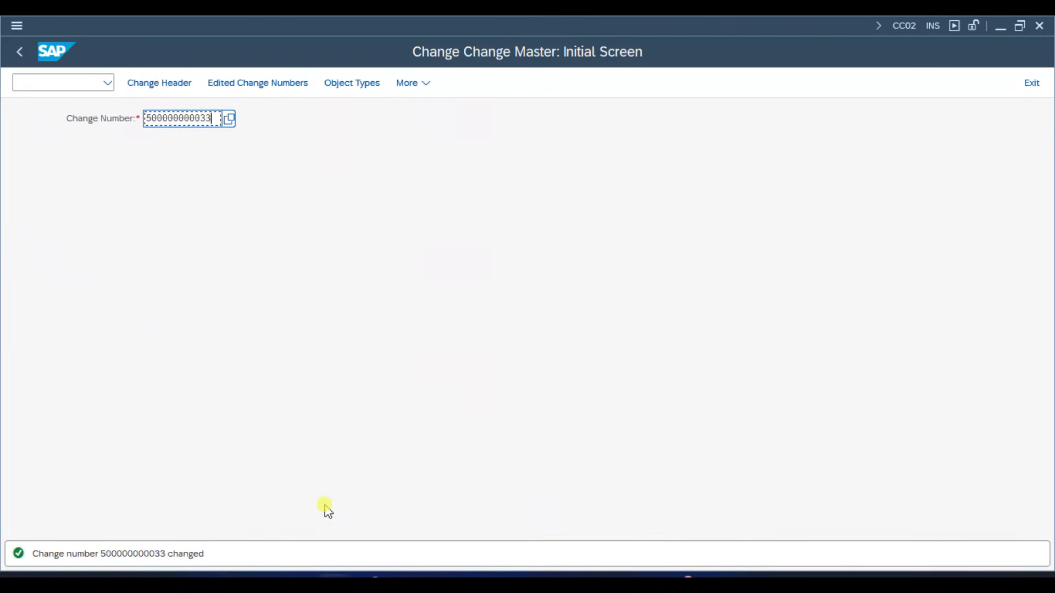
{"action": "key", "text": "alt+Tab"}
{"action": "key", "text": "ctrl+v"}
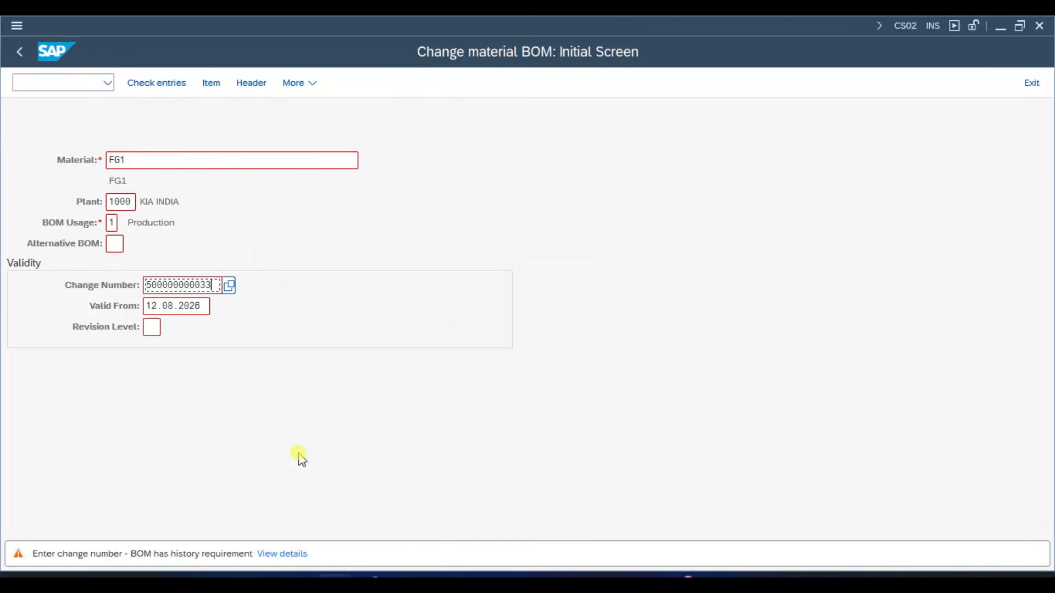
{"action": "key", "text": "Return"}
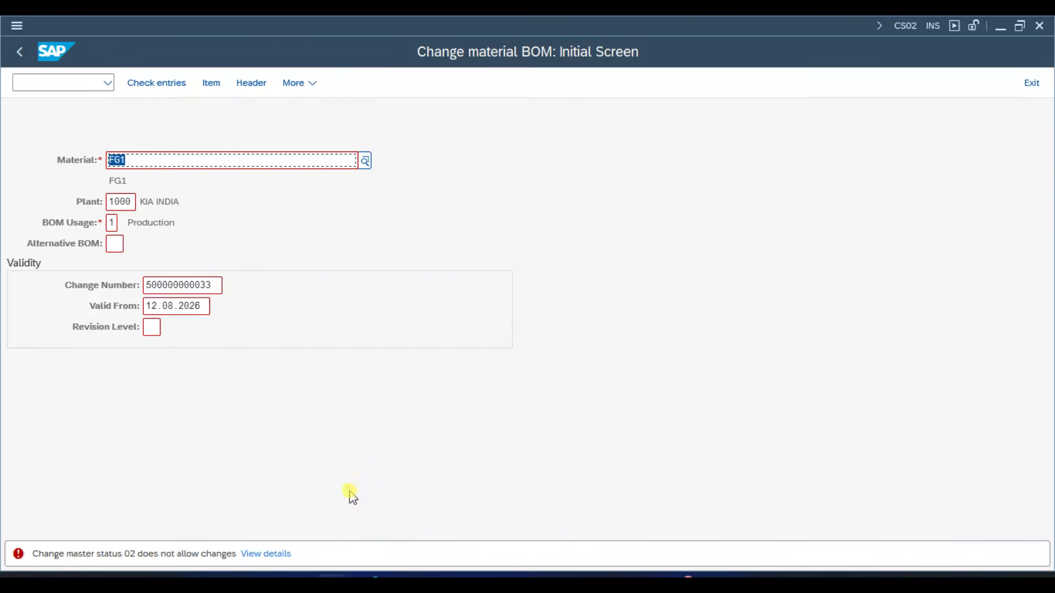
- Leave the BOM change transaction and return its session to SAP Easy Access
{"action": "mouse_move", "coordinate": [334, 585]}
{"action": "left_click", "coordinate": [322, 536]}
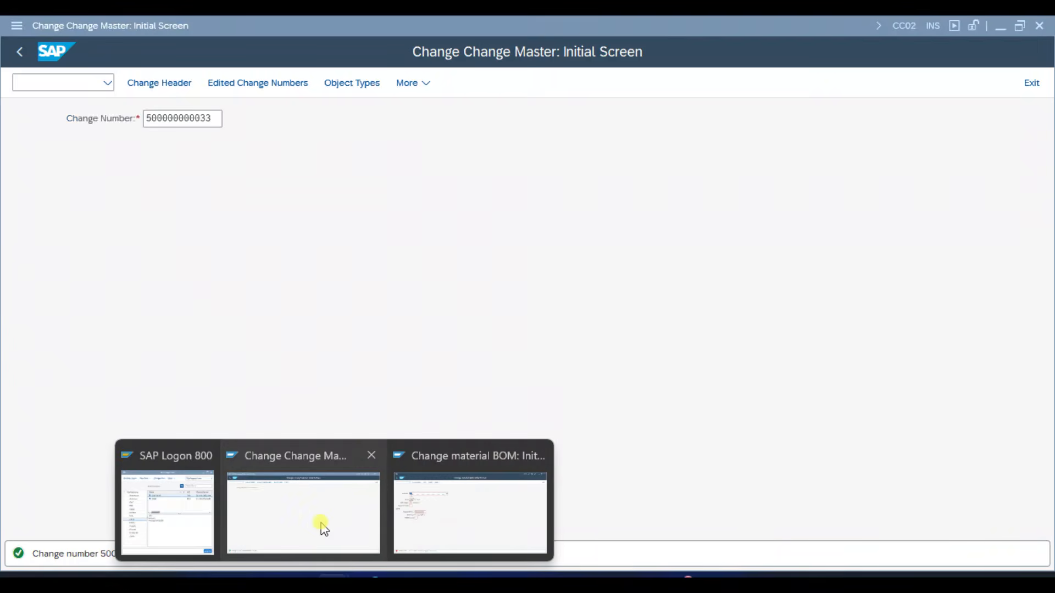
{"action": "left_click", "coordinate": [461, 535]}
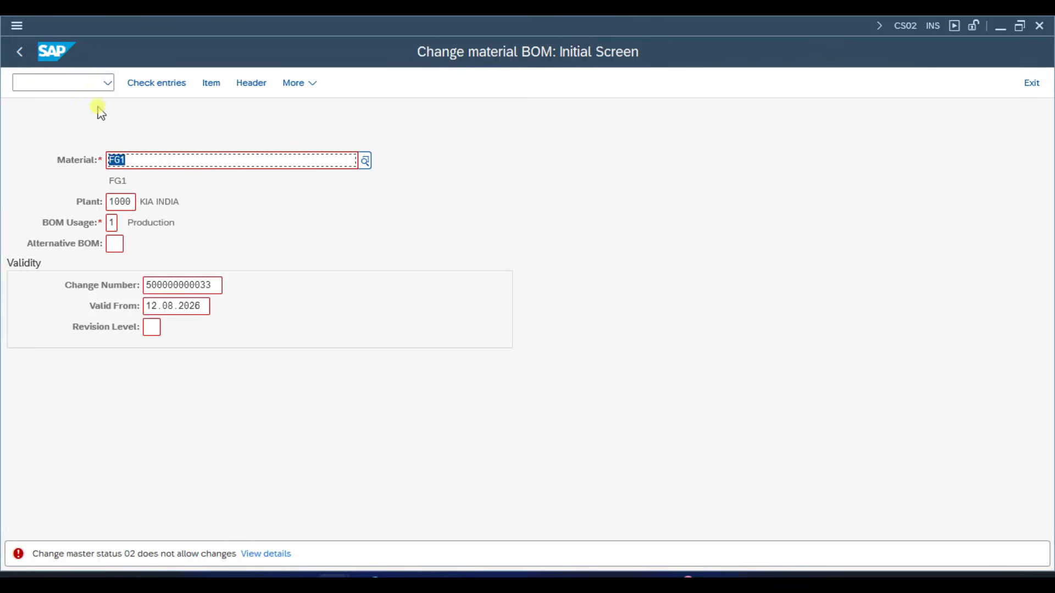
{"action": "left_click", "coordinate": [20, 53]}
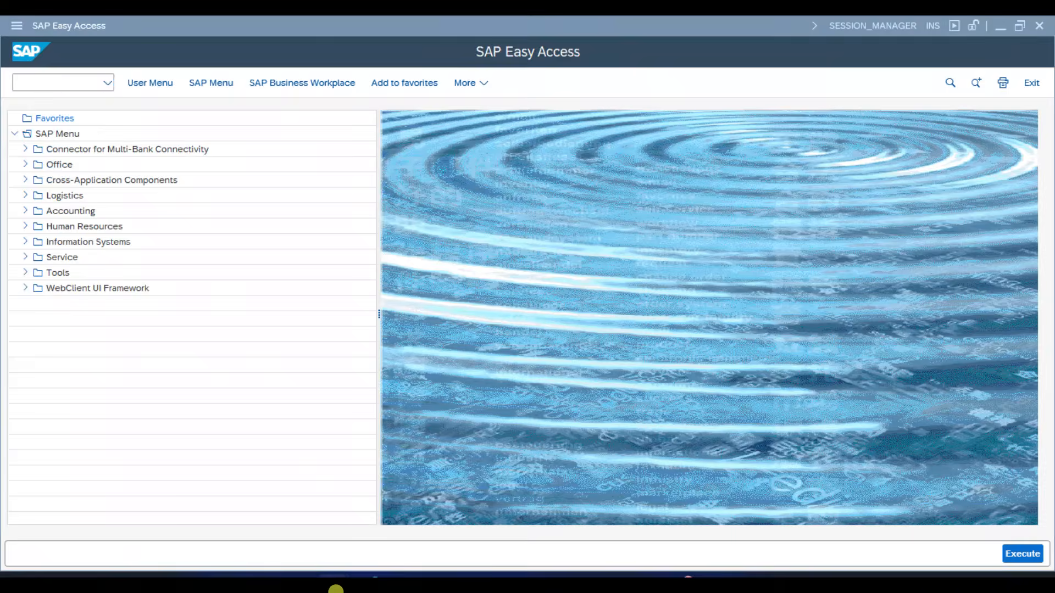
{"action": "mouse_move", "coordinate": [335, 586]}
{"action": "left_click", "coordinate": [311, 530]}
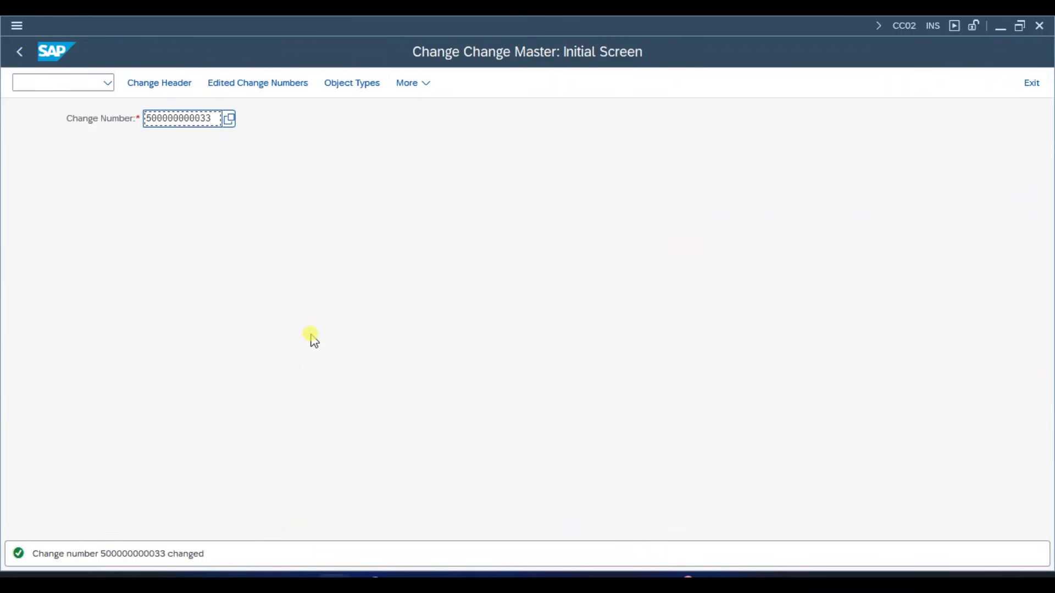
{"action": "key", "text": "Return"}
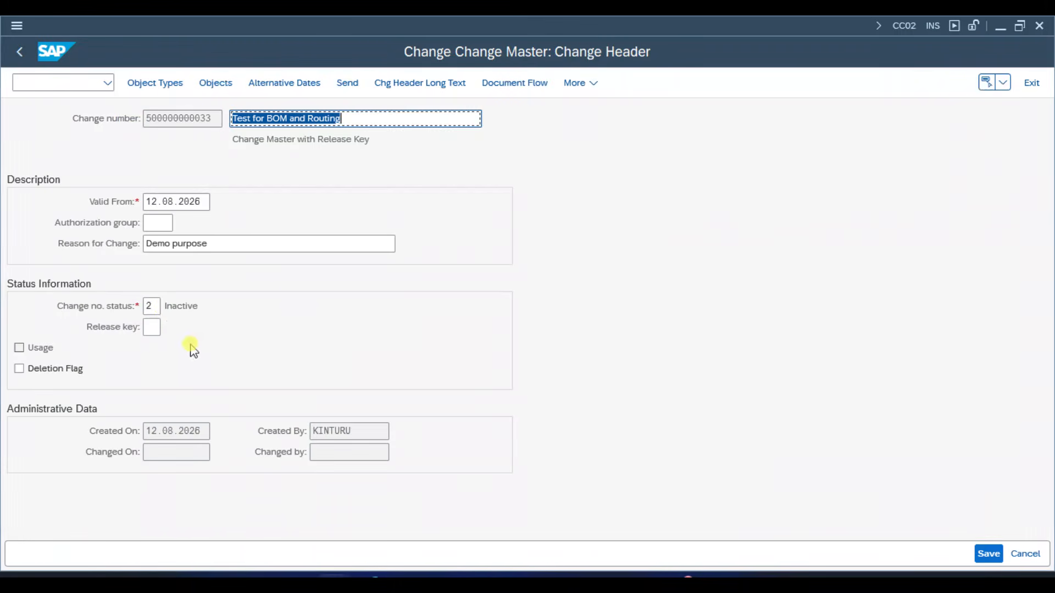
{"action": "left_click", "coordinate": [151, 306]}
{"action": "left_click", "coordinate": [200, 309]}
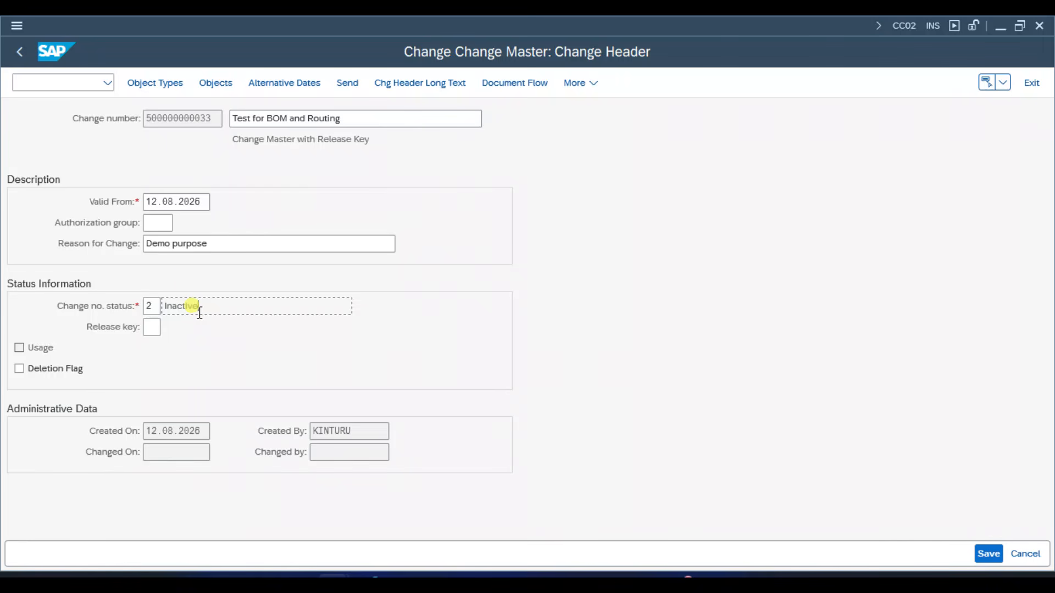
{"action": "left_click", "coordinate": [218, 118]}
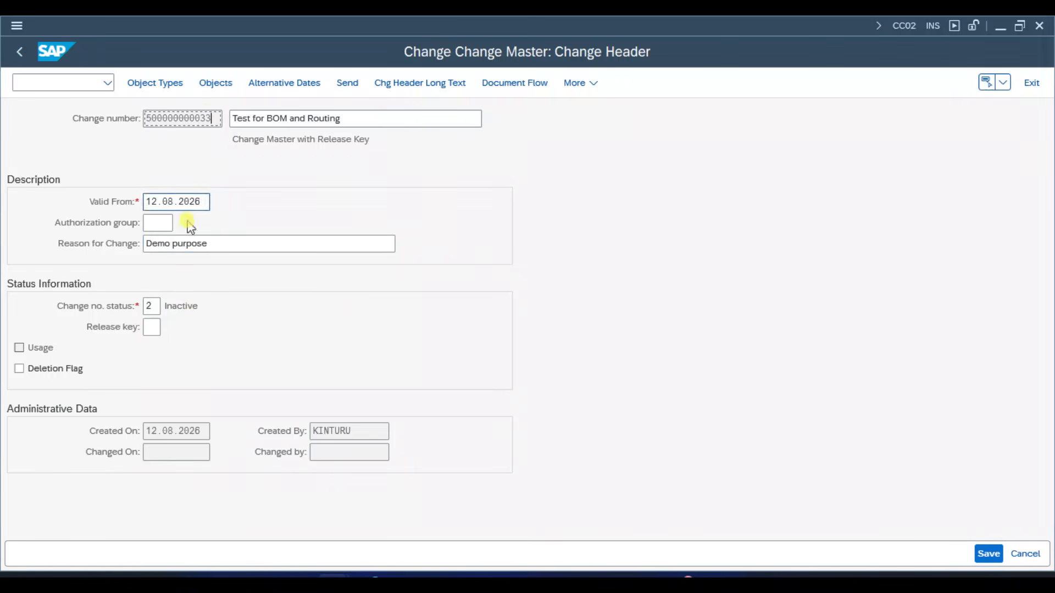
{"action": "left_click", "coordinate": [153, 307]}
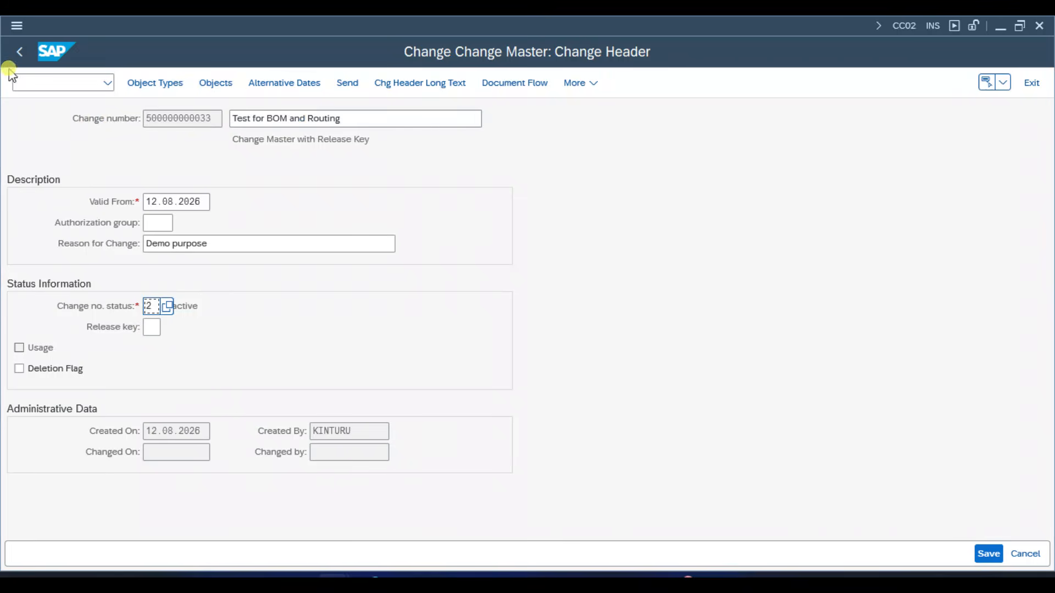
{"action": "left_click", "coordinate": [18, 53]}
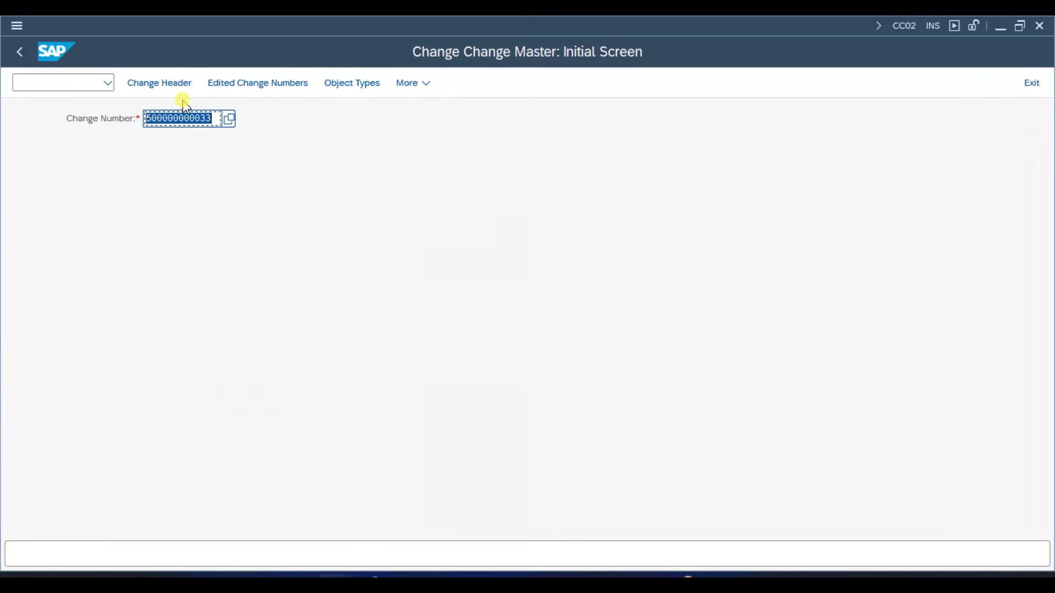
{"action": "left_click", "coordinate": [430, 84]}
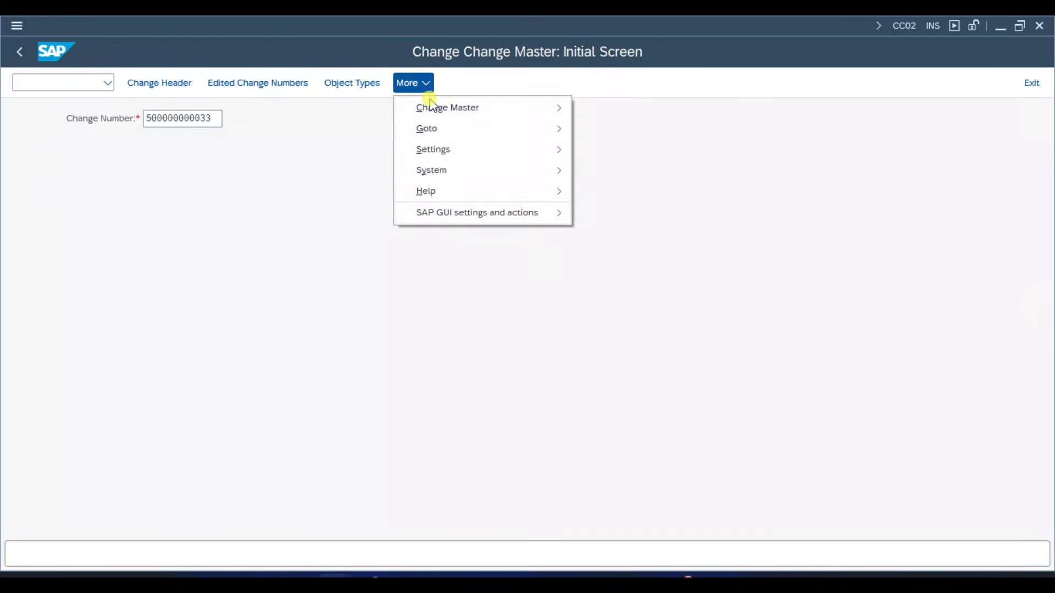
{"action": "mouse_move", "coordinate": [440, 106]}
{"action": "left_click", "coordinate": [605, 170]}
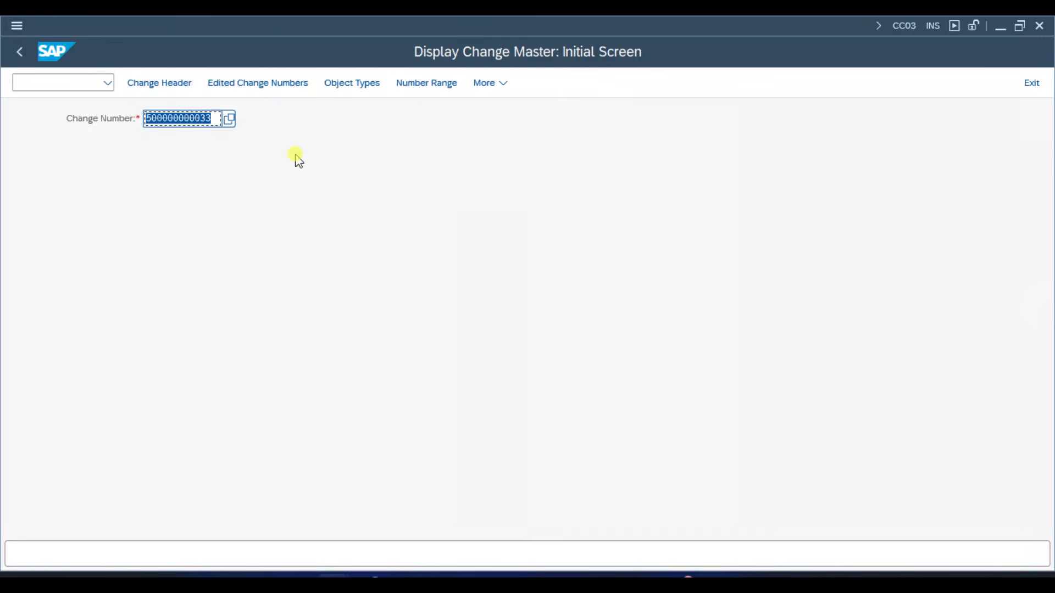
{"action": "key", "text": "Return"}
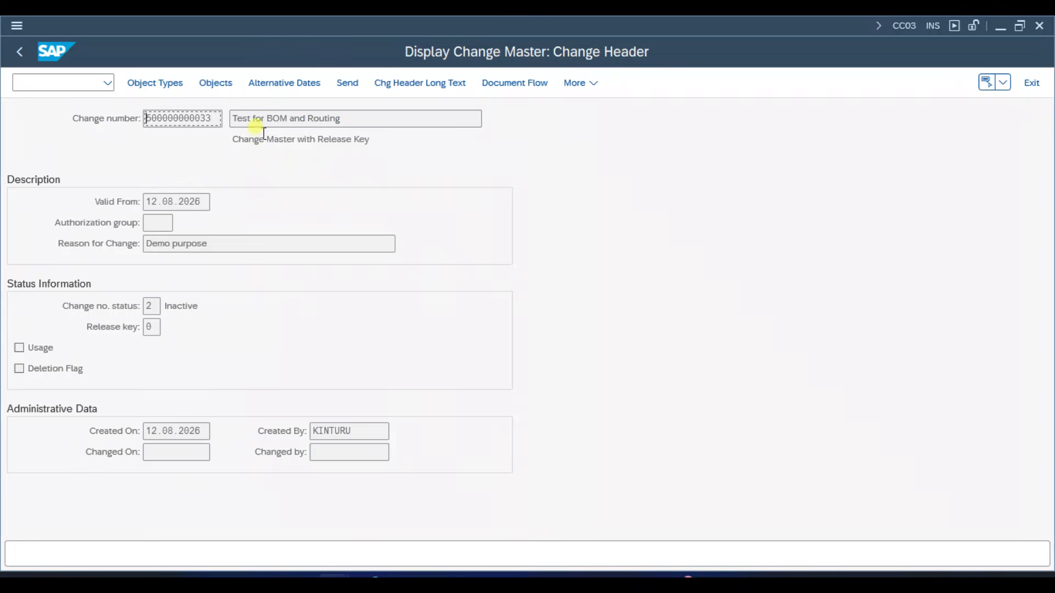
{"action": "left_click", "coordinate": [217, 84]}
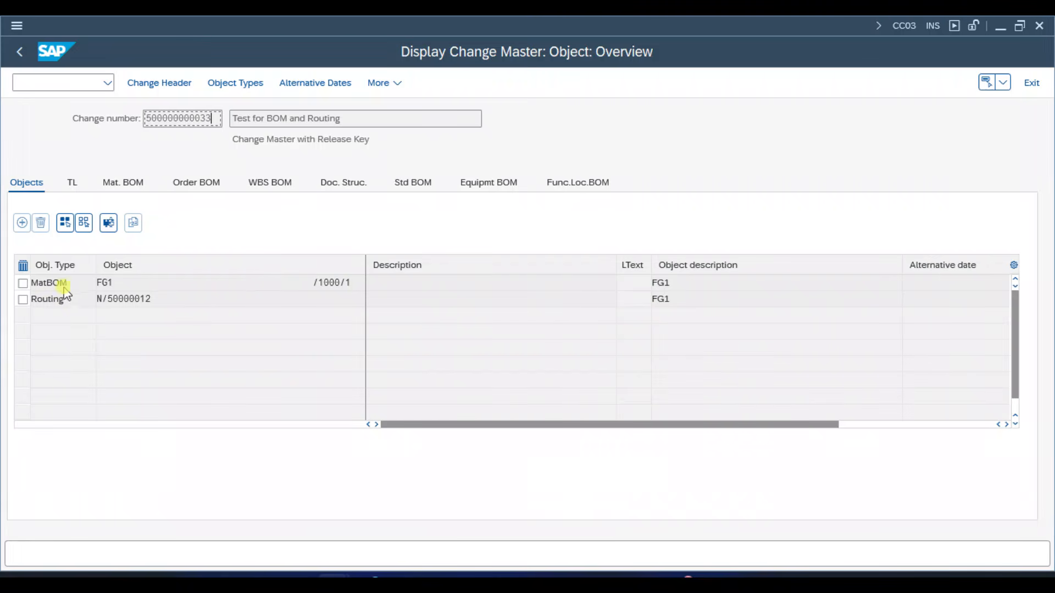
{"action": "left_click", "coordinate": [167, 285]}
{"action": "left_click", "coordinate": [173, 299]}
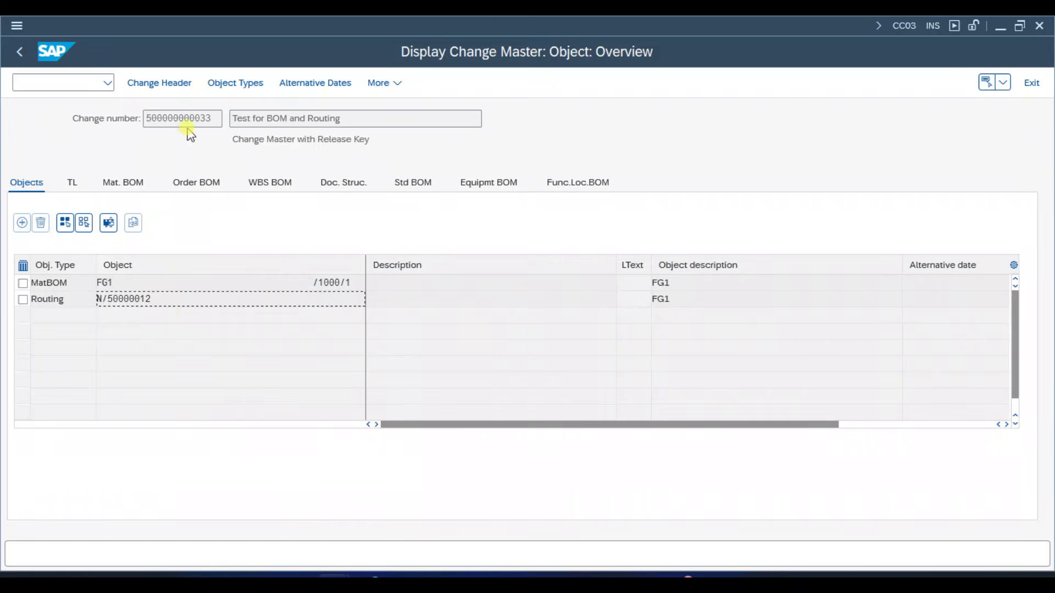
{"action": "left_click_drag", "start_coordinate": [215, 119], "coordinate": [144, 123]}
{"action": "left_click", "coordinate": [144, 123]}
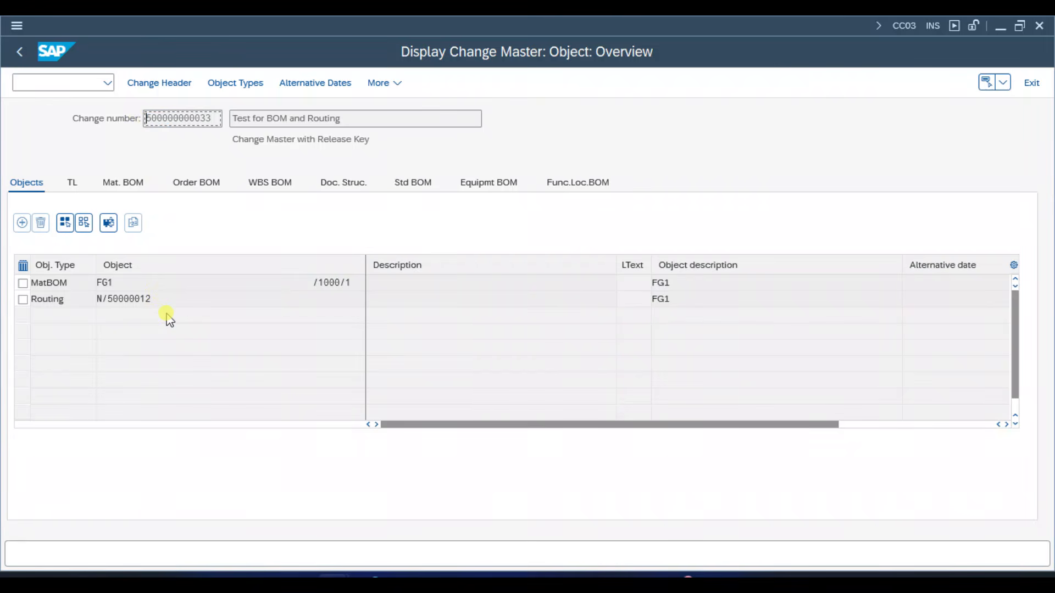
{"action": "key", "text": "shift+F3"}
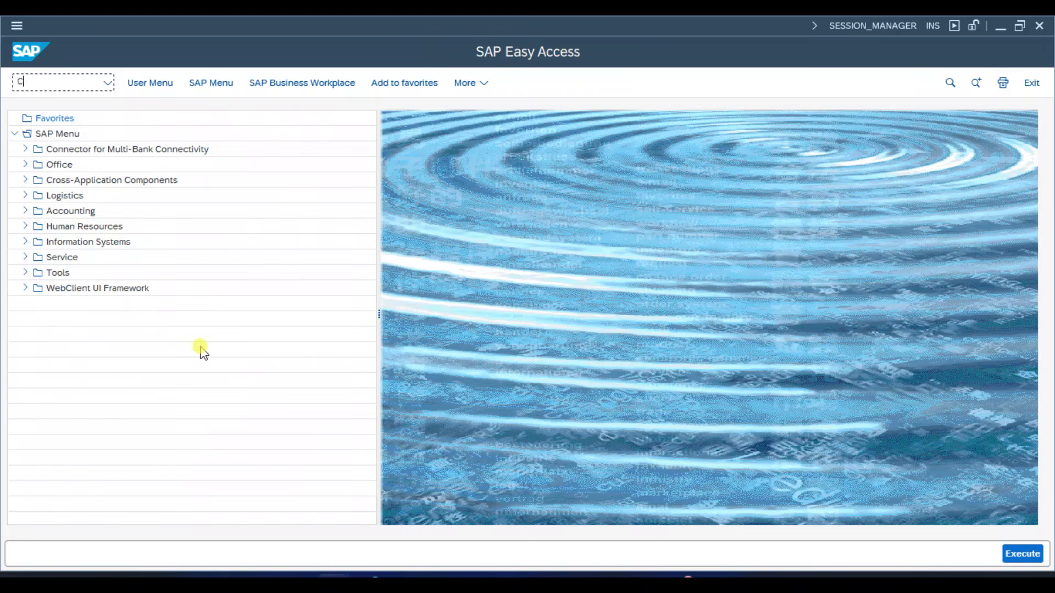
{"action": "key", "text": "Return"}
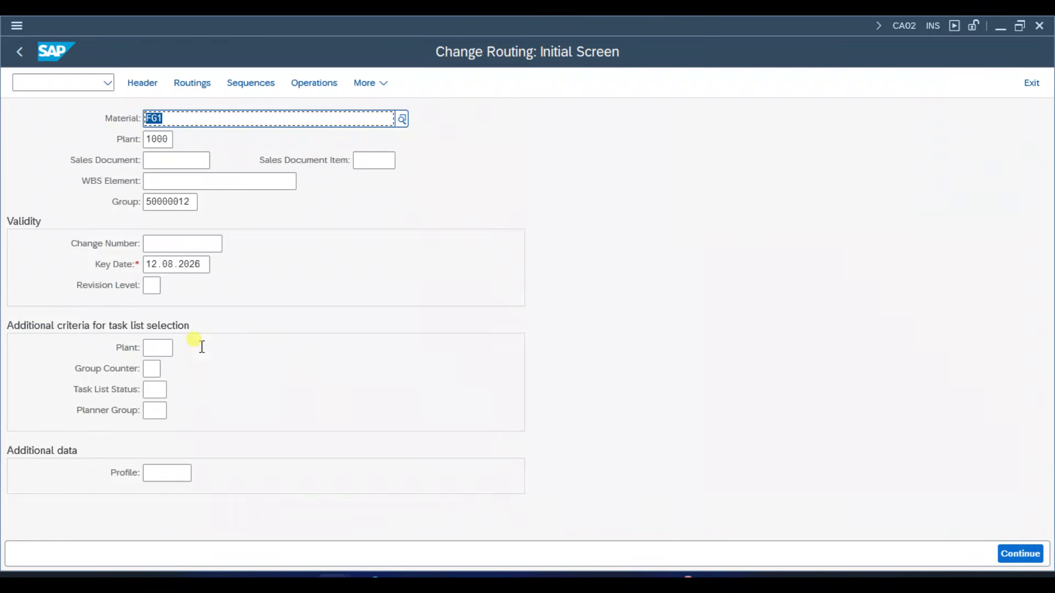
{"action": "left_click", "coordinate": [207, 243]}
{"action": "key", "text": "ctrl+v"}
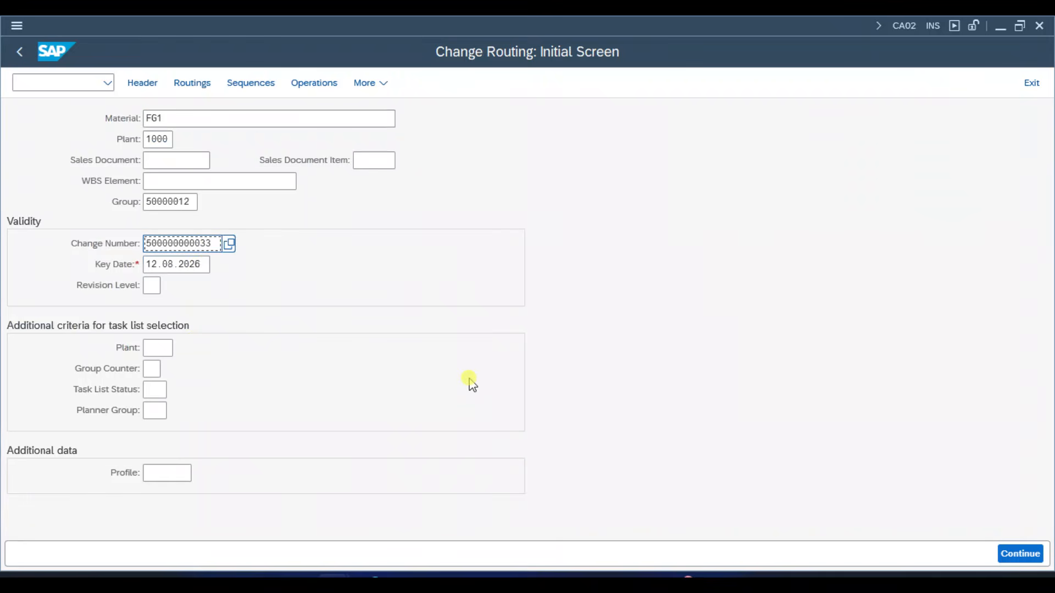
{"action": "key", "text": "Return"}
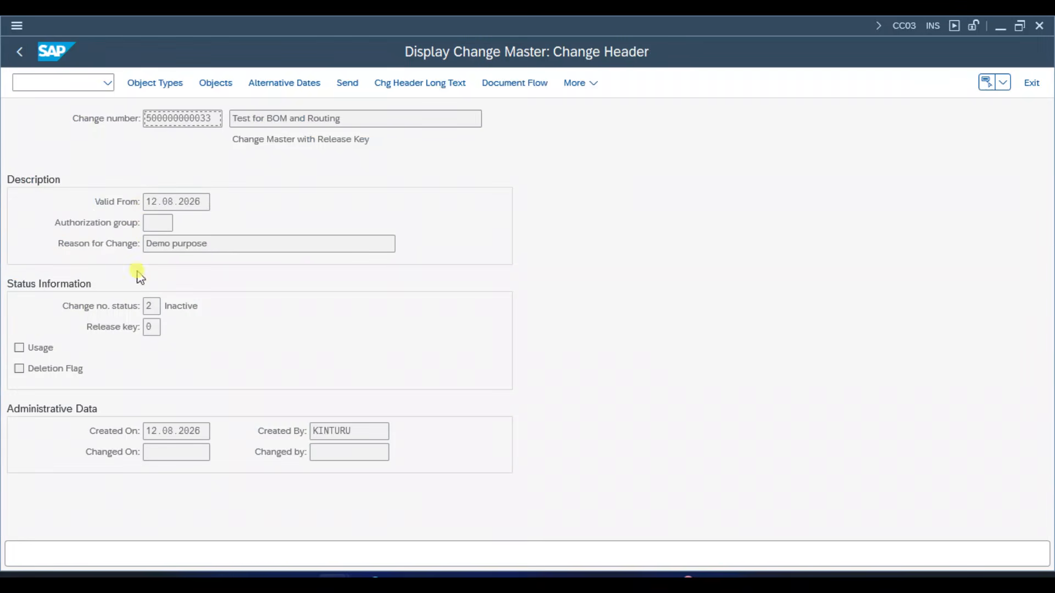
{"action": "left_click", "coordinate": [147, 84]}
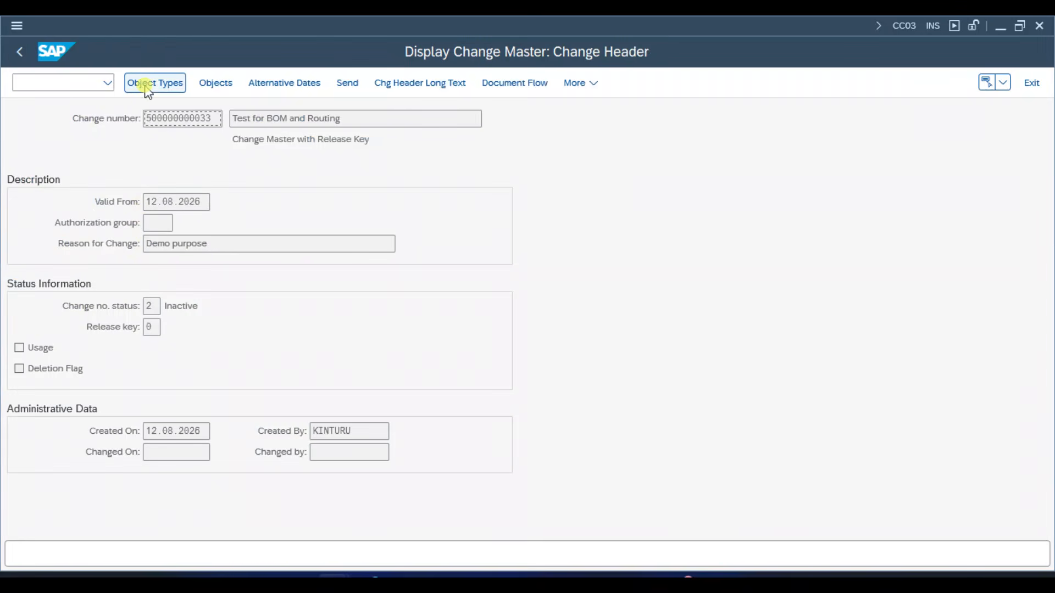
{"action": "left_click", "coordinate": [588, 82]}
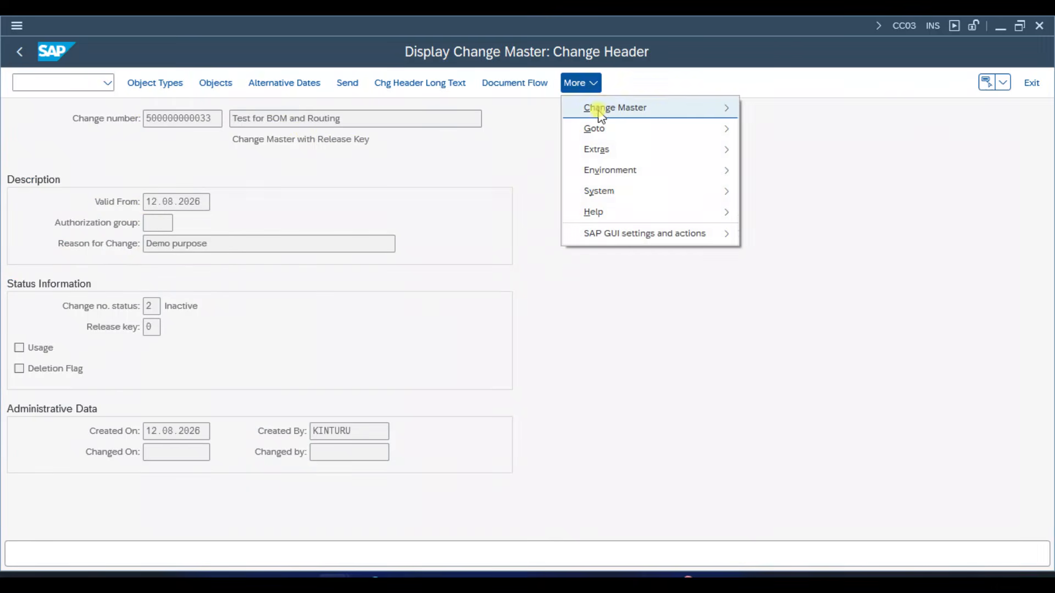
{"action": "left_click", "coordinate": [593, 106]}
{"action": "left_click", "coordinate": [814, 149]}
{"action": "key", "text": "Return"}
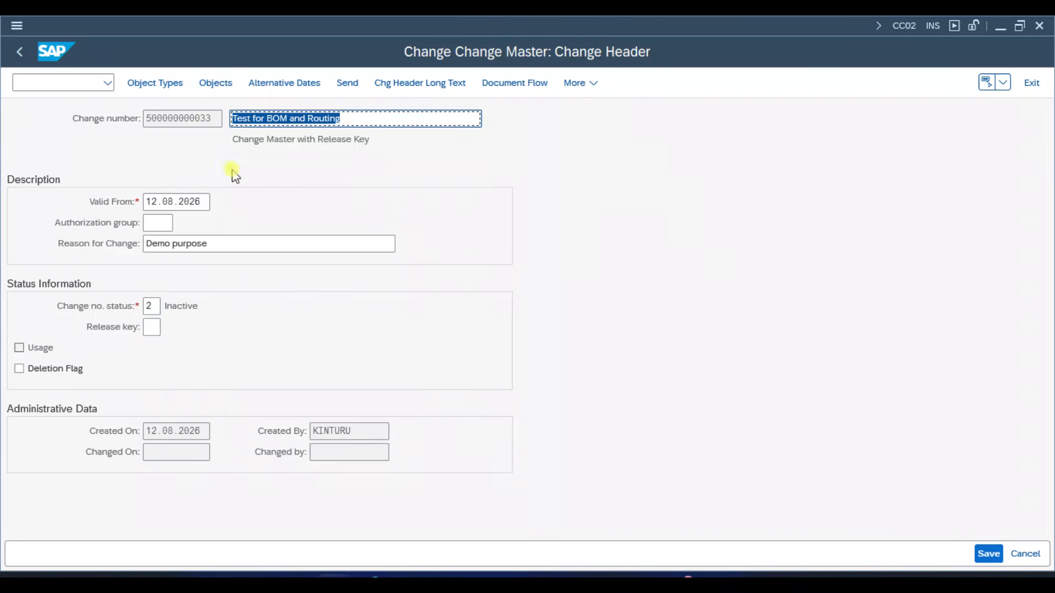
- Review the FG1 material BOM and routing assignments in the change master's object overview, and return to the change header
{"action": "left_click", "coordinate": [213, 117]}
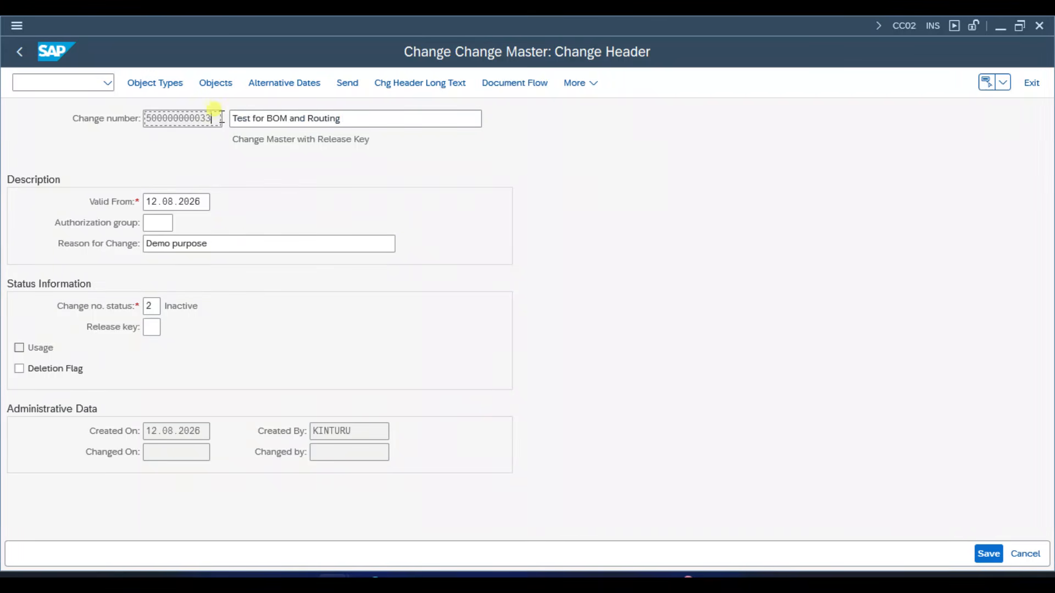
{"action": "left_click", "coordinate": [215, 83]}
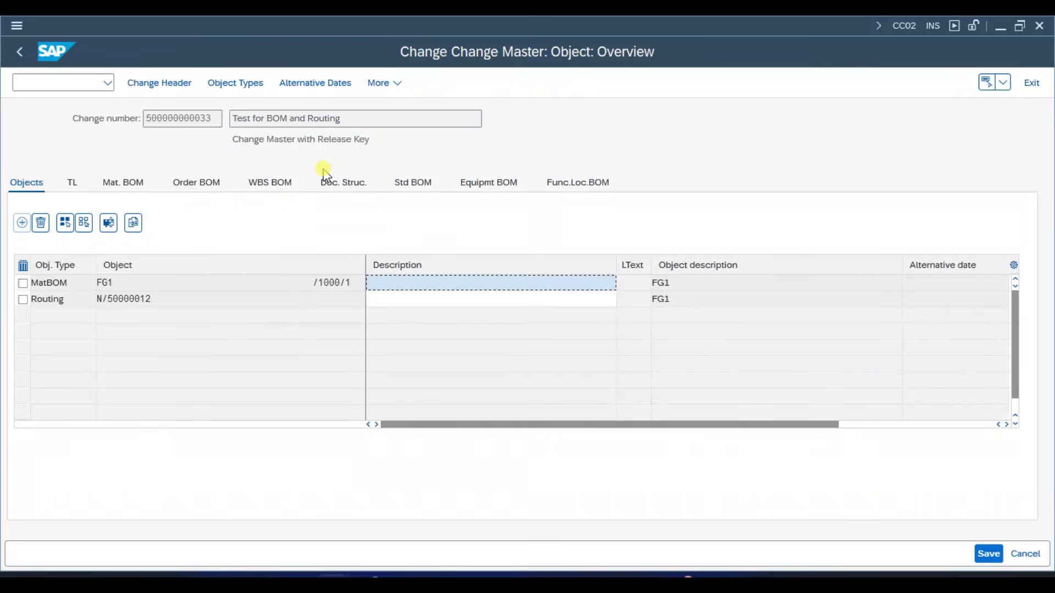
{"action": "left_click", "coordinate": [186, 283]}
{"action": "left_click", "coordinate": [427, 283]}
{"action": "left_click", "coordinate": [134, 223]}
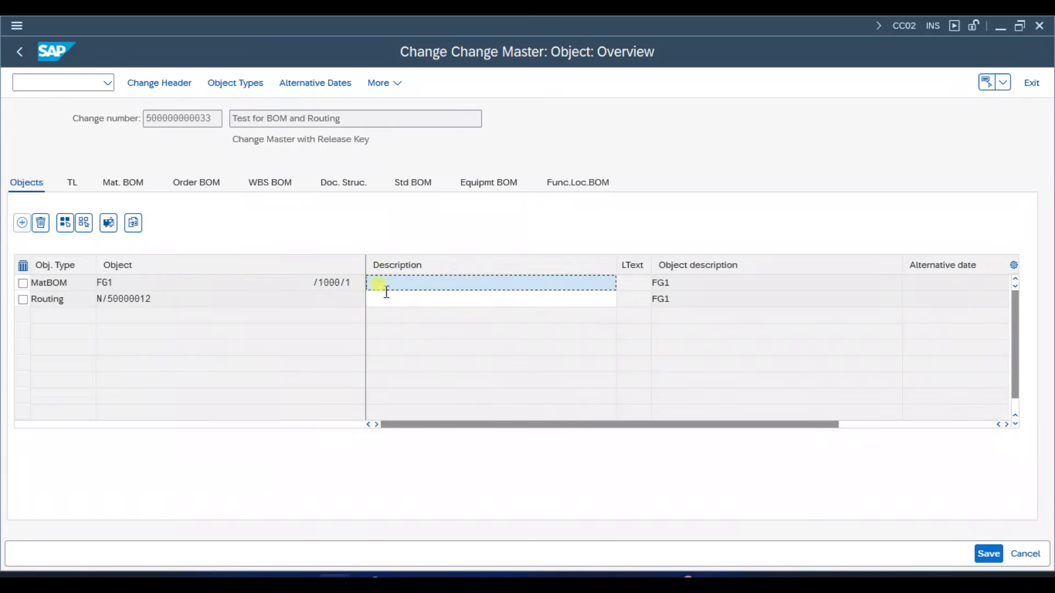
{"action": "left_click", "coordinate": [153, 285]}
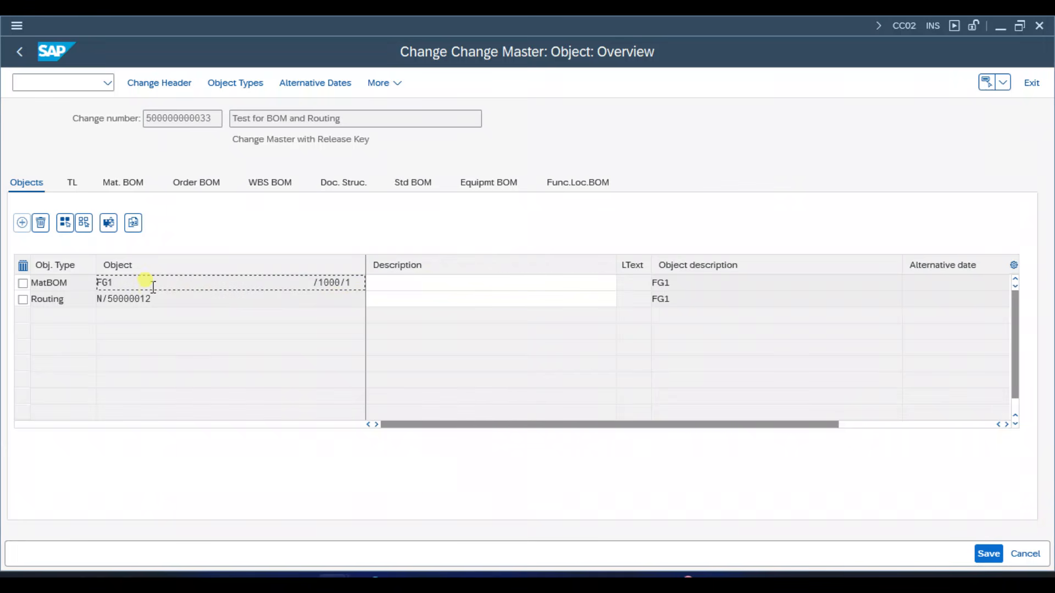
{"action": "left_click_drag", "start_coordinate": [154, 298], "coordinate": [89, 278]}
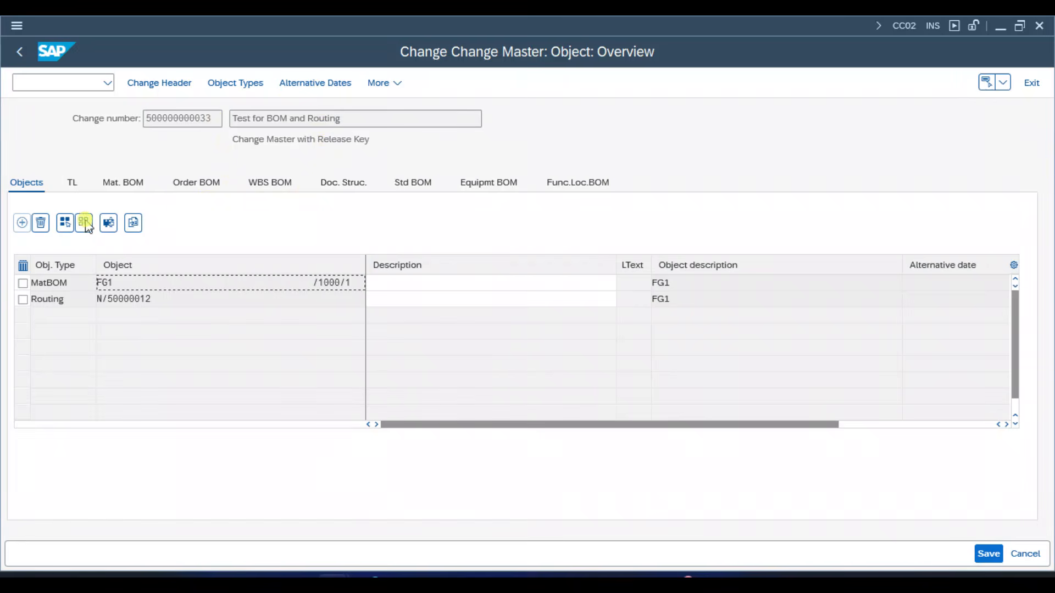
{"action": "left_click", "coordinate": [166, 84]}
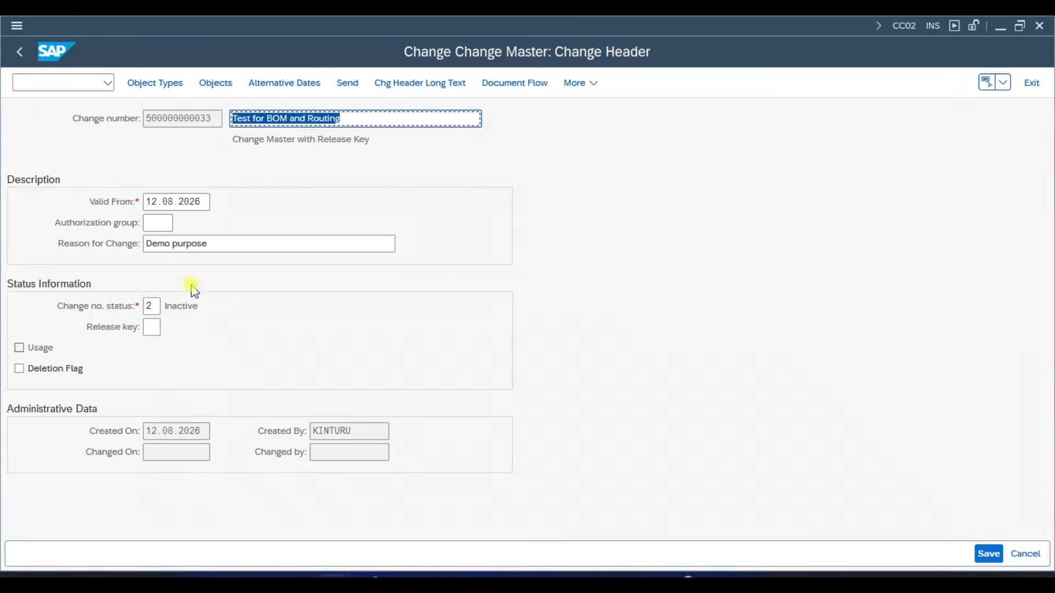
- Set the change number status to 01 and the valid-from date to 15.08.2026, and save the change master
{"action": "left_click", "coordinate": [160, 306]}
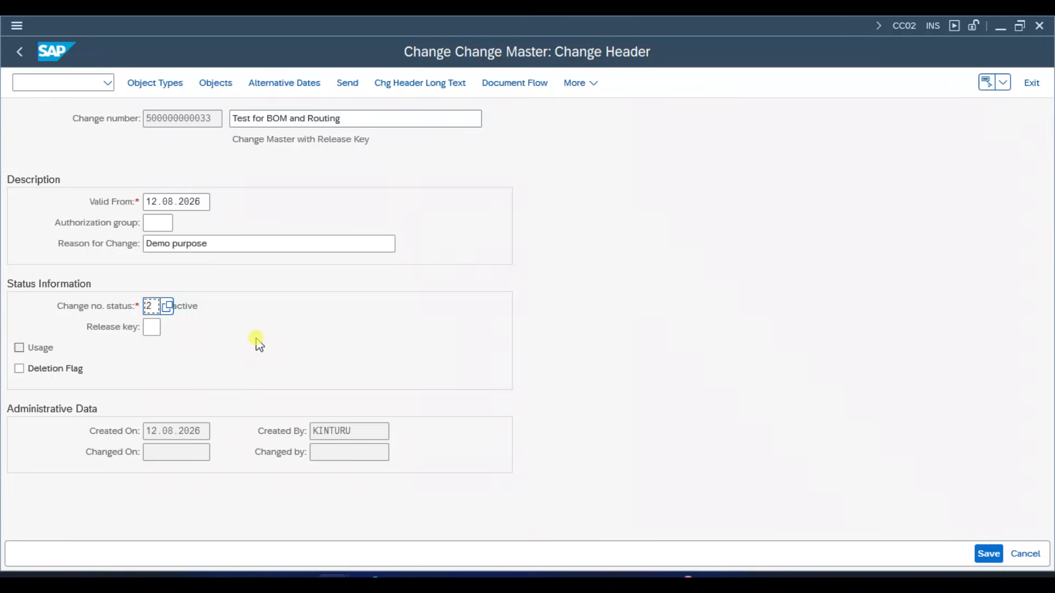
{"action": "left_click", "coordinate": [167, 307]}
{"action": "left_click", "coordinate": [201, 437]}
{"action": "left_click", "coordinate": [160, 203]}
{"action": "left_click", "coordinate": [151, 207]}
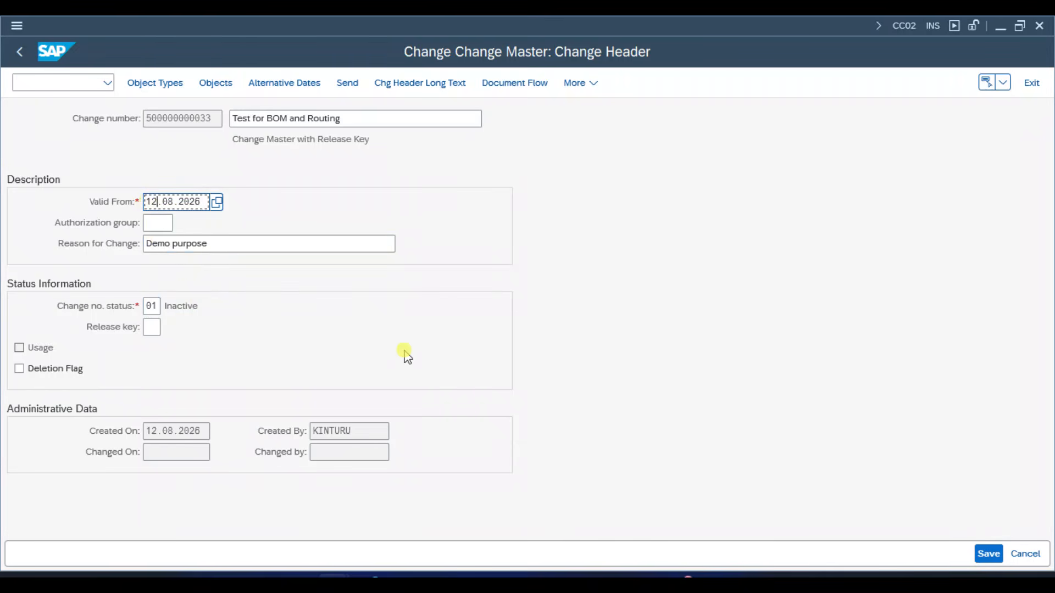
{"action": "key", "text": "BackSpace"}
{"action": "type", "text": "5"}
{"action": "key", "text": "Return"}
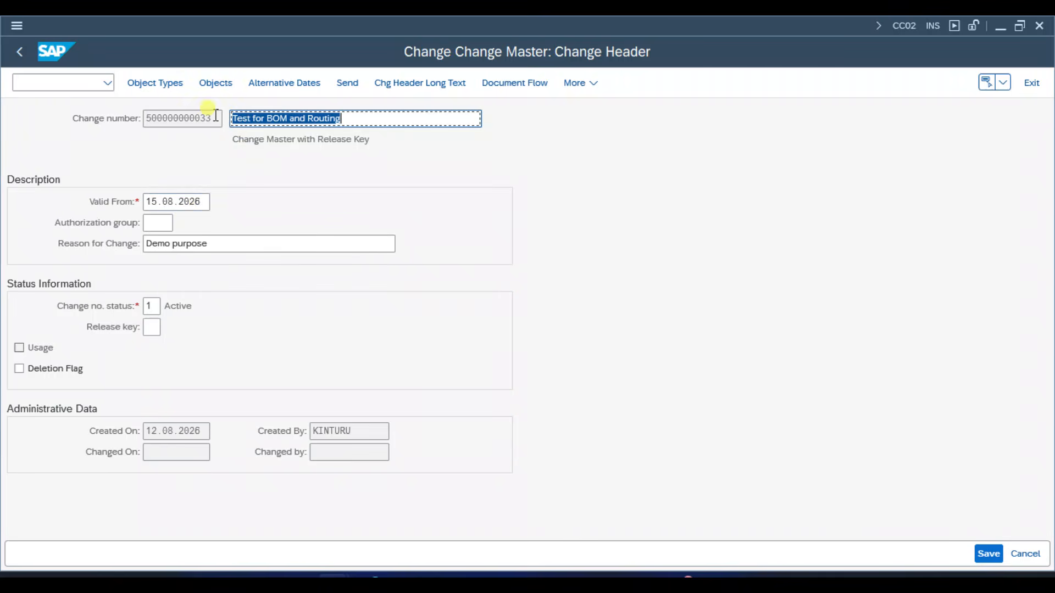
{"action": "left_click_drag", "start_coordinate": [215, 117], "coordinate": [137, 114]}
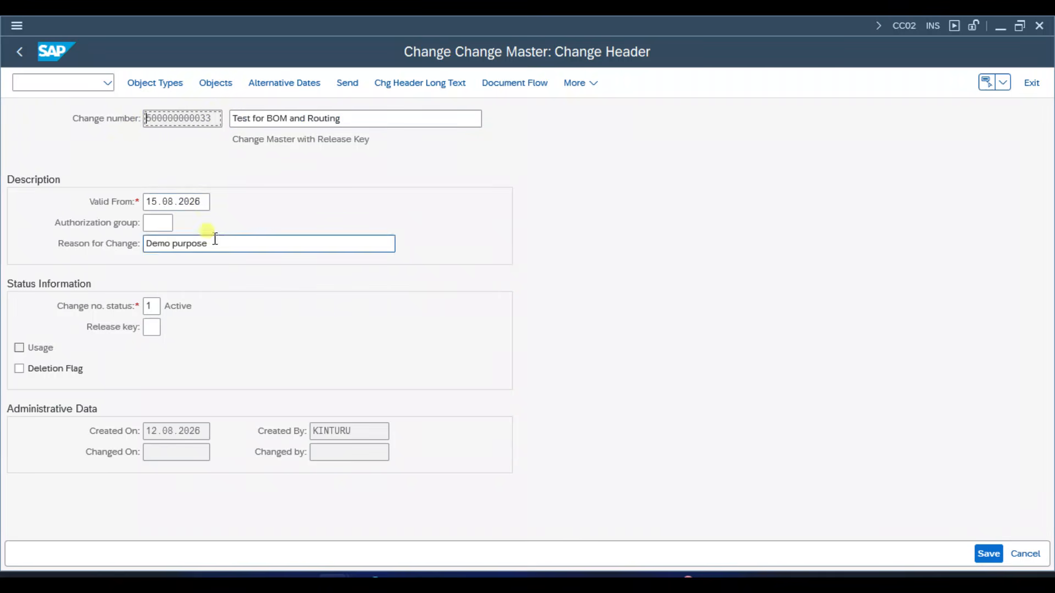
{"action": "left_click", "coordinate": [158, 201]}
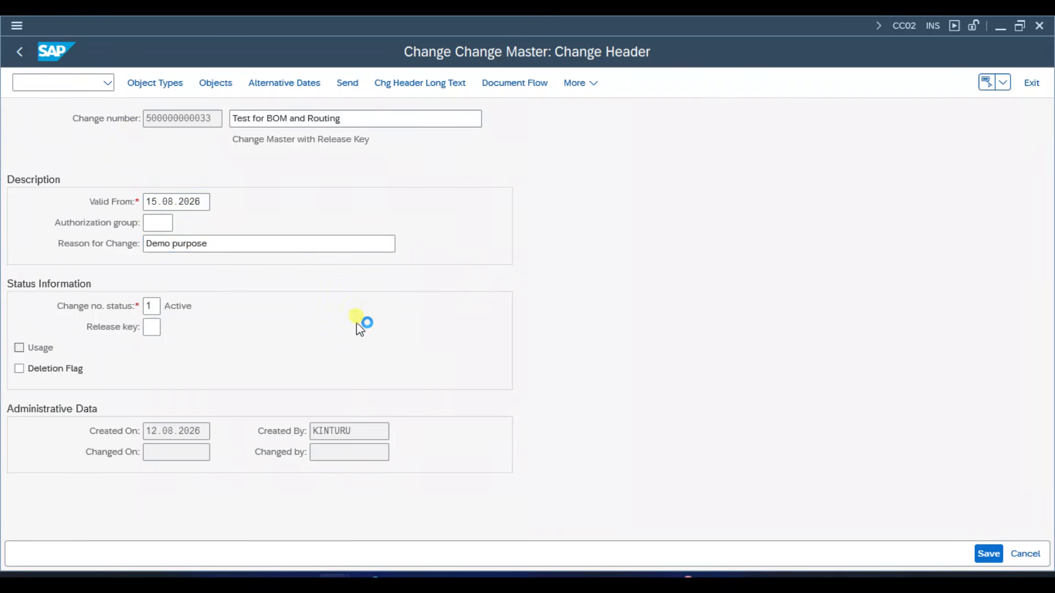
{"action": "key", "text": "ctrl+slash"}
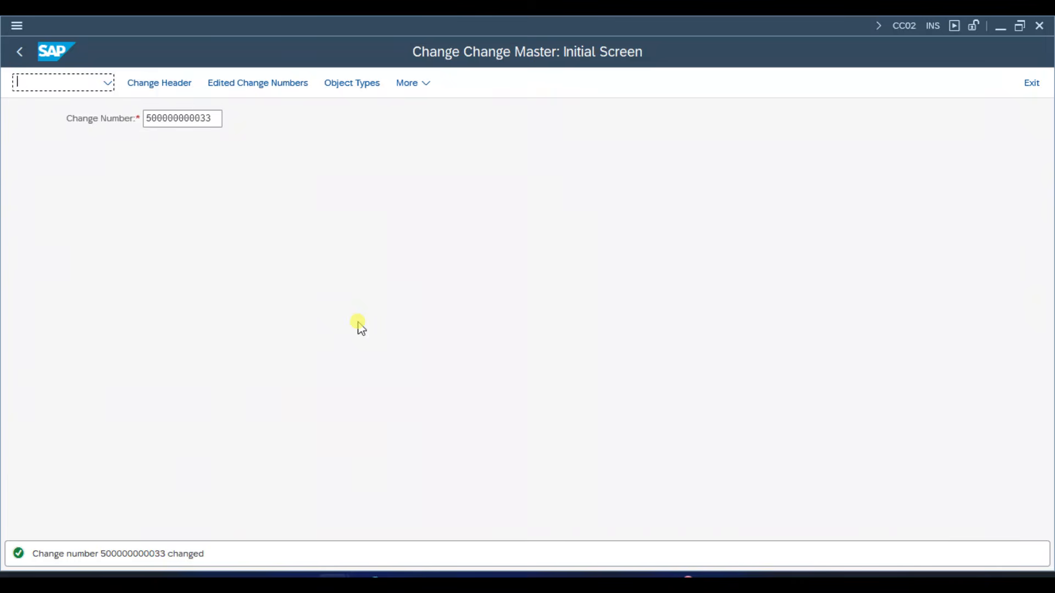
{"action": "key", "text": "Return"}
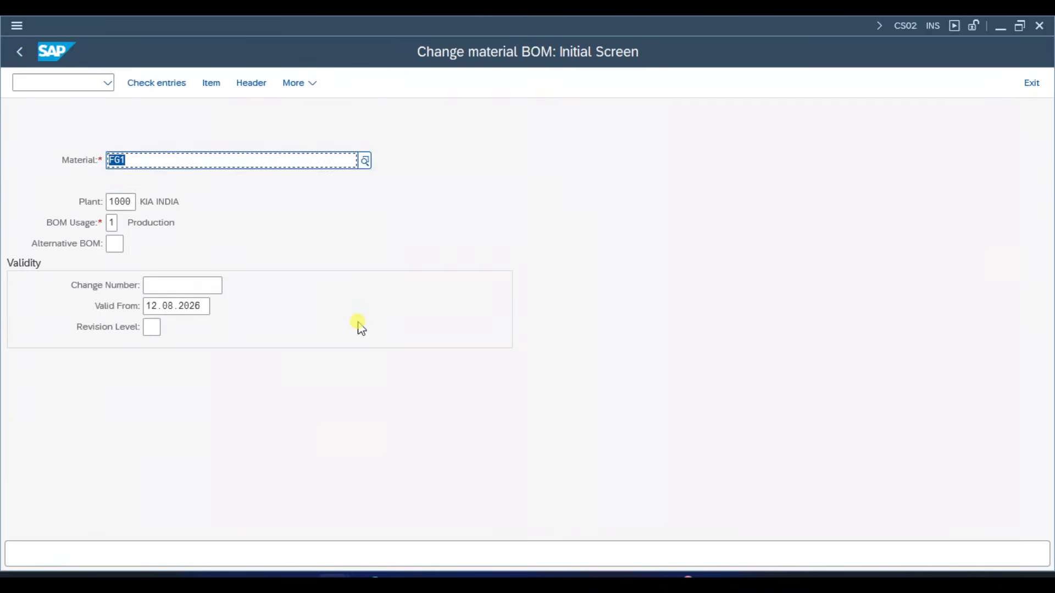
{"action": "key", "text": "Tab"}
{"action": "key", "text": "Tab"}
{"action": "key", "text": "Tab"}
{"action": "key", "text": "Tab"}
{"action": "key", "text": "Down"}
{"action": "key", "text": "Down"}
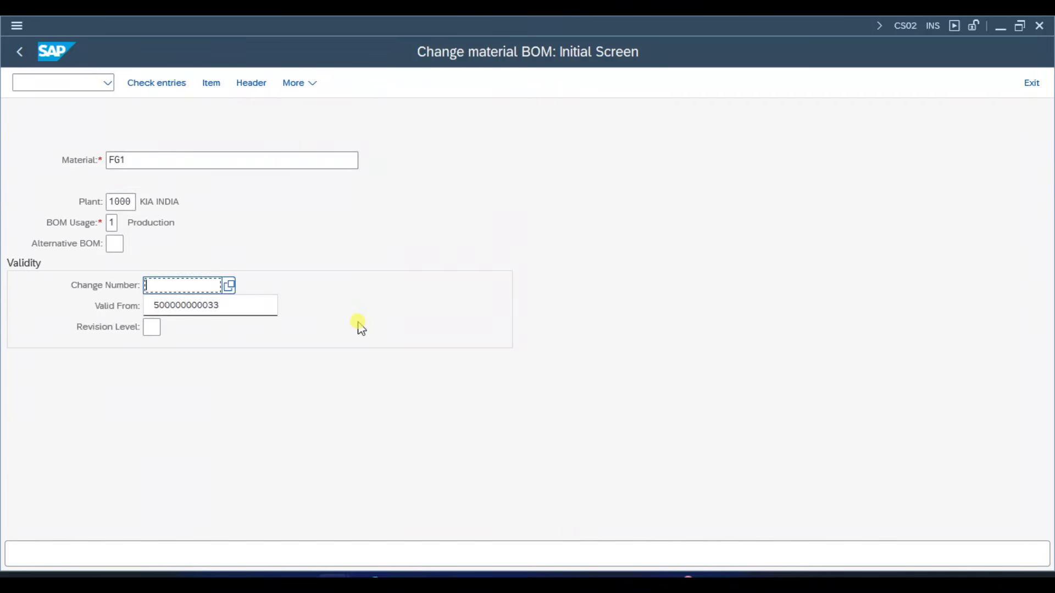
{"action": "key", "text": "Return"}
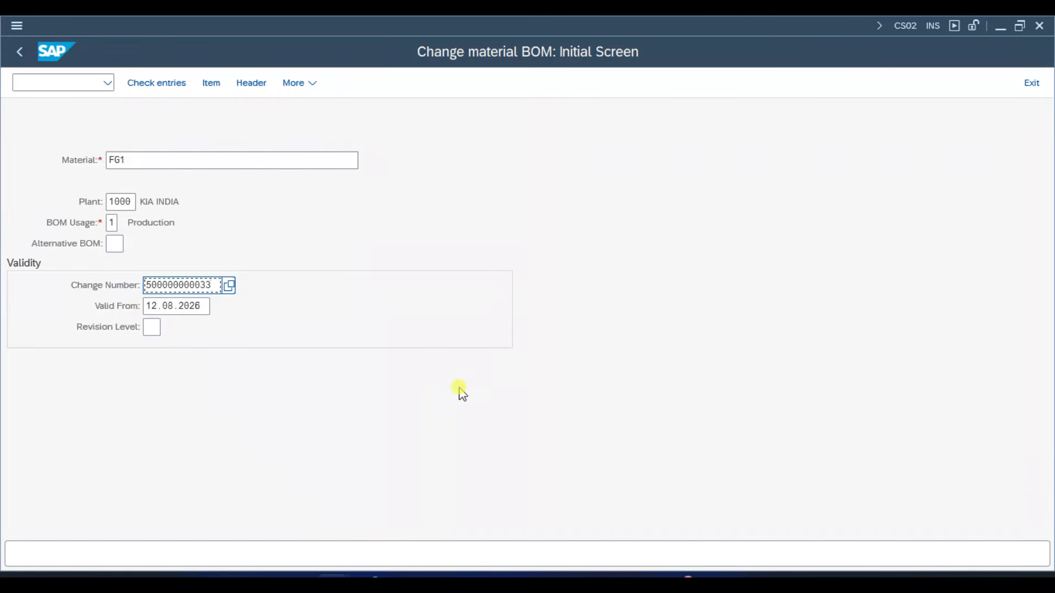
{"action": "key", "text": "Return"}
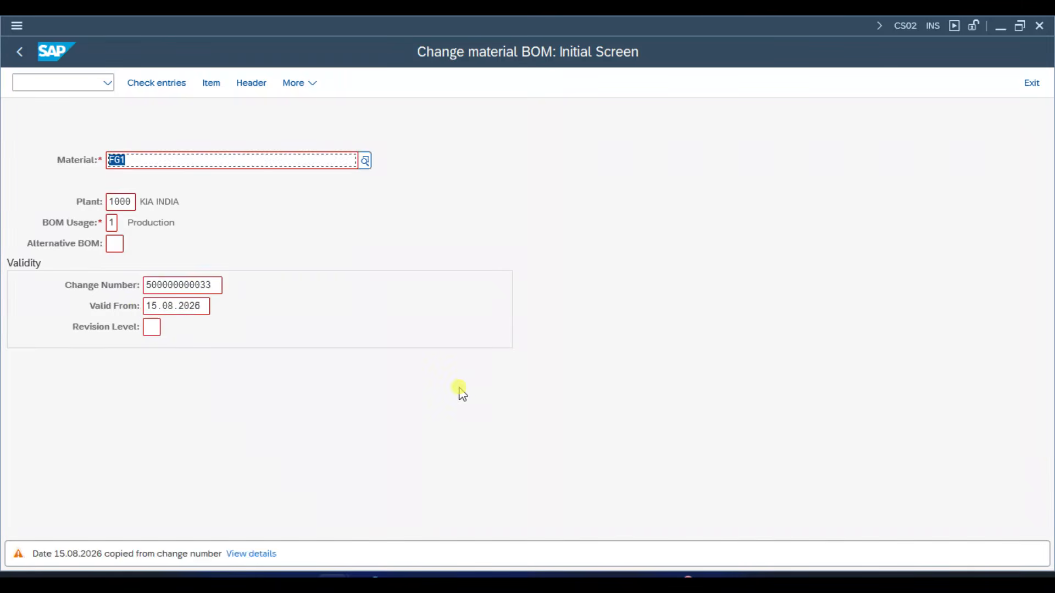
- Accept the valid-from date copied from the change number and open alternative BOM 1 of FG1
{"action": "left_click", "coordinate": [148, 303]}
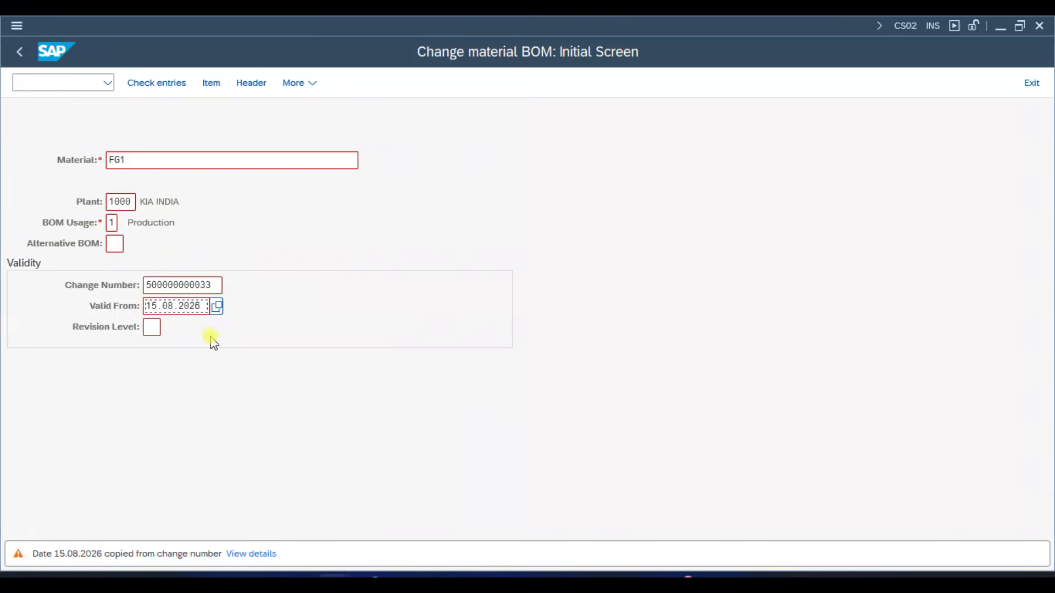
{"action": "left_click", "coordinate": [217, 285]}
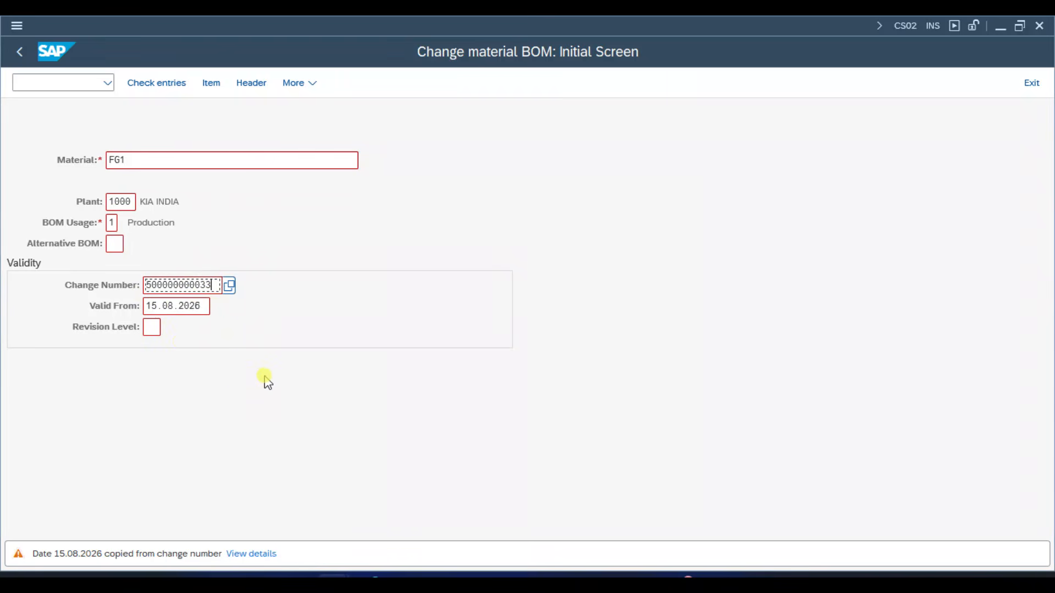
{"action": "key", "text": "Return"}
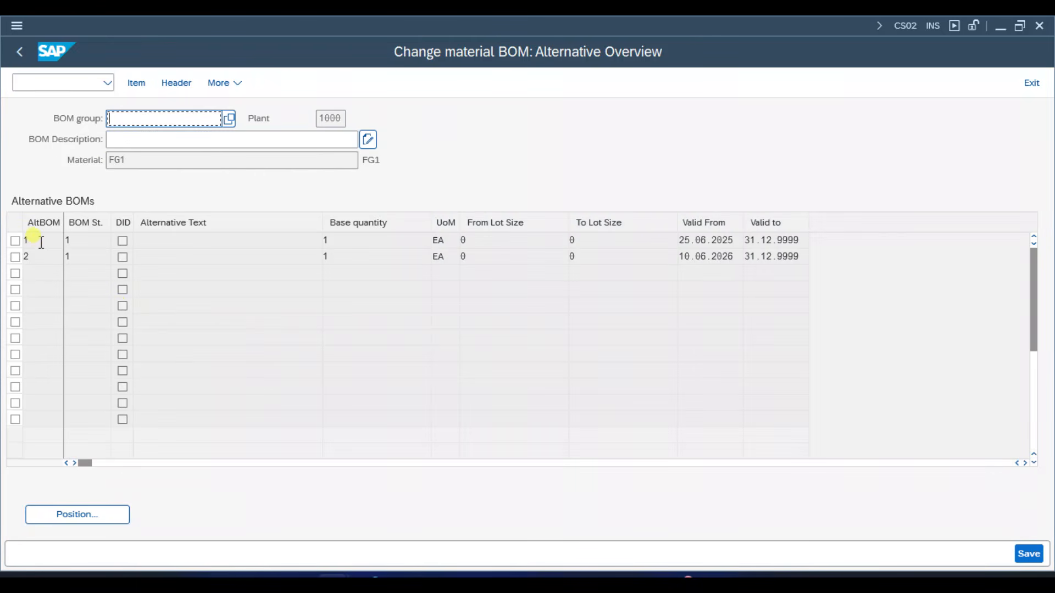
{"action": "left_click", "coordinate": [42, 242]}
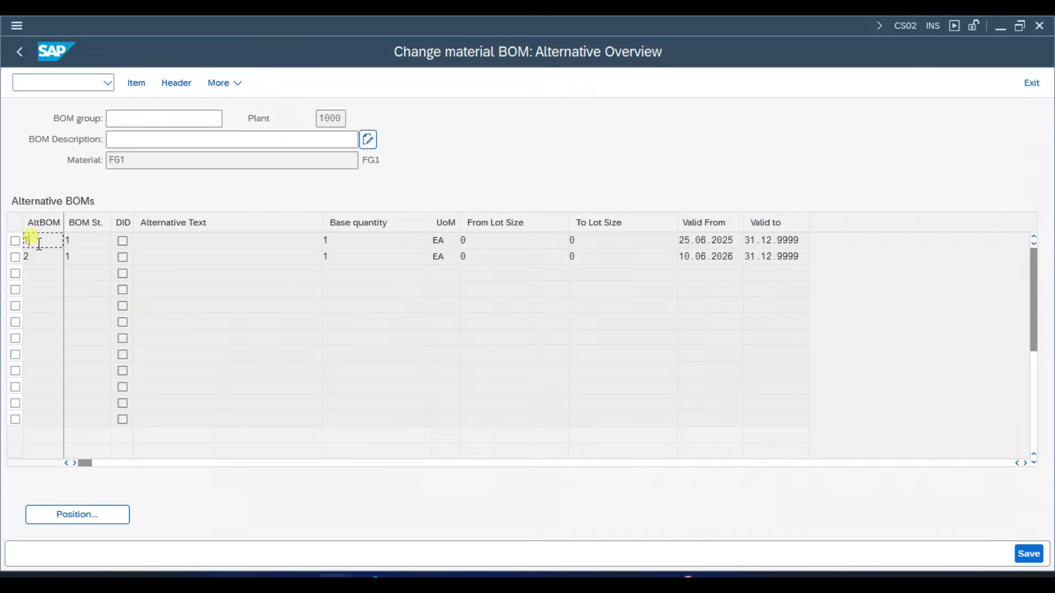
{"action": "double_click", "coordinate": [38, 241]}
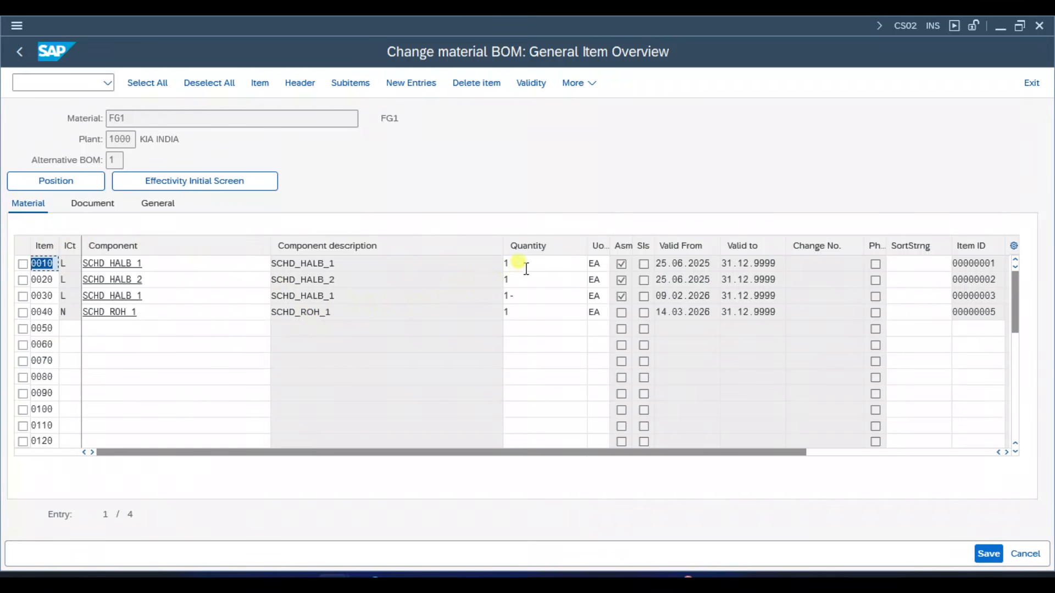
- Set the quantity of item 0010, component SCHD_HALB_1, to 2 EA and save the BOM
{"action": "left_click", "coordinate": [217, 262]}
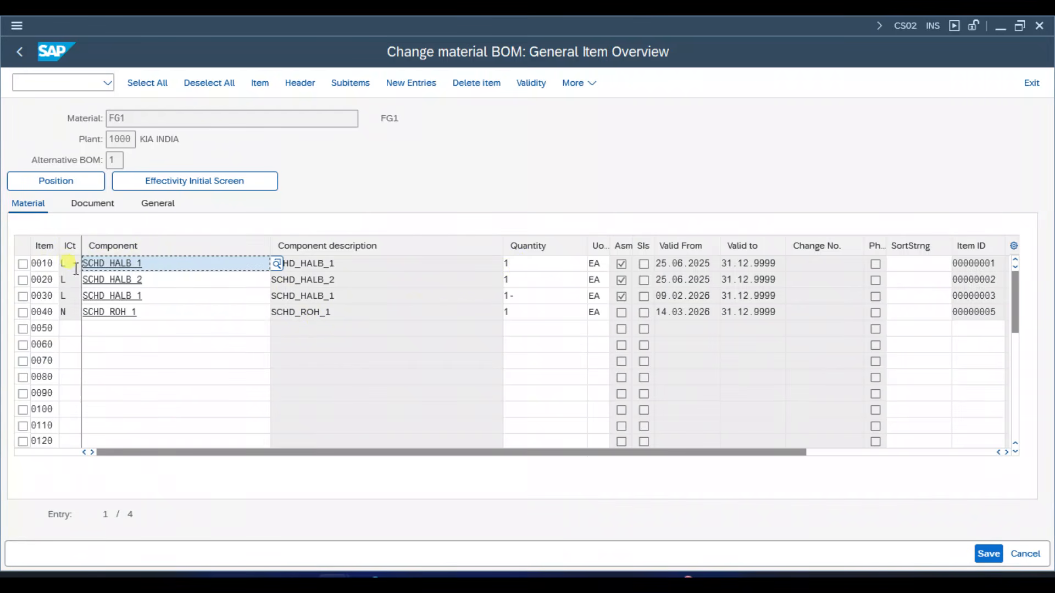
{"action": "left_click", "coordinate": [505, 266]}
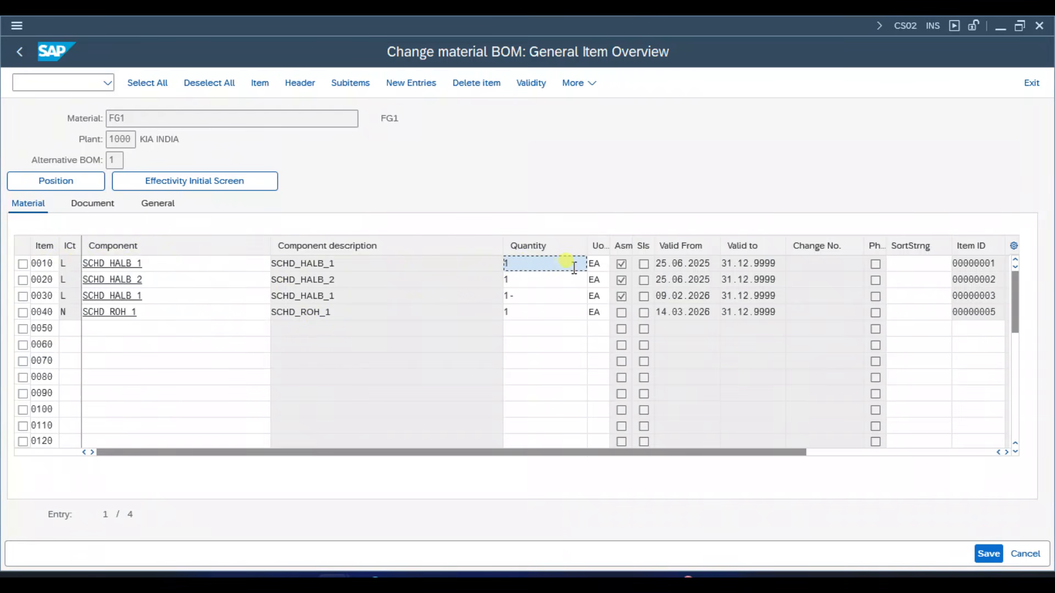
{"action": "type", "text": "2"}
{"action": "key", "text": "Return"}
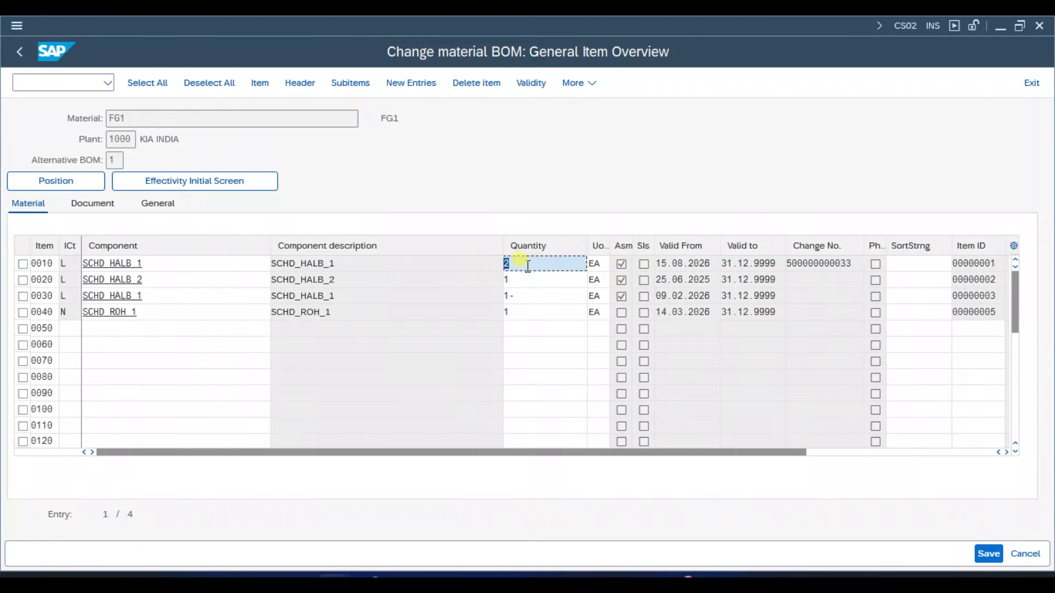
{"action": "left_click", "coordinate": [661, 267]}
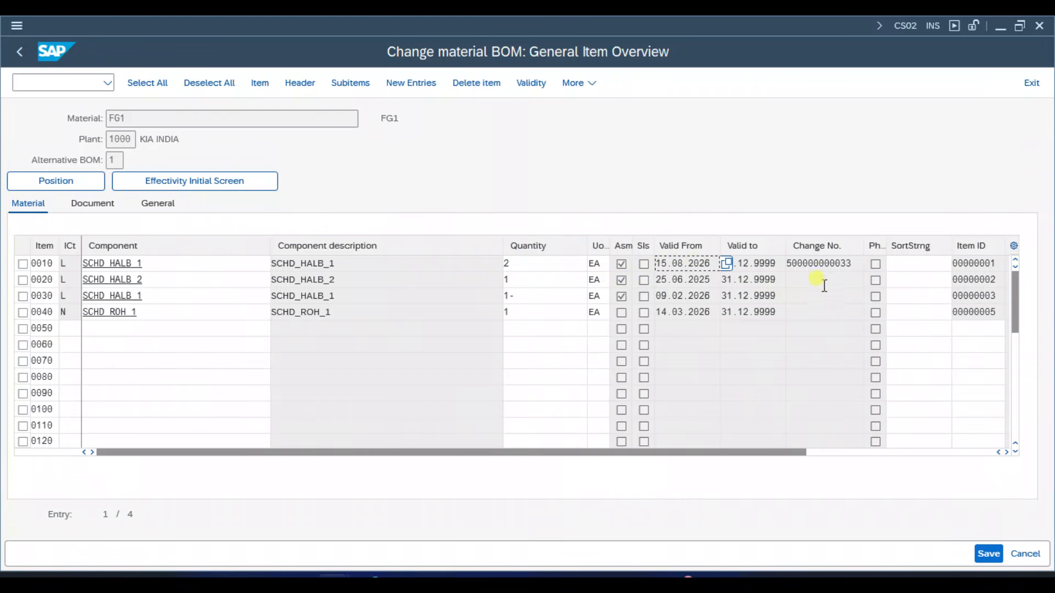
{"action": "left_click", "coordinate": [854, 265]}
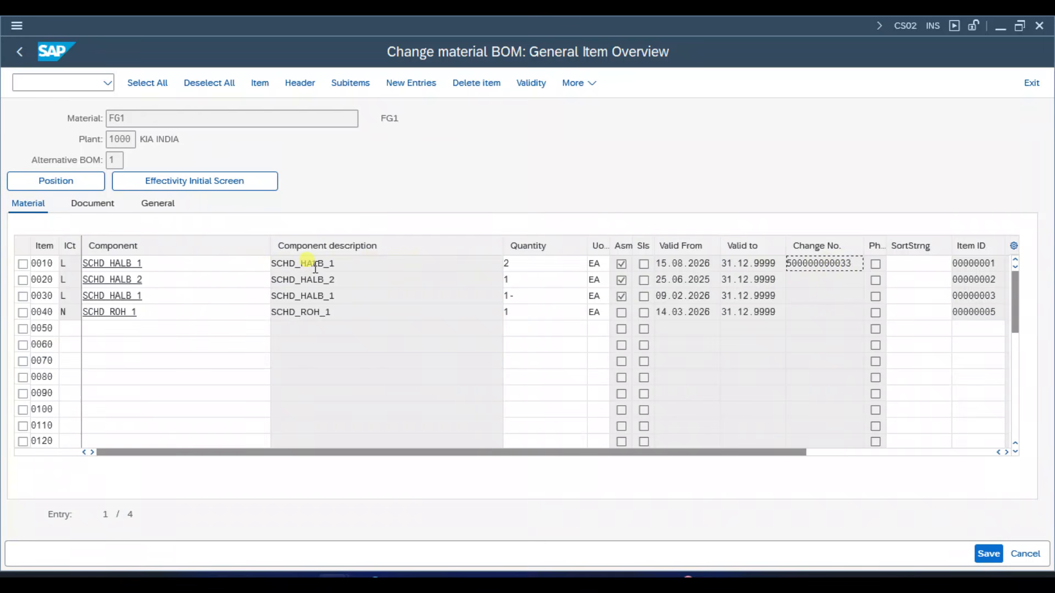
{"action": "left_click", "coordinate": [988, 554]}
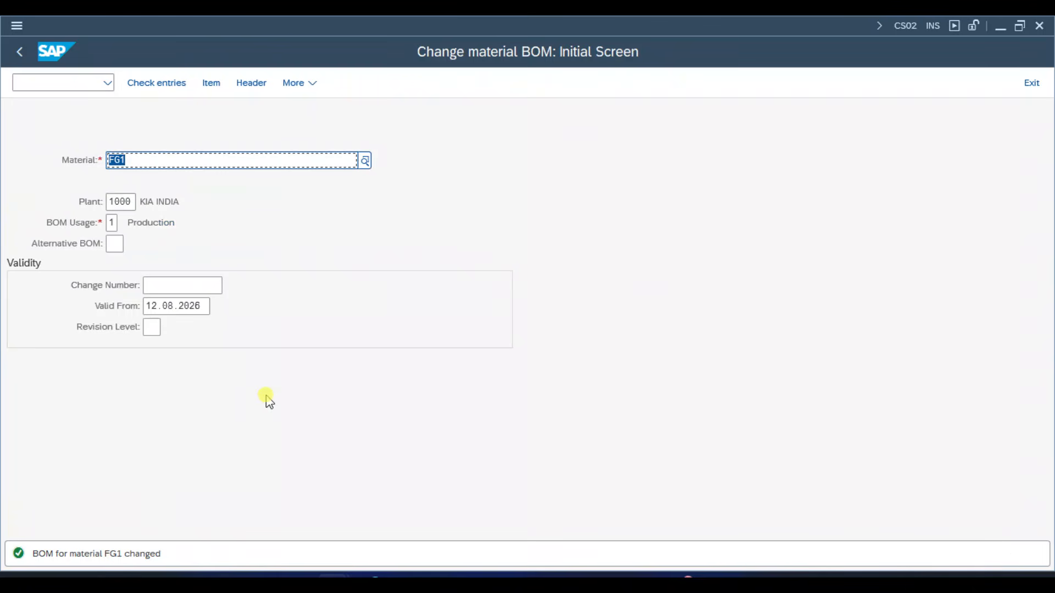
- Switch from changing to displaying FG1's material BOM and open alternative 1 without a change number
{"action": "left_click", "coordinate": [292, 86]}
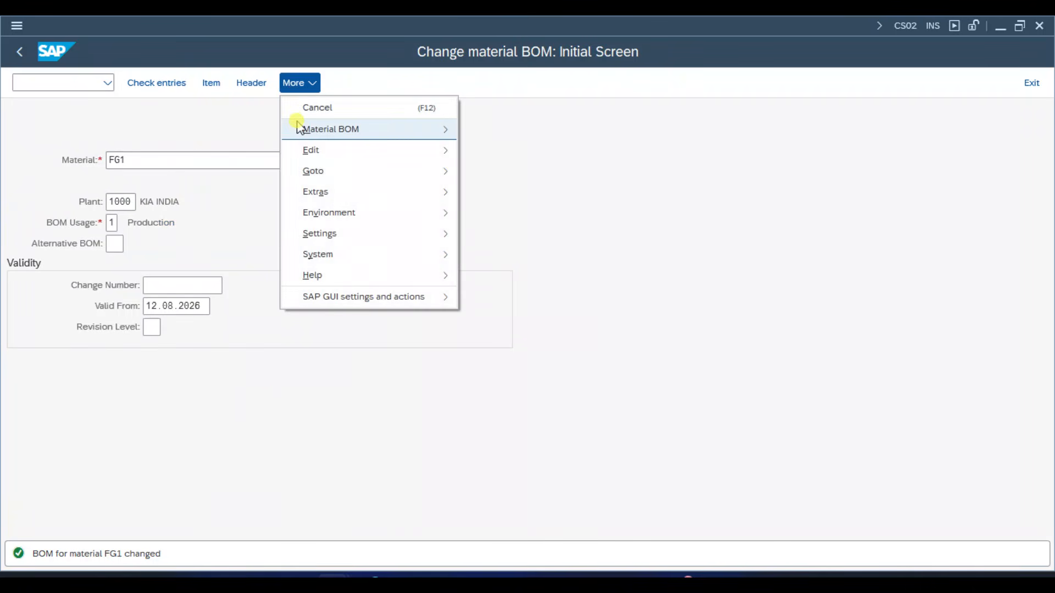
{"action": "mouse_move", "coordinate": [299, 129]}
{"action": "left_click", "coordinate": [486, 189]}
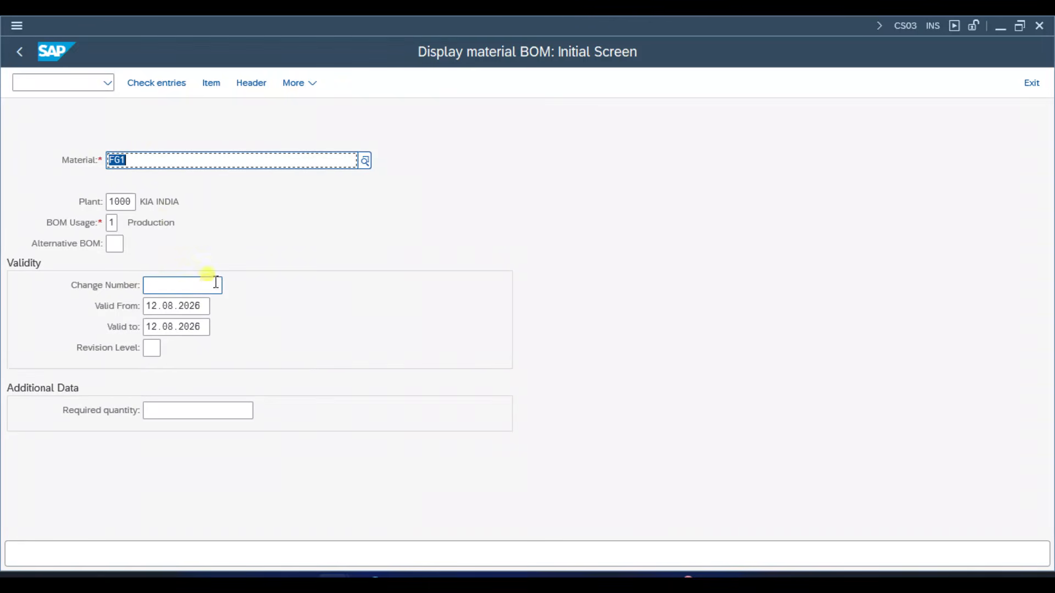
{"action": "key", "text": "Return"}
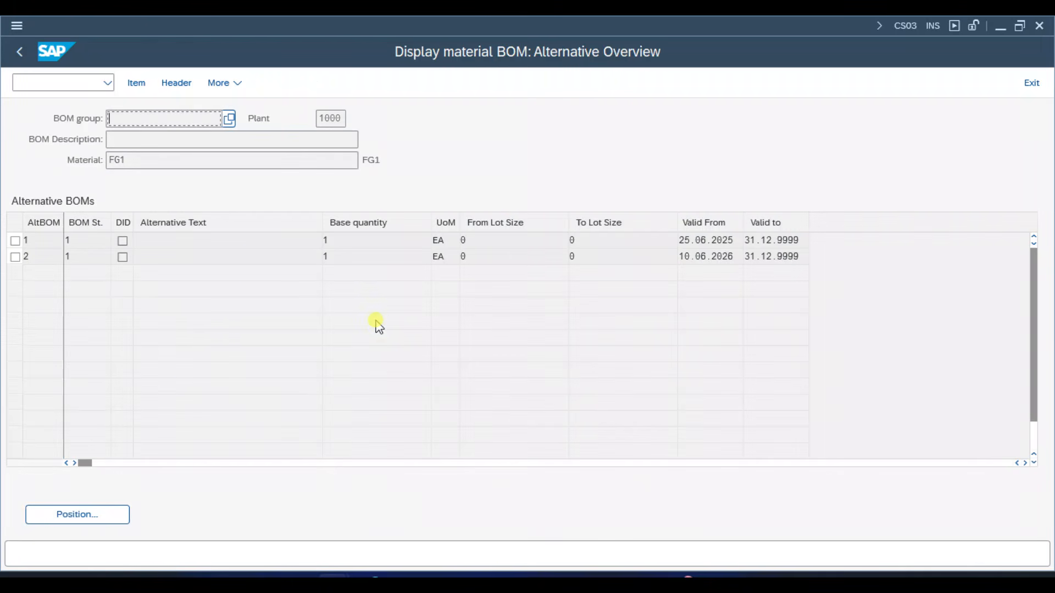
{"action": "double_click", "coordinate": [45, 241]}
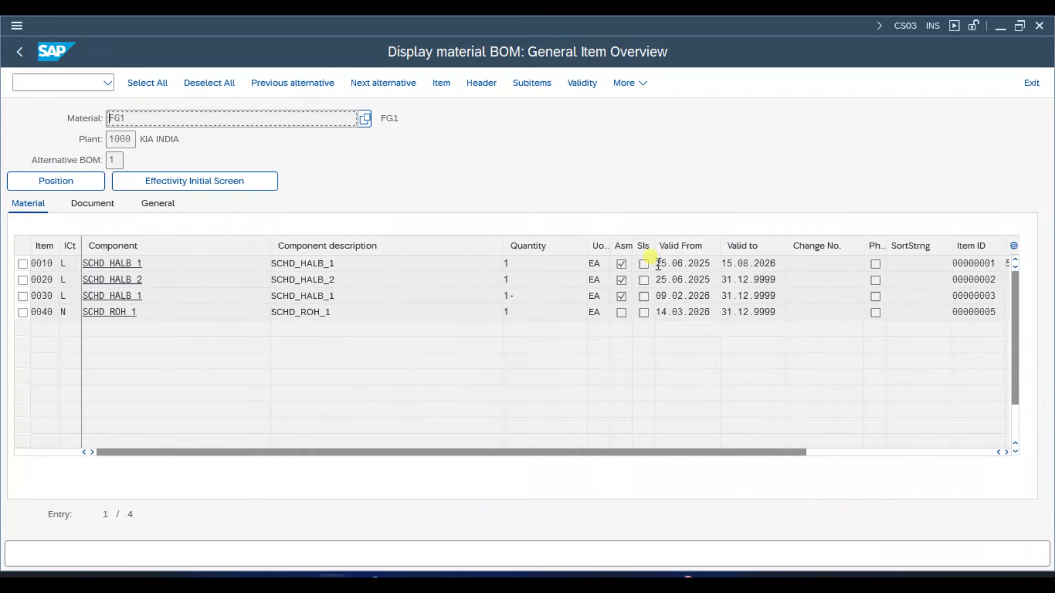
- Examine the component, validity dates and change number of item 0010, and return to the BOM display's initial screen
{"action": "left_click_drag", "start_coordinate": [658, 264], "coordinate": [711, 269]}
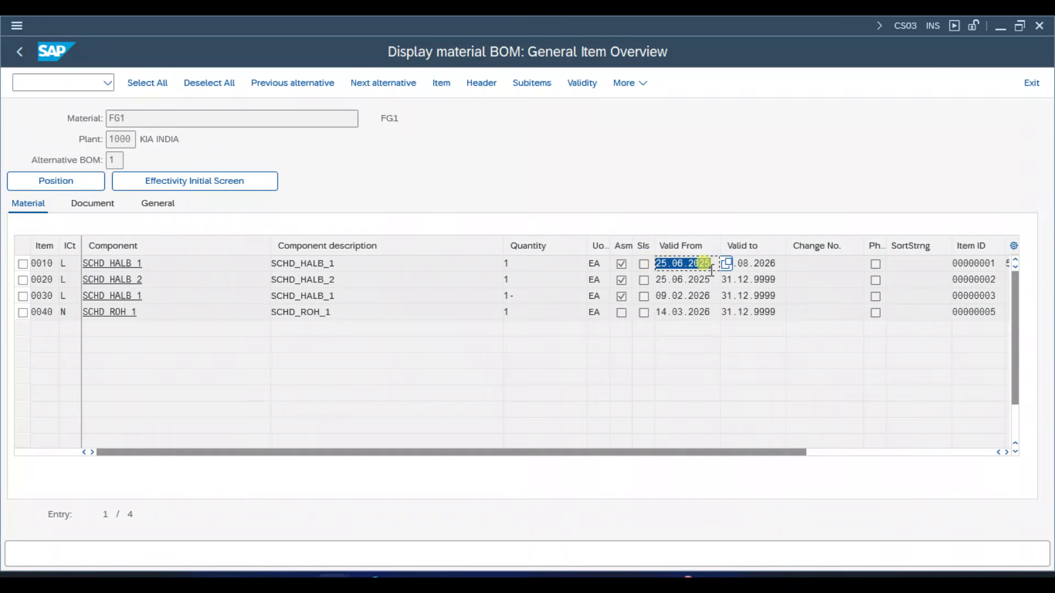
{"action": "left_click", "coordinate": [711, 270]}
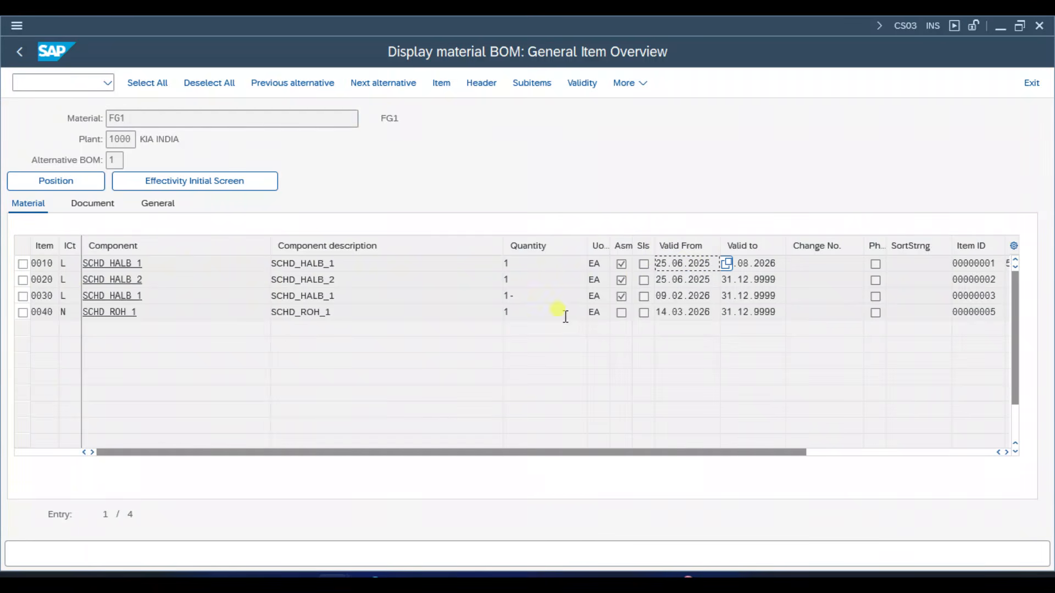
{"action": "left_click", "coordinate": [840, 263]}
{"action": "left_click_drag", "start_coordinate": [145, 265], "coordinate": [77, 263]}
{"action": "left_click_drag", "start_coordinate": [714, 266], "coordinate": [654, 254]}
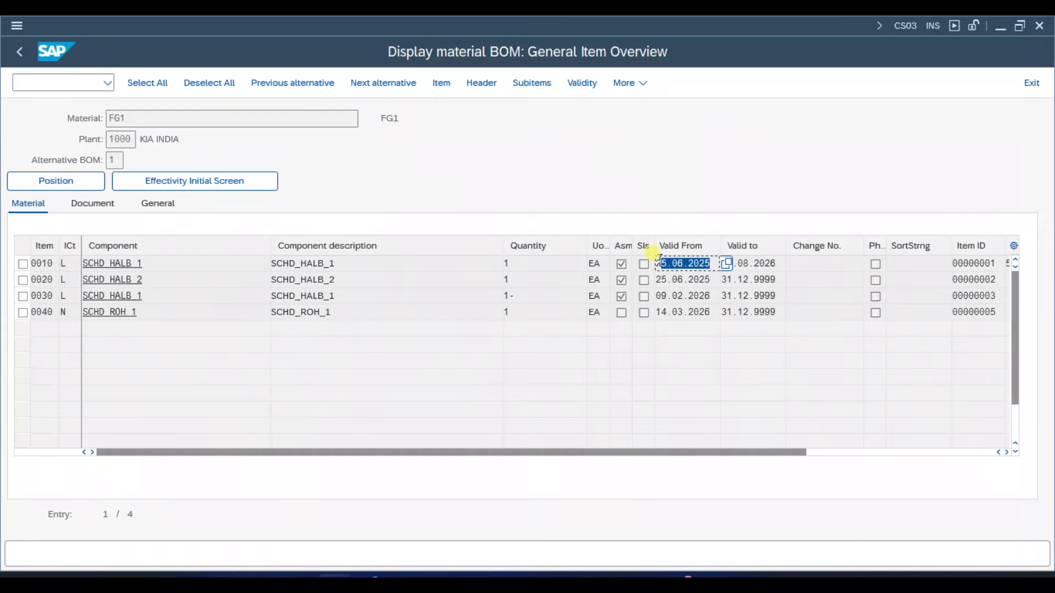
{"action": "left_click", "coordinate": [767, 264]}
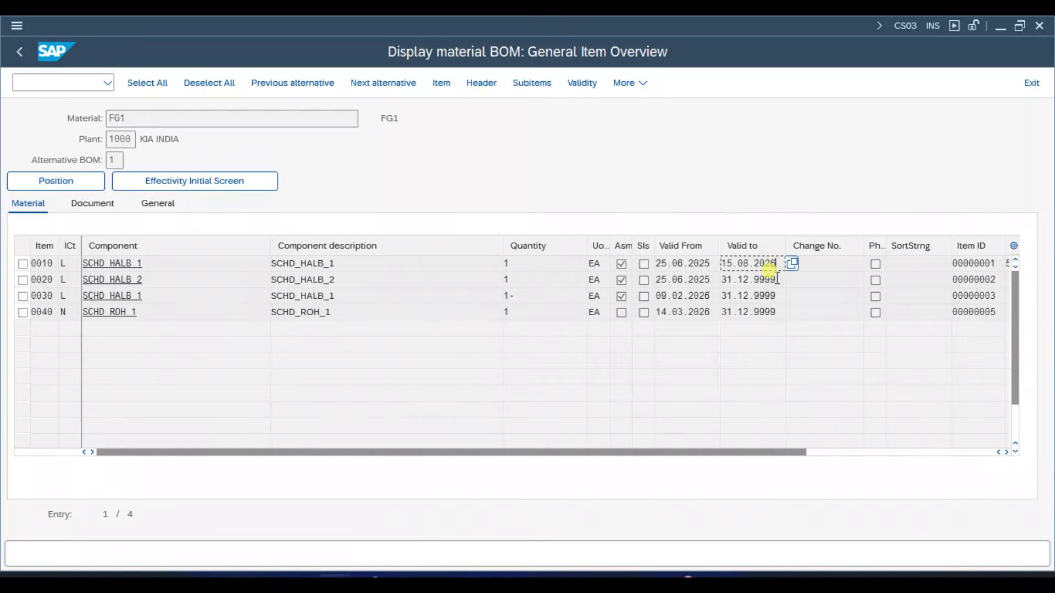
{"action": "left_click", "coordinate": [21, 53]}
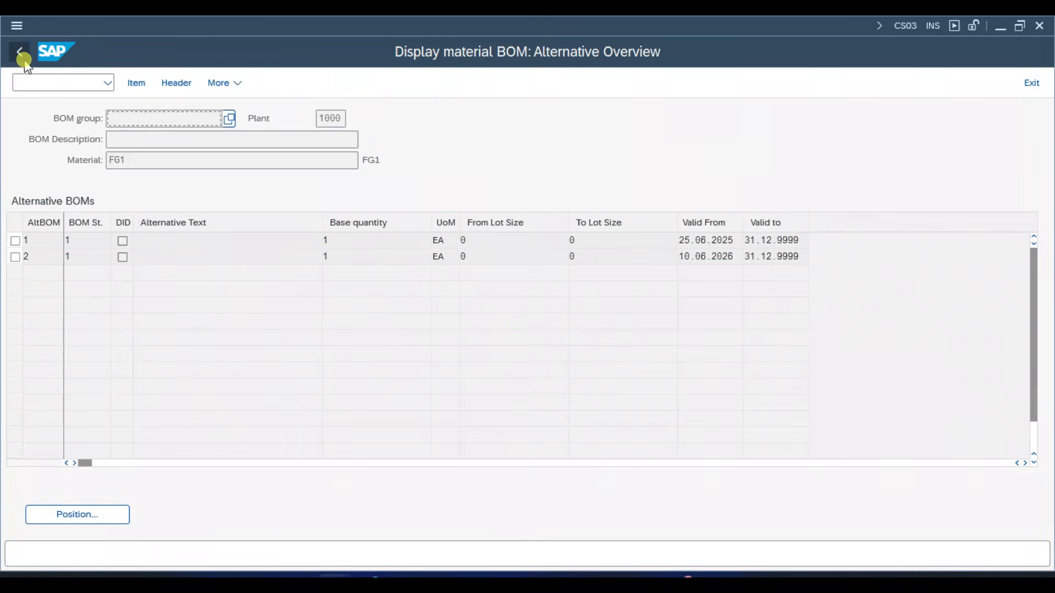
{"action": "left_click", "coordinate": [25, 60]}
{"action": "left_click", "coordinate": [201, 283]}
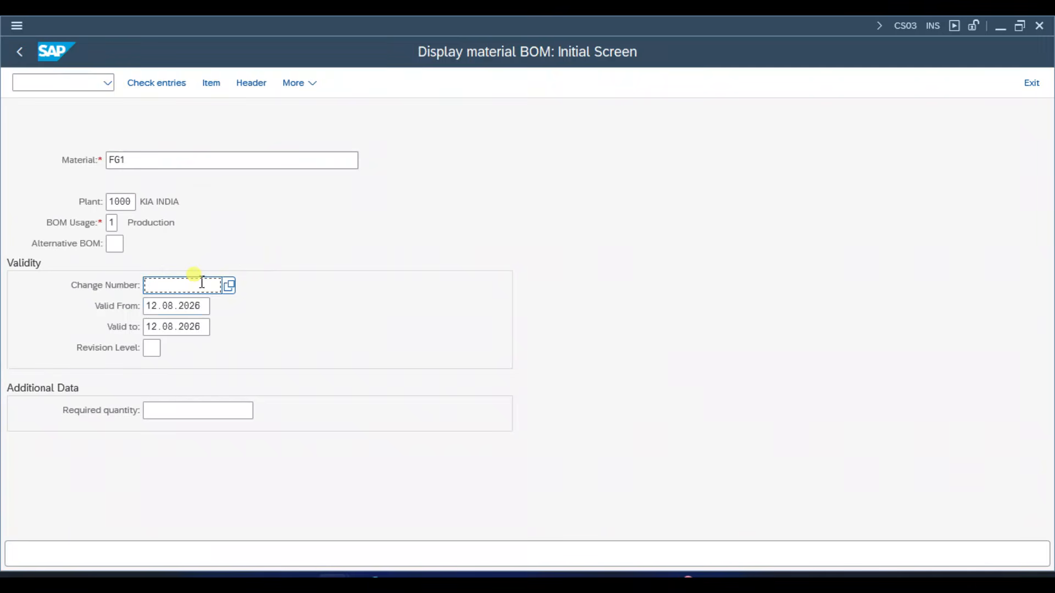
{"action": "key", "text": "Down"}
{"action": "key", "text": "Down"}
{"action": "key", "text": "Return"}
{"action": "key", "text": "Return"}
{"action": "key", "text": "Return"}
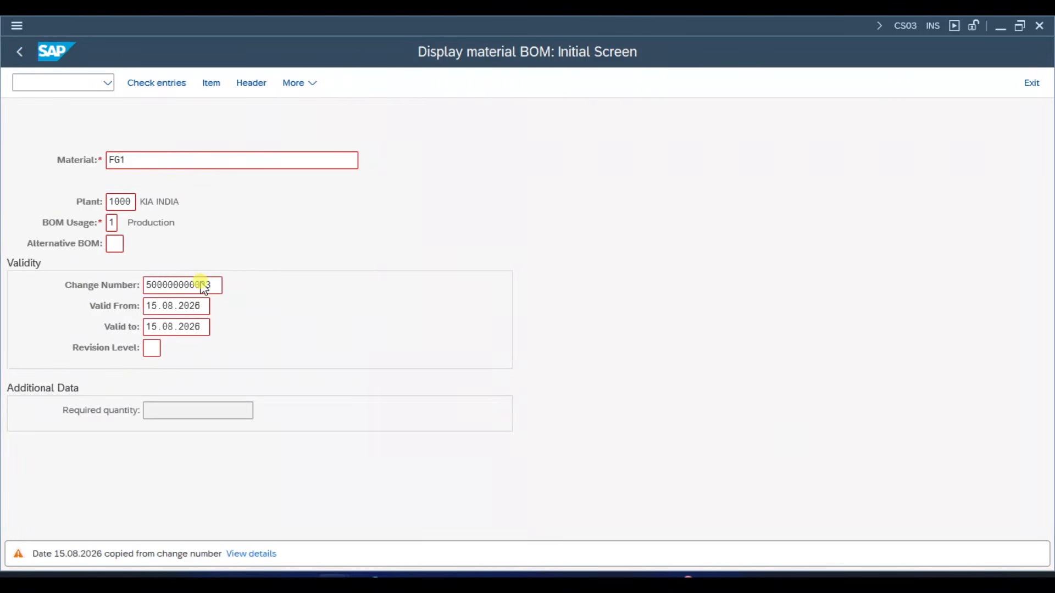
{"action": "left_click", "coordinate": [44, 240]}
{"action": "double_click", "coordinate": [44, 237]}
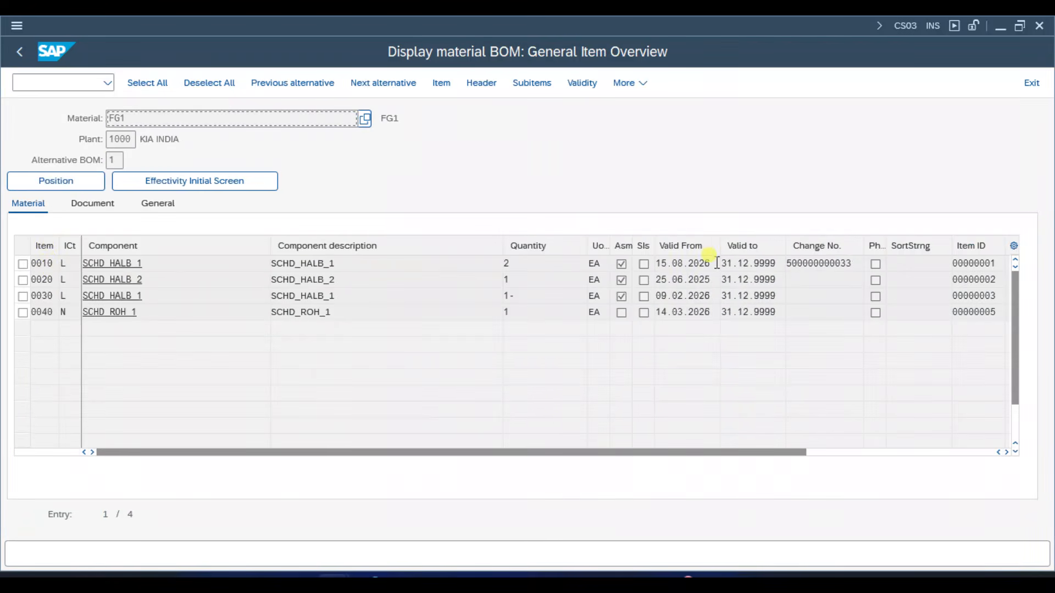
- Check item 0010's quantity, valid-from date and change number, and return to the initial screen
{"action": "left_click_drag", "start_coordinate": [530, 265], "coordinate": [501, 260]}
{"action": "left_click", "coordinate": [529, 265]}
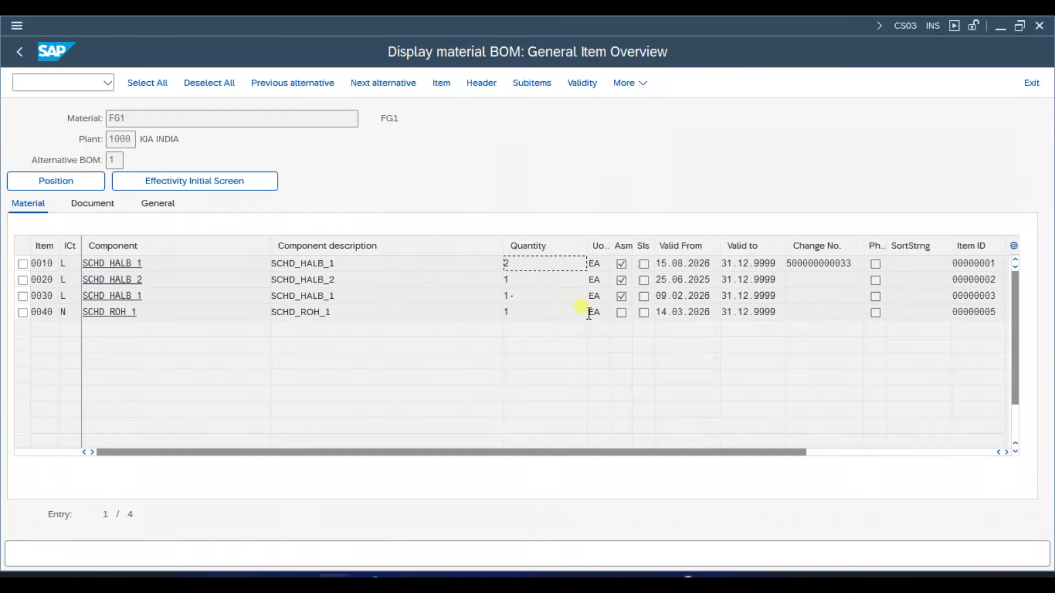
{"action": "left_click_drag", "start_coordinate": [715, 263], "coordinate": [655, 263]}
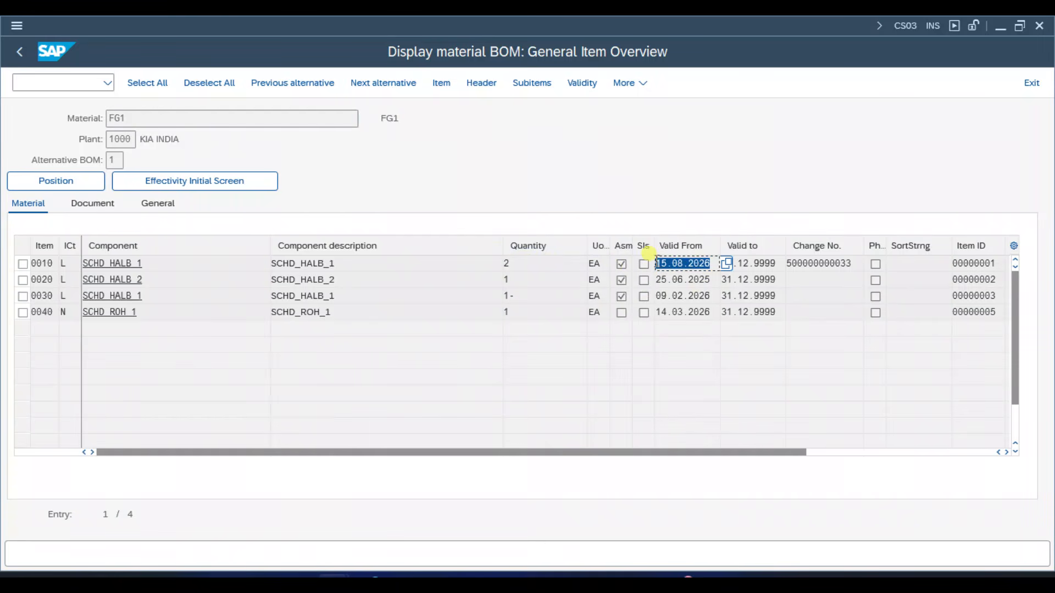
{"action": "left_click", "coordinate": [656, 263]}
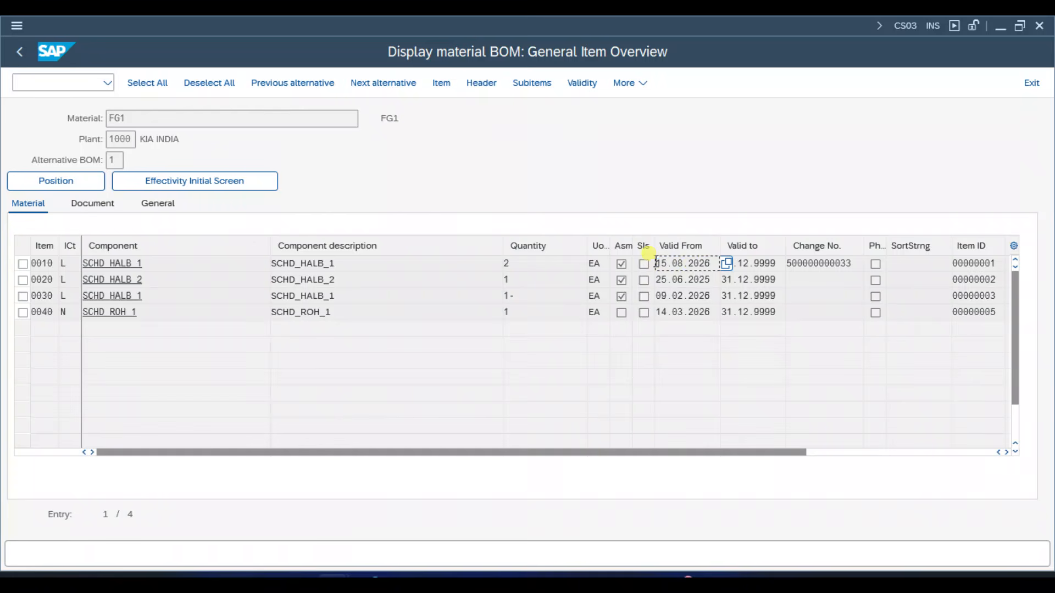
{"action": "left_click_drag", "start_coordinate": [857, 267], "coordinate": [772, 263]}
{"action": "left_click", "coordinate": [416, 353]}
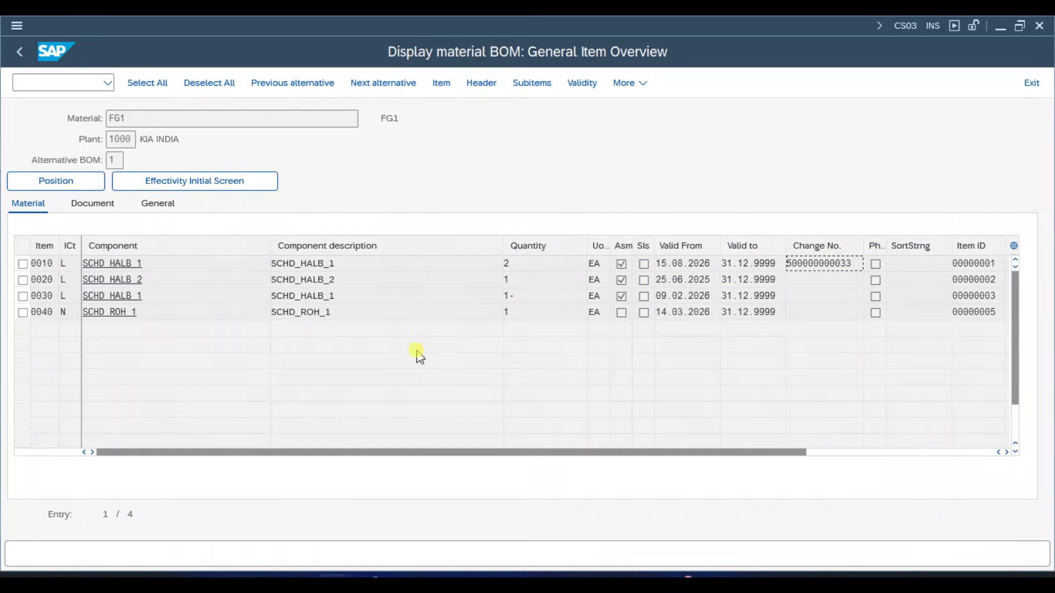
{"action": "left_click", "coordinate": [21, 49]}
{"action": "left_click", "coordinate": [21, 49]}
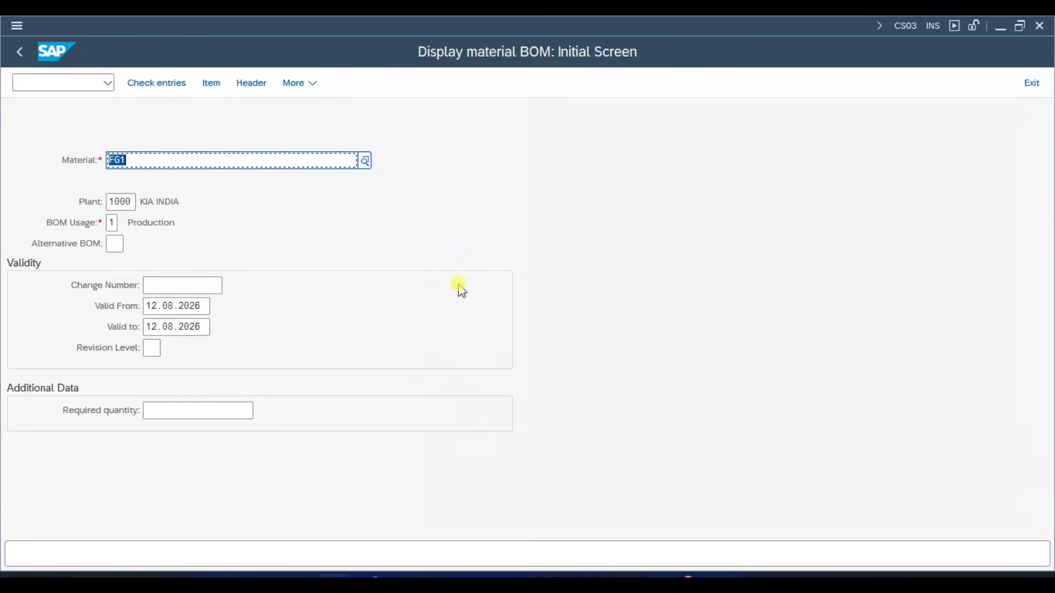
- Display alternative 1 again without a change number, check item 0010's valid-to date, and return to the initial screen
{"action": "key", "text": "Return"}
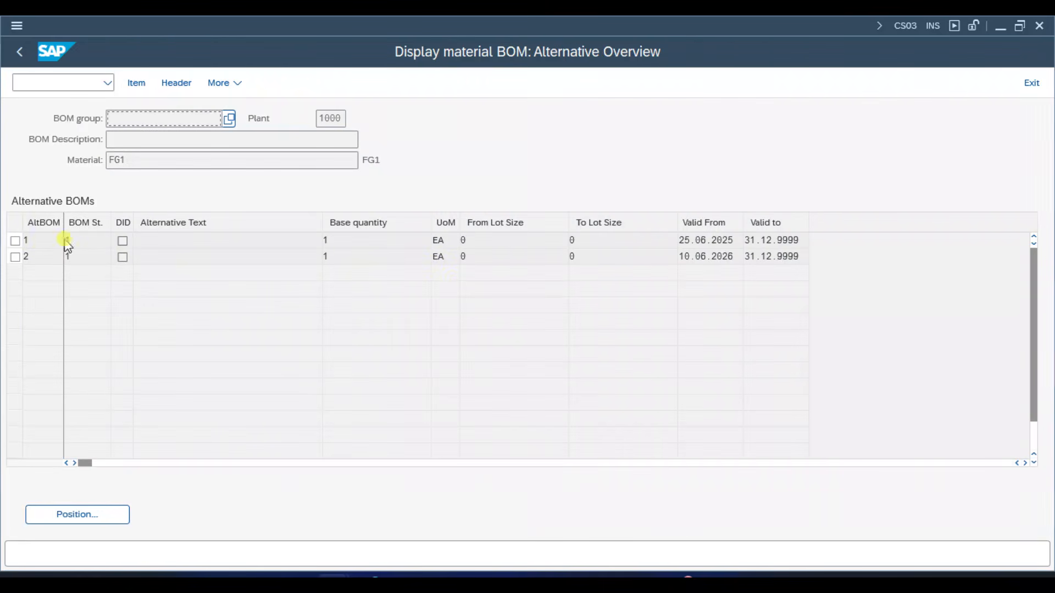
{"action": "left_click", "coordinate": [44, 245]}
{"action": "double_click", "coordinate": [44, 244]}
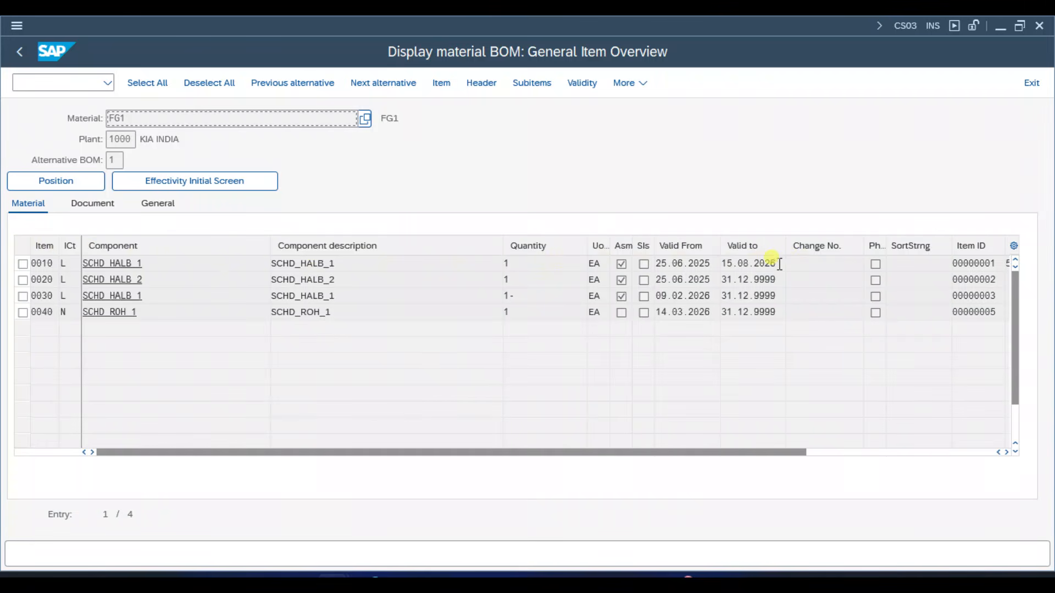
{"action": "left_click_drag", "start_coordinate": [779, 264], "coordinate": [714, 251]}
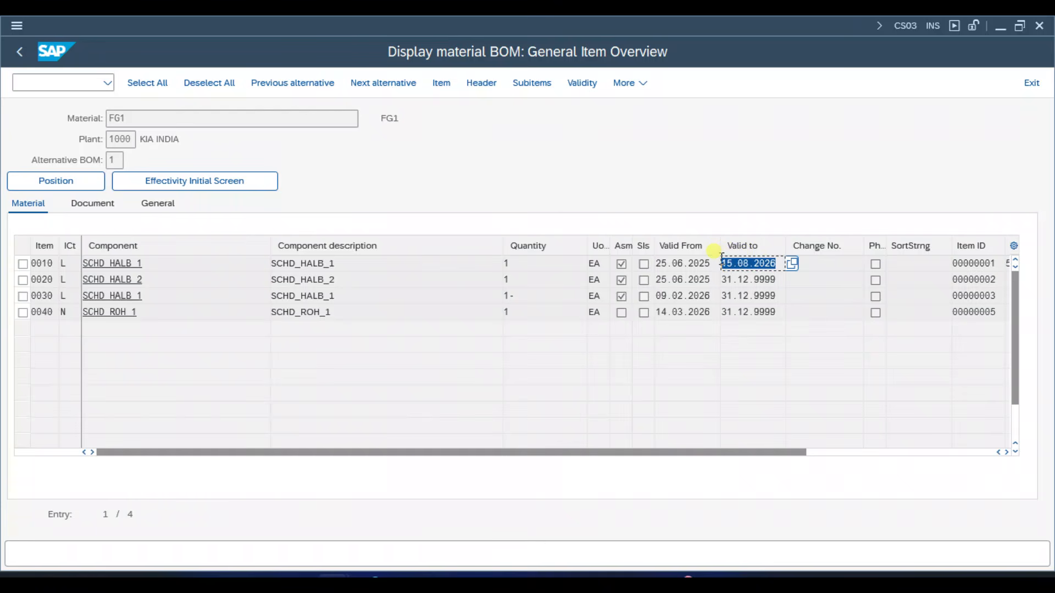
{"action": "left_click", "coordinate": [721, 260]}
{"action": "left_click", "coordinate": [486, 269]}
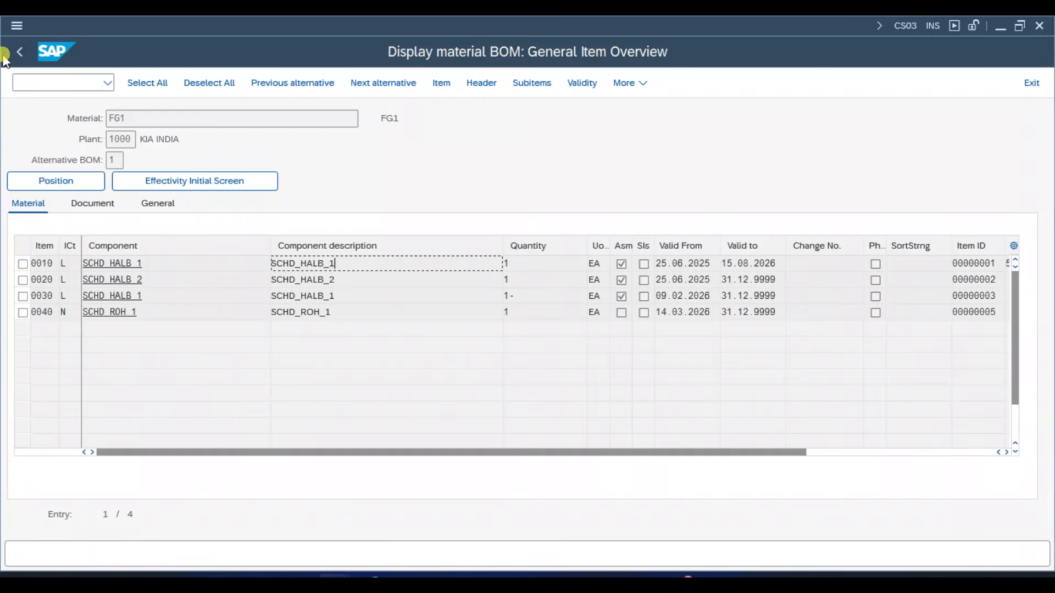
{"action": "left_click", "coordinate": [20, 51]}
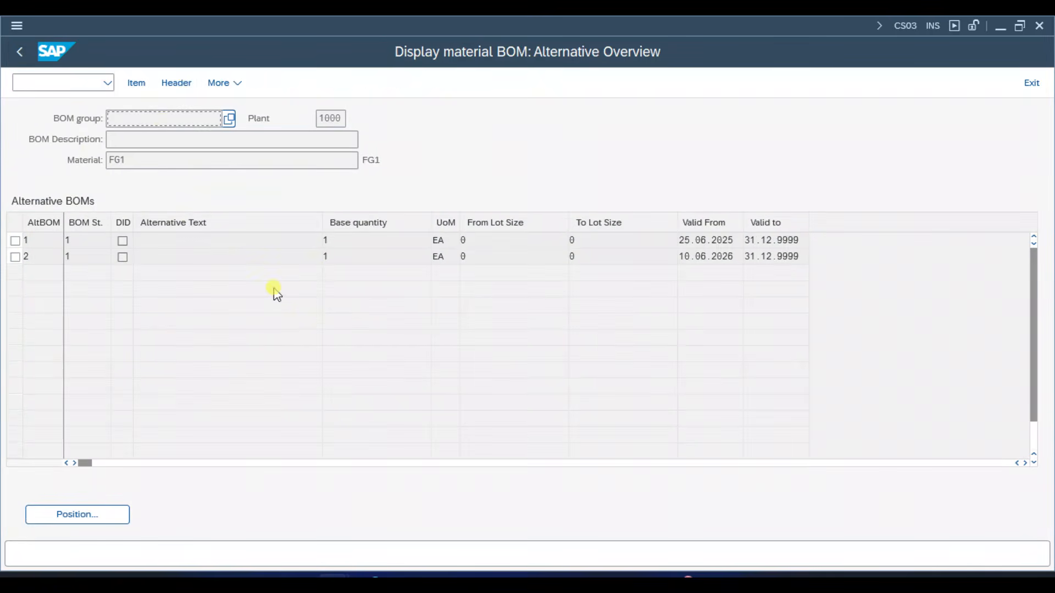
{"action": "key", "text": "F3"}
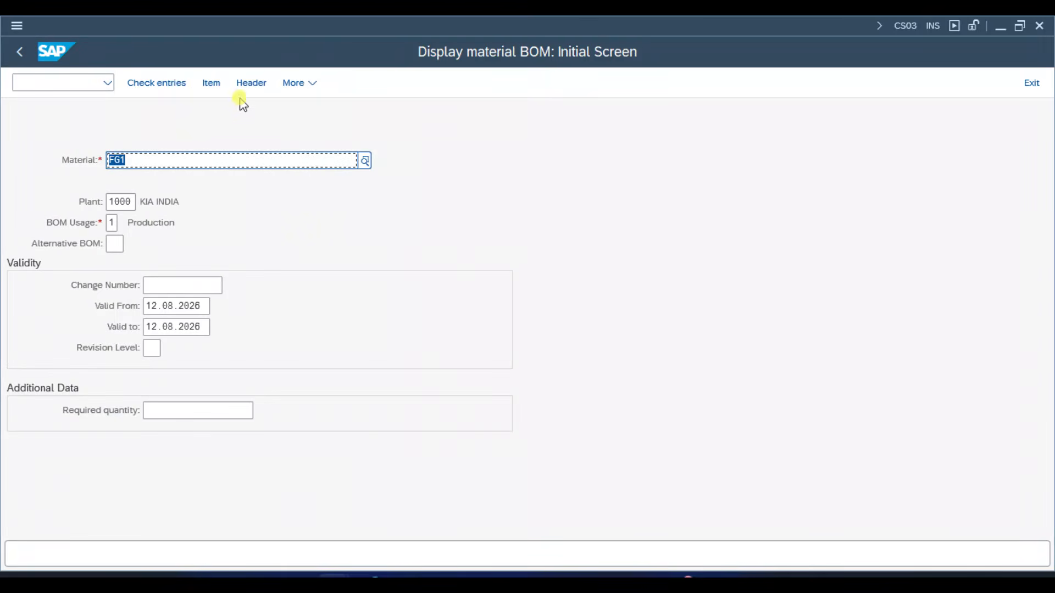
{"action": "left_click", "coordinate": [301, 82]}
{"action": "mouse_move", "coordinate": [325, 130]}
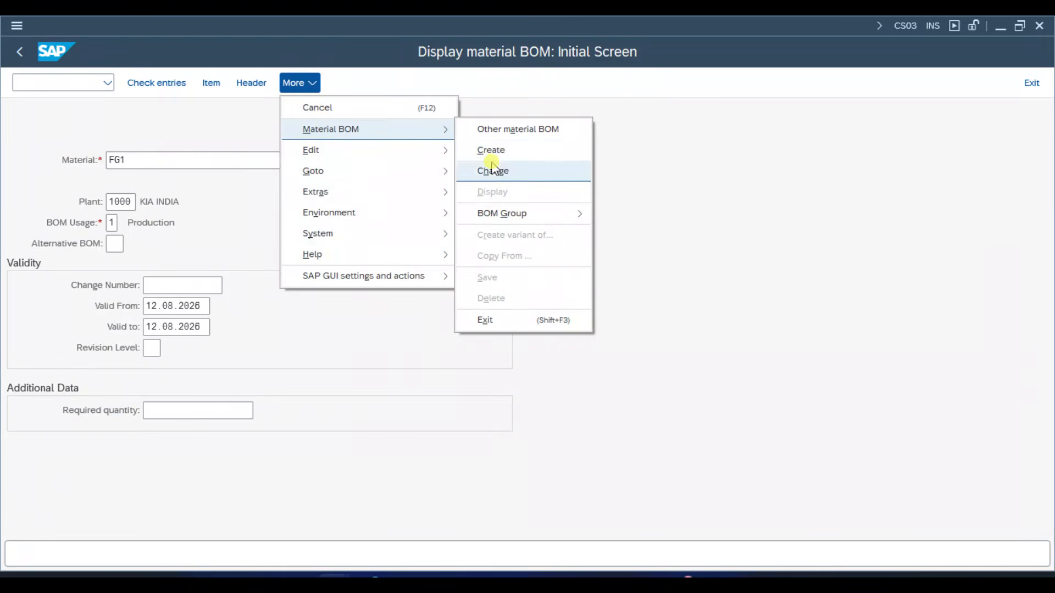
{"action": "left_click", "coordinate": [493, 171]}
{"action": "left_click", "coordinate": [167, 285]}
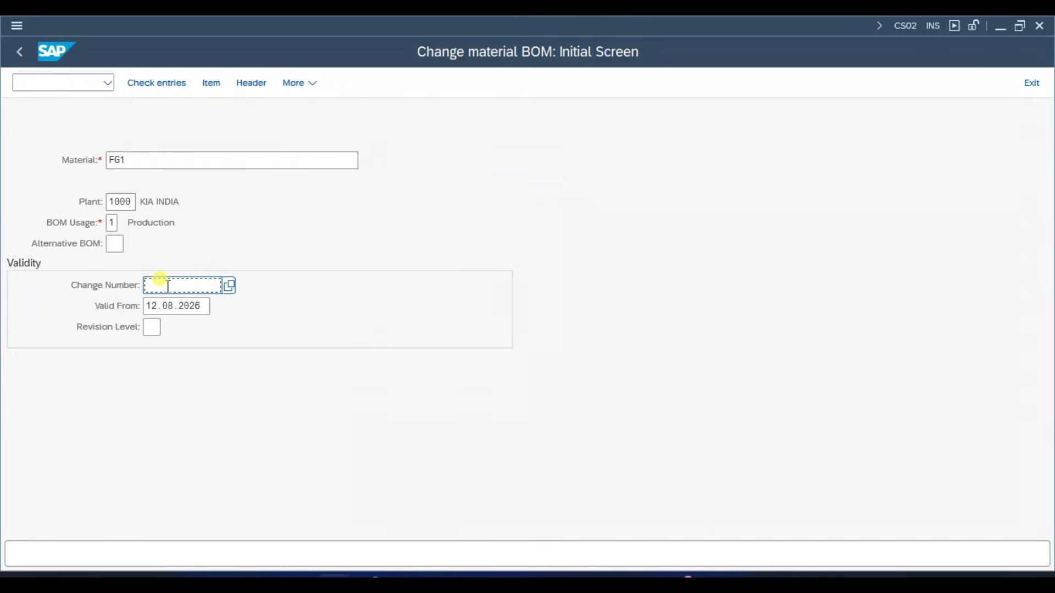
{"action": "key", "text": "Down"}
{"action": "key", "text": "Down"}
{"action": "key", "text": "Return"}
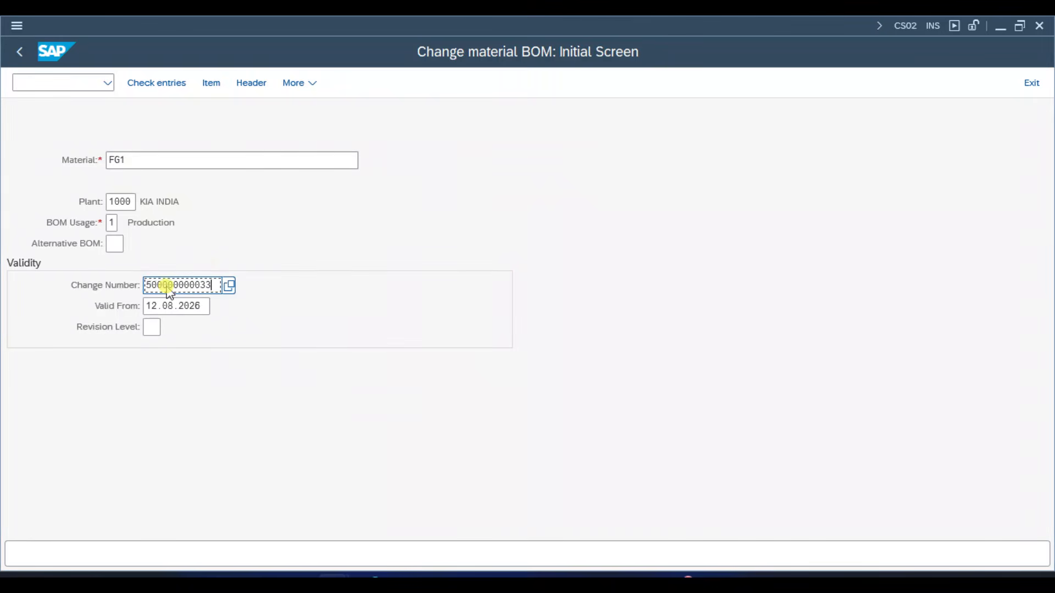
{"action": "key", "text": "Return"}
{"action": "key", "text": "Return"}
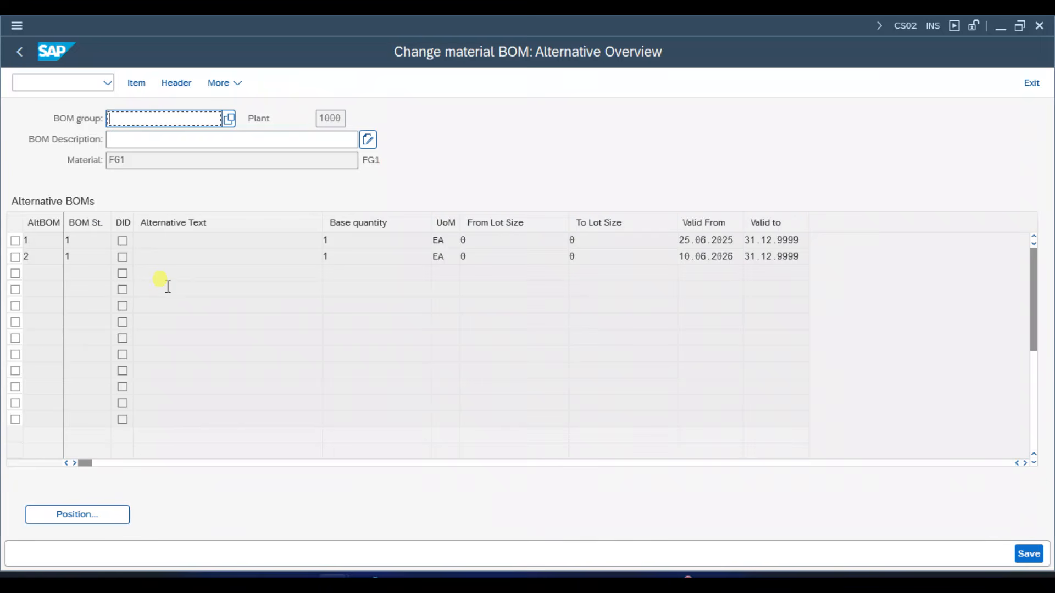
{"action": "double_click", "coordinate": [49, 248]}
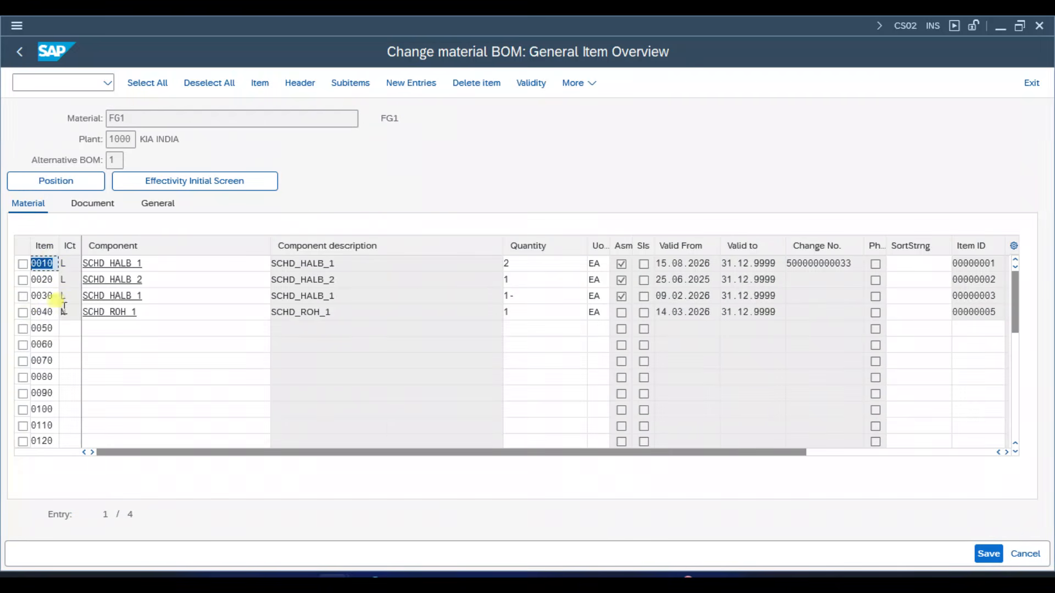
- Delete item 0040 (SCHD_ROH_1) from the BOM and save the change
{"action": "left_click", "coordinate": [22, 313]}
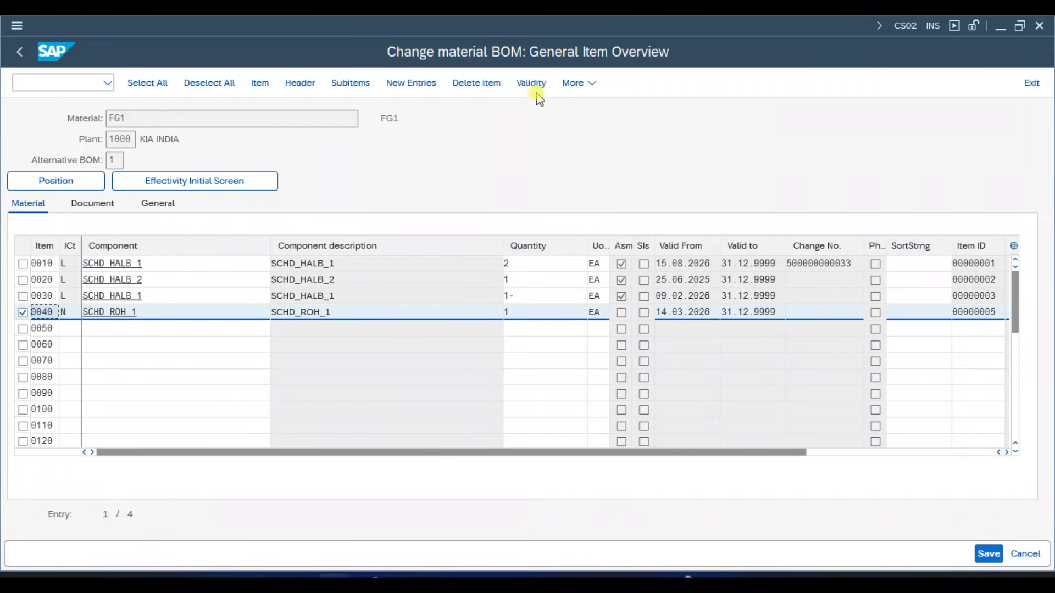
{"action": "left_click", "coordinate": [485, 84]}
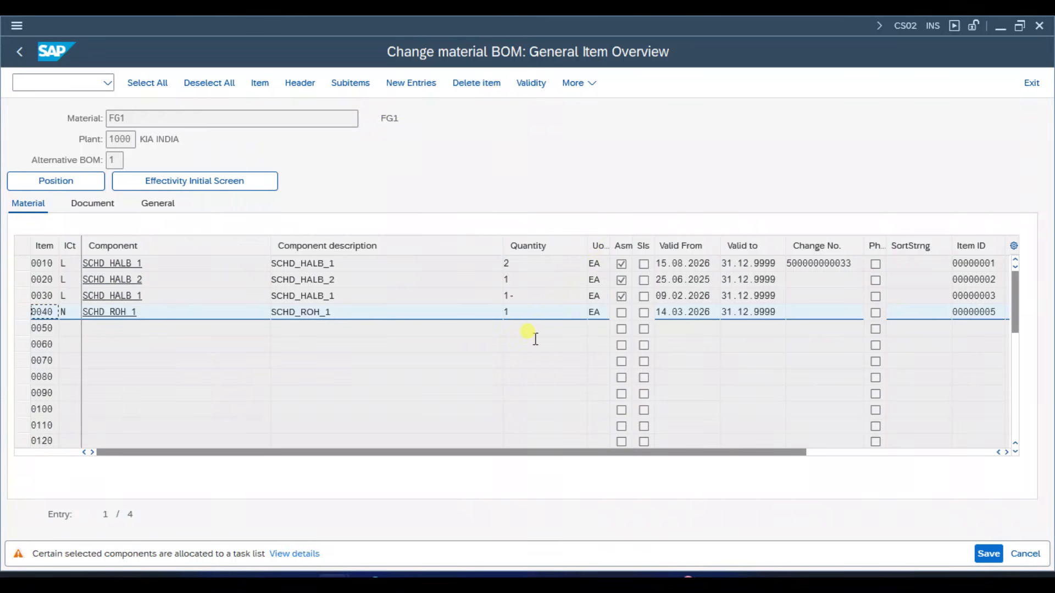
{"action": "key", "text": "Return"}
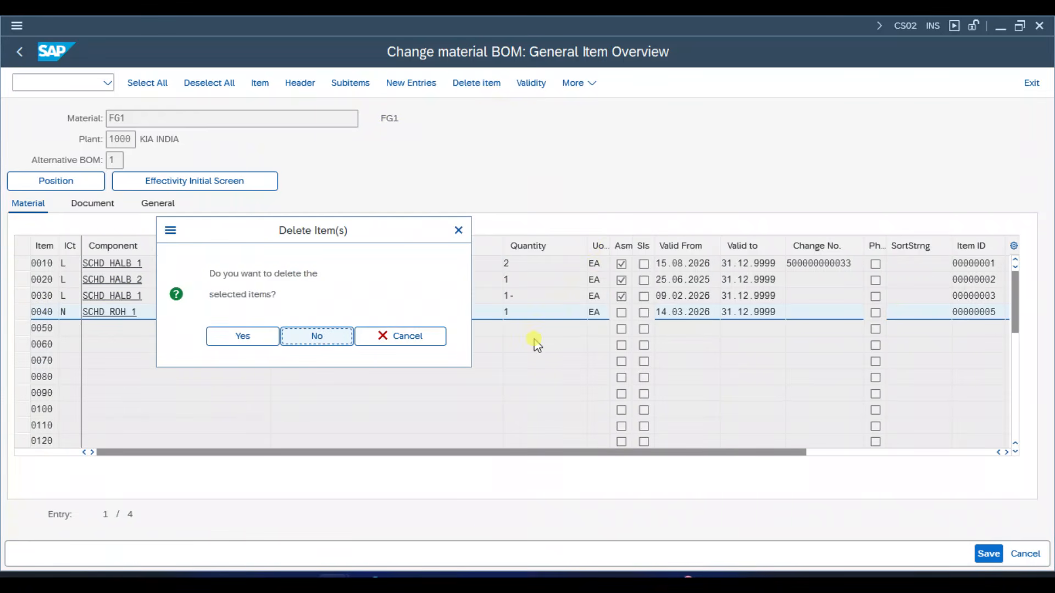
{"action": "left_click", "coordinate": [265, 341]}
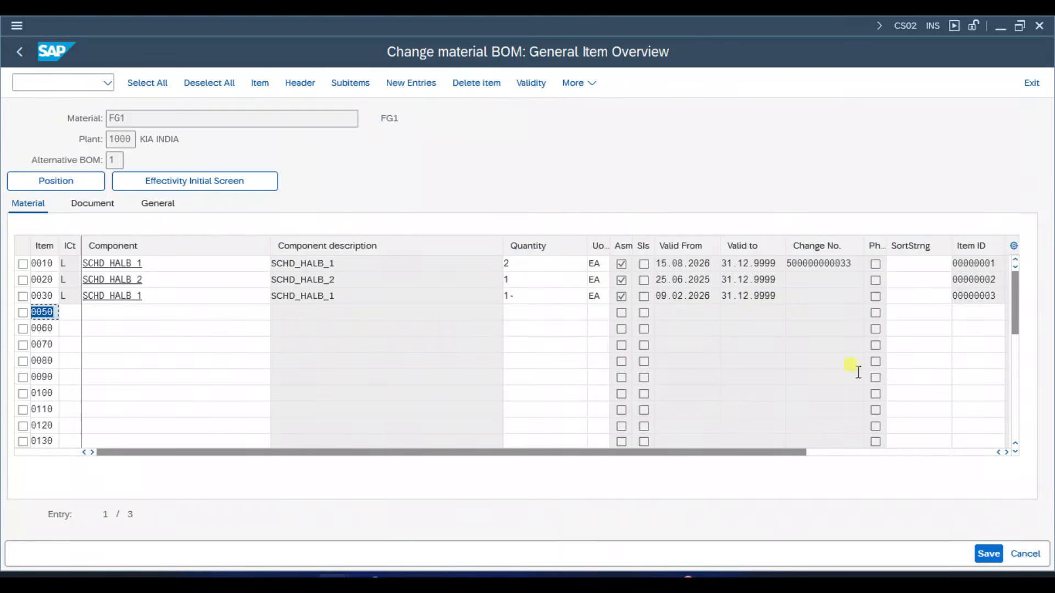
{"action": "left_click", "coordinate": [991, 555]}
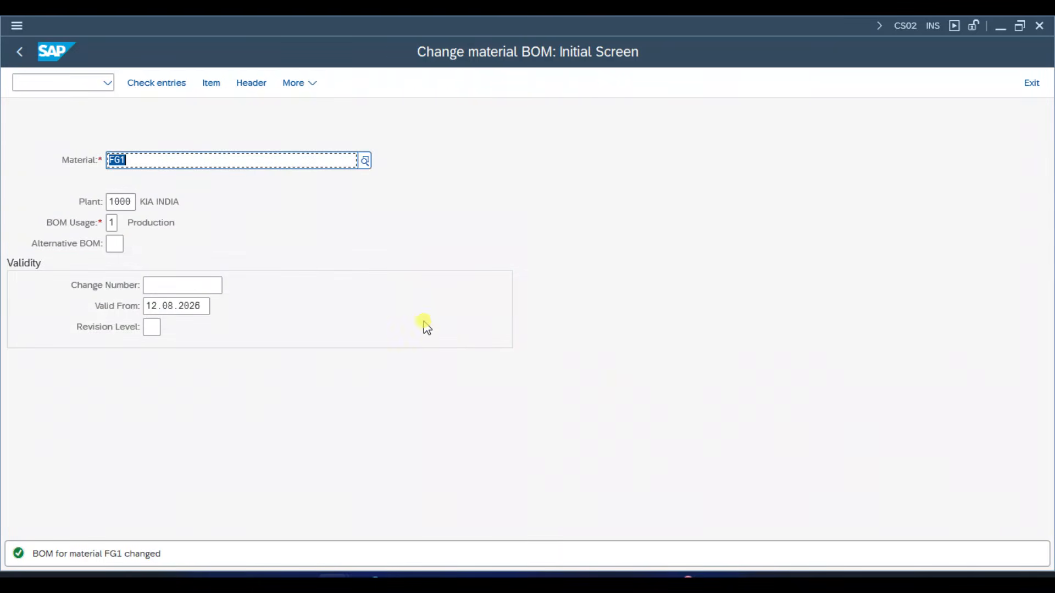
- Switch to displaying FG1's material BOM and open alternative 1 without a change number
{"action": "left_click", "coordinate": [308, 82]}
{"action": "mouse_move", "coordinate": [331, 129]}
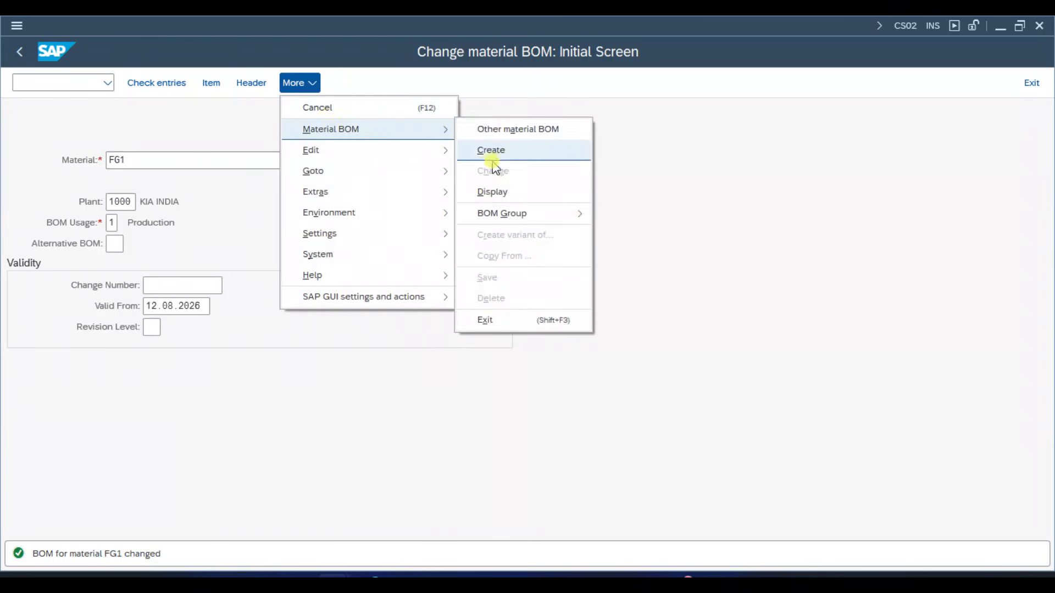
{"action": "left_click", "coordinate": [492, 192]}
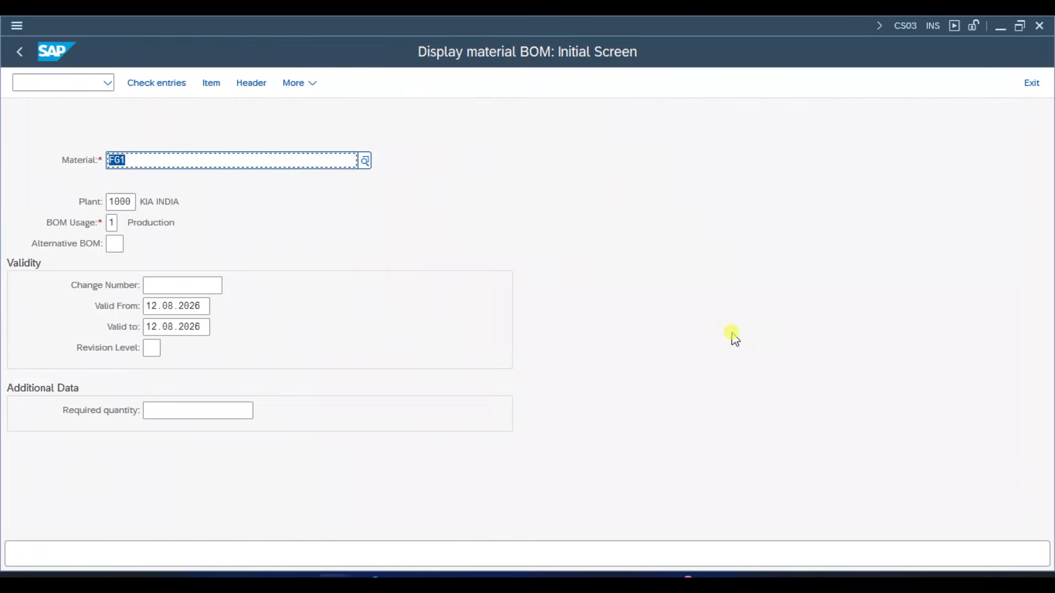
{"action": "key", "text": "Return"}
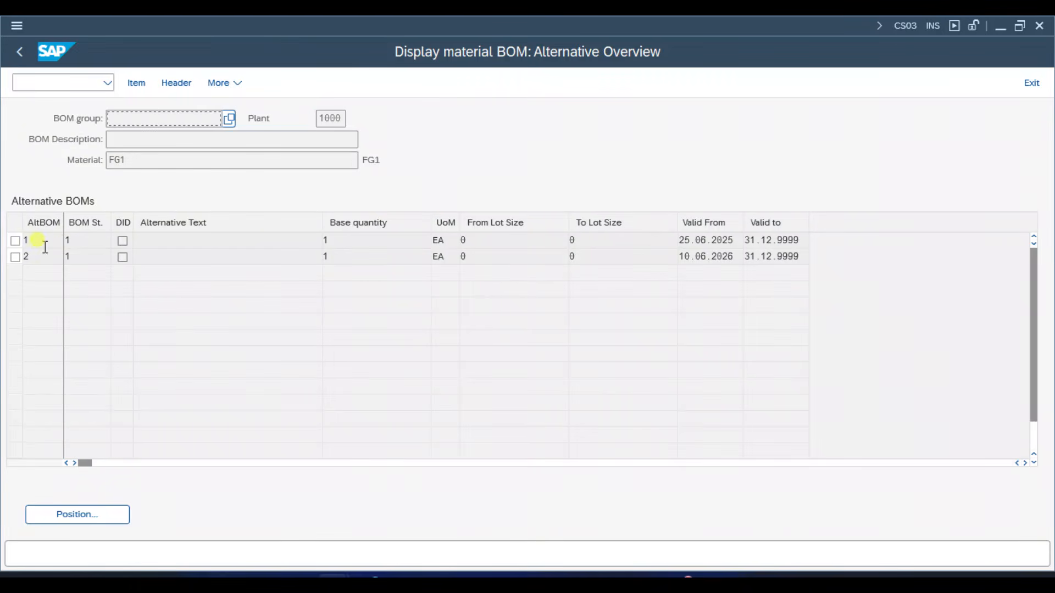
{"action": "double_click", "coordinate": [46, 246]}
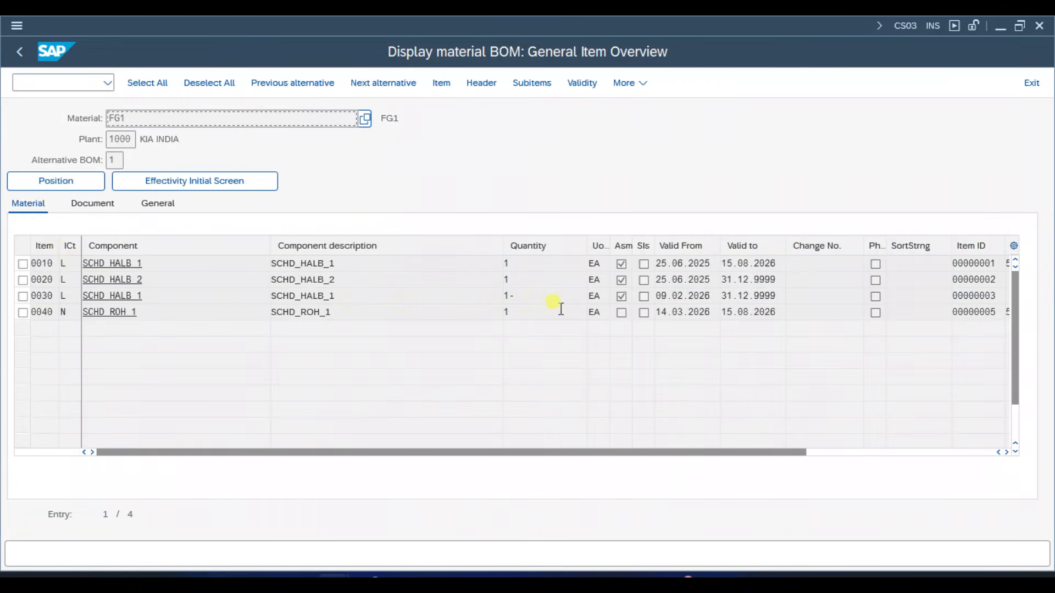
- Check item 0040's component and valid-to date, and return to the BOM display's initial screen
{"action": "left_click_drag", "start_coordinate": [139, 312], "coordinate": [73, 306]}
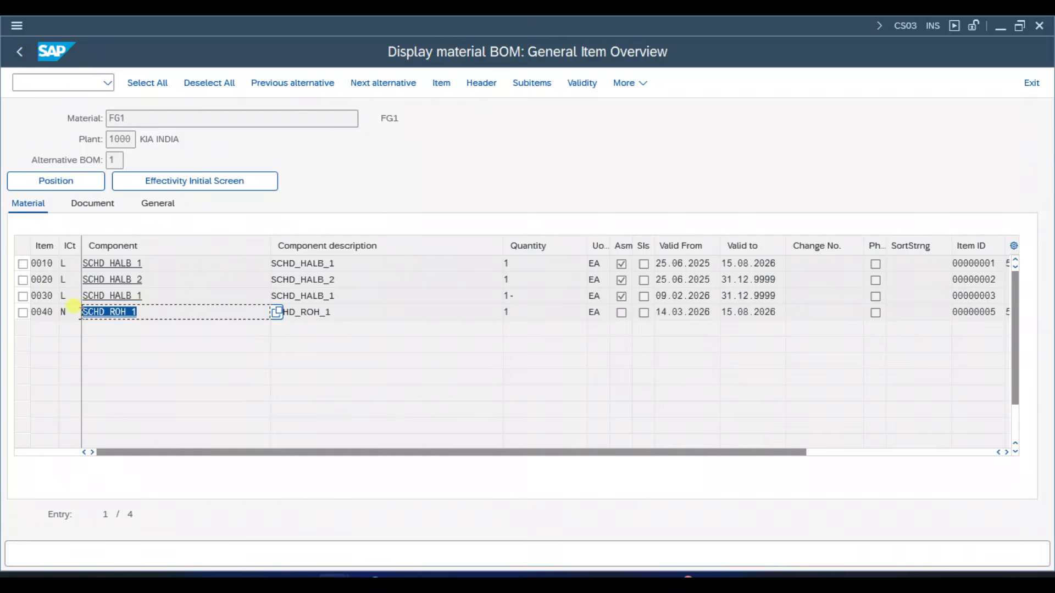
{"action": "left_click", "coordinate": [73, 306]}
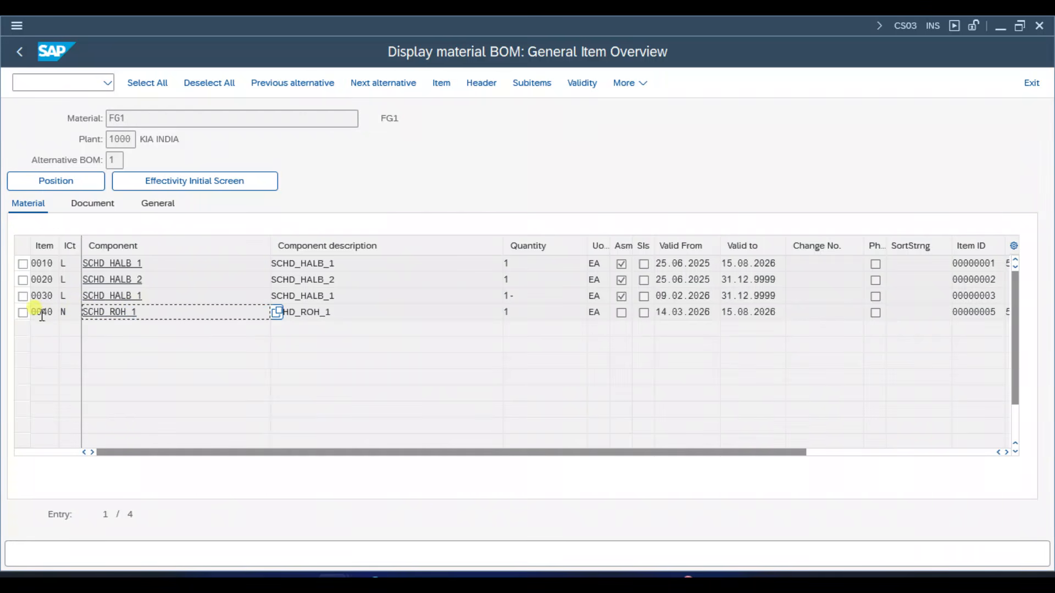
{"action": "left_click_drag", "start_coordinate": [784, 313], "coordinate": [722, 311]}
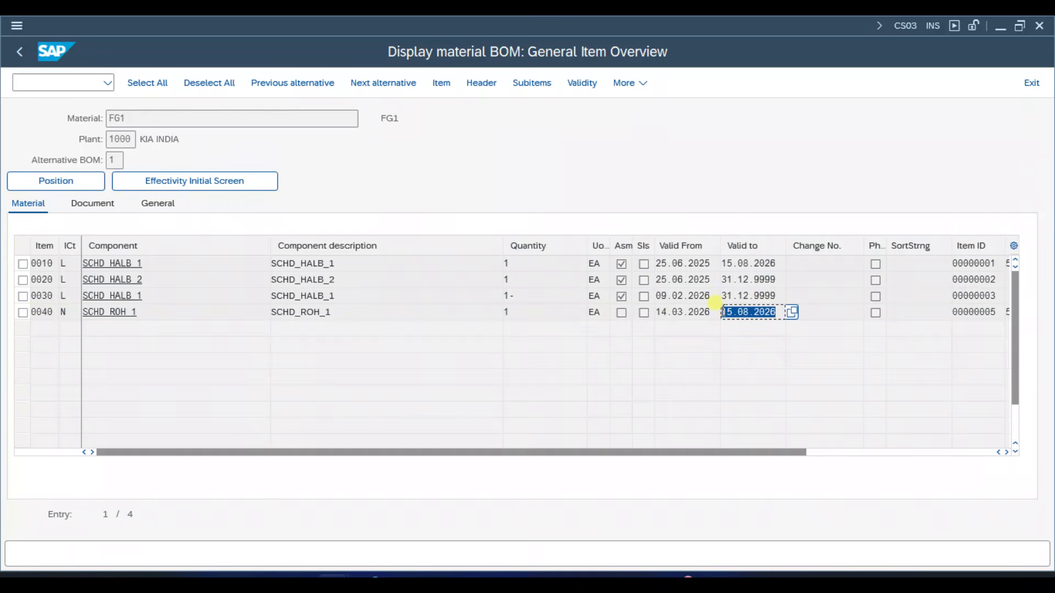
{"action": "left_click", "coordinate": [723, 312]}
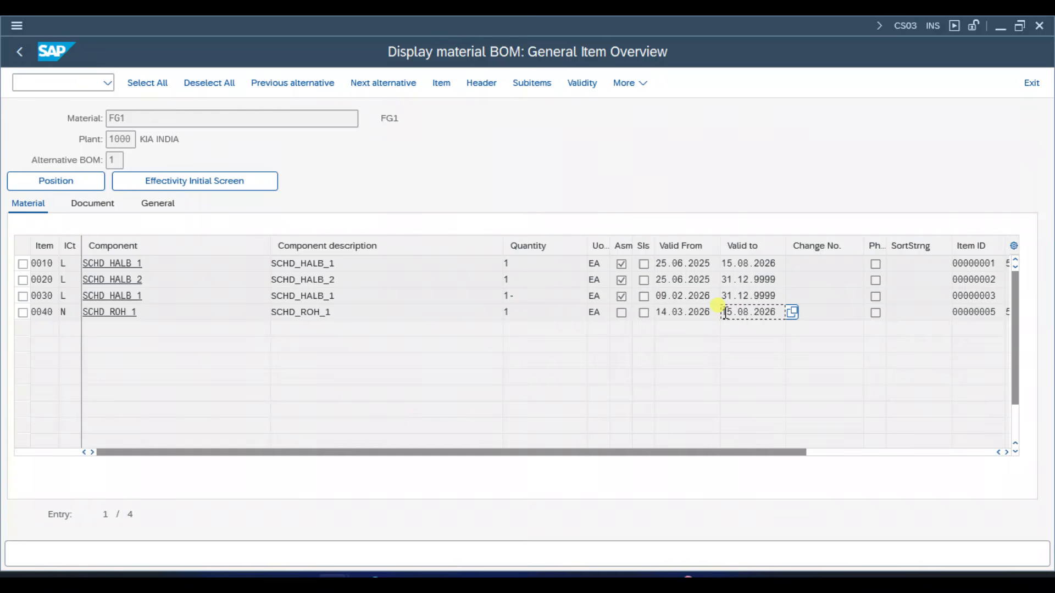
{"action": "left_click", "coordinate": [149, 311]}
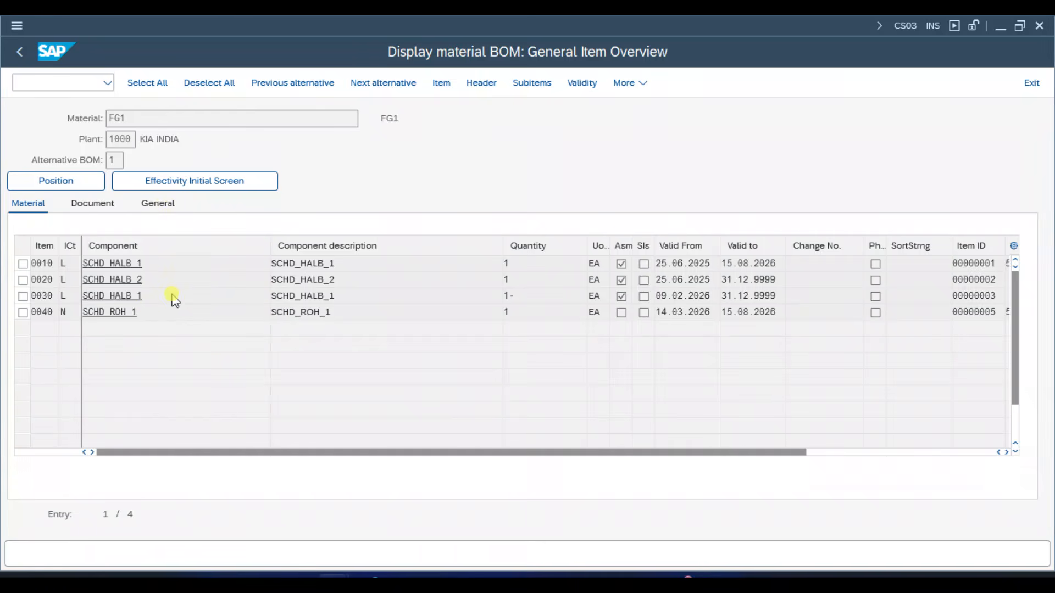
{"action": "key", "text": "F3"}
{"action": "key", "text": "F3"}
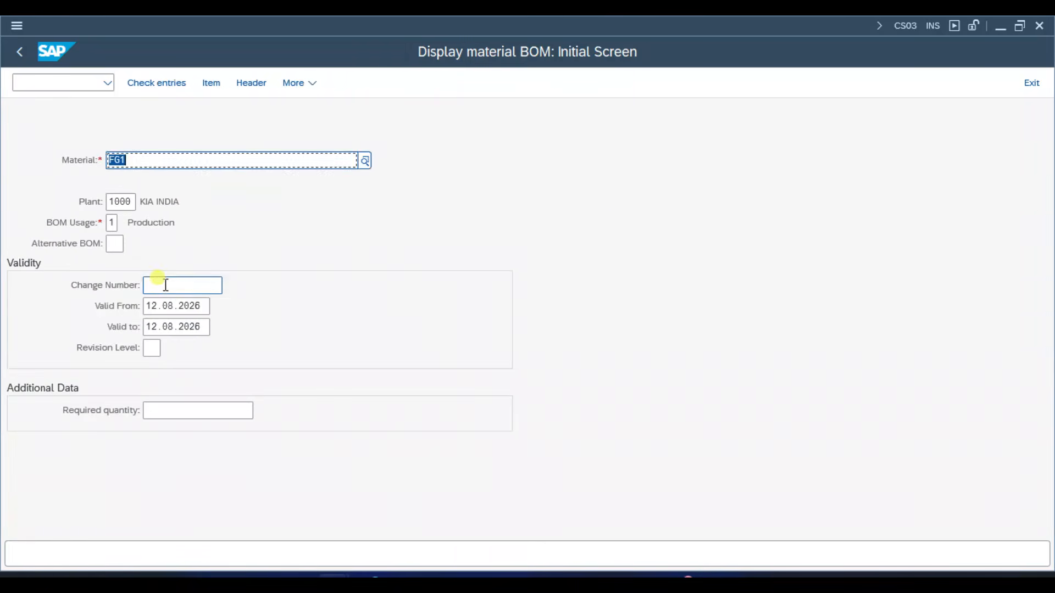
{"action": "left_click", "coordinate": [165, 283]}
{"action": "left_click", "coordinate": [171, 303]}
{"action": "key", "text": "Return"}
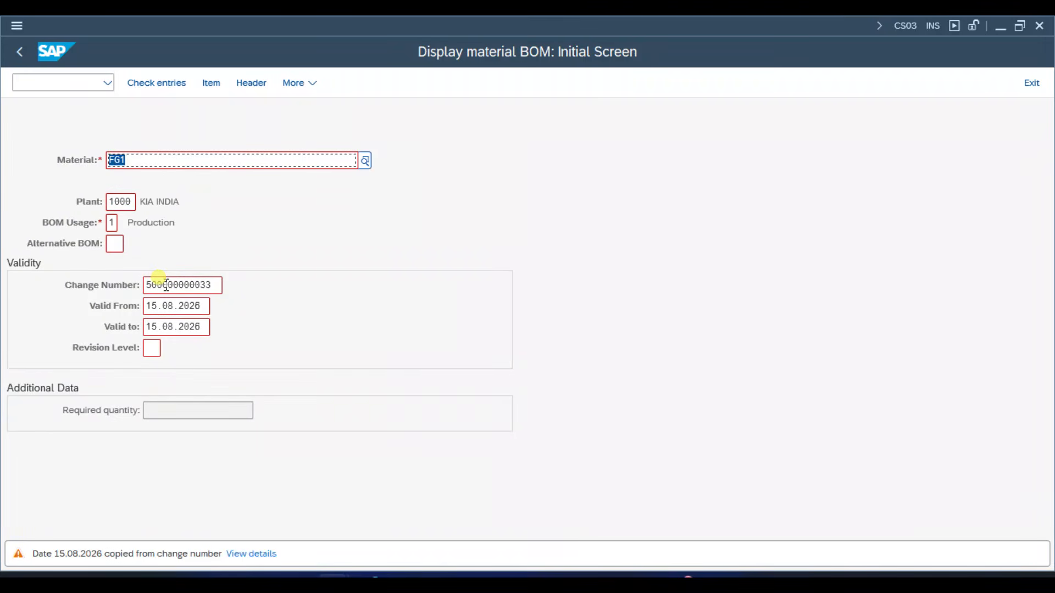
{"action": "key", "text": "Return"}
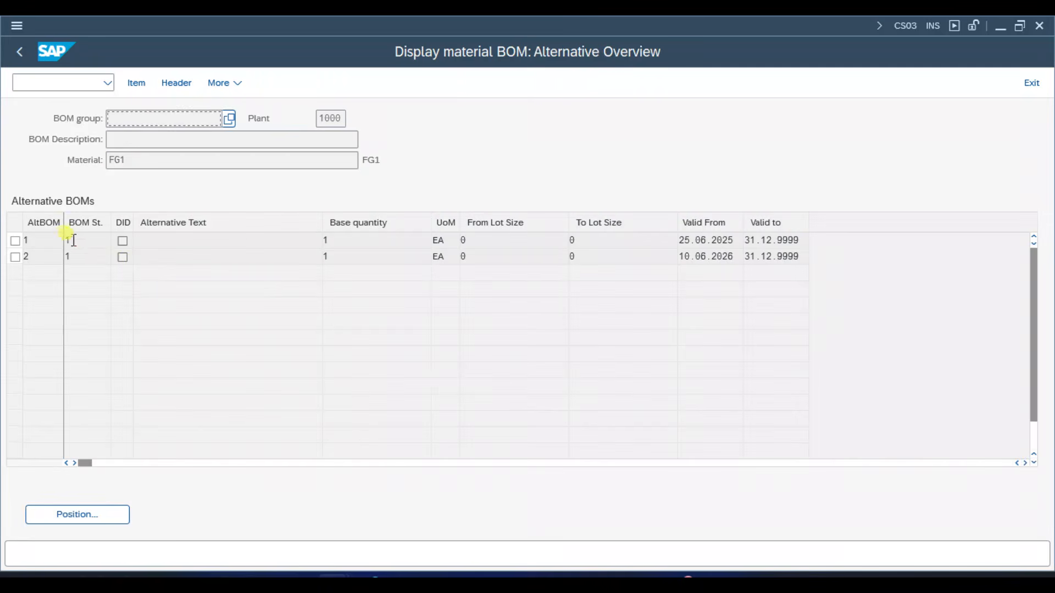
{"action": "double_click", "coordinate": [42, 241]}
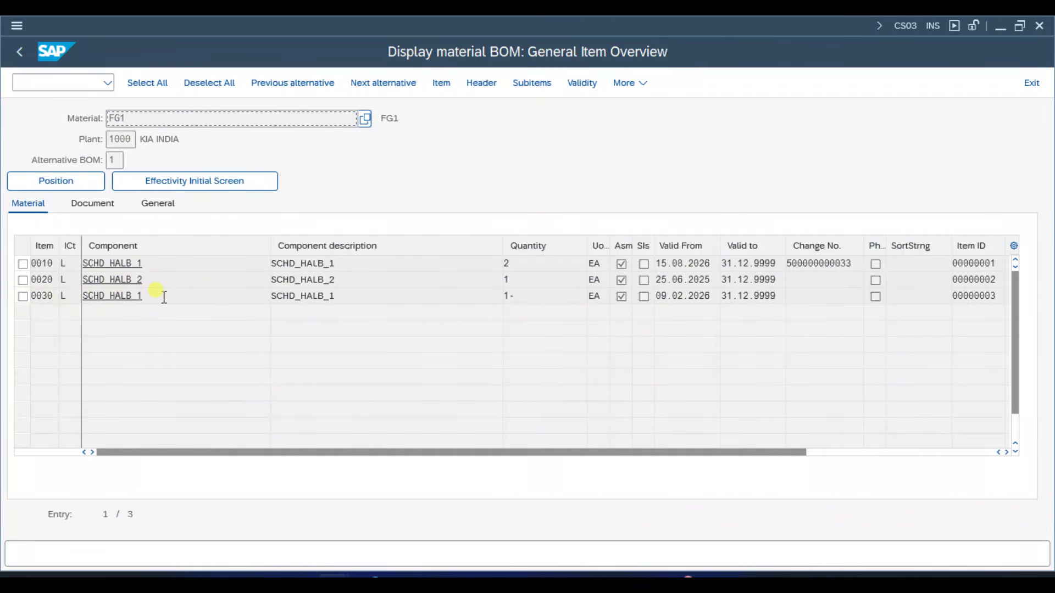
{"action": "left_click", "coordinate": [19, 52]}
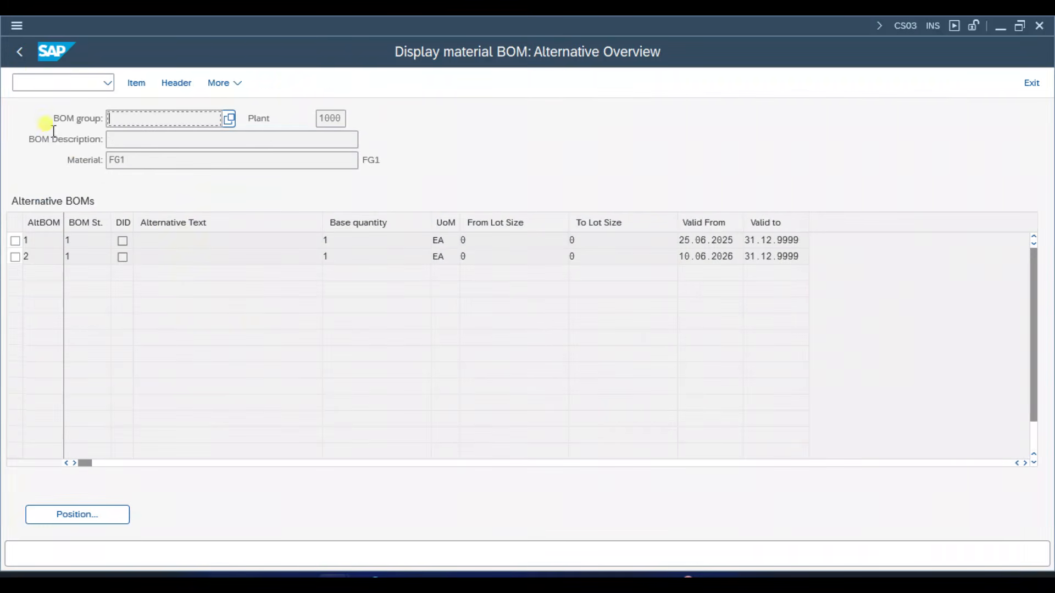
{"action": "left_click", "coordinate": [19, 52]}
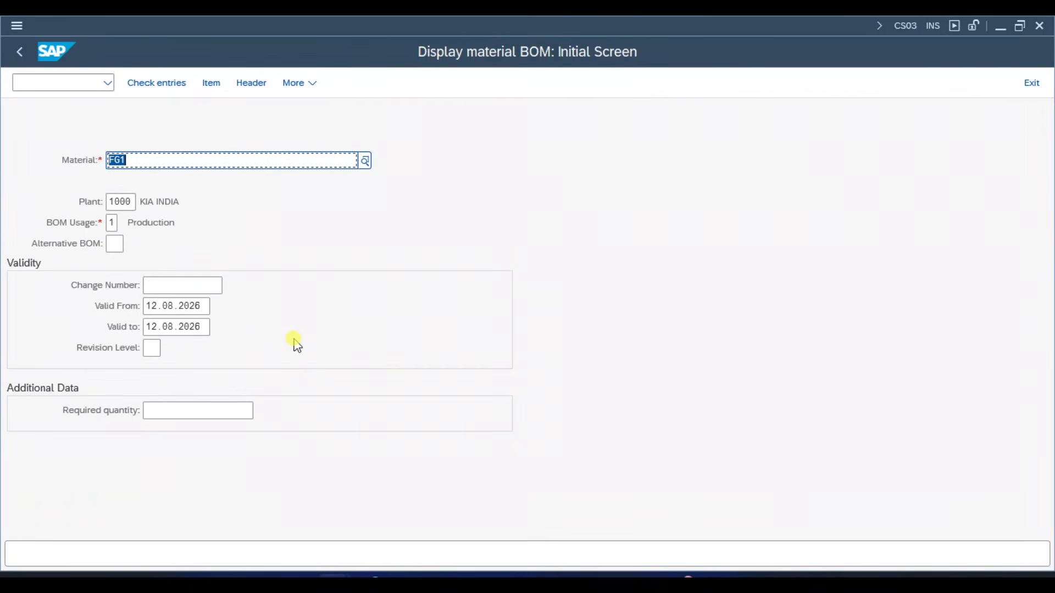
{"action": "key", "text": "ctrl+slash"}
{"action": "type", "text": "/NCC03"}
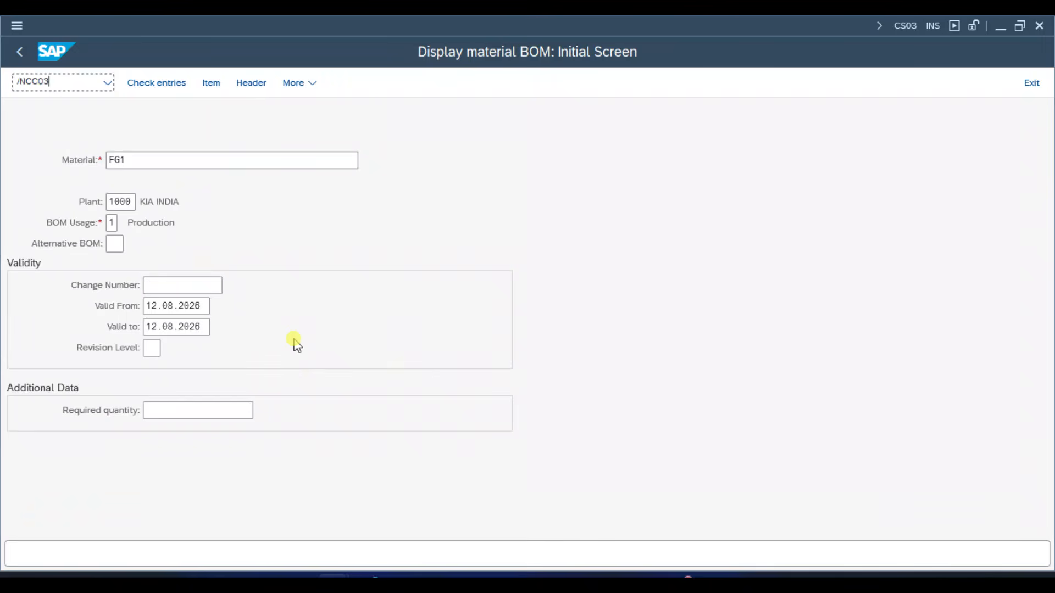
{"action": "key", "text": "Return"}
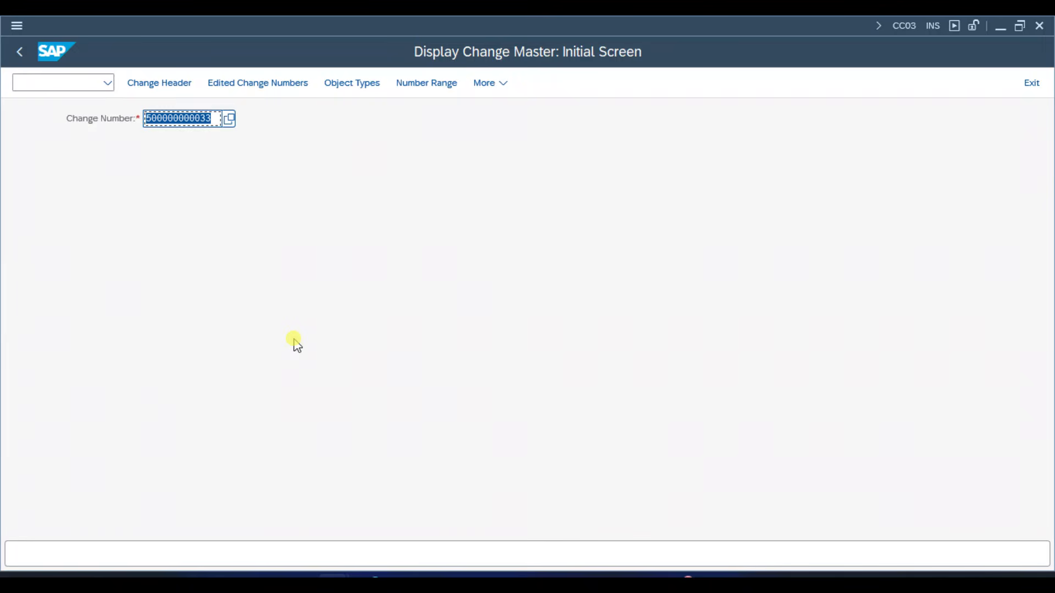
{"action": "key", "text": "Return"}
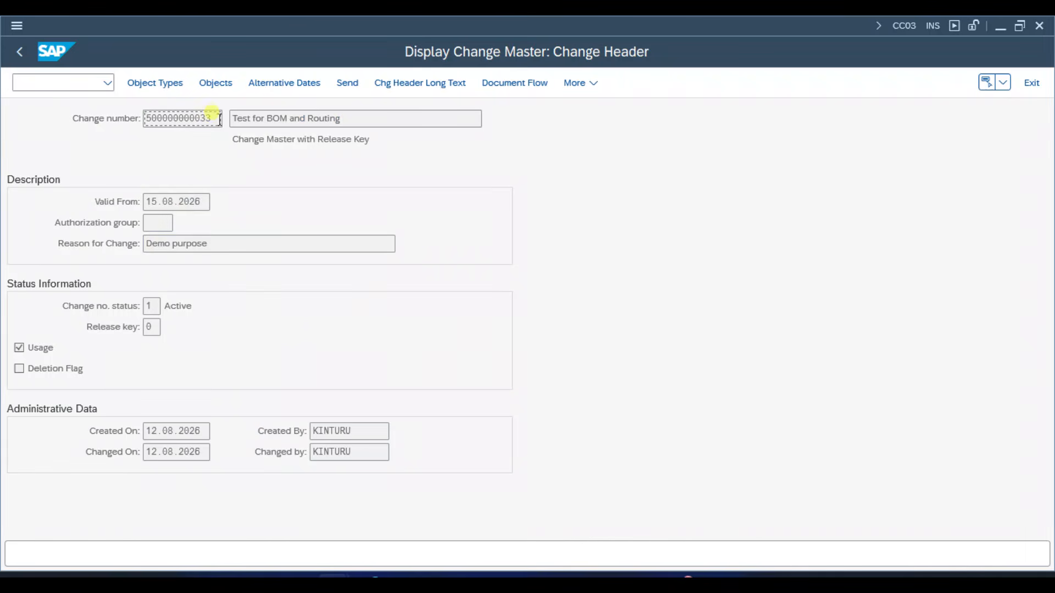
{"action": "left_click_drag", "start_coordinate": [219, 118], "coordinate": [146, 117]}
{"action": "left_click", "coordinate": [146, 117]}
- Display all change documents of the change master and examine the change indicator of each record
{"action": "left_click", "coordinate": [578, 82]}
{"action": "mouse_move", "coordinate": [589, 172]}
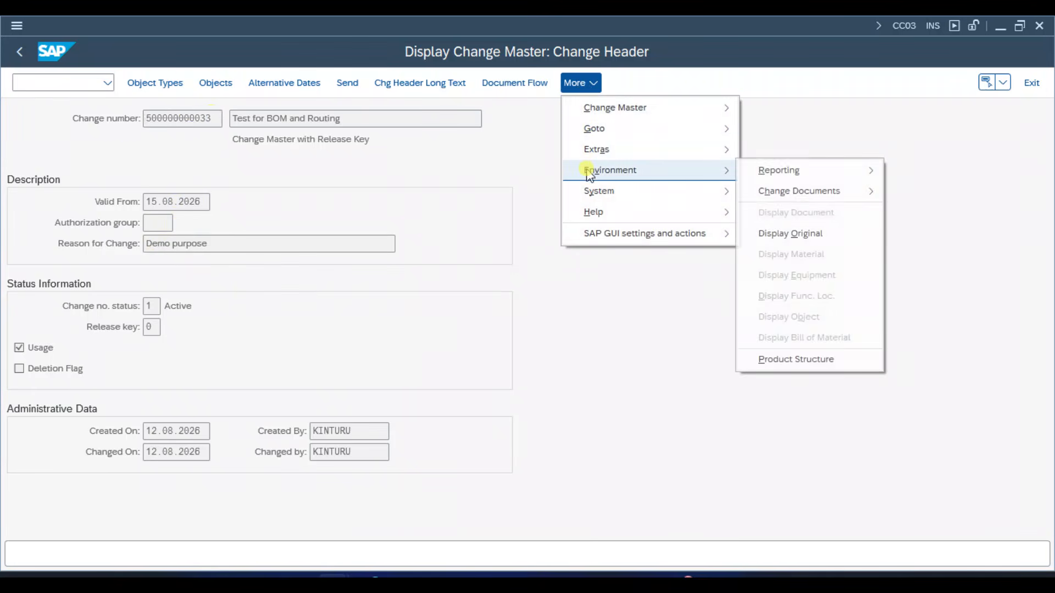
{"action": "mouse_move", "coordinate": [789, 193]}
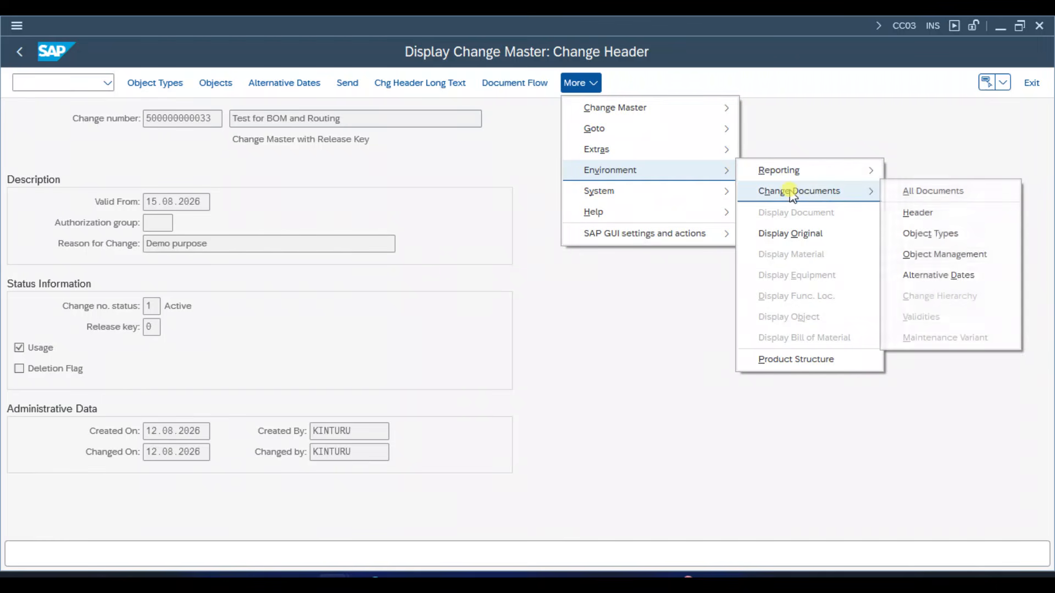
{"action": "left_click", "coordinate": [932, 192]}
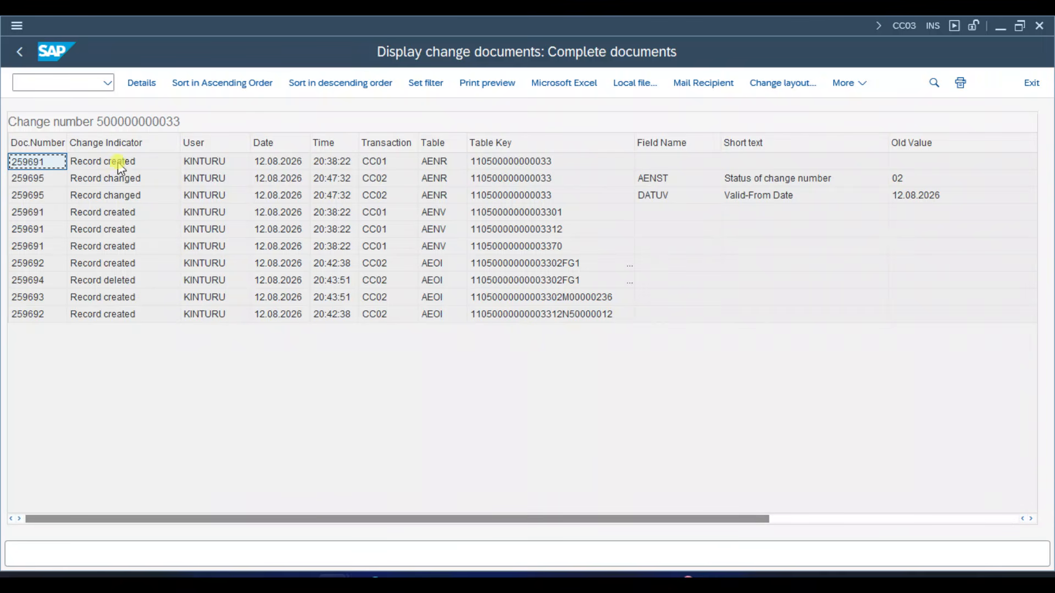
{"action": "left_click", "coordinate": [122, 213]}
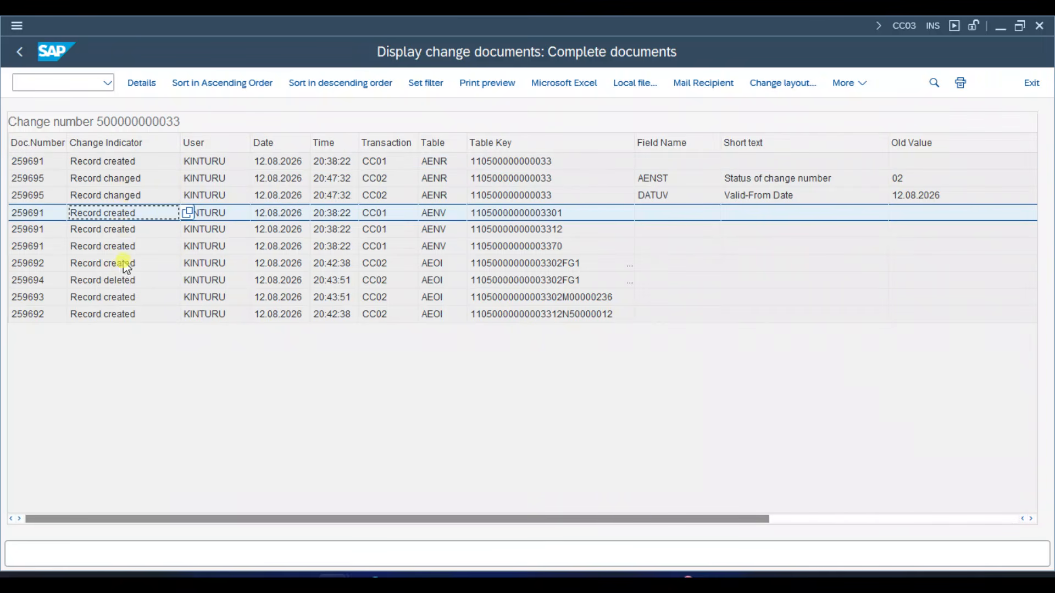
{"action": "left_click", "coordinate": [124, 146]}
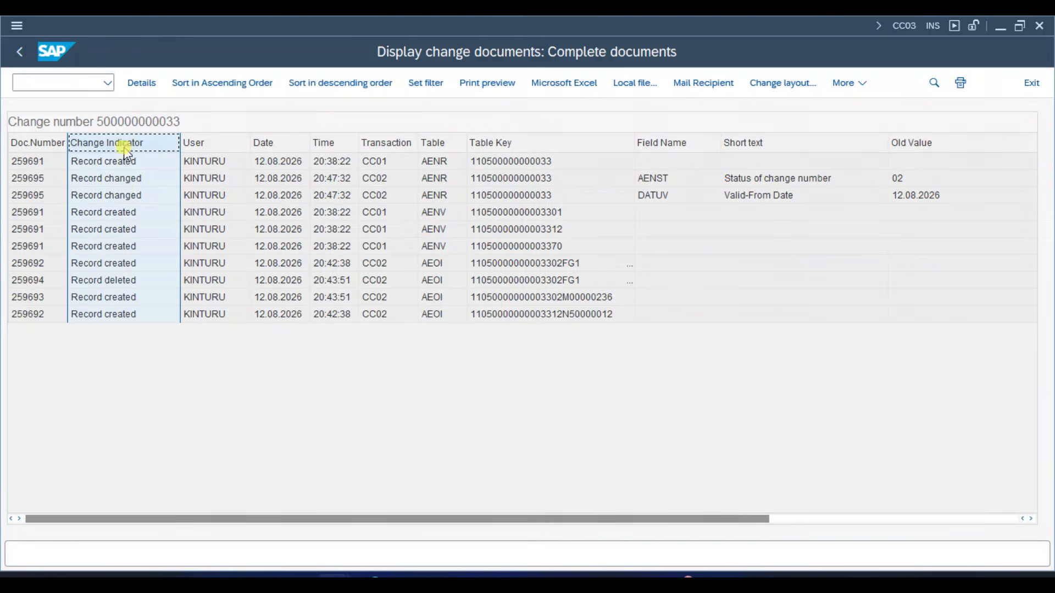
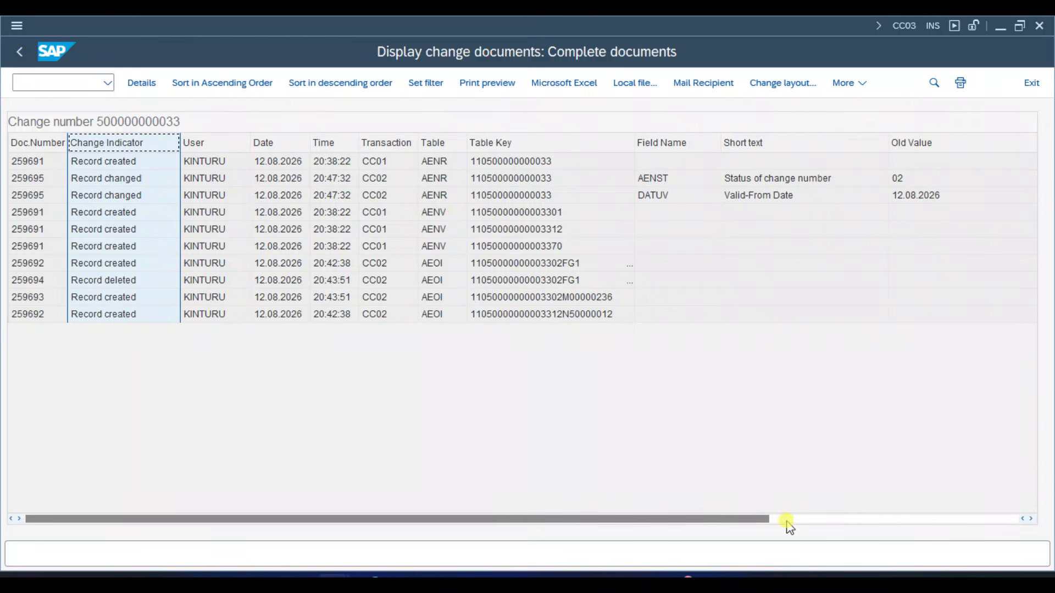
- Widen the Table Key column and examine the table keys of the AEOI records for the BOM and routing objects
{"action": "left_click_drag", "start_coordinate": [736, 519], "coordinate": [987, 519]}
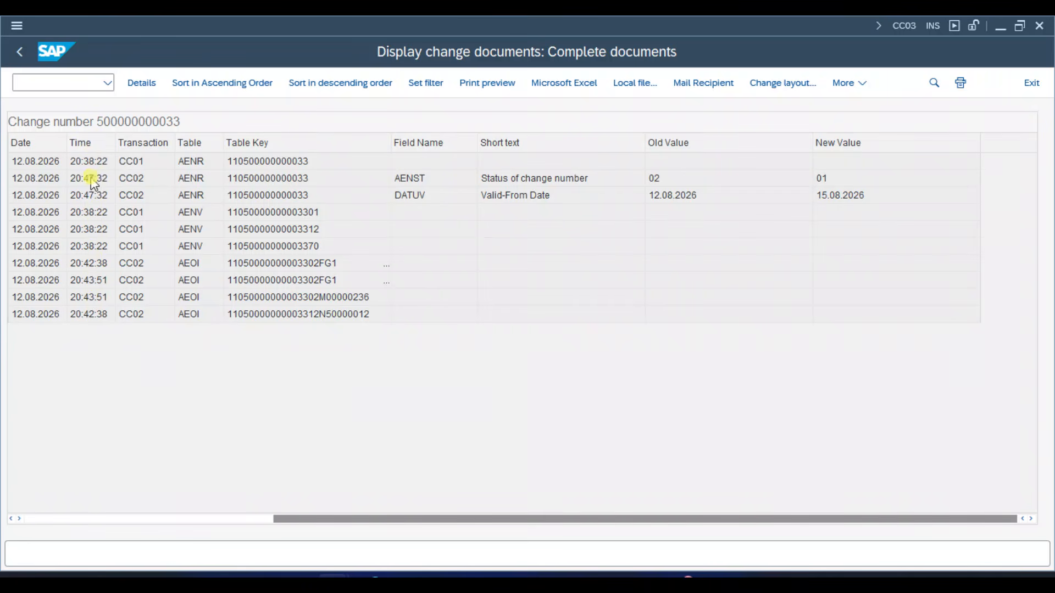
{"action": "left_click", "coordinate": [21, 317]}
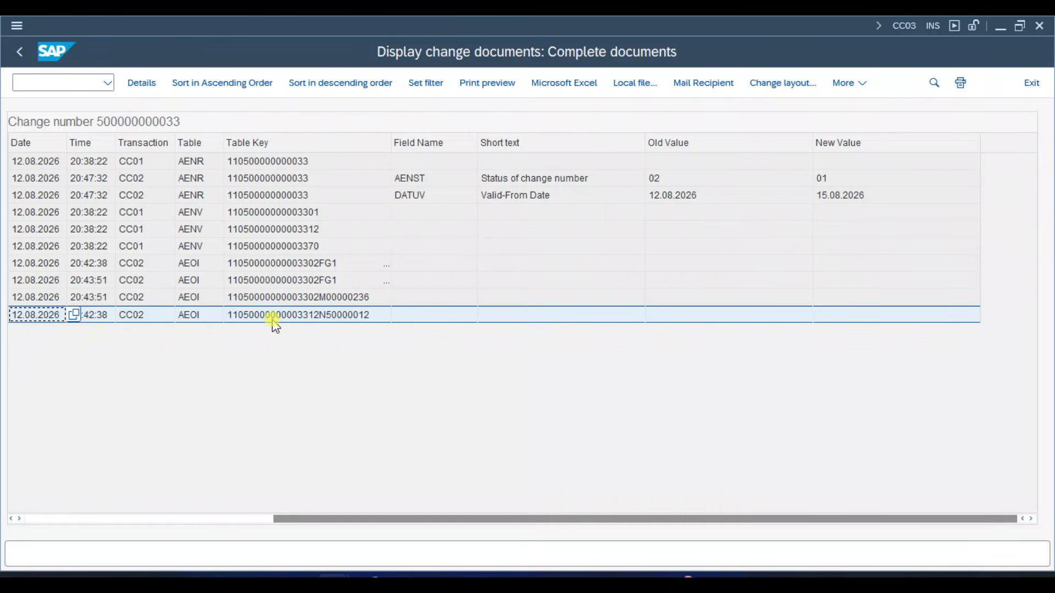
{"action": "left_click", "coordinate": [301, 266]}
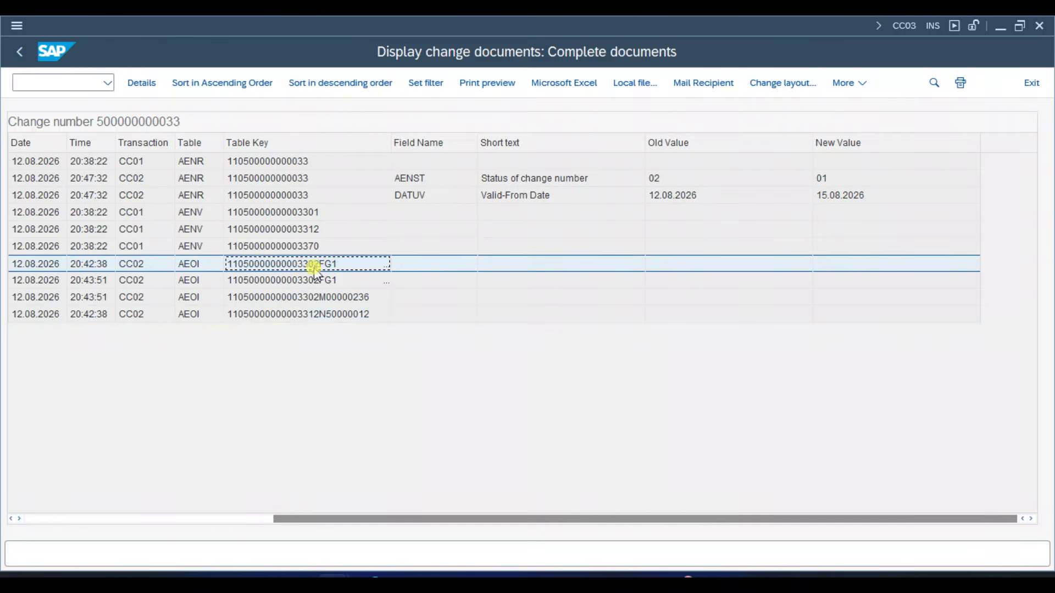
{"action": "left_click_drag", "start_coordinate": [394, 145], "coordinate": [589, 148]}
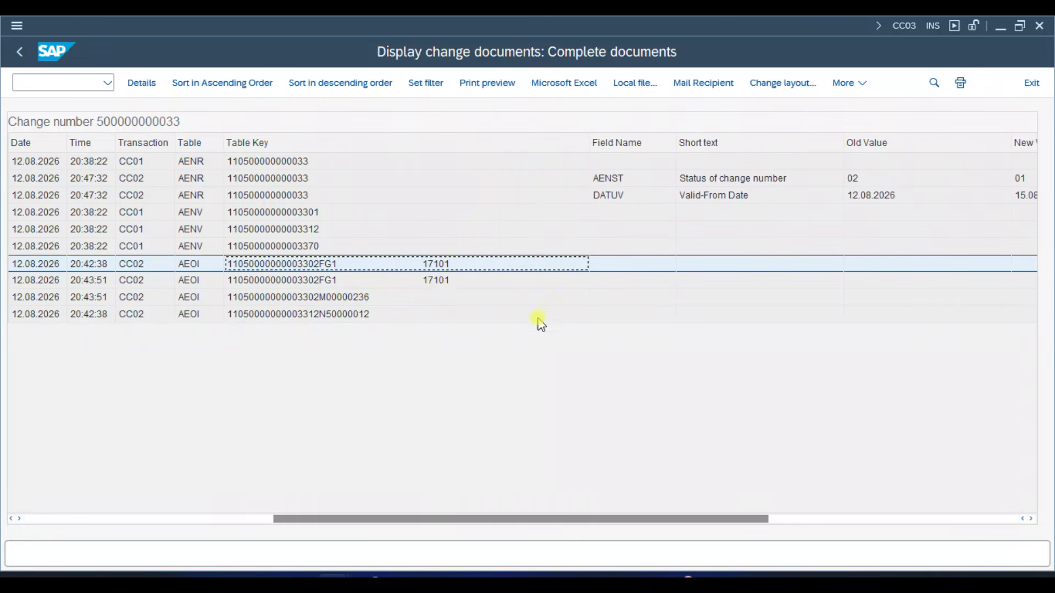
{"action": "left_click", "coordinate": [462, 283]}
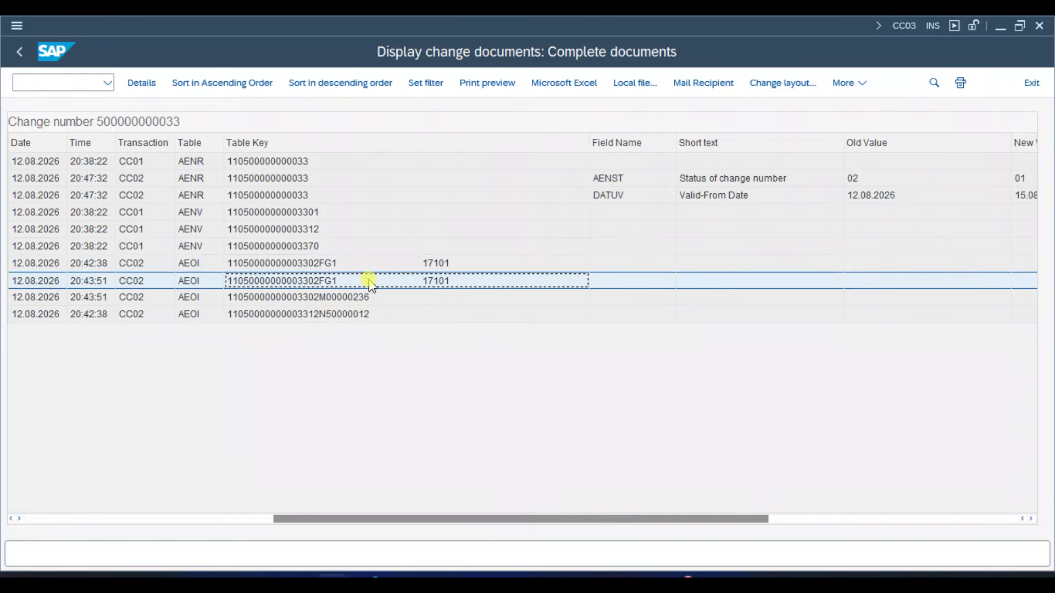
{"action": "left_click", "coordinate": [316, 297]}
{"action": "left_click", "coordinate": [318, 315]}
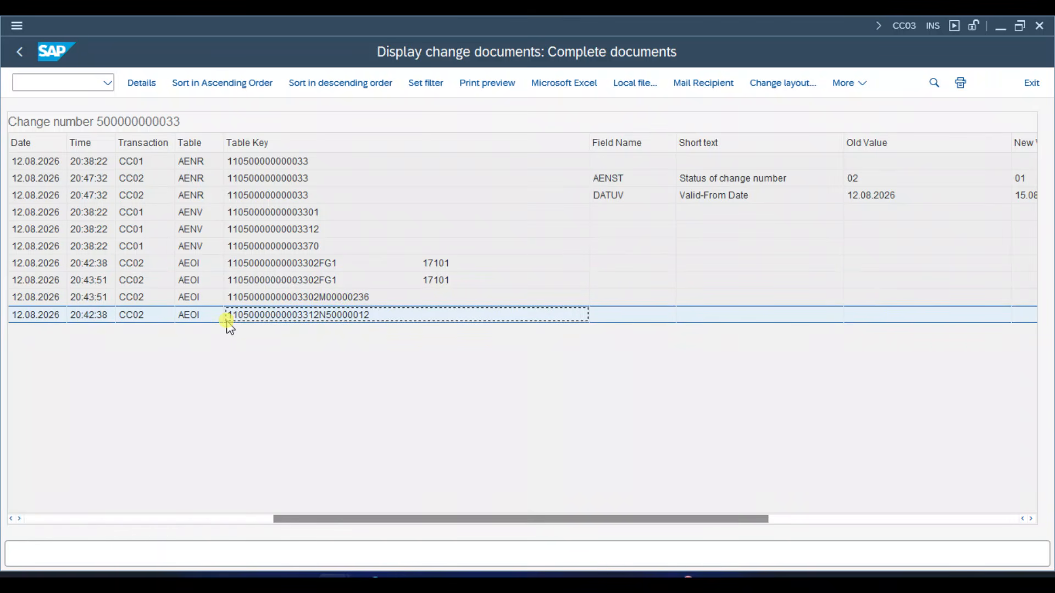
{"action": "left_click", "coordinate": [34, 317]}
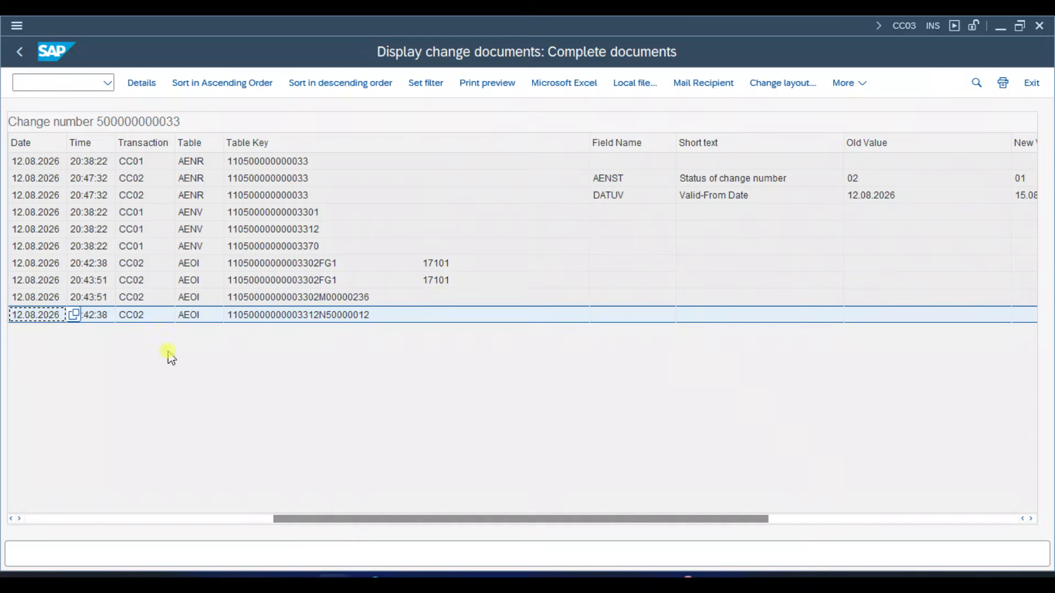
- Check the change indicators and old and new values of the AEOI records, and return to the change header
{"action": "left_click_drag", "start_coordinate": [348, 518], "coordinate": [5, 488]}
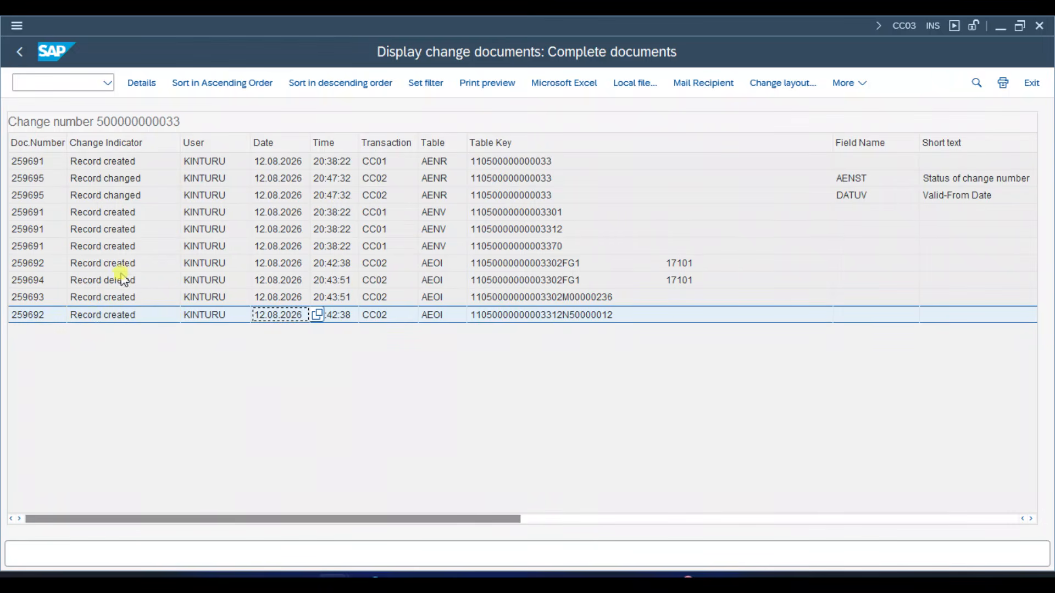
{"action": "left_click", "coordinate": [114, 319]}
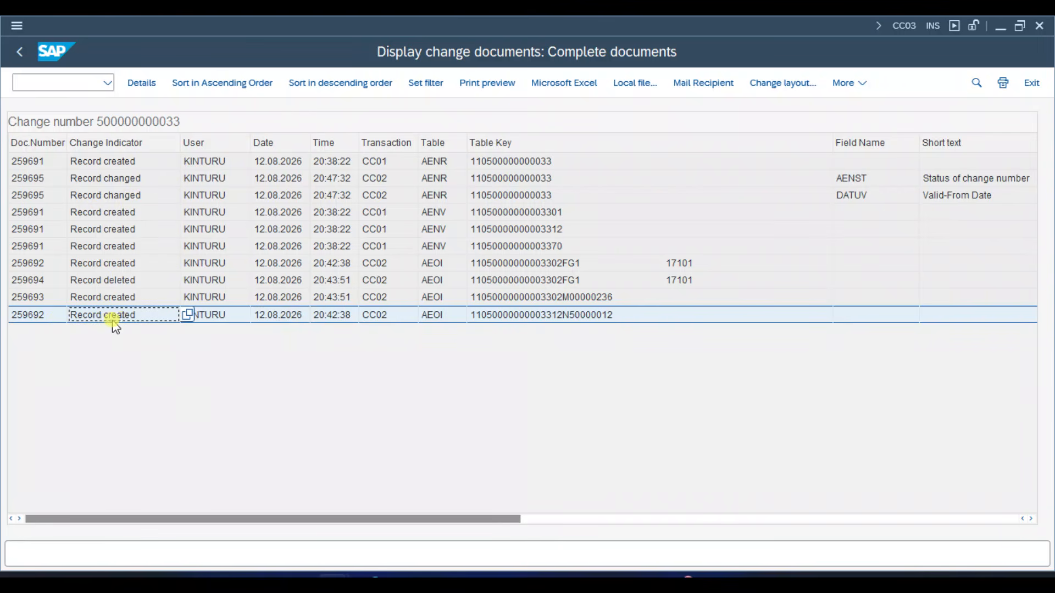
{"action": "left_click", "coordinate": [122, 281]}
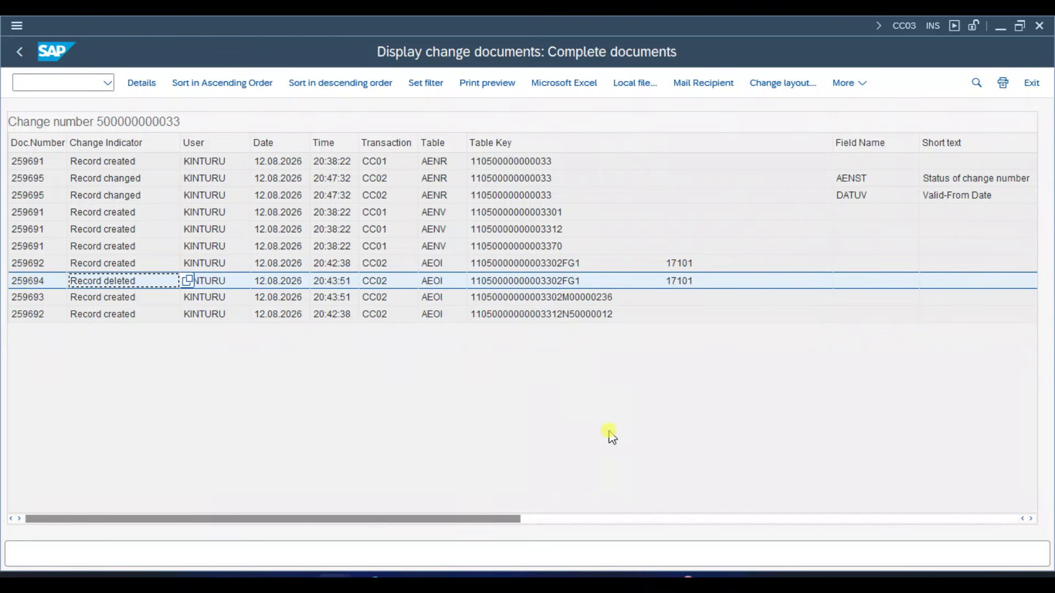
{"action": "left_click", "coordinate": [612, 520]}
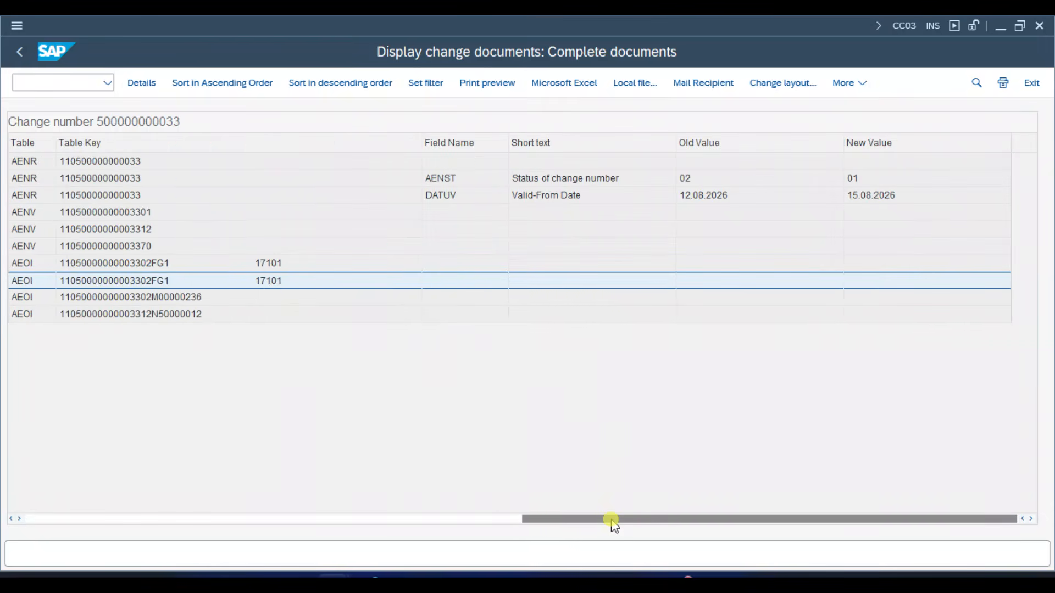
{"action": "left_click_drag", "start_coordinate": [612, 521], "coordinate": [33, 521]}
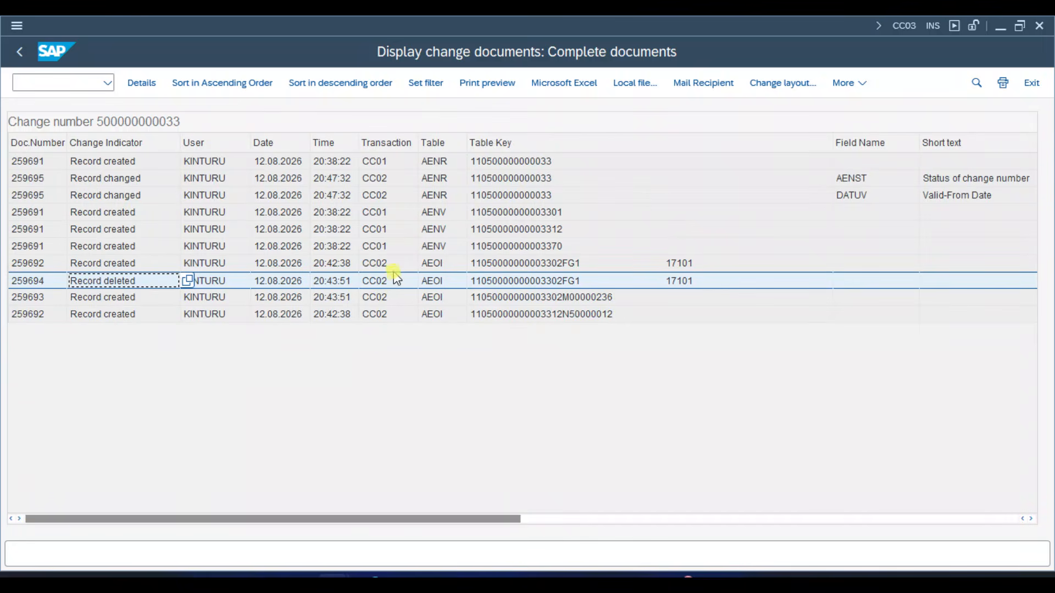
{"action": "left_click", "coordinate": [20, 51]}
- Display the report of all changes for the change master, check its objects, and return to the change header
{"action": "left_click", "coordinate": [579, 82]}
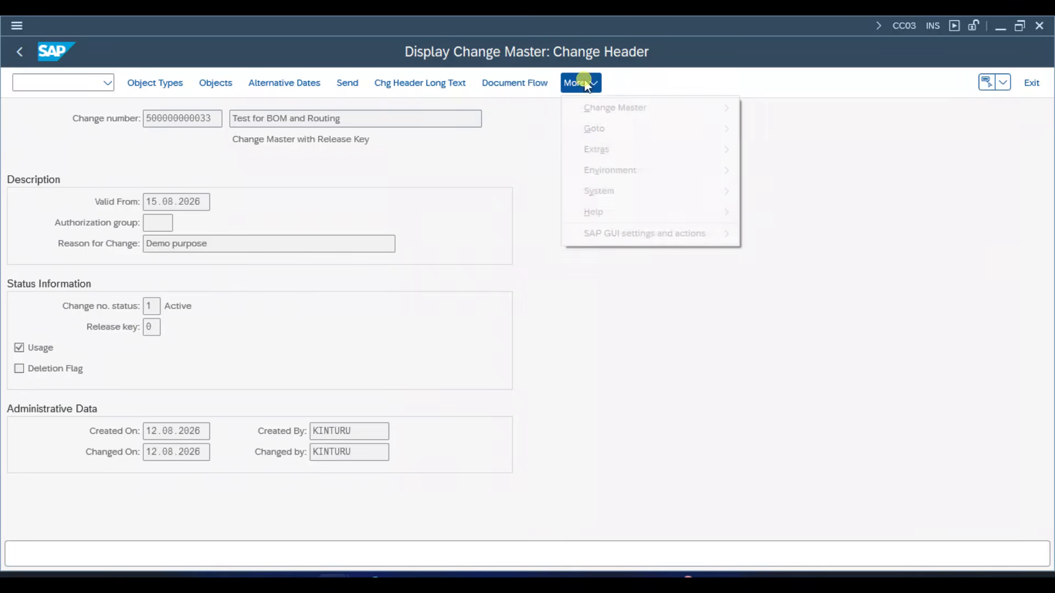
{"action": "mouse_move", "coordinate": [714, 172]}
{"action": "mouse_move", "coordinate": [846, 197]}
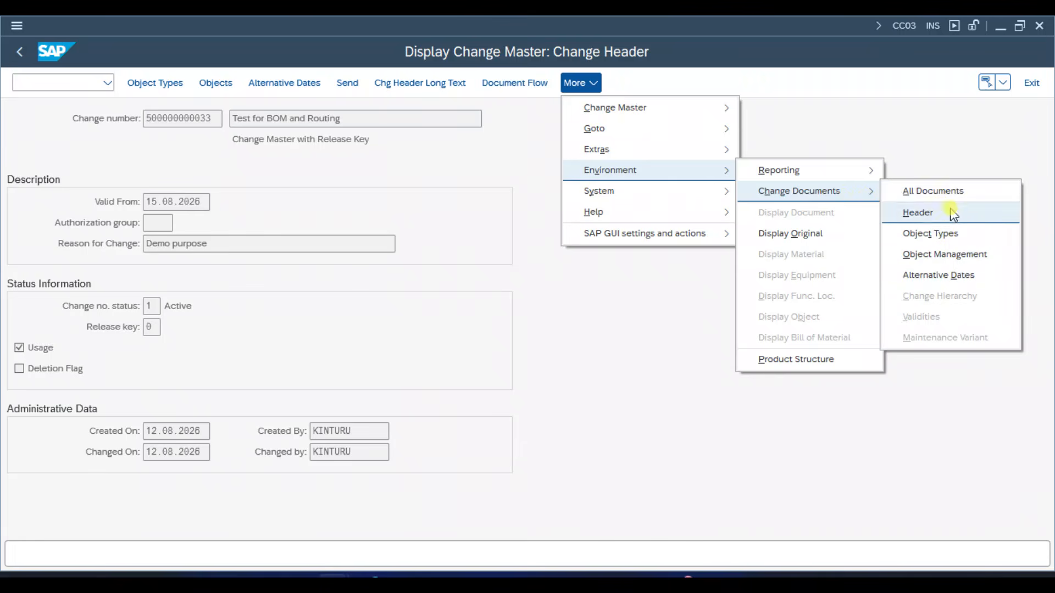
{"action": "mouse_move", "coordinate": [857, 175]}
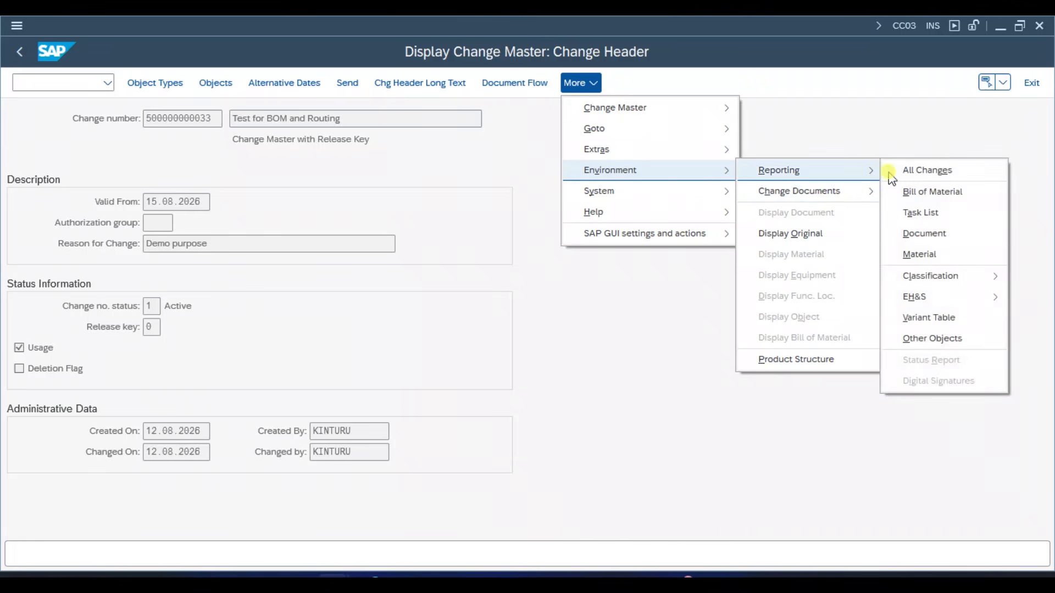
{"action": "left_click", "coordinate": [934, 174]}
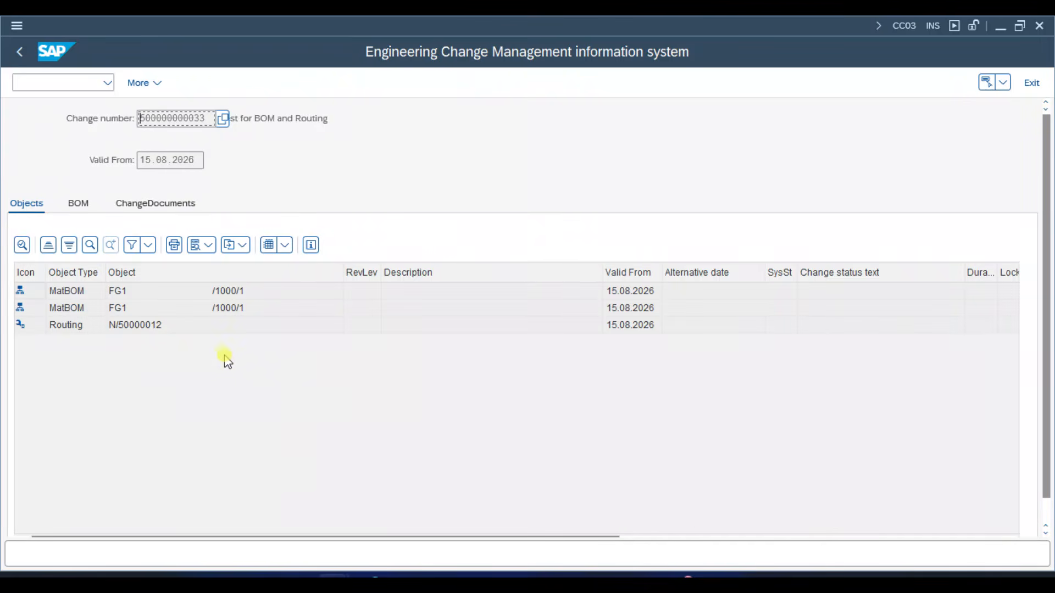
{"action": "left_click", "coordinate": [18, 53]}
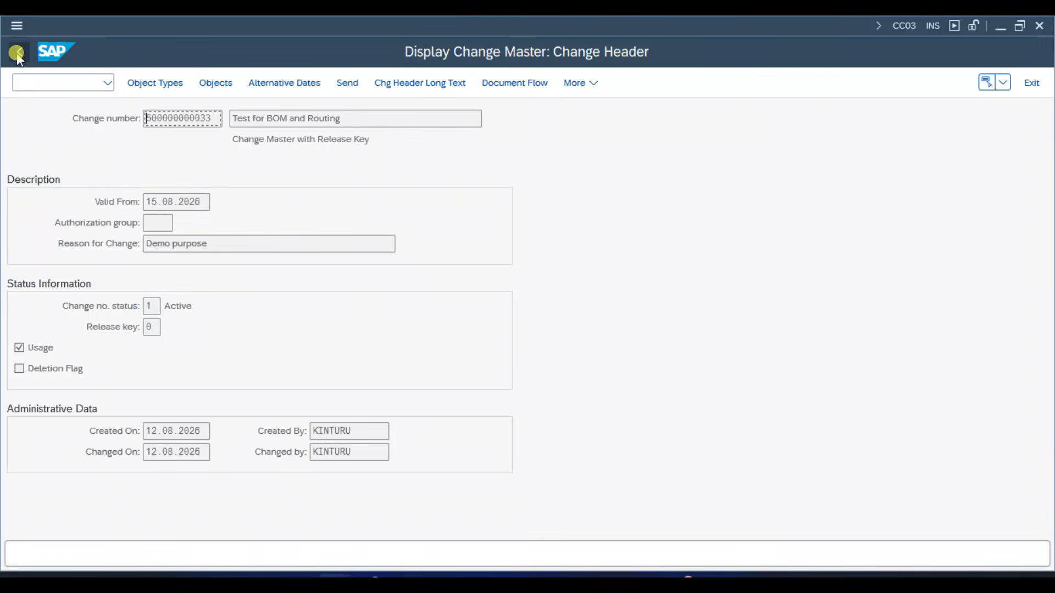
- Display the Bill of Material changes report and expand the change number's hierarchy down to the items of alternative 01
{"action": "left_click", "coordinate": [573, 82]}
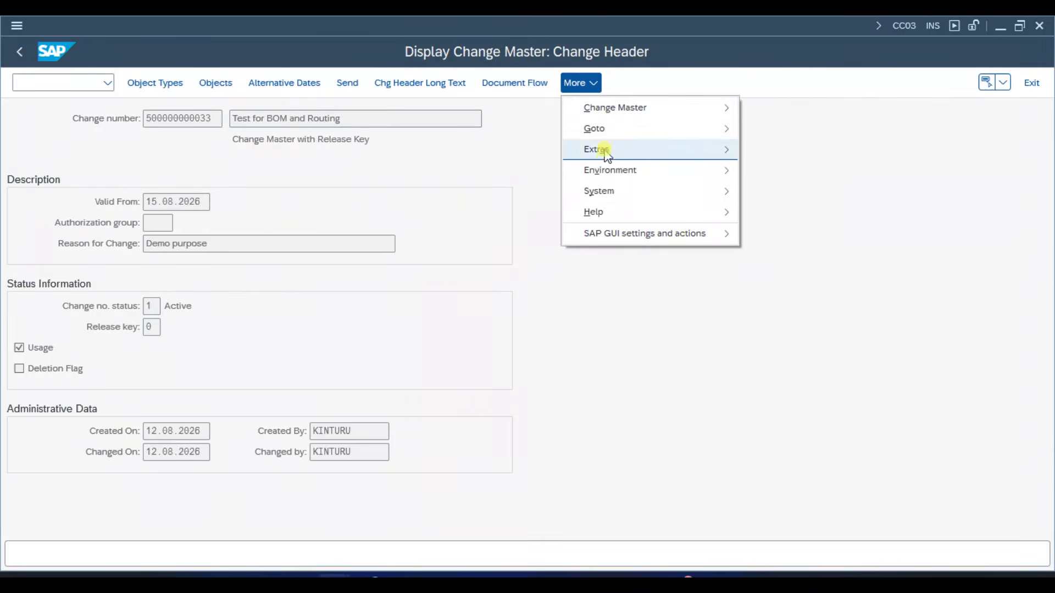
{"action": "mouse_move", "coordinate": [606, 175]}
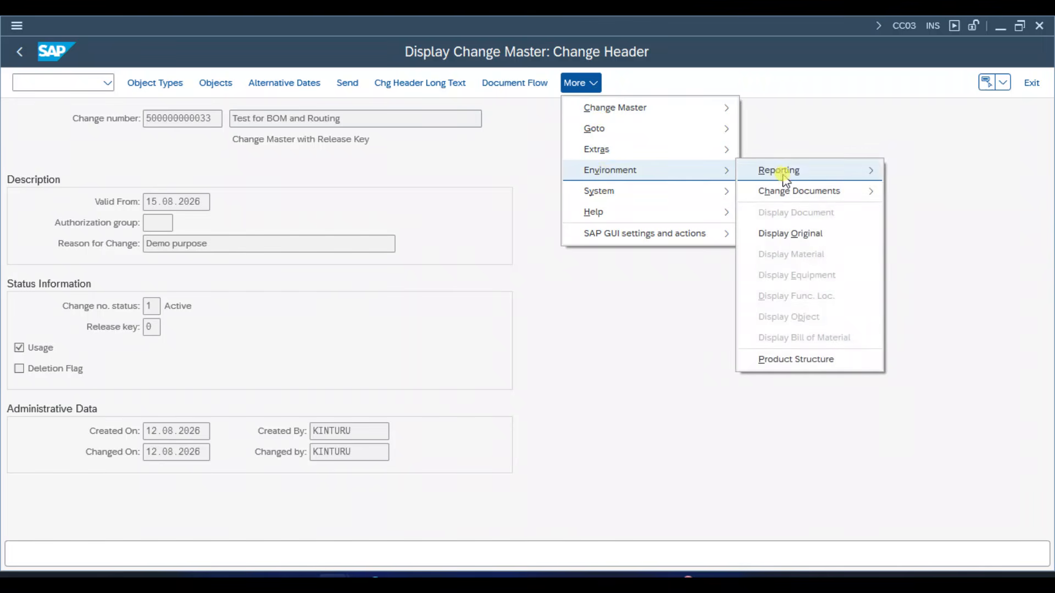
{"action": "mouse_move", "coordinate": [786, 171]}
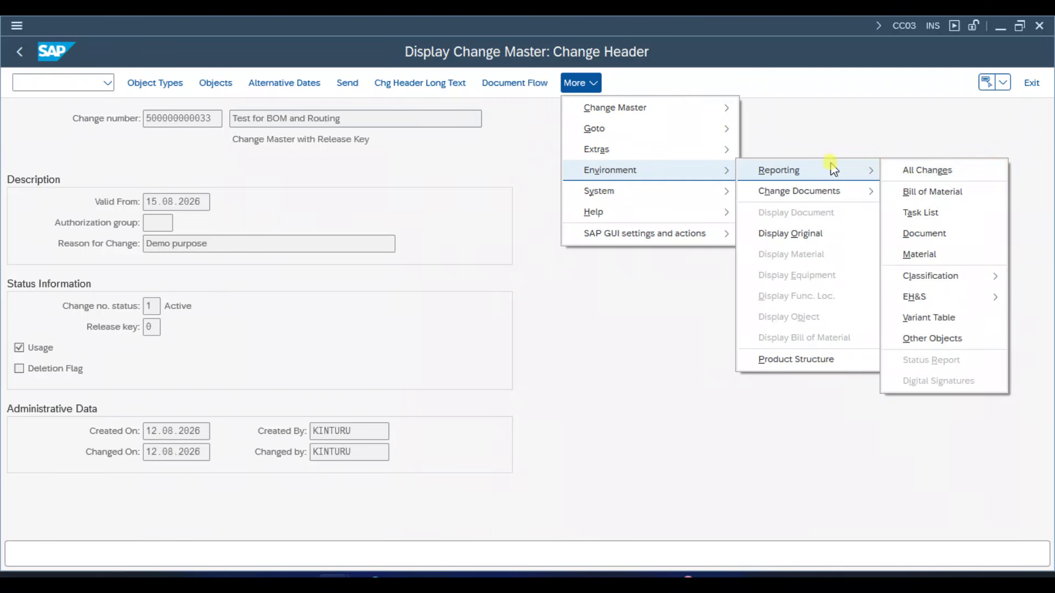
{"action": "left_click", "coordinate": [934, 192]}
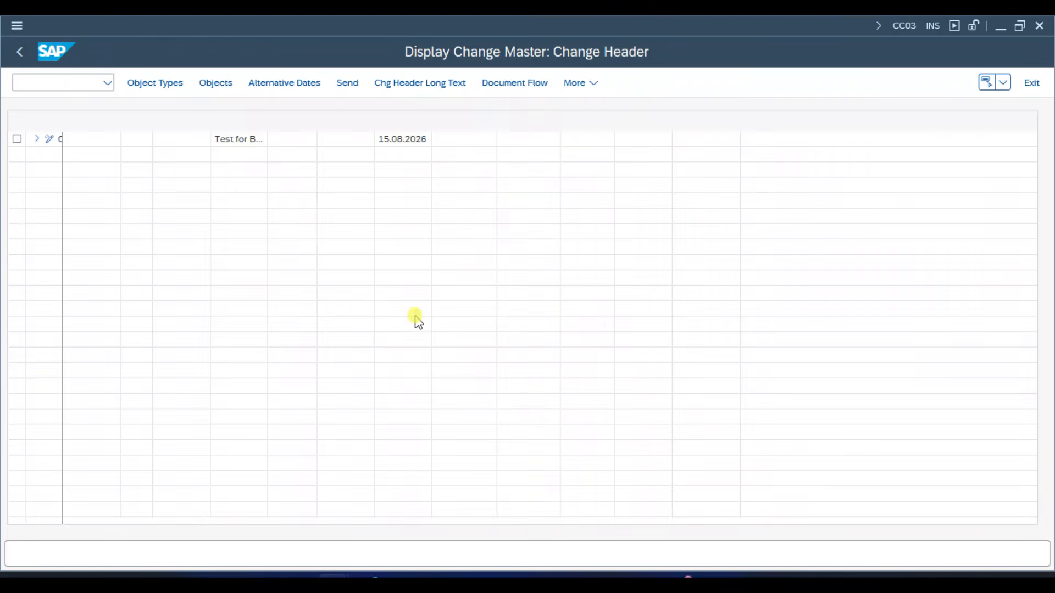
{"action": "left_click_drag", "start_coordinate": [62, 121], "coordinate": [154, 124]}
{"action": "left_click", "coordinate": [37, 138]}
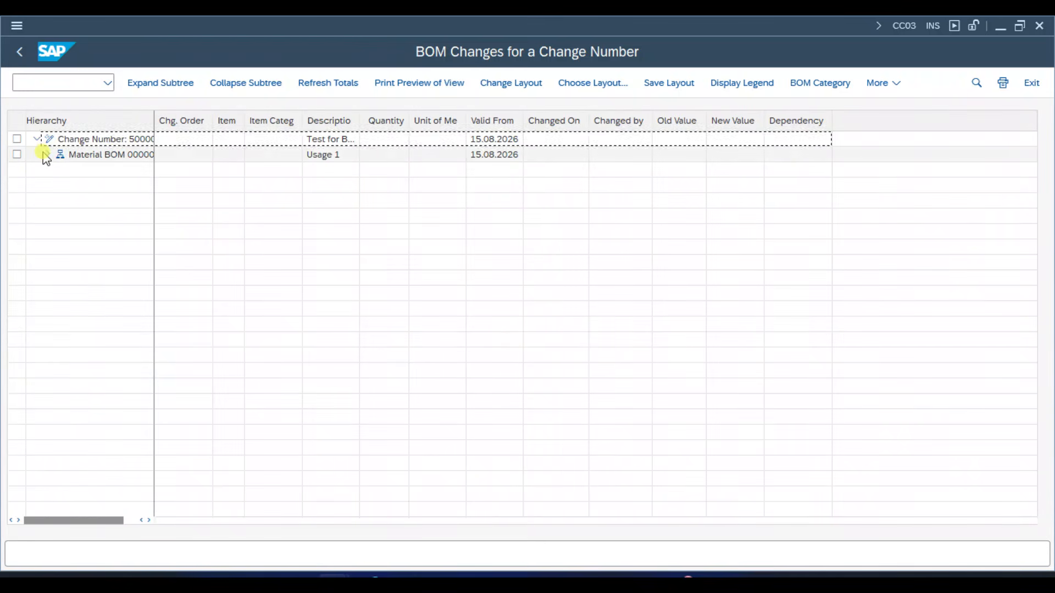
{"action": "left_click", "coordinate": [48, 154]}
{"action": "left_click", "coordinate": [59, 170]}
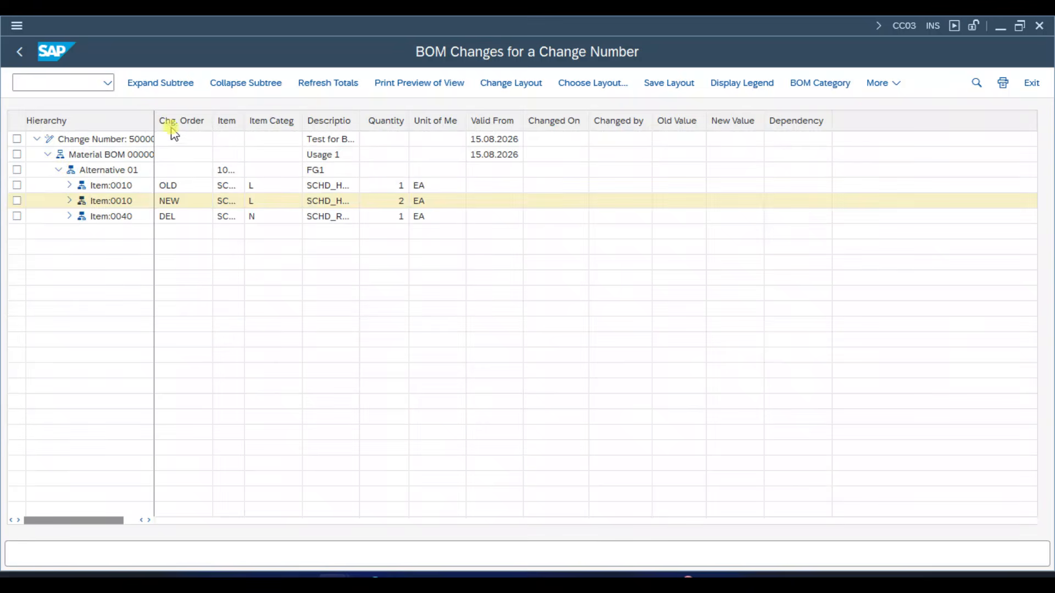
- Widen the hierarchy and item columns and expand the change details of both items 0010 and item 0040
{"action": "left_click_drag", "start_coordinate": [153, 118], "coordinate": [260, 122]}
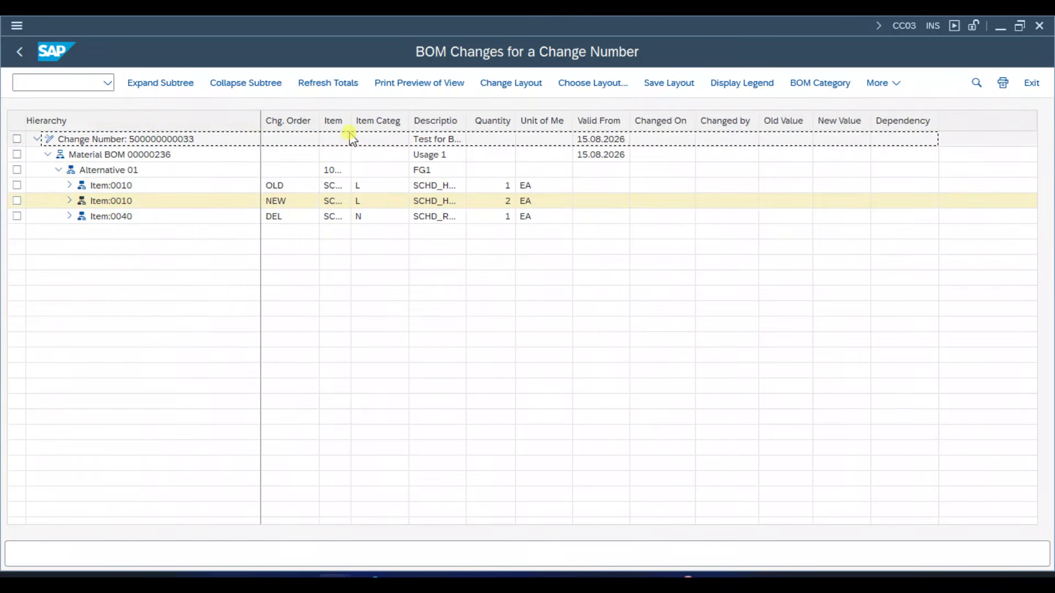
{"action": "left_click_drag", "start_coordinate": [371, 125], "coordinate": [476, 123]}
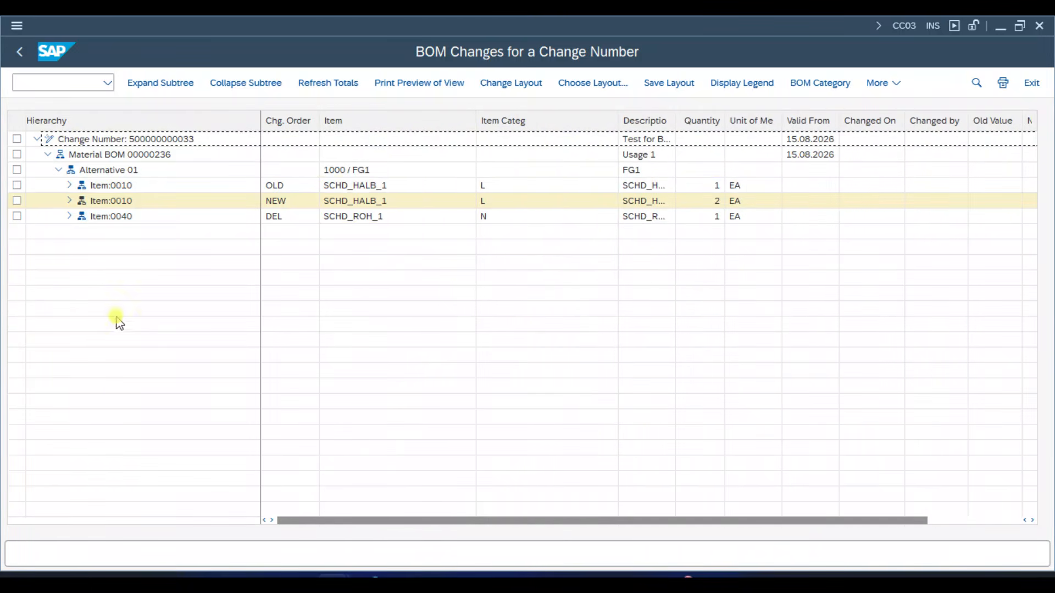
{"action": "left_click", "coordinate": [69, 185]}
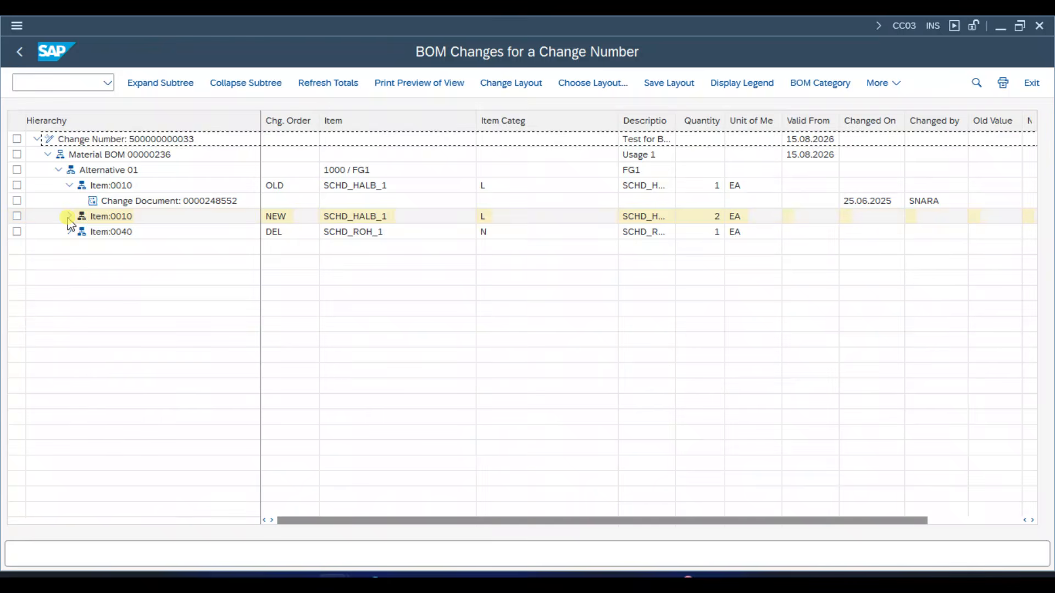
{"action": "left_click", "coordinate": [69, 216]}
{"action": "left_click", "coordinate": [69, 402]}
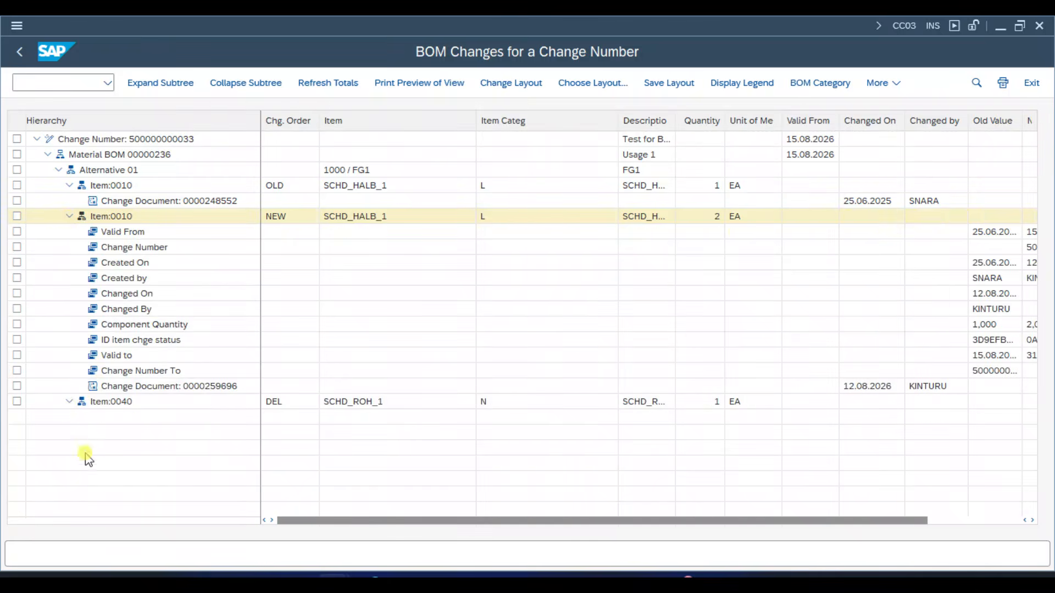
{"action": "left_click", "coordinate": [216, 466]}
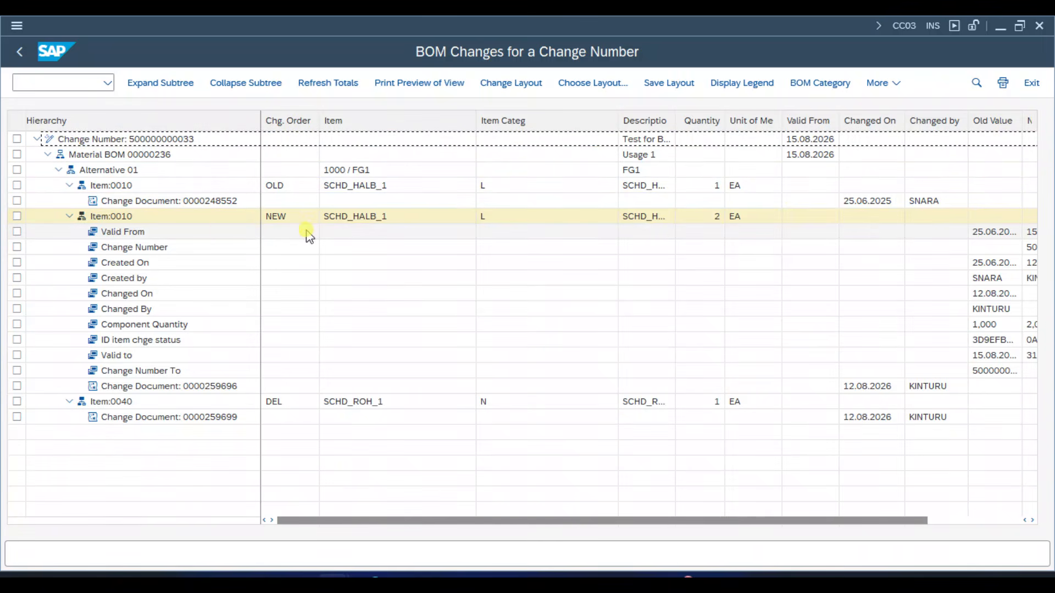
- Examine the OLD item 0010, its change document and its changed-on date
{"action": "left_click", "coordinate": [107, 187]}
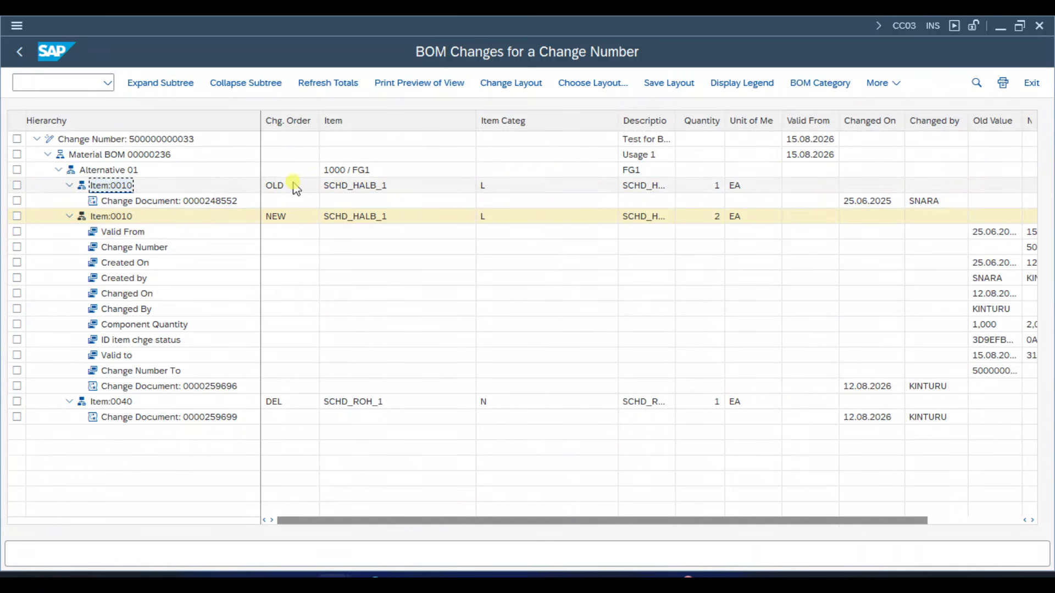
{"action": "left_click", "coordinate": [162, 201]}
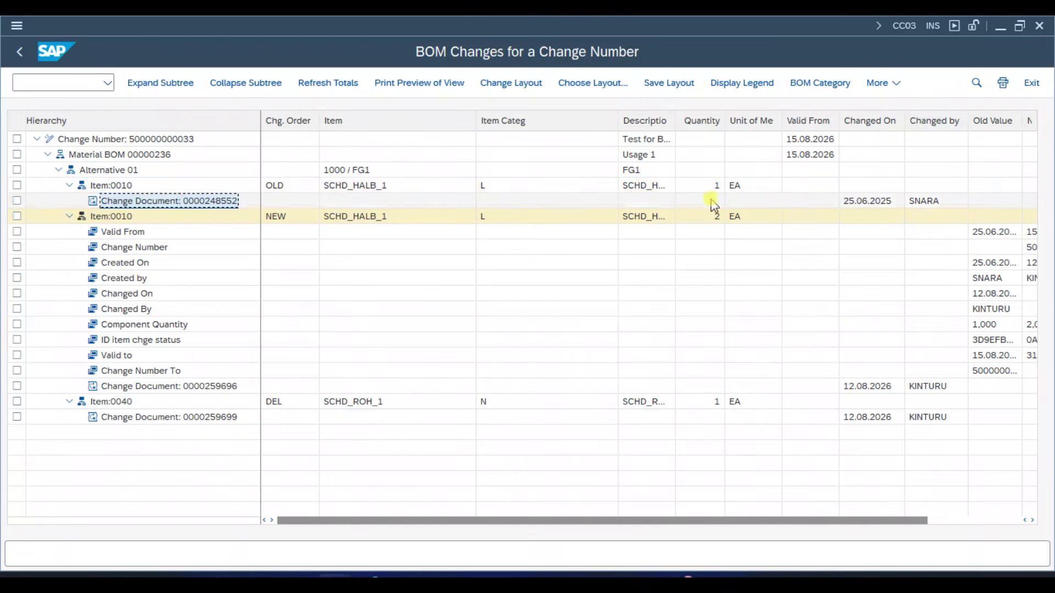
{"action": "left_click", "coordinate": [863, 204]}
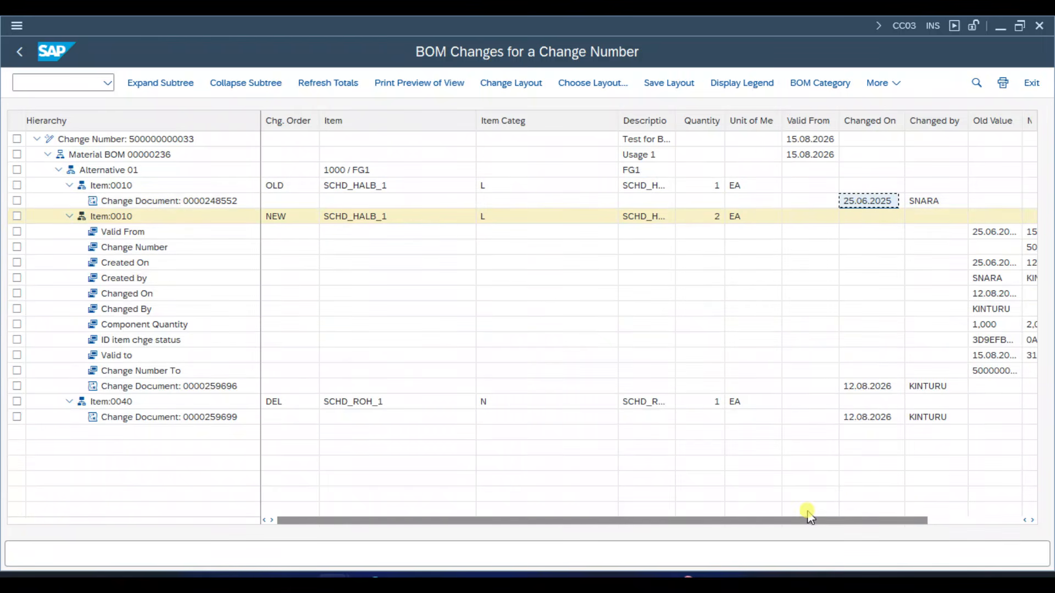
- Widen the Old Value and New Value columns of the BOM changes report so their entries are fully readable
{"action": "left_click_drag", "start_coordinate": [819, 519], "coordinate": [966, 520]}
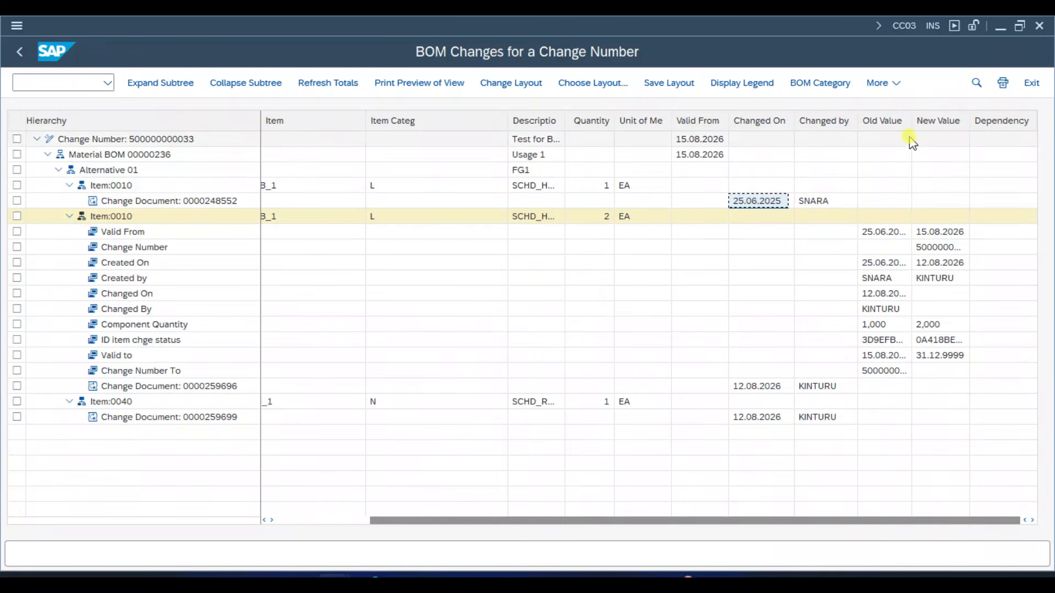
{"action": "left_click_drag", "start_coordinate": [912, 120], "coordinate": [1036, 121]}
{"action": "left_click", "coordinate": [996, 122]}
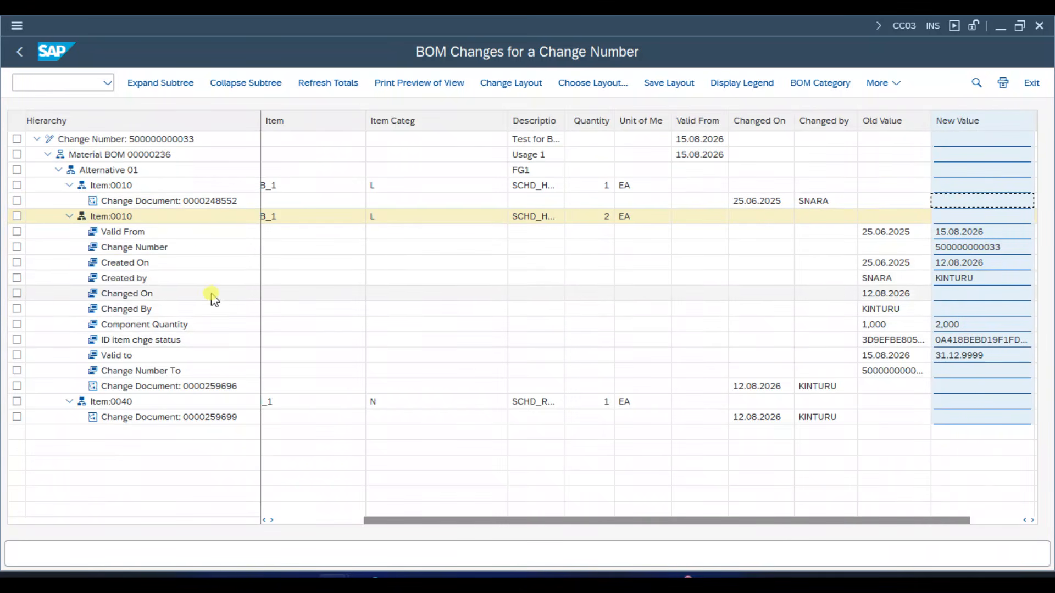
- Examine the old and new Valid From, Change Number, Created On and Created by values of the NEW item 0010
{"action": "left_click", "coordinate": [143, 235]}
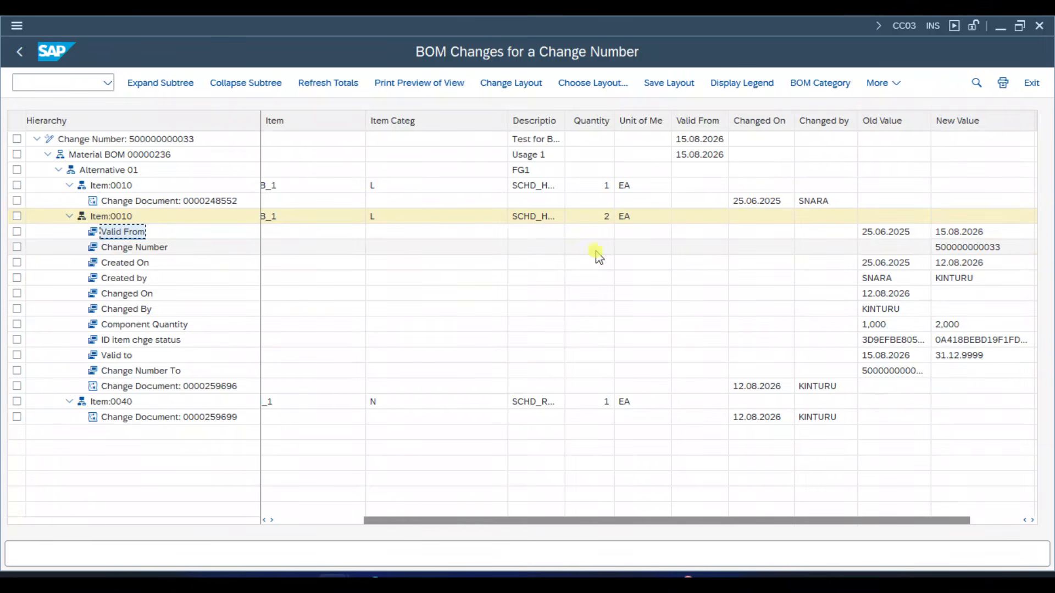
{"action": "left_click", "coordinate": [886, 233]}
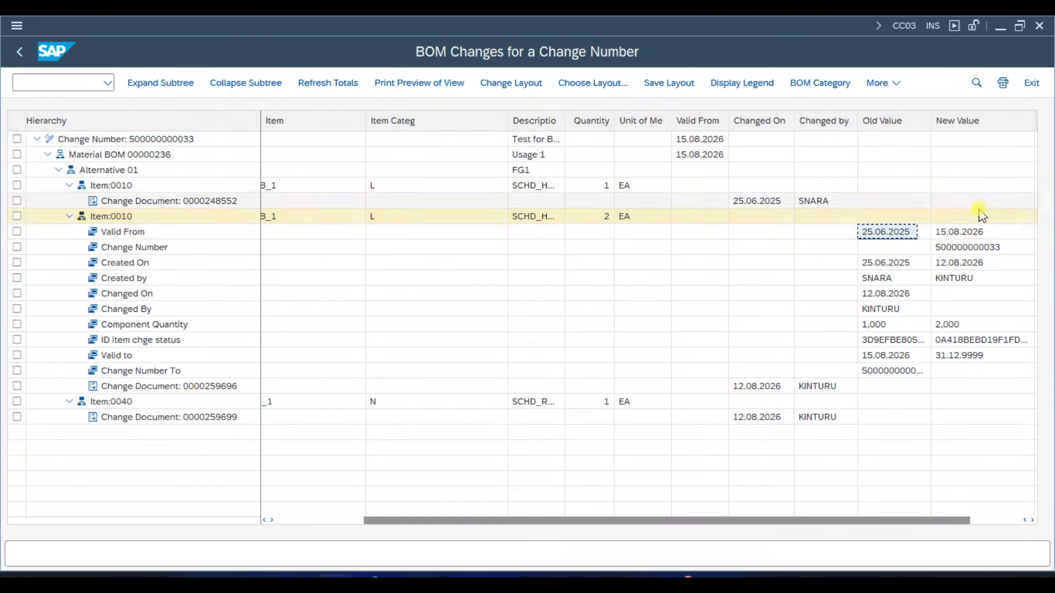
{"action": "left_click", "coordinate": [976, 235]}
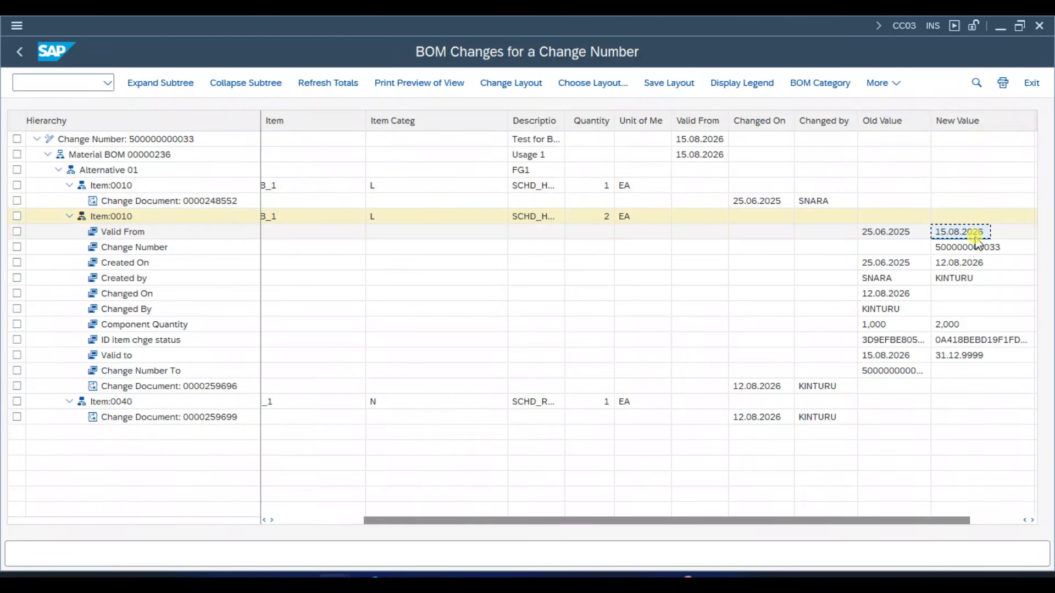
{"action": "left_click", "coordinate": [967, 247]}
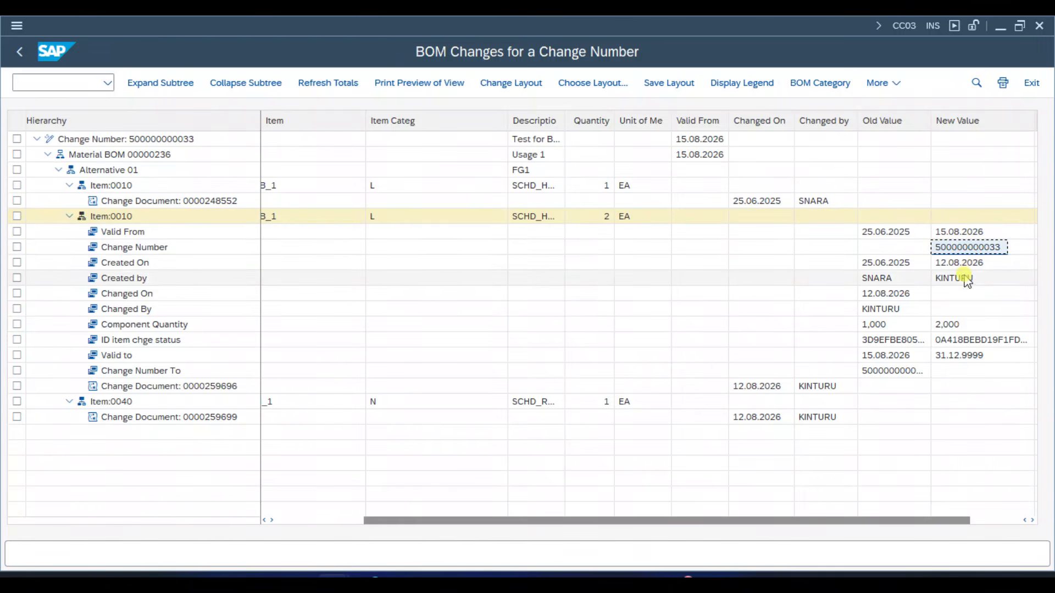
{"action": "left_click", "coordinate": [968, 263]}
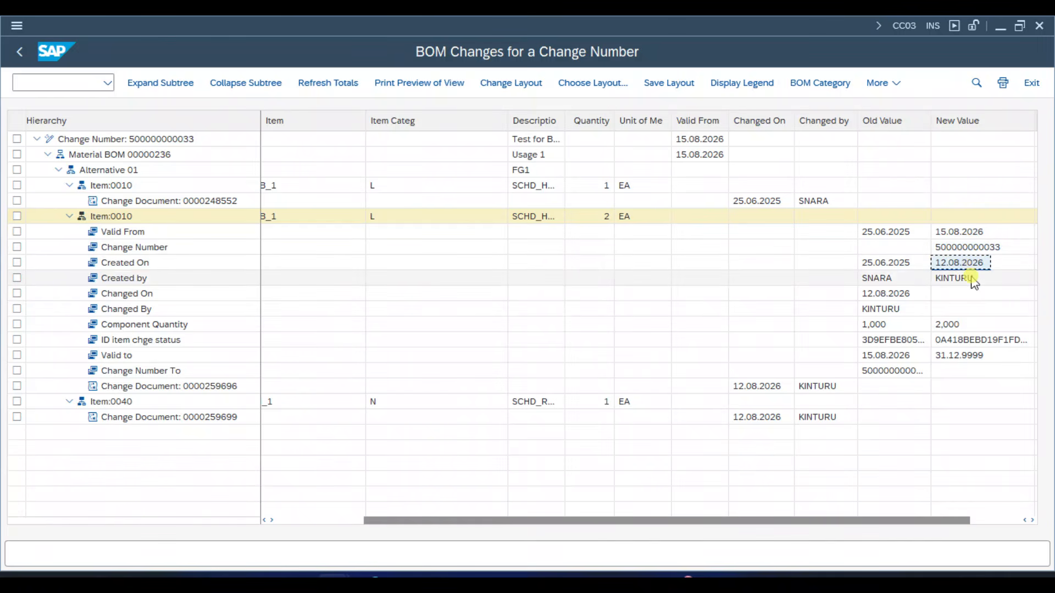
{"action": "left_click", "coordinate": [972, 279]}
- Compare the old and new Component Quantity values of the NEW item 0010
{"action": "left_click", "coordinate": [964, 326]}
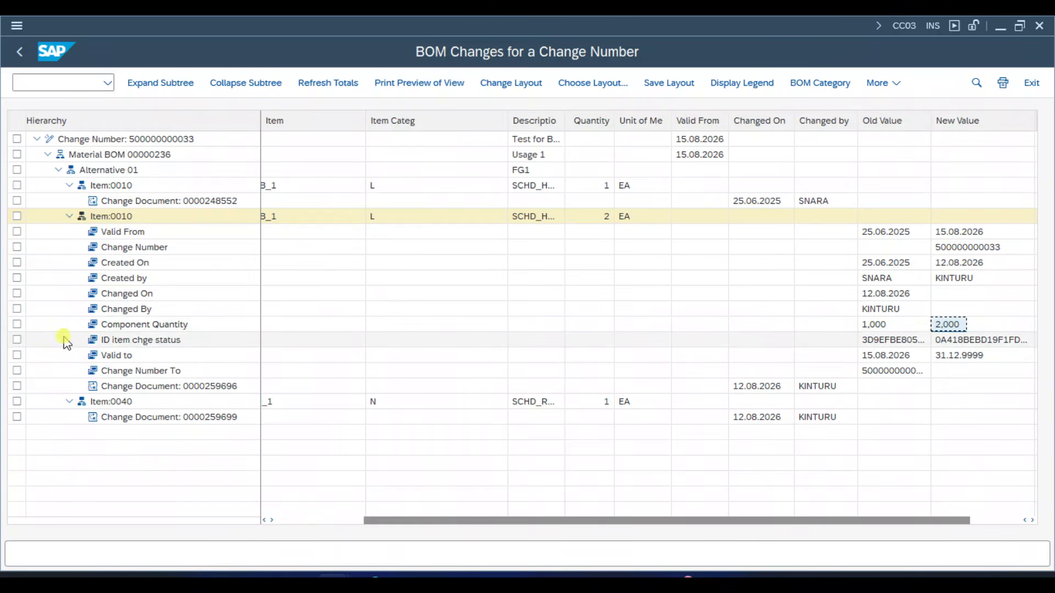
{"action": "left_click", "coordinate": [17, 324]}
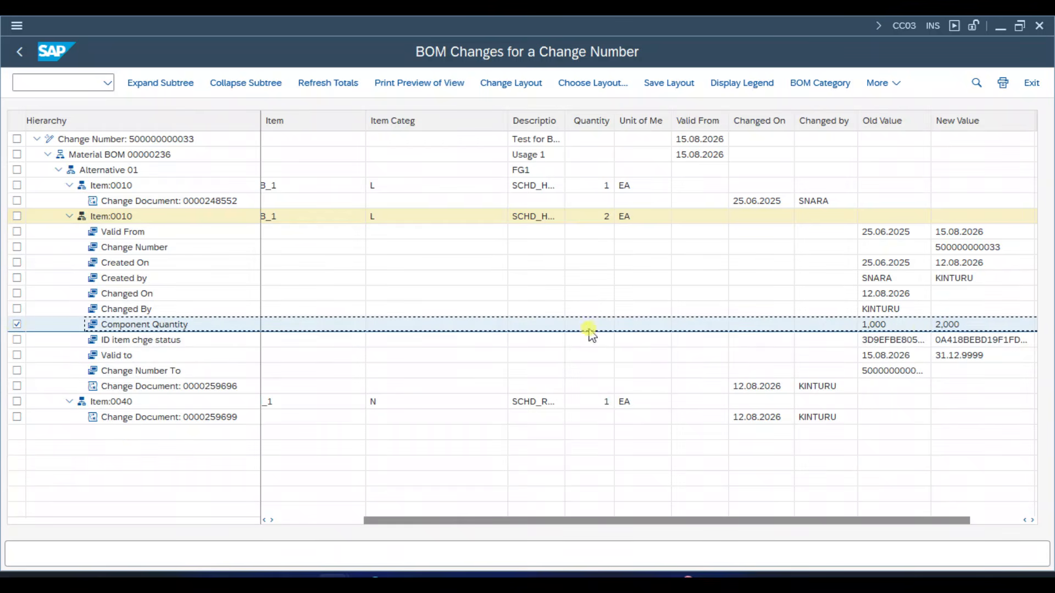
{"action": "left_click", "coordinate": [879, 329]}
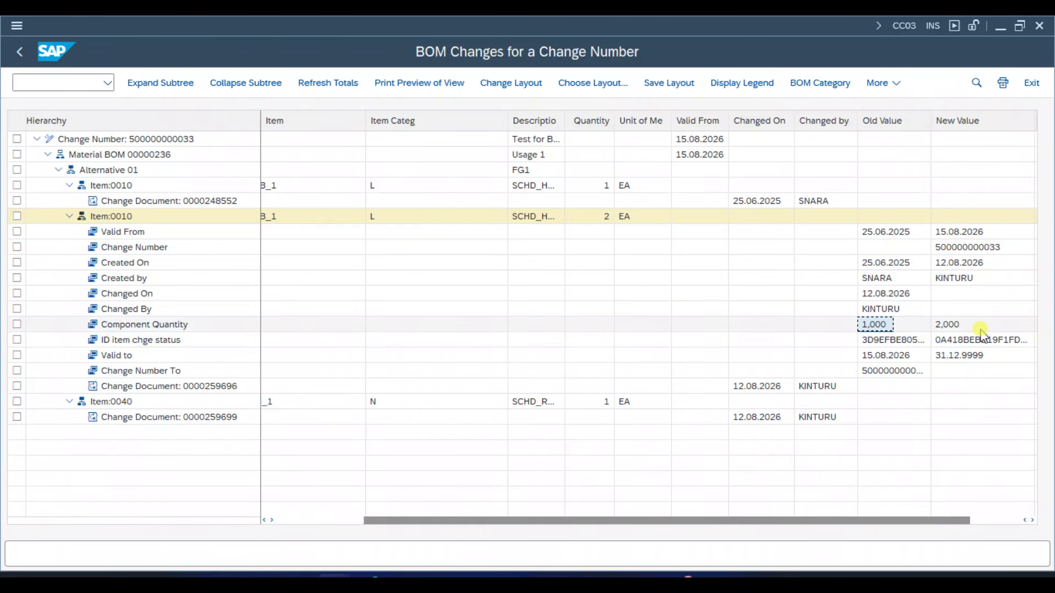
{"action": "left_click", "coordinate": [981, 328]}
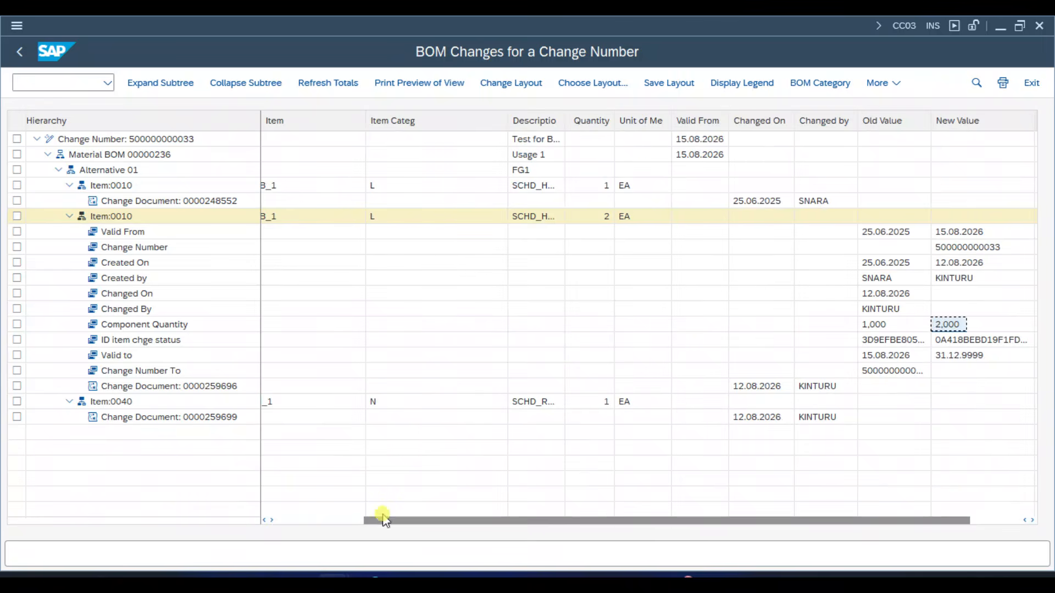
- Examine the deleted item 0040 and its change document's date, widening the description column to read the component names
{"action": "left_click_drag", "start_coordinate": [384, 520], "coordinate": [279, 519]}
{"action": "left_click", "coordinate": [107, 401]}
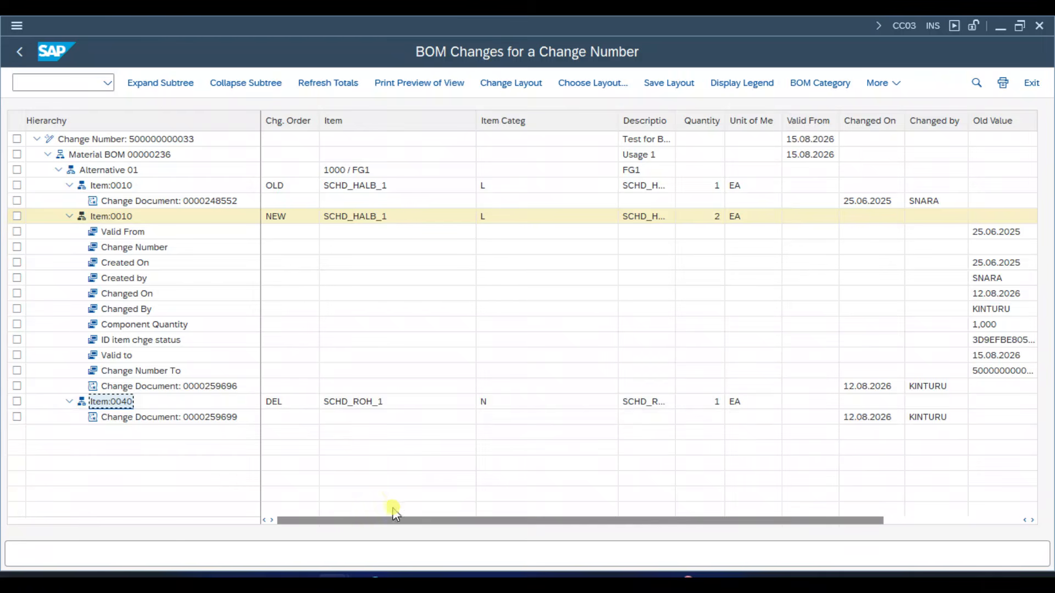
{"action": "left_click_drag", "start_coordinate": [407, 520], "coordinate": [708, 520]}
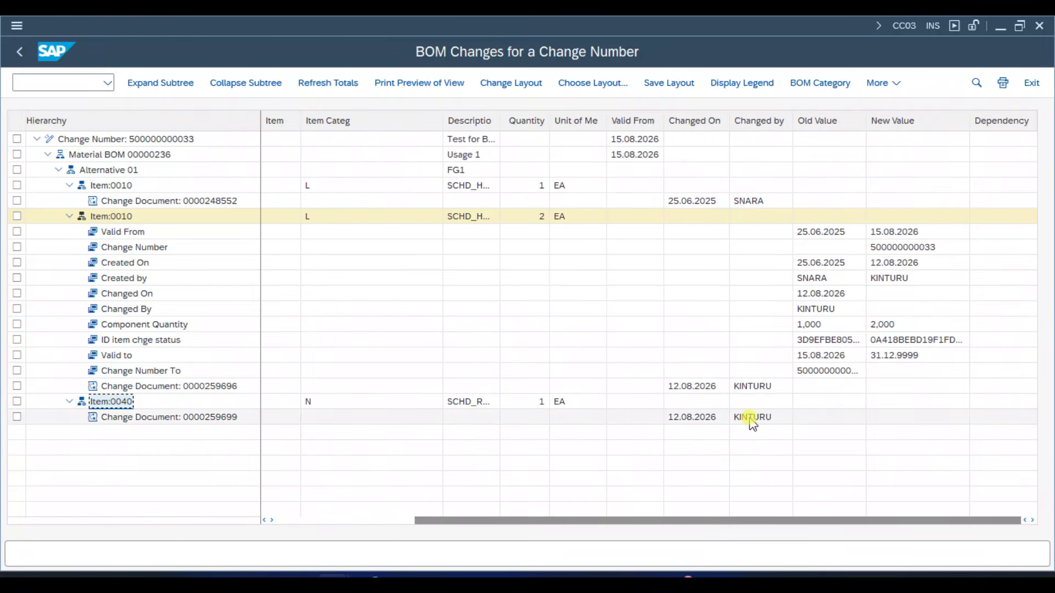
{"action": "left_click", "coordinate": [690, 419]}
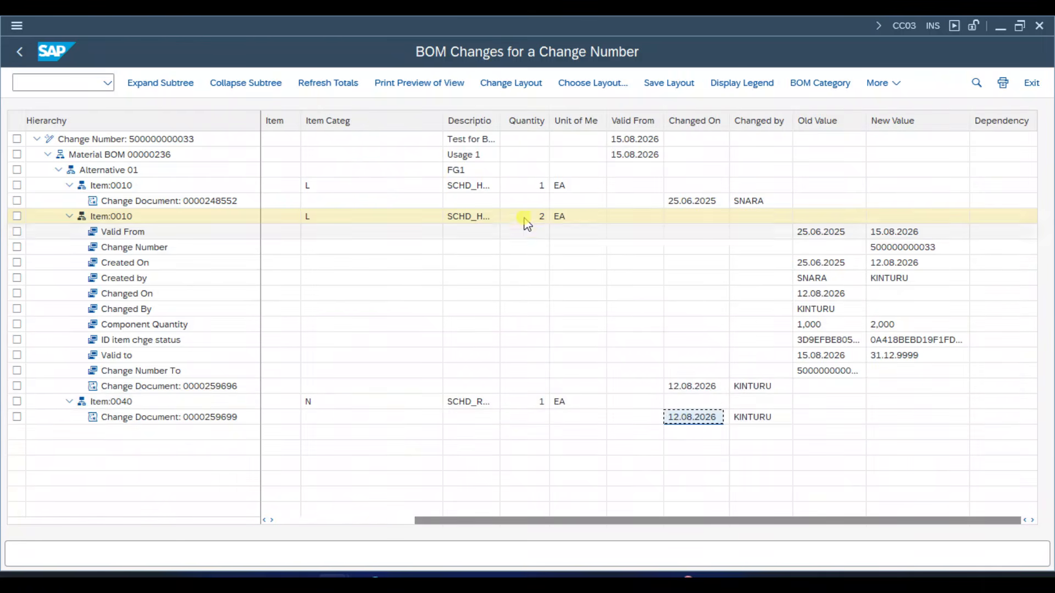
{"action": "left_click_drag", "start_coordinate": [500, 121], "coordinate": [555, 121]}
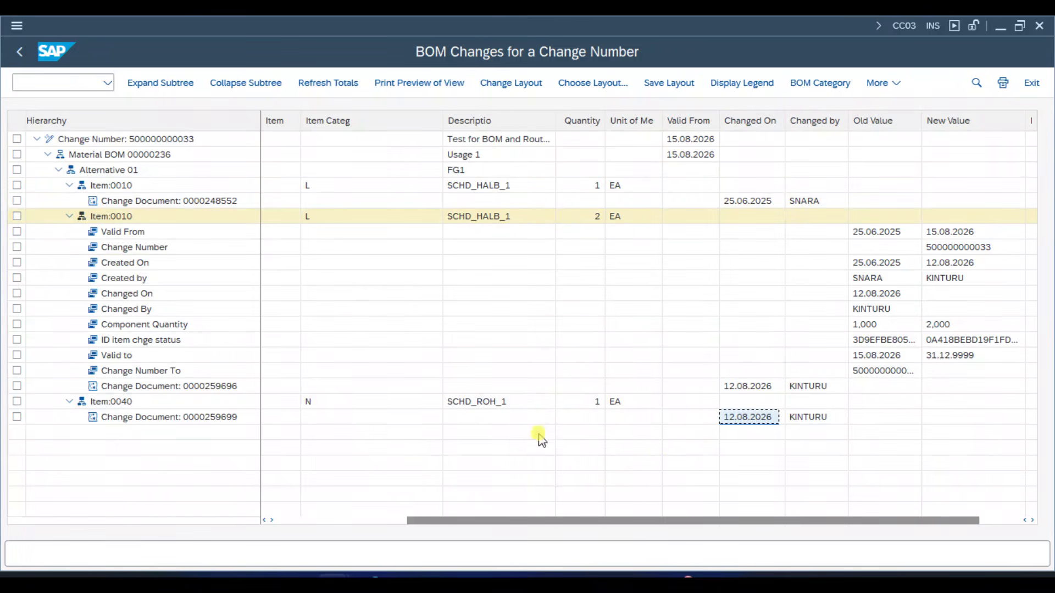
{"action": "left_click_drag", "start_coordinate": [967, 520], "coordinate": [989, 520]}
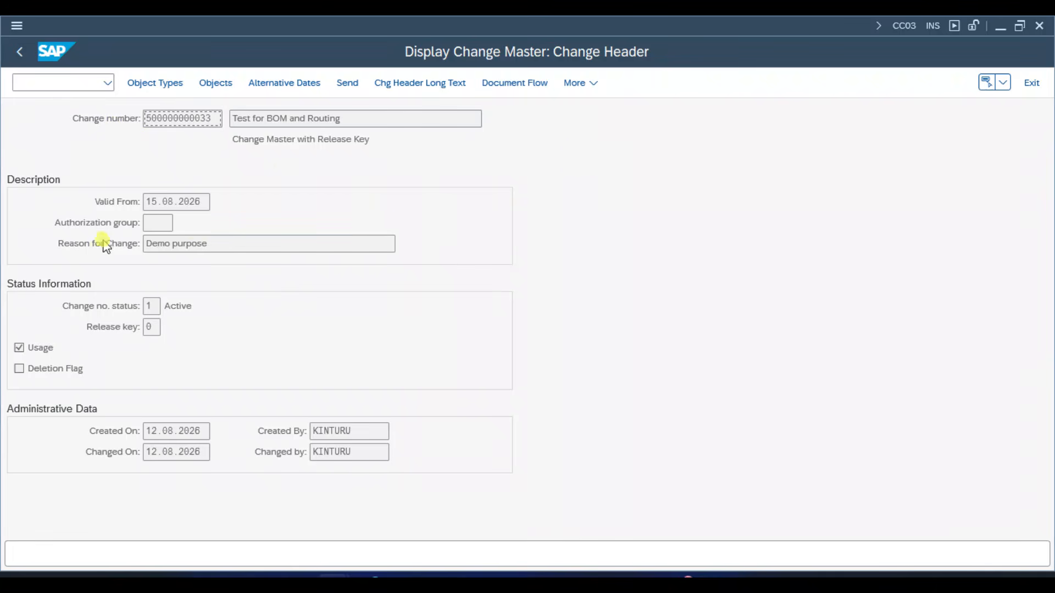
- Check the valid-from date in the change header and switch the change master from display to change mode
{"action": "left_click_drag", "start_coordinate": [145, 202], "coordinate": [214, 202]}
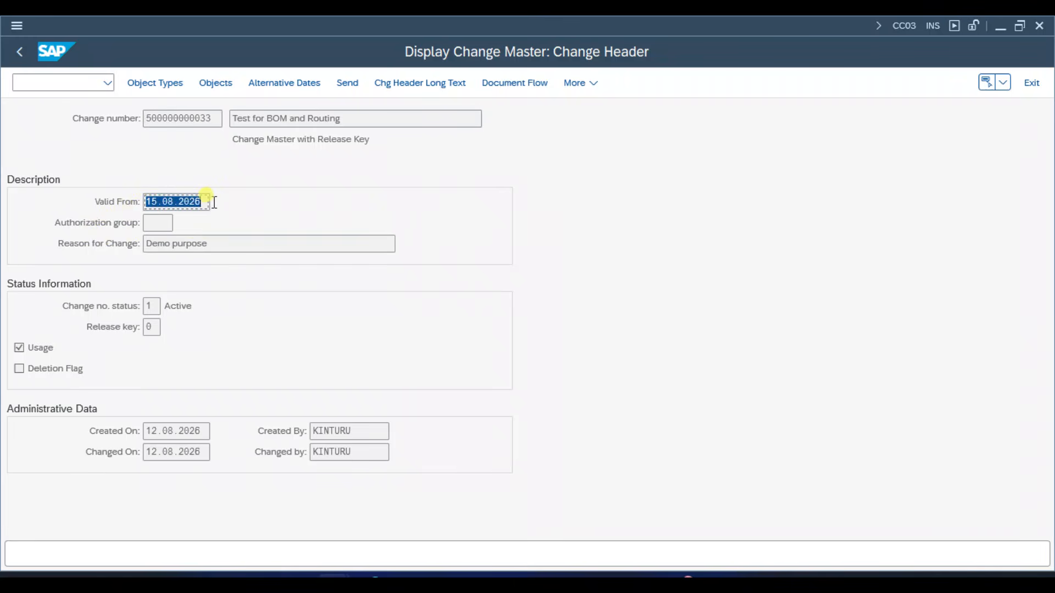
{"action": "left_click", "coordinate": [583, 84]}
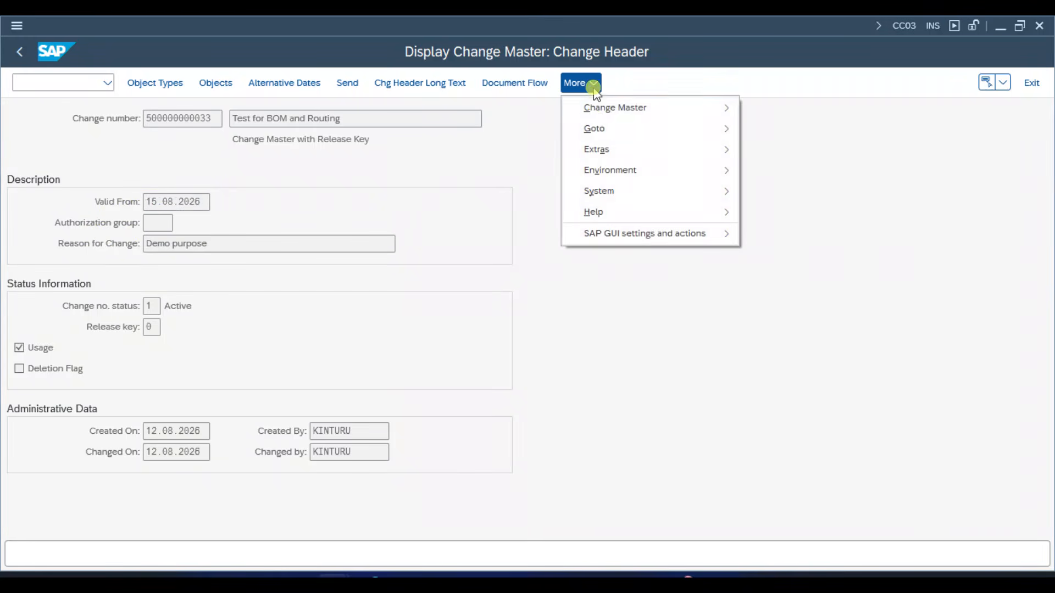
{"action": "mouse_move", "coordinate": [628, 118]}
{"action": "left_click", "coordinate": [775, 144]}
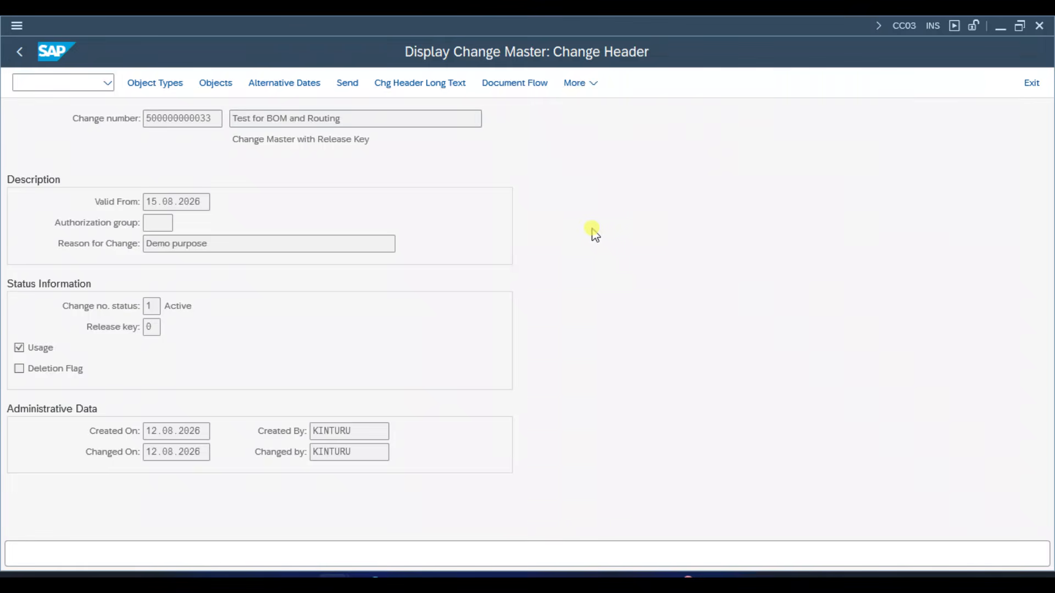
{"action": "key", "text": "Return"}
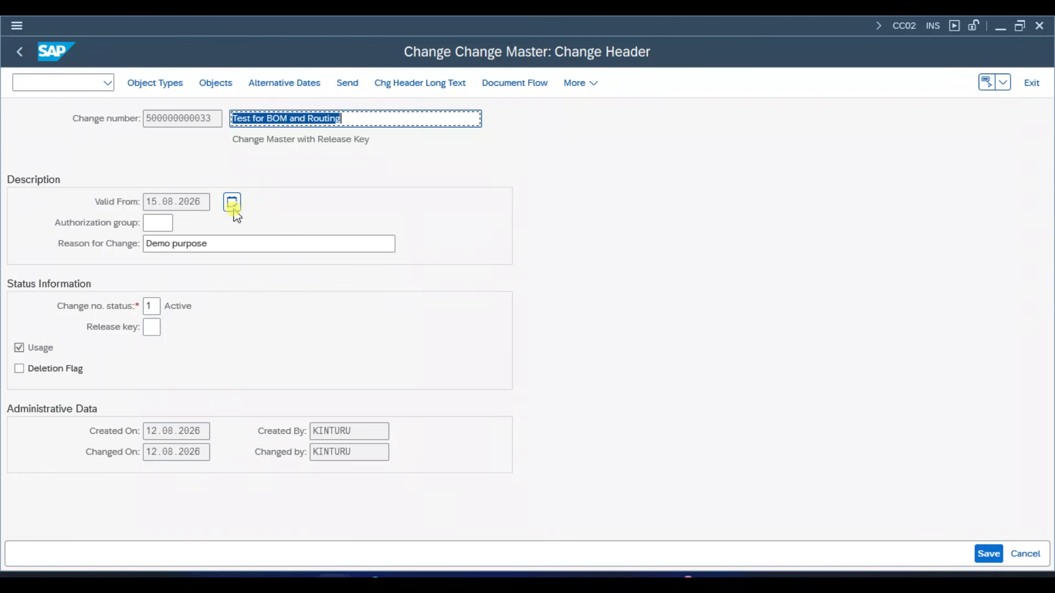
- Shift the change master's valid-from date to 18.08.2026 and save the change master
{"action": "left_click", "coordinate": [233, 213]}
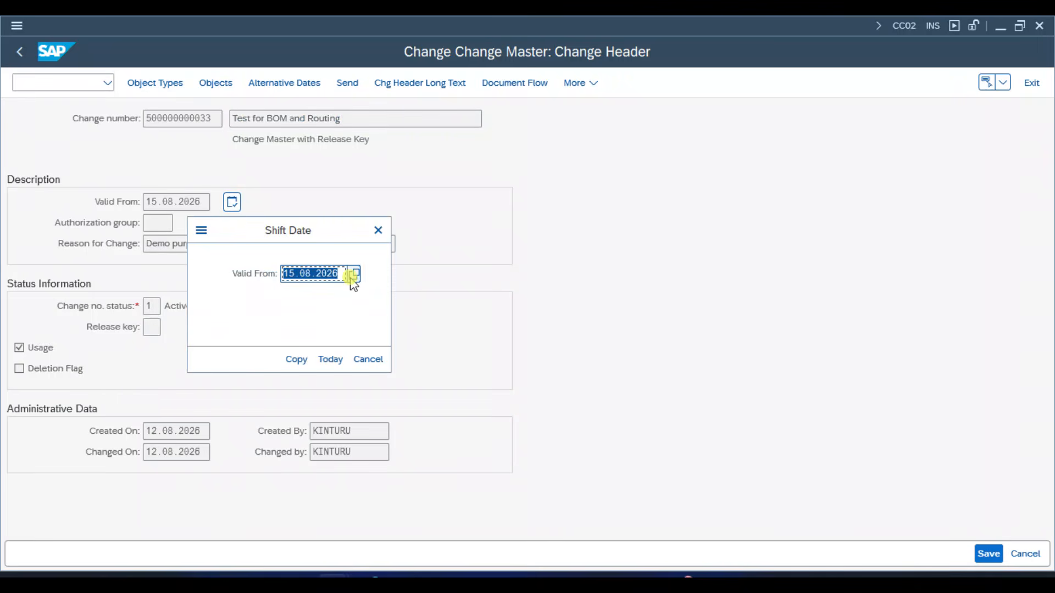
{"action": "left_click", "coordinate": [353, 274]}
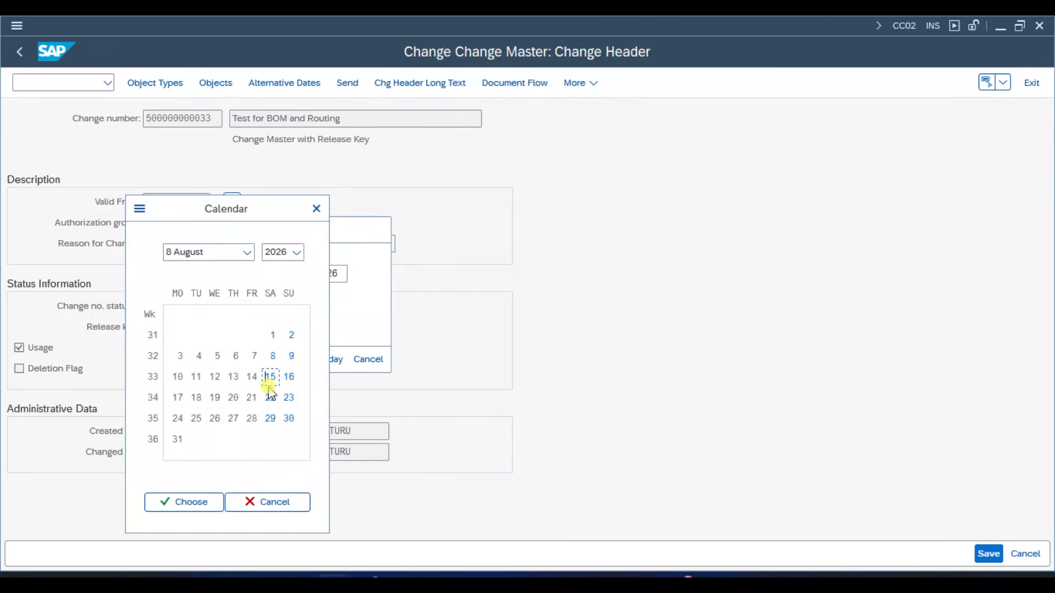
{"action": "double_click", "coordinate": [198, 397]}
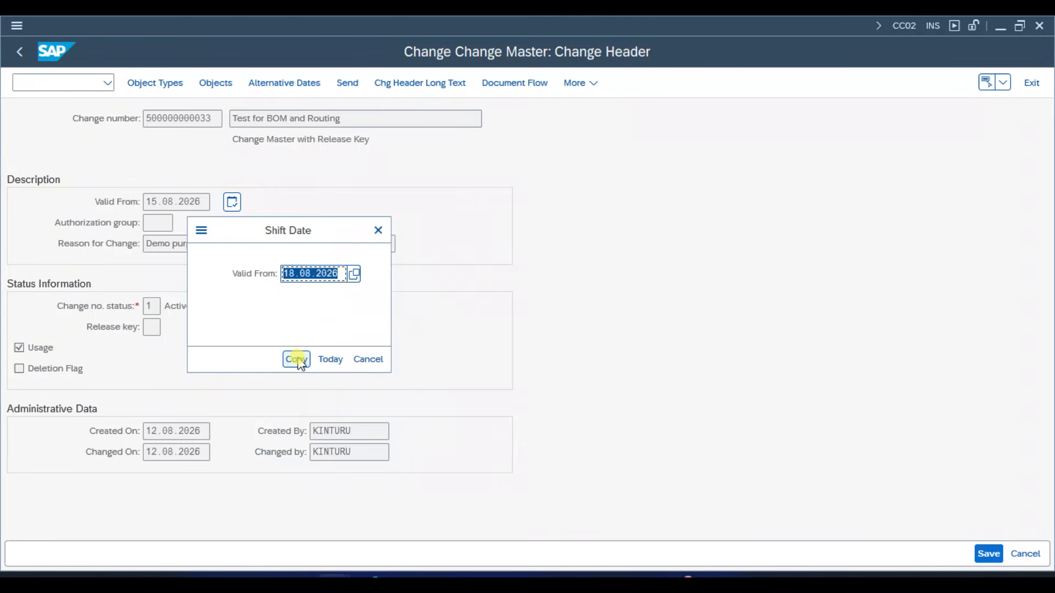
{"action": "left_click", "coordinate": [297, 360]}
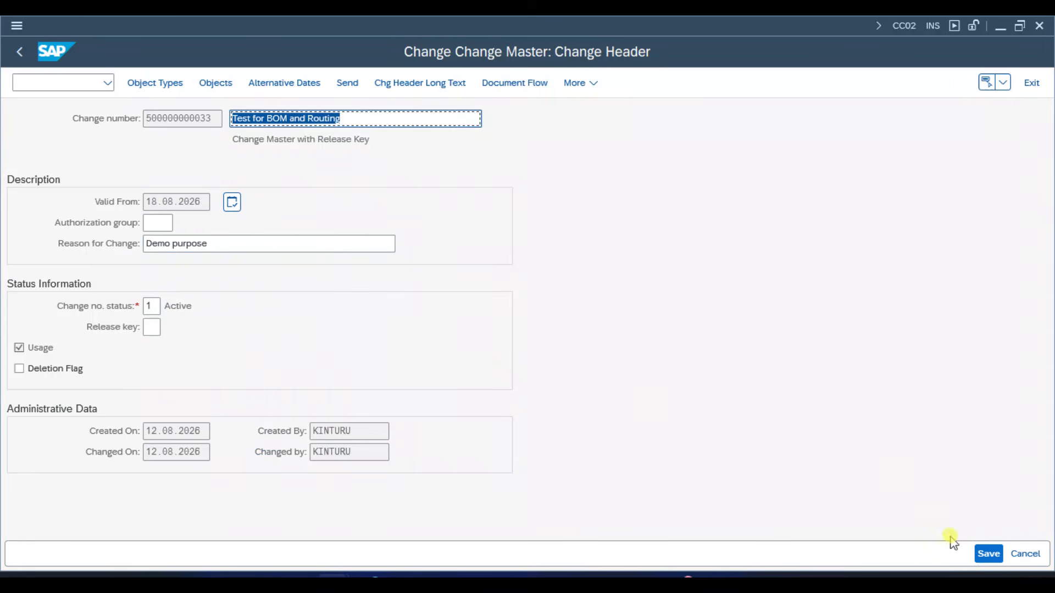
{"action": "left_click", "coordinate": [988, 553]}
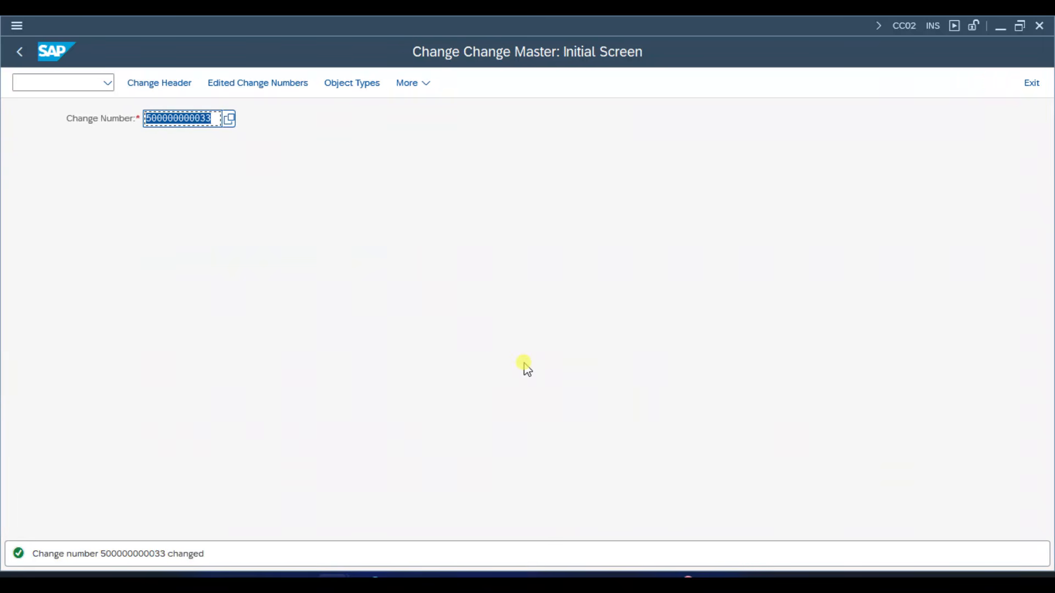
- Open transaction CS03 for displaying the material BOM
{"action": "key", "text": "ctrl+slash"}
{"action": "type", "text": "/NCS03"}
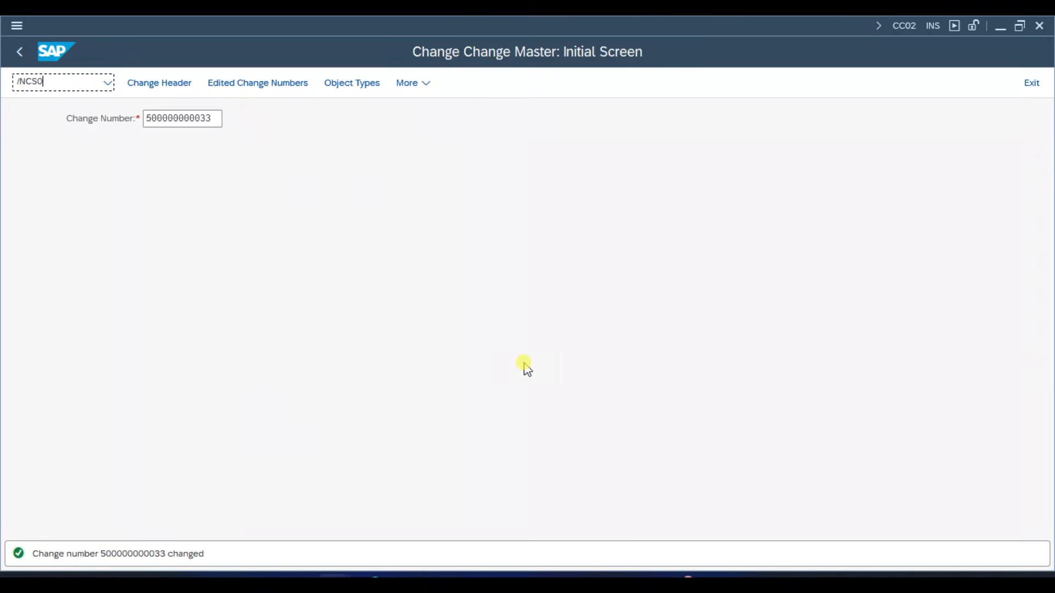
{"action": "key", "text": "Return"}
{"action": "key", "text": "Tab"}
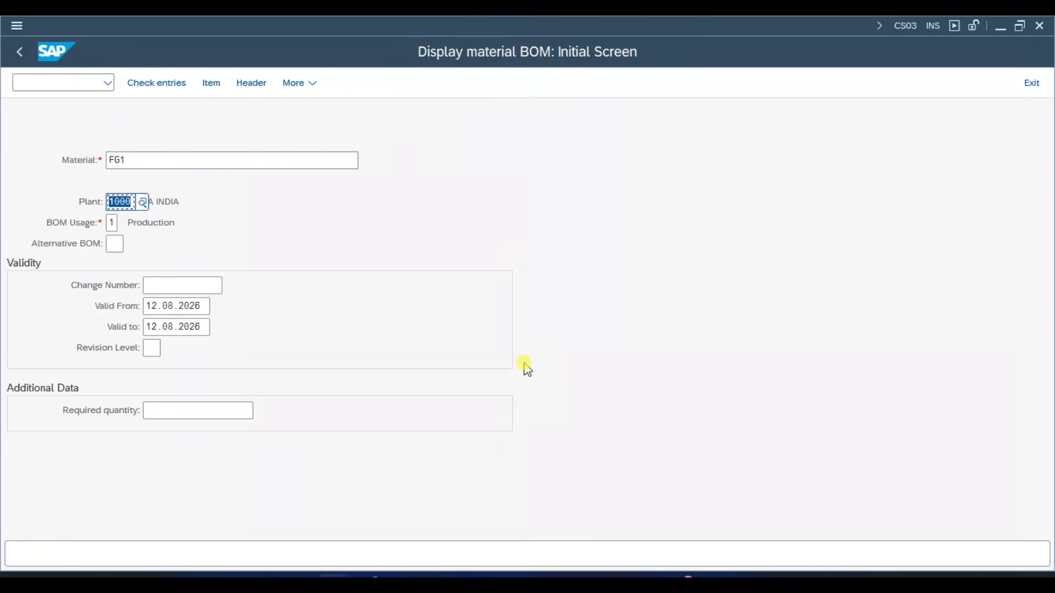
{"action": "key", "text": "Tab"}
{"action": "key", "text": "Tab"}
{"action": "key", "text": "Tab"}
{"action": "key", "text": "space"}
{"action": "key", "text": "Down"}
{"action": "key", "text": "Return"}
{"action": "key", "text": "Return"}
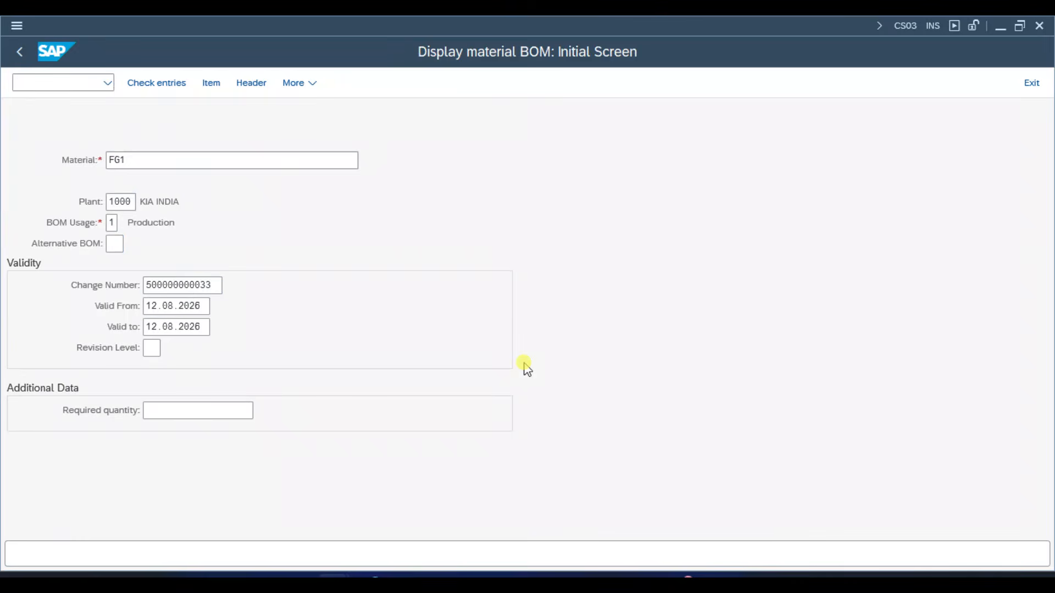
{"action": "left_click", "coordinate": [151, 305]}
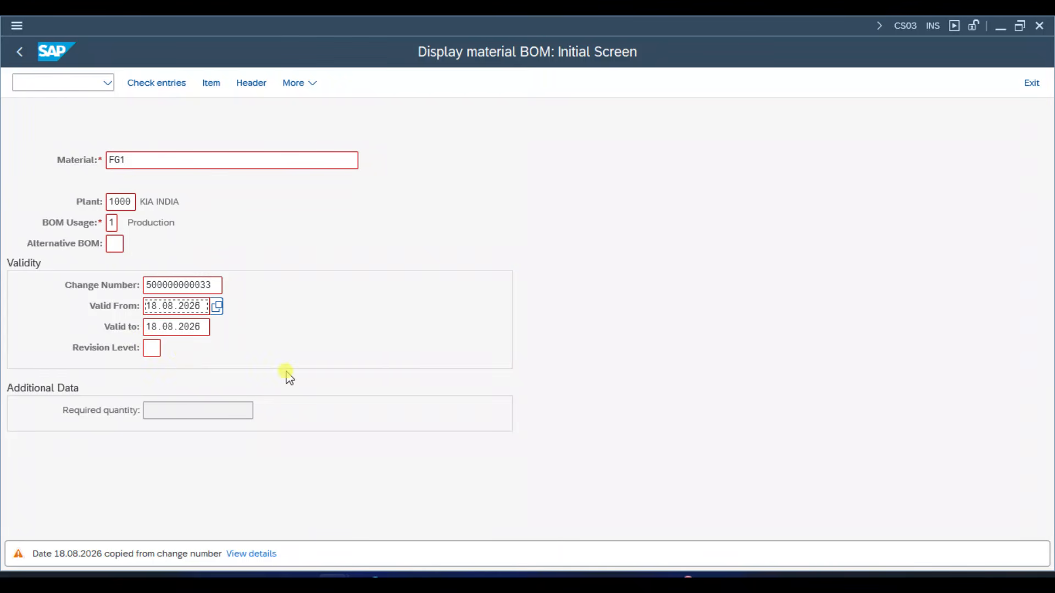
{"action": "key", "text": "Return"}
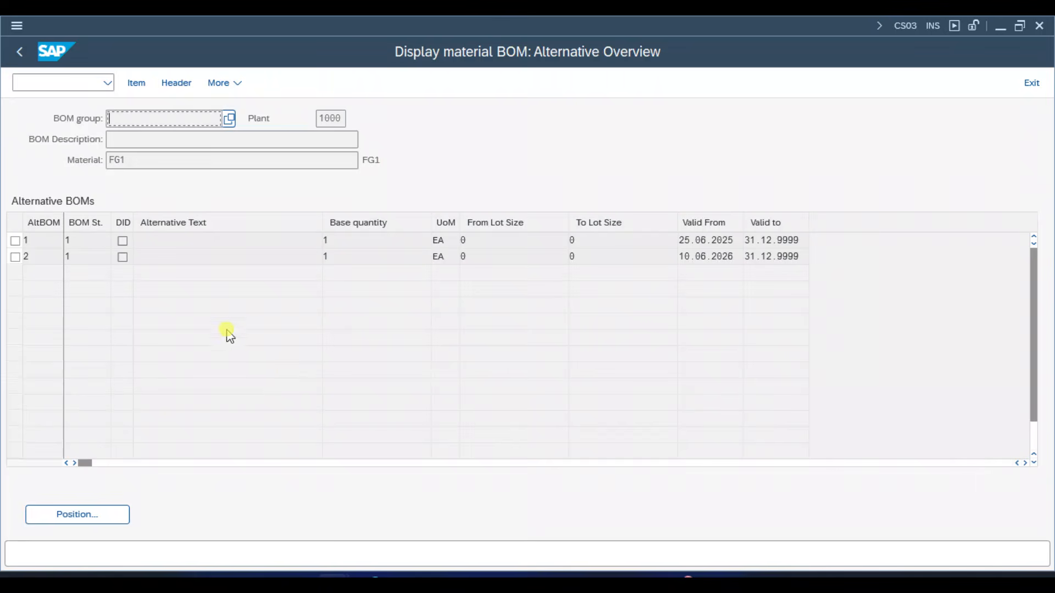
- Open alternative 1 of FG1's BOM and check the valid-from date of item 0010
{"action": "double_click", "coordinate": [48, 240]}
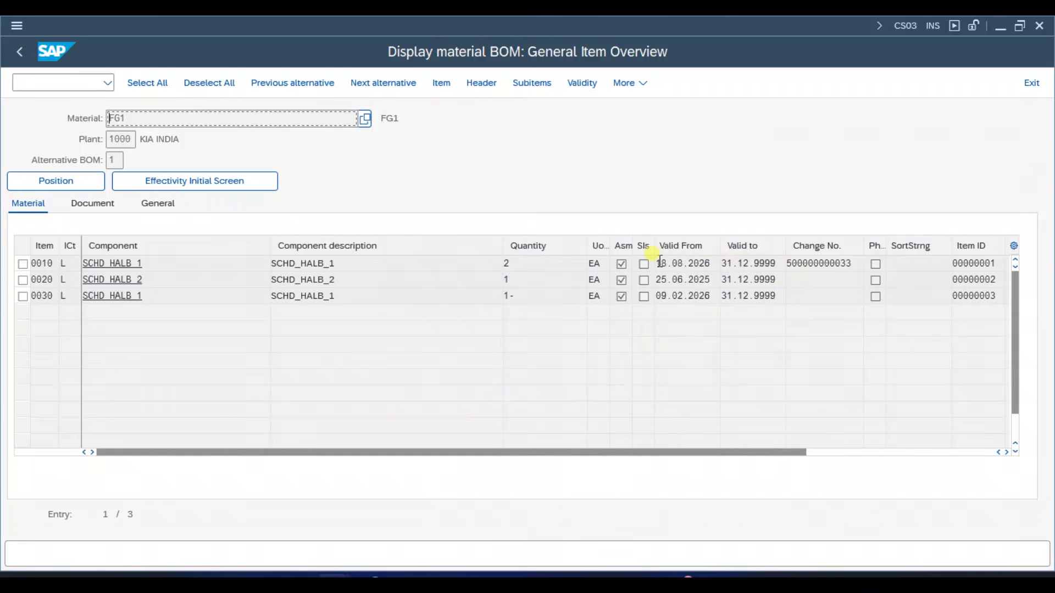
{"action": "left_click_drag", "start_coordinate": [658, 264], "coordinate": [713, 264]}
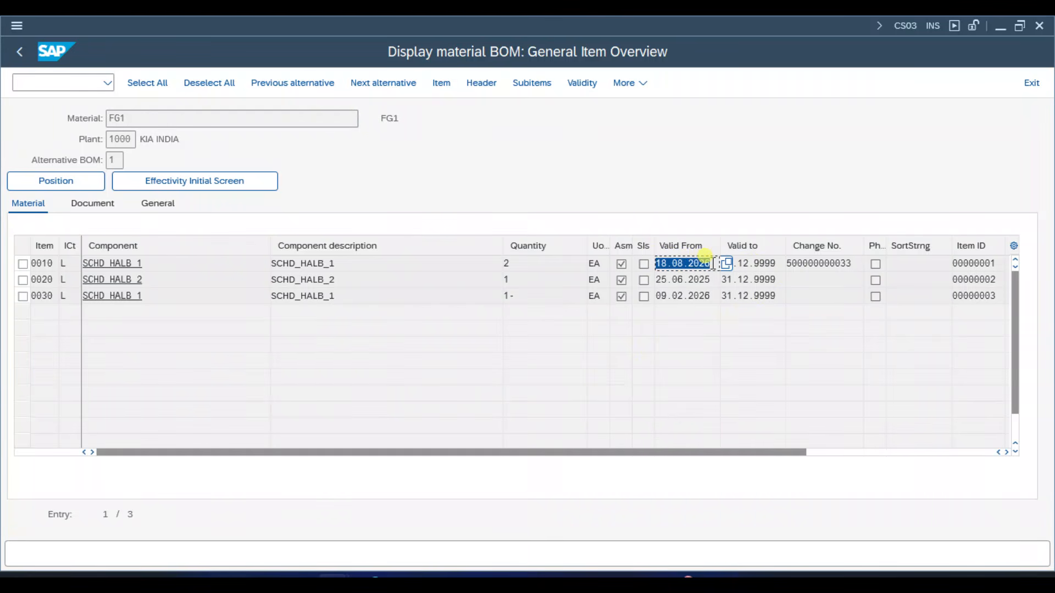
{"action": "left_click", "coordinate": [713, 264]}
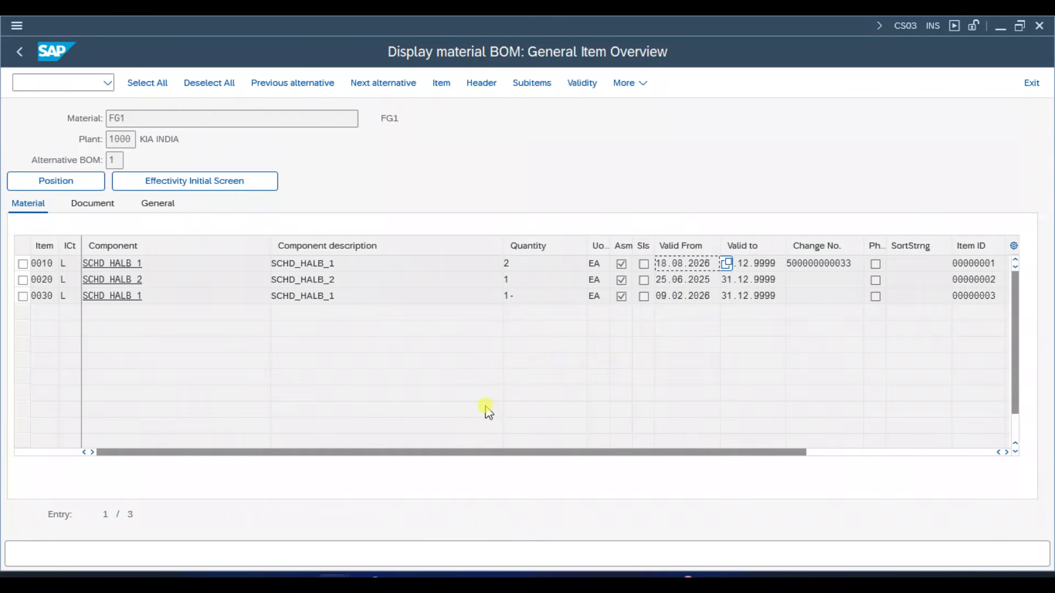
- Open transaction CA02 for changing the routing and clear the material and plant, keeping only group 50000012 as selection
{"action": "key", "text": "ctrl+slash"}
{"action": "type", "text": "/NCA02"}
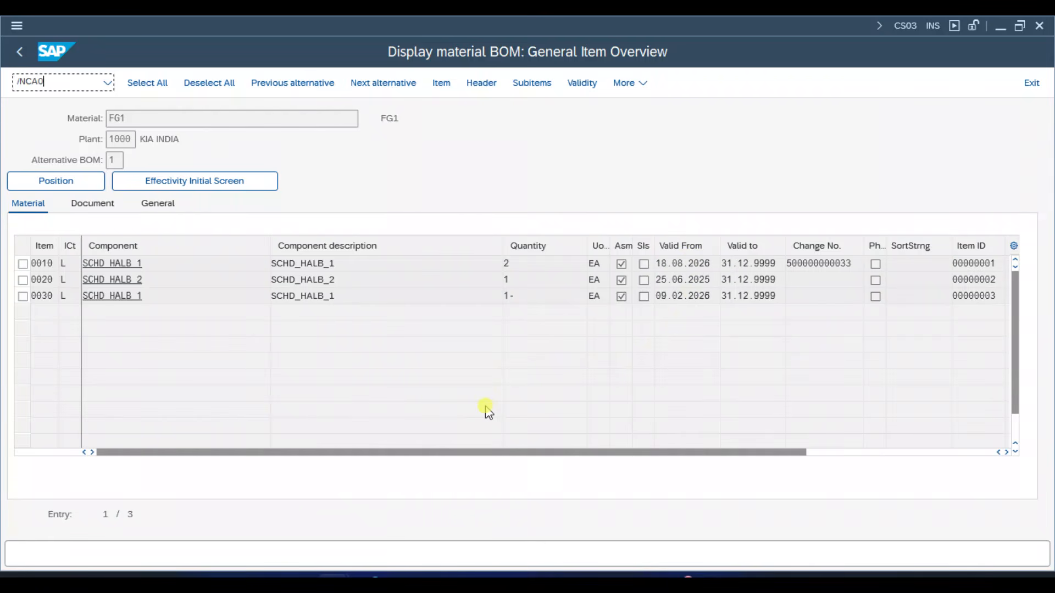
{"action": "key", "text": "Return"}
{"action": "key", "text": "Tab"}
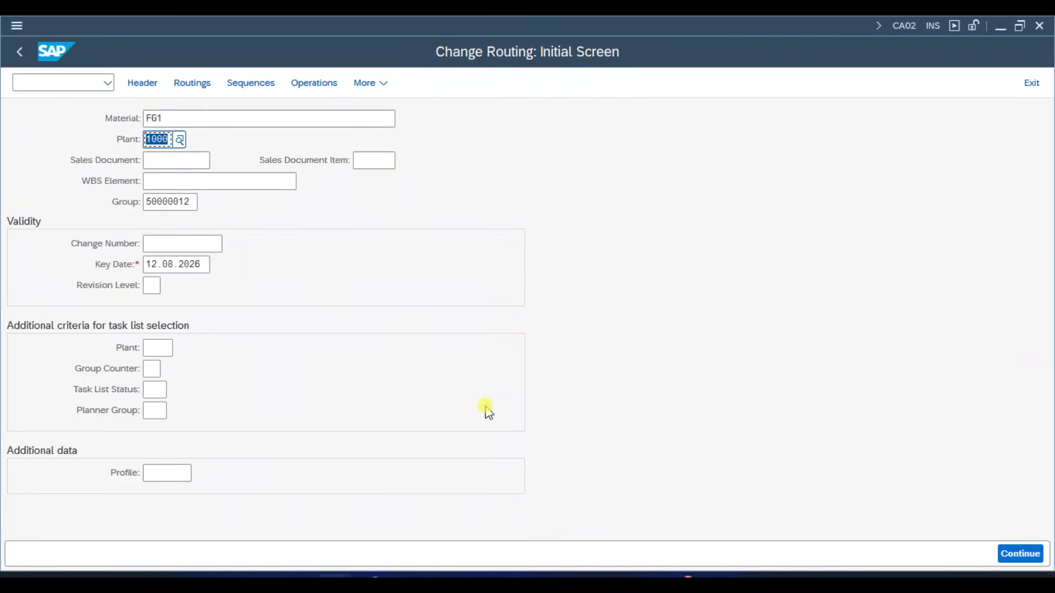
{"action": "key", "text": "shift+Tab"}
{"action": "key", "text": "Delete"}
{"action": "key", "text": "Tab"}
{"action": "key", "text": "Delete"}
{"action": "key", "text": "Tab"}
{"action": "key", "text": "Tab"}
{"action": "key", "text": "Tab"}
{"action": "key", "text": "Tab"}
{"action": "key", "text": "Tab"}
{"action": "key", "text": "Tab"}
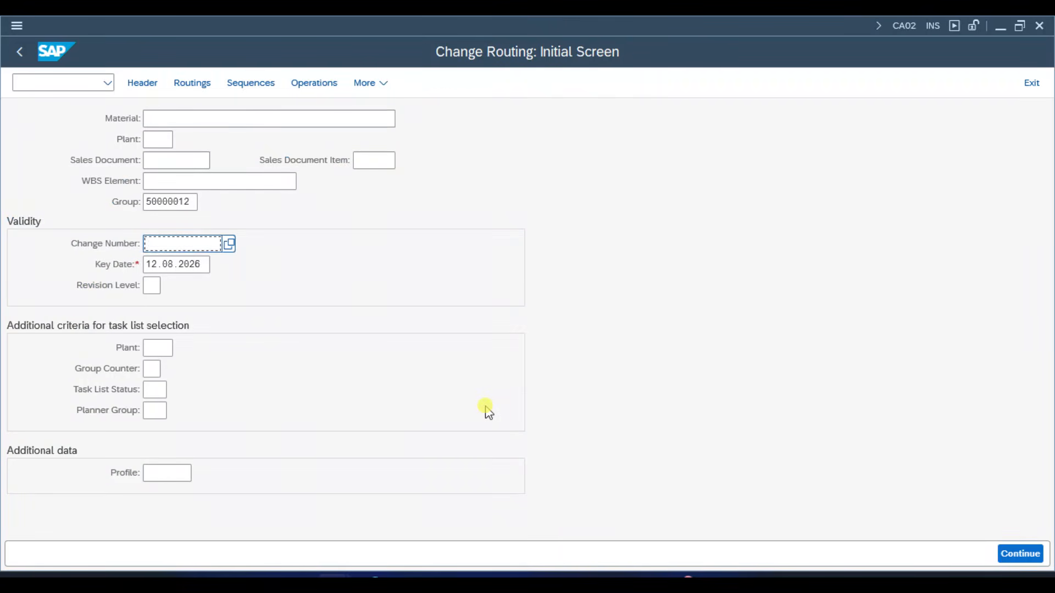
{"action": "key", "text": "shift+Tab"}
{"action": "key", "text": "BackSpace"}
{"action": "key", "text": "Down"}
{"action": "key", "text": "Return"}
{"action": "key", "text": "Return"}
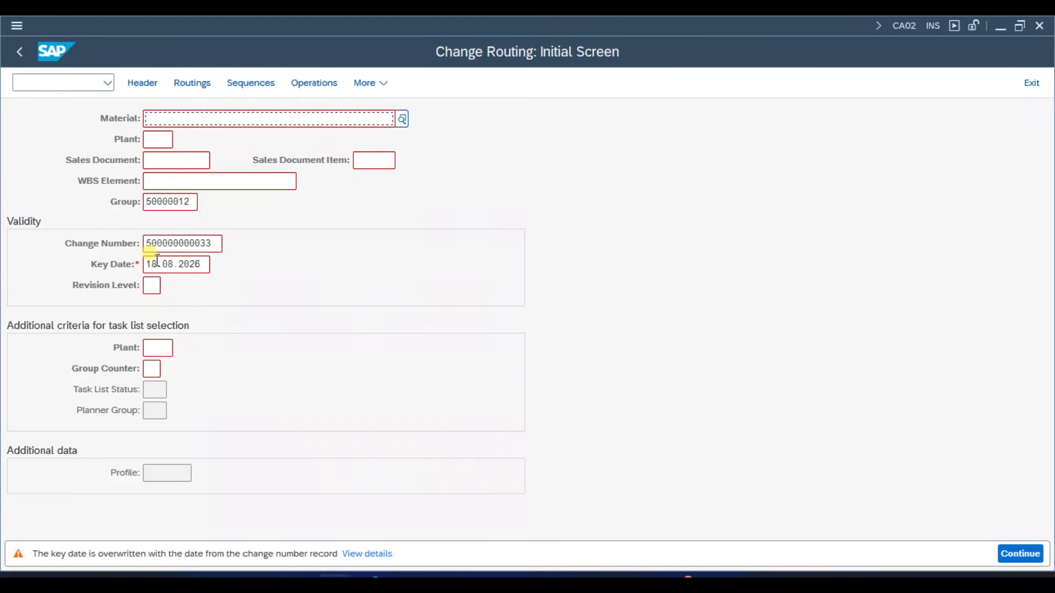
{"action": "left_click", "coordinate": [350, 285]}
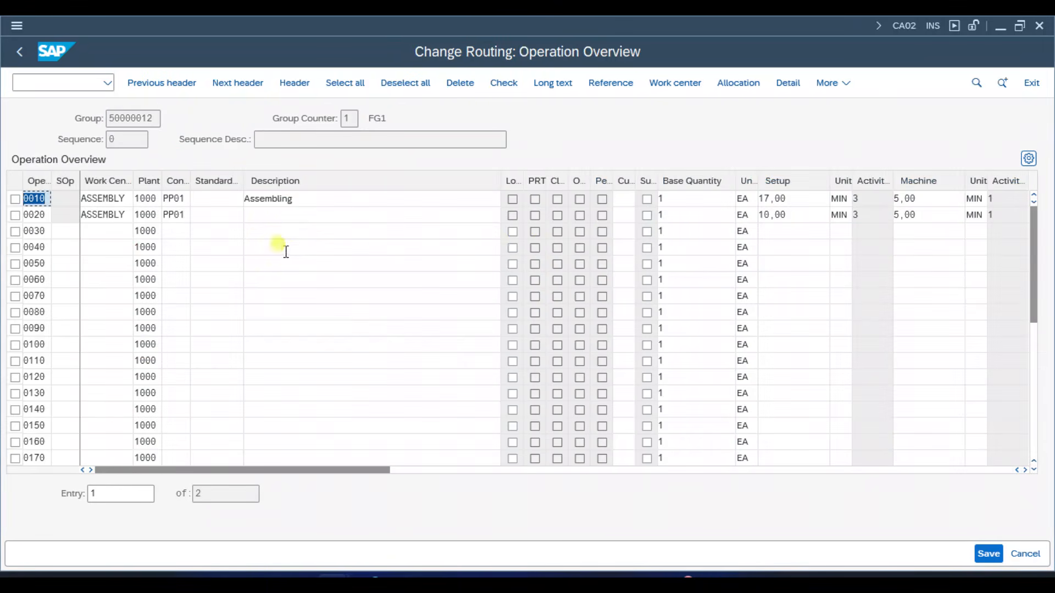
- Set the base quantity of operation 0010 to 10 and save the routing
{"action": "left_click", "coordinate": [717, 197]}
{"action": "left_click", "coordinate": [720, 199]}
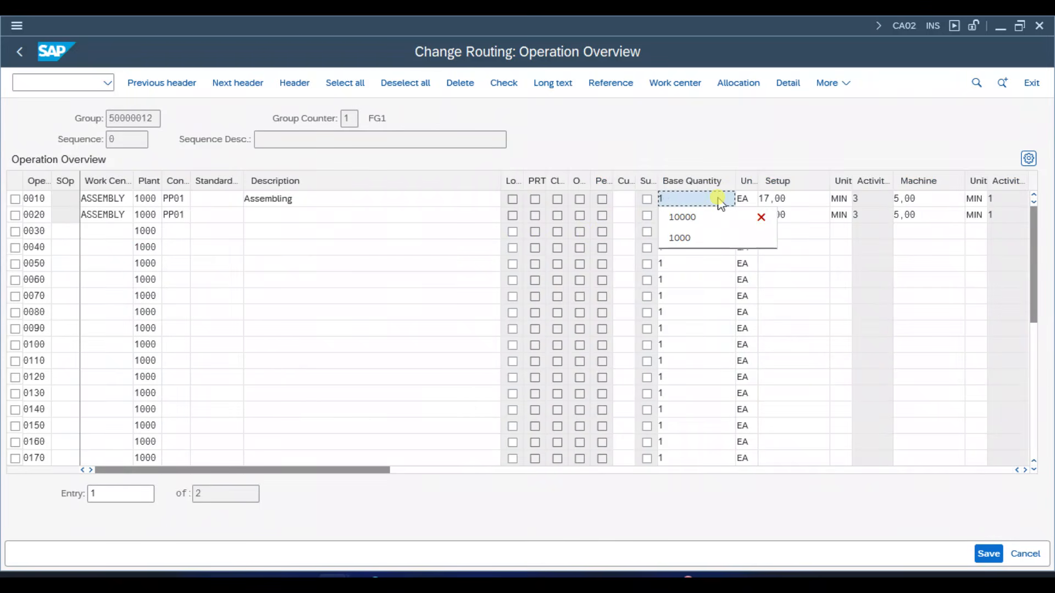
{"action": "key", "text": "Return"}
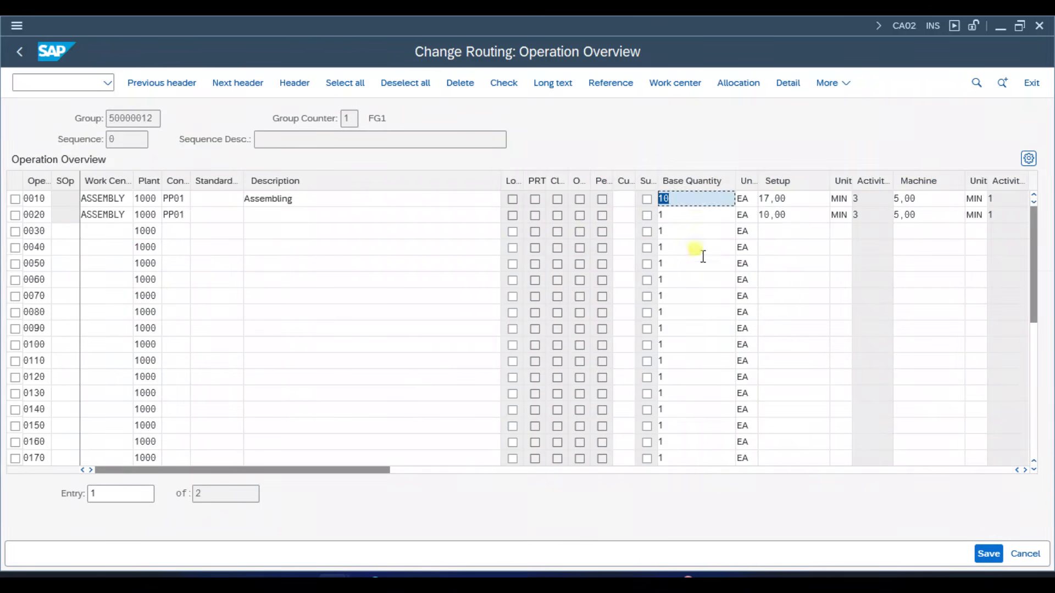
{"action": "key", "text": "ctrl+s"}
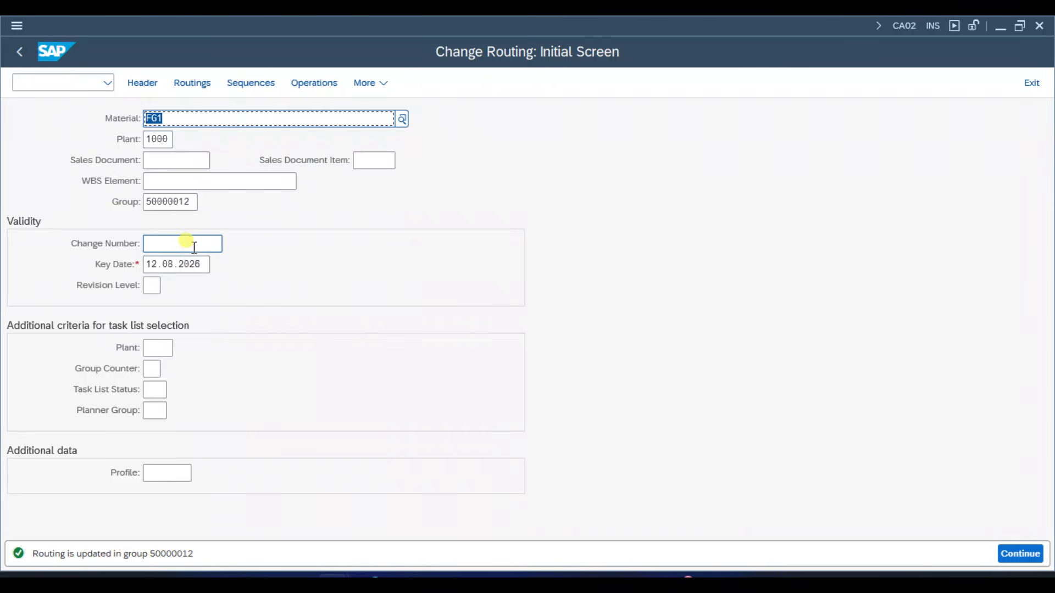
- Switch to the second SAP session and open transaction CC02 for changing the change master
{"action": "mouse_move", "coordinate": [327, 589]}
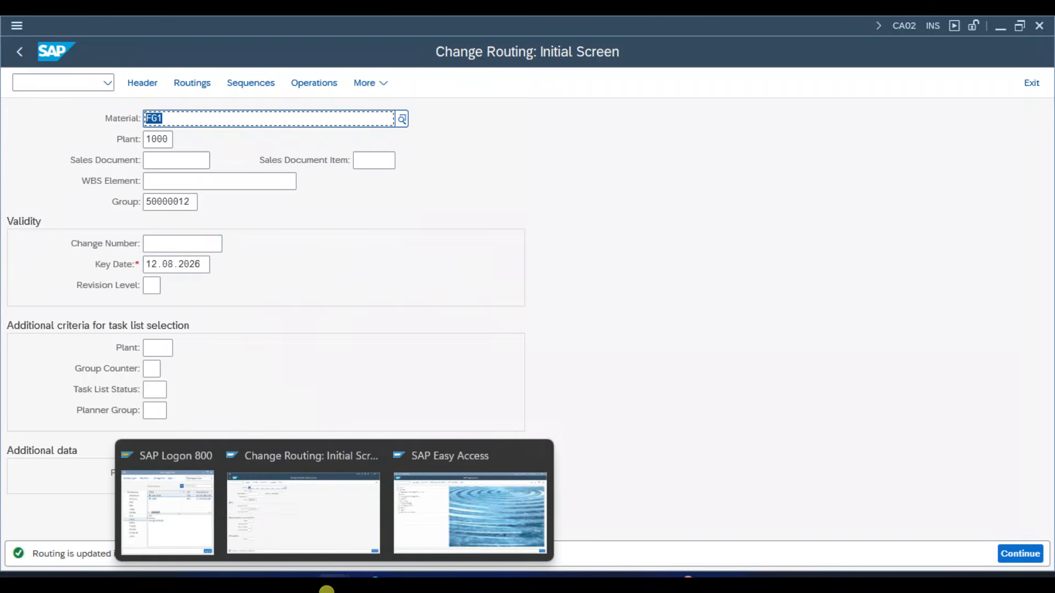
{"action": "left_click", "coordinate": [455, 514]}
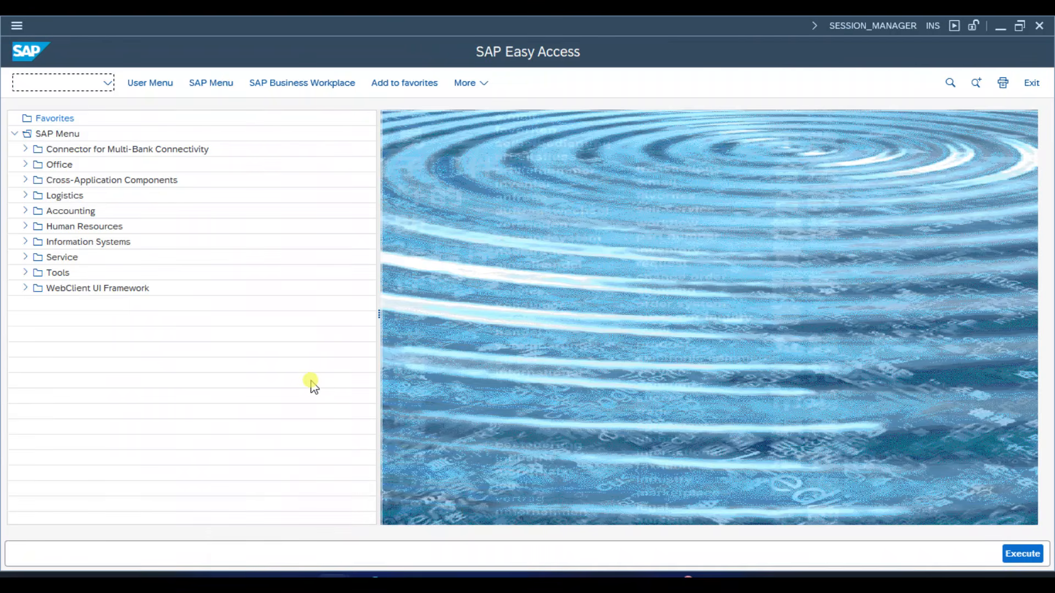
{"action": "mouse_move", "coordinate": [327, 589]}
{"action": "left_click", "coordinate": [313, 522]}
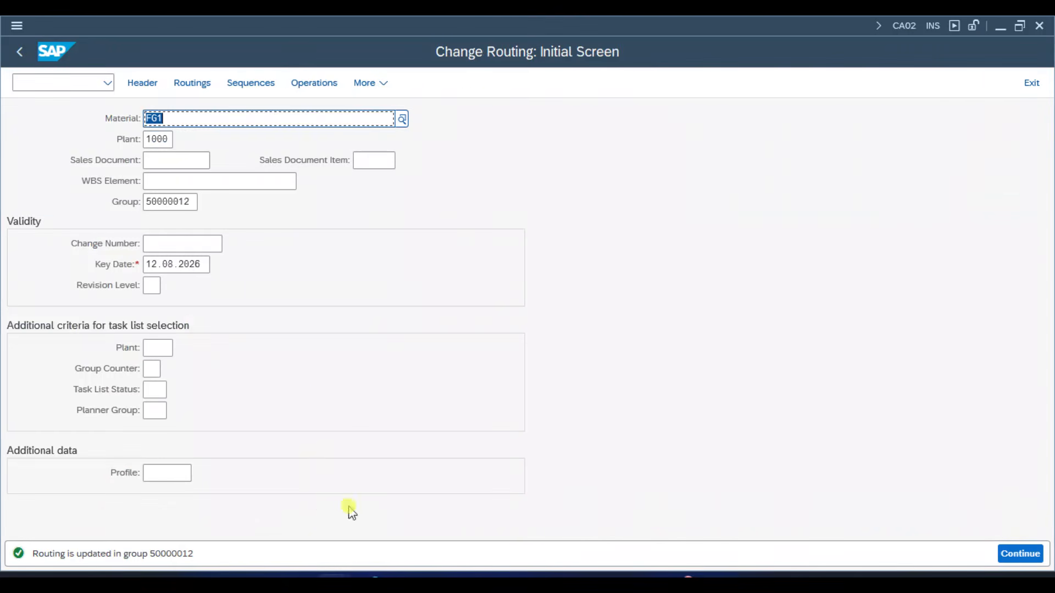
{"action": "left_click", "coordinate": [485, 495]}
{"action": "type", "text": "CC"}
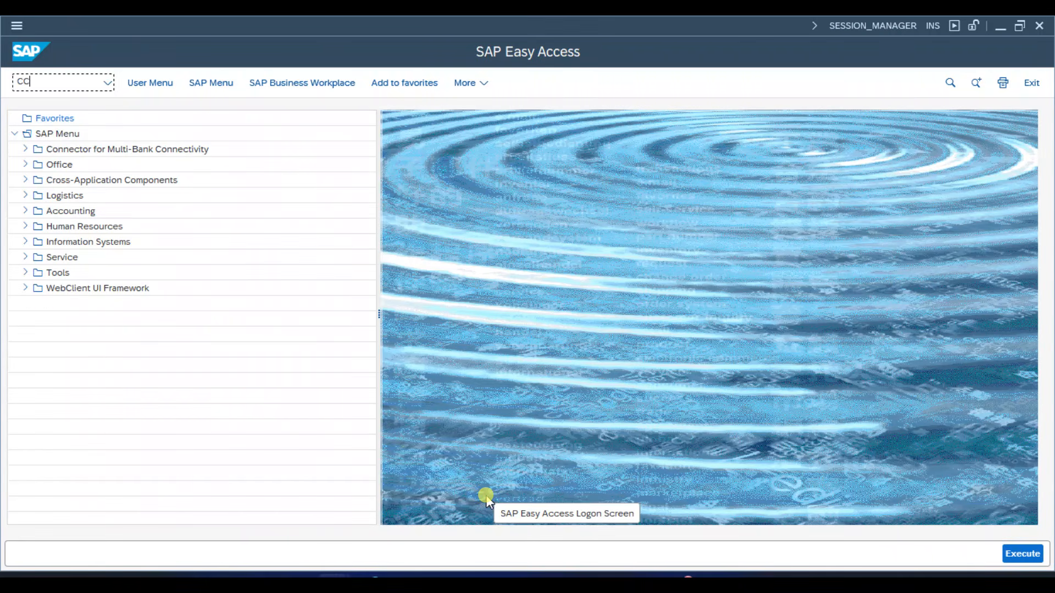
{"action": "type", "text": "02"}
{"action": "key", "text": "Return"}
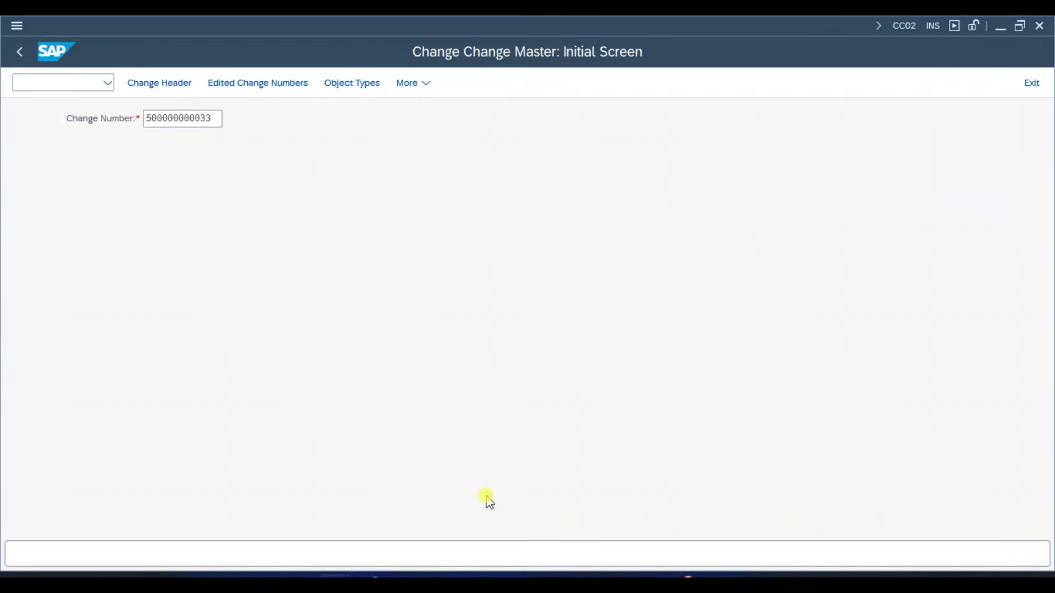
{"action": "key", "text": "Return"}
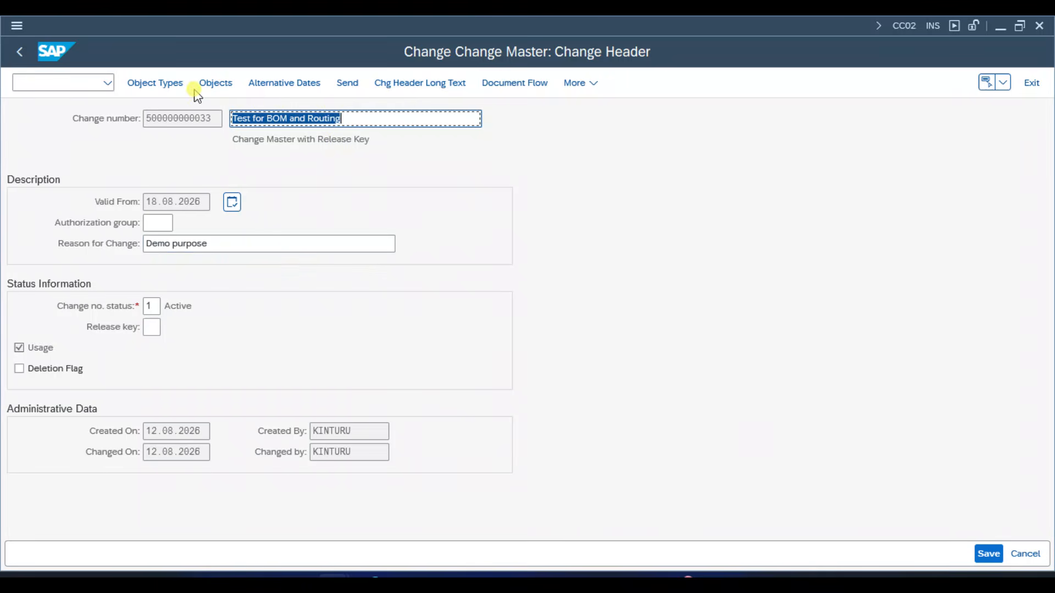
{"action": "left_click", "coordinate": [177, 89]}
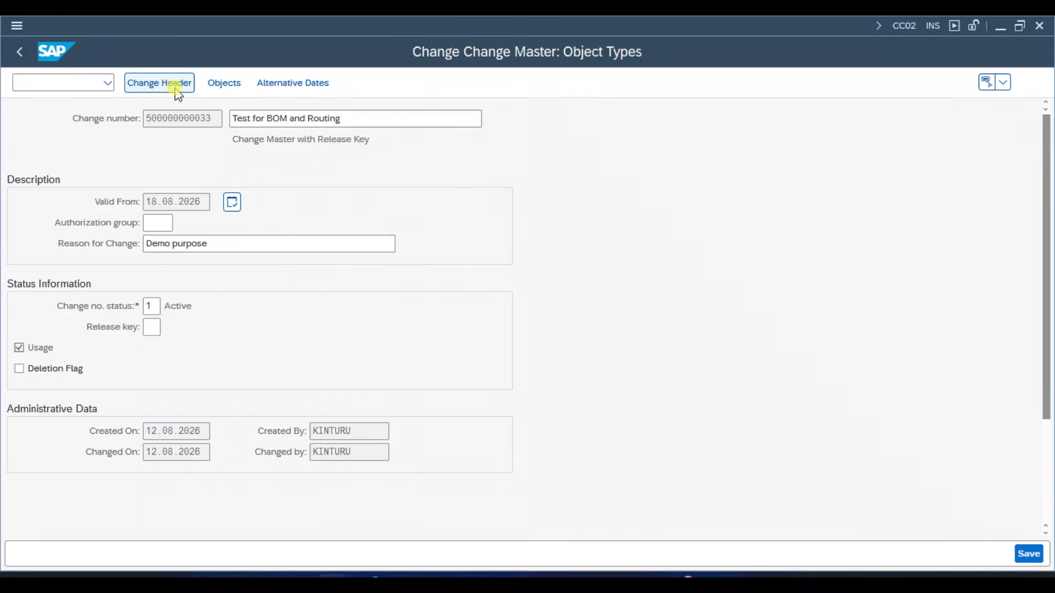
{"action": "left_click", "coordinate": [495, 263]}
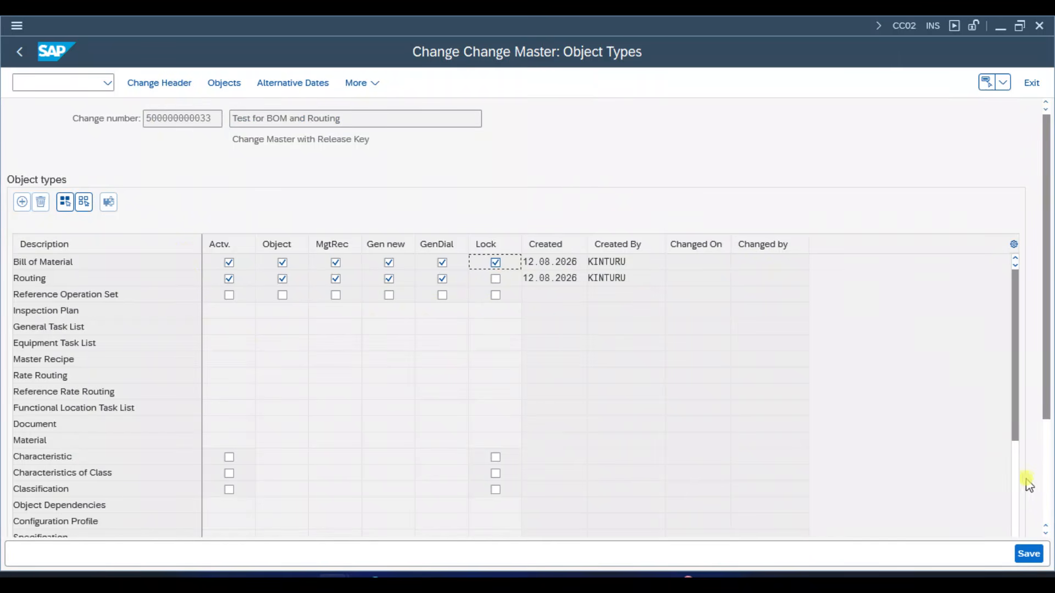
{"action": "left_click", "coordinate": [1028, 554]}
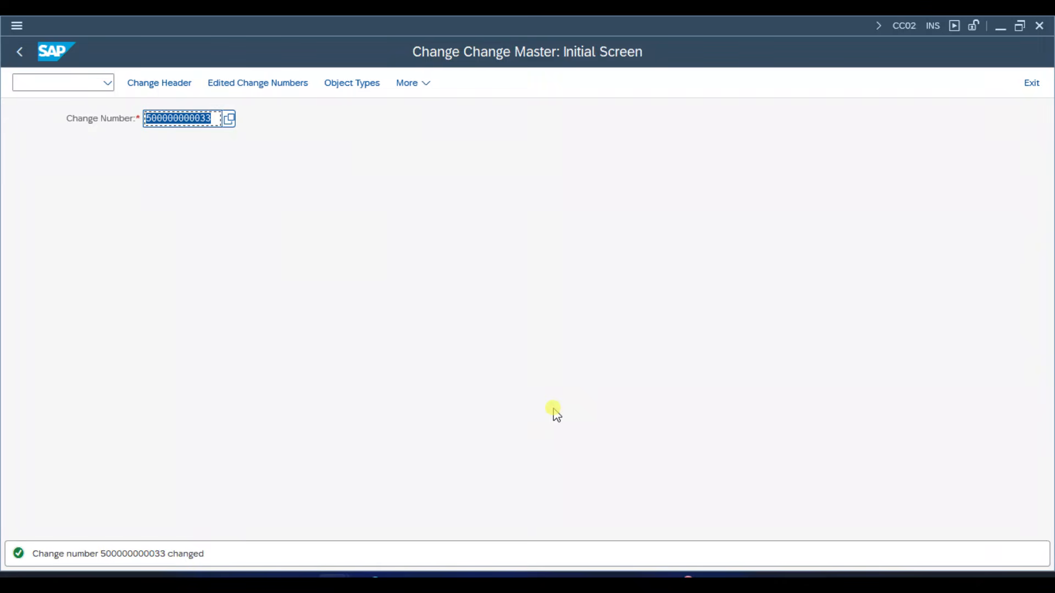
- Open transaction CS02 for changing the material BOM
{"action": "key", "text": "ctrl+slash"}
{"action": "type", "text": "/N"}
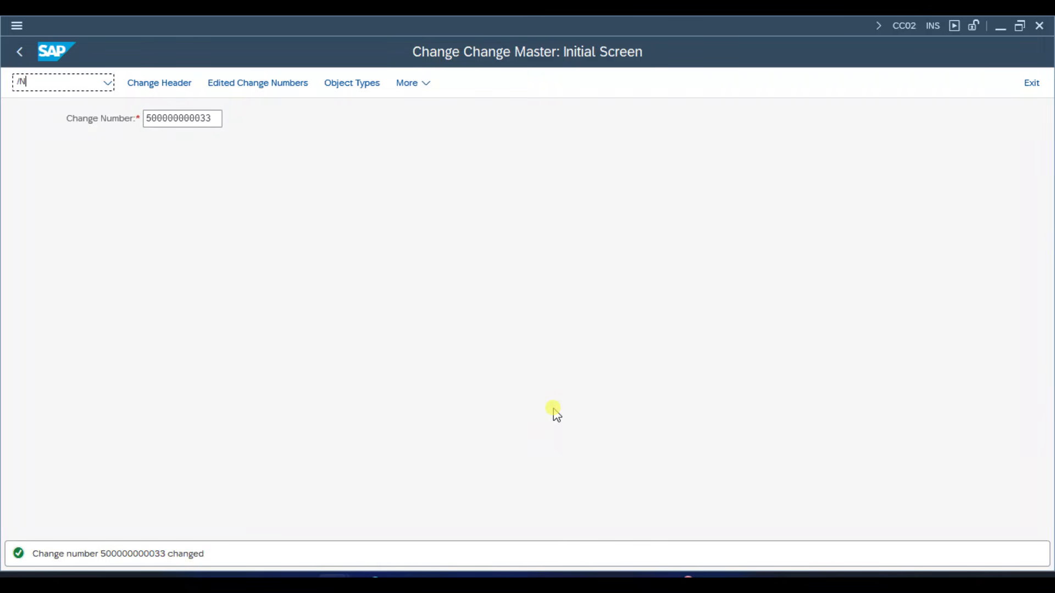
{"action": "type", "text": "CS02"}
{"action": "key", "text": "Return"}
{"action": "key", "text": "Down"}
{"action": "key", "text": "Down"}
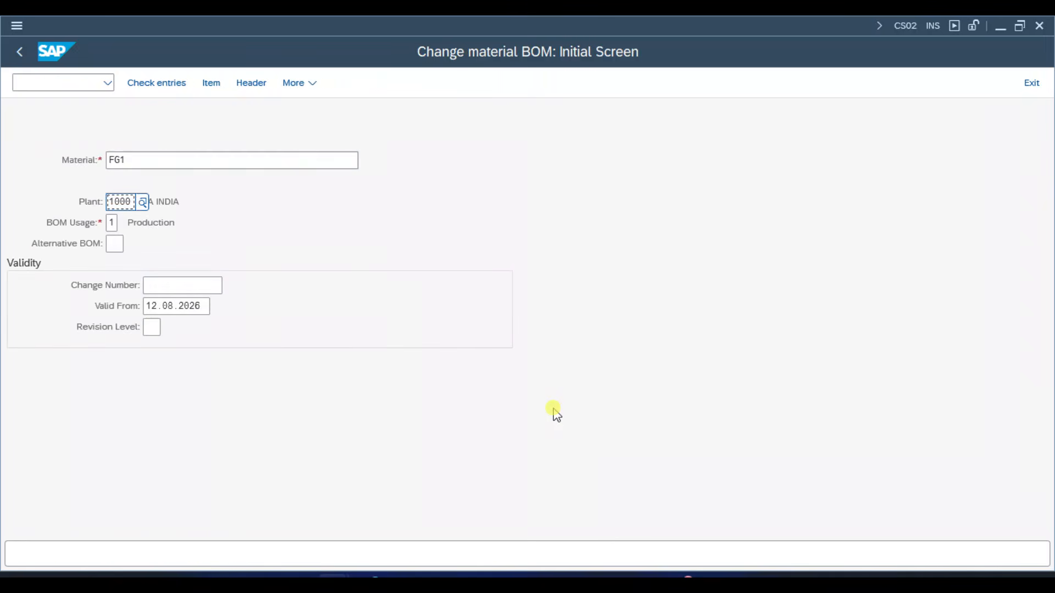
{"action": "key", "text": "Up"}
{"action": "key", "text": "Up"}
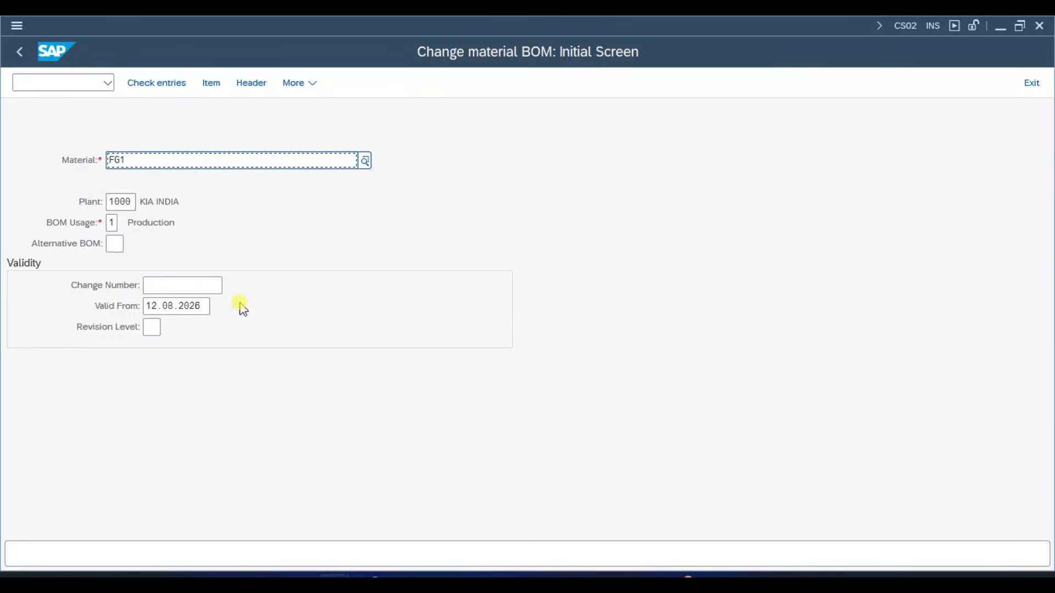
{"action": "left_click", "coordinate": [205, 285]}
{"action": "key", "text": "Down"}
{"action": "key", "text": "Down"}
{"action": "key", "text": "Return"}
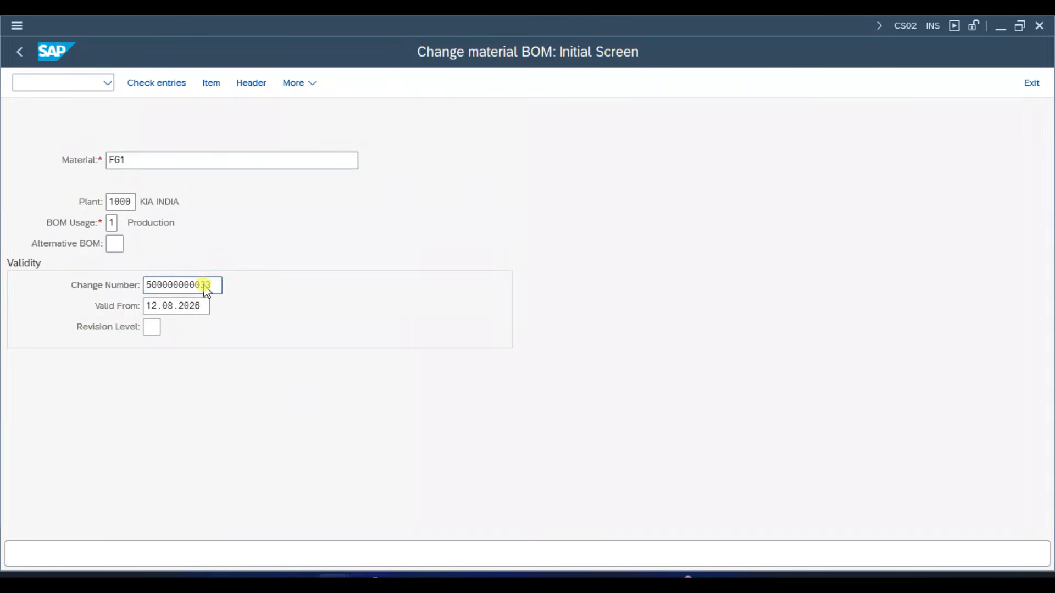
{"action": "key", "text": "Return"}
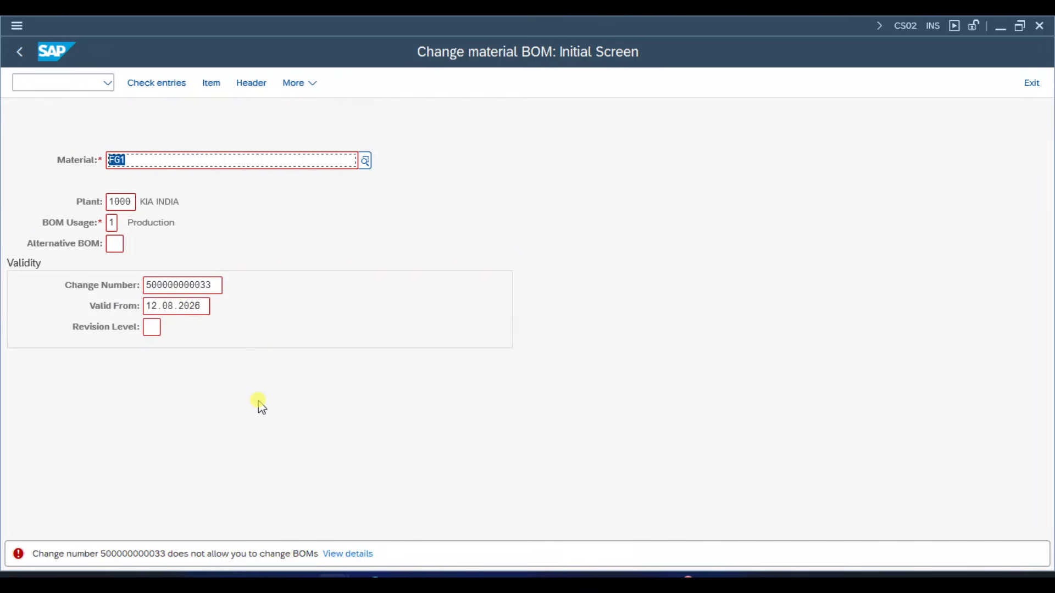
- Return to transaction CA02 and clear the material and plant so that only group 50000012 selects the routing
{"action": "key", "text": "ctrl+slash"}
{"action": "type", "text": "/N"}
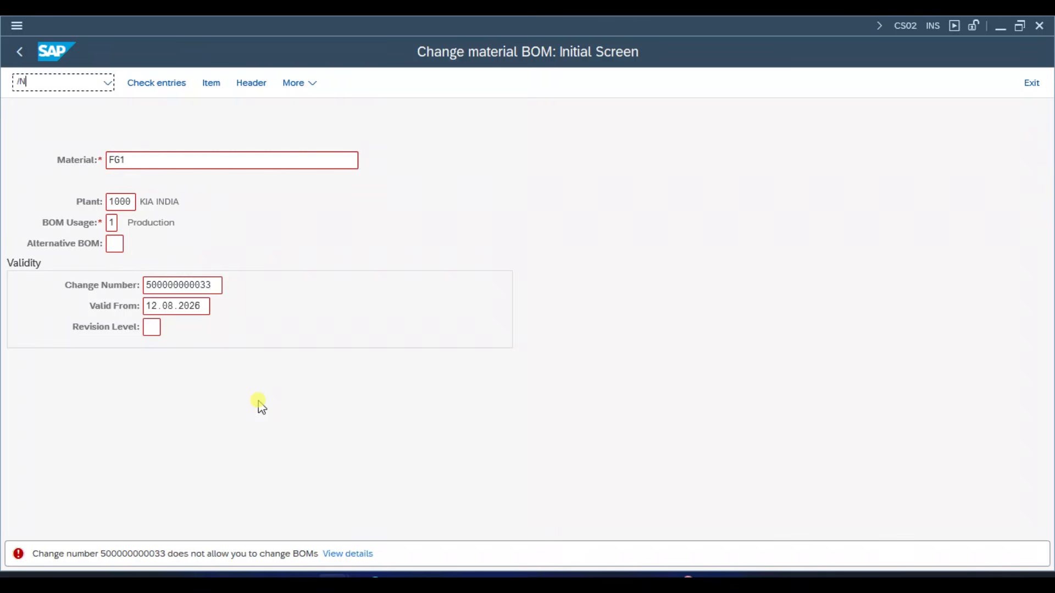
{"action": "type", "text": "CA02"}
{"action": "key", "text": "Return"}
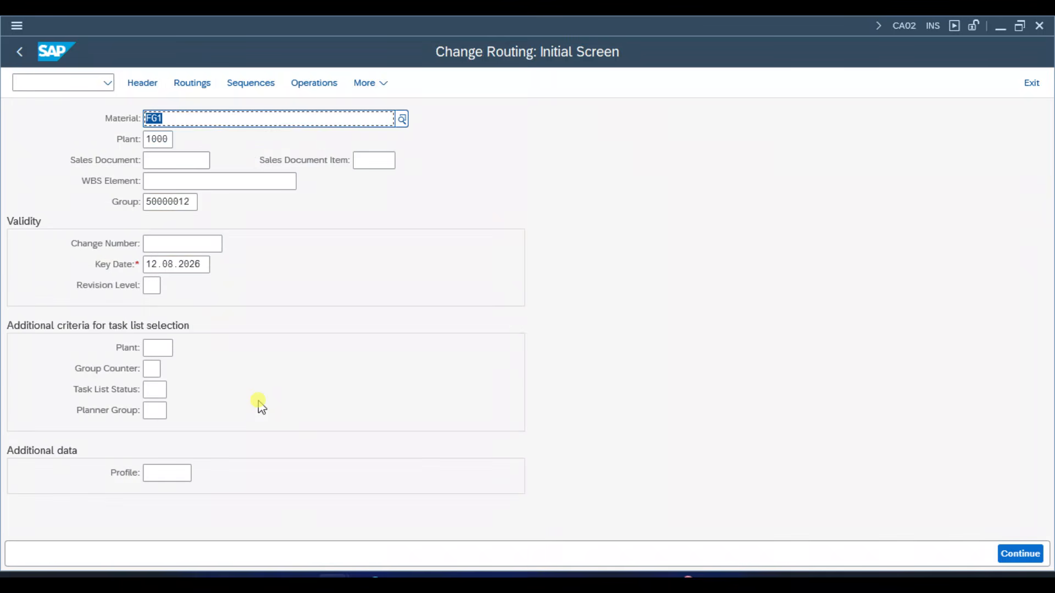
{"action": "key", "text": "Delete"}
{"action": "key", "text": "Tab"}
{"action": "key", "text": "Delete"}
{"action": "key", "text": "Tab"}
{"action": "key", "text": "Tab"}
{"action": "key", "text": "Tab"}
{"action": "key", "text": "Tab"}
{"action": "key", "text": "Tab"}
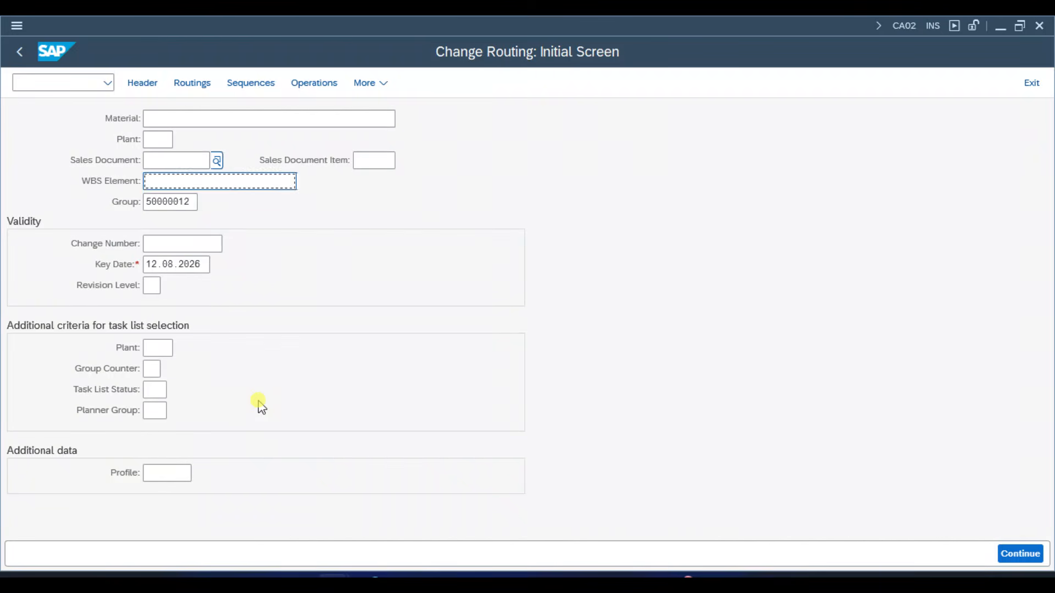
{"action": "key", "text": "Down"}
{"action": "key", "text": "Down"}
{"action": "key", "text": "Return"}
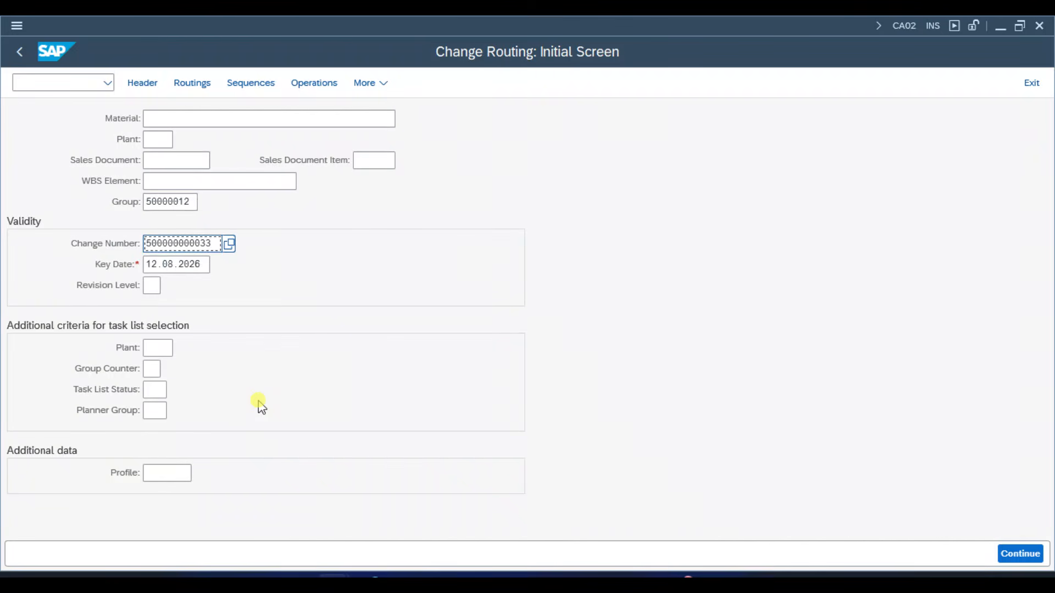
{"action": "key", "text": "Return"}
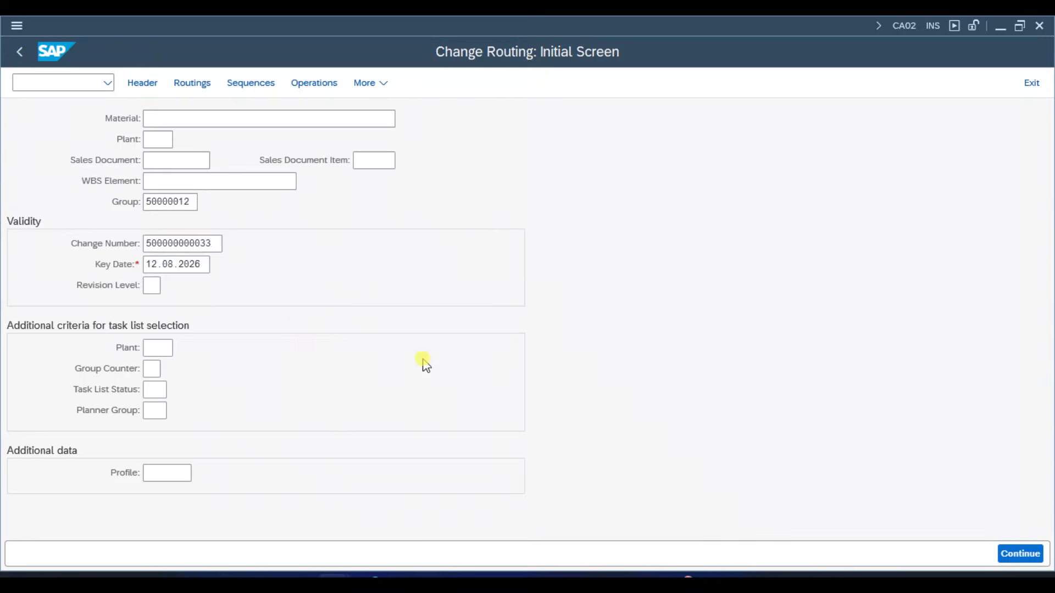
{"action": "key", "text": "Return"}
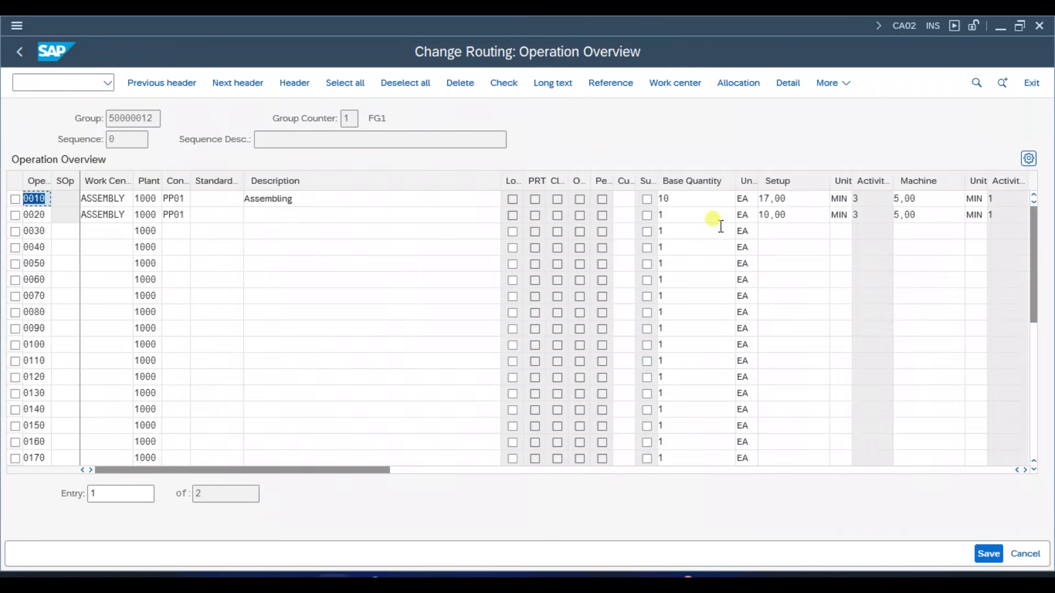
- Set the base quantity of operation 0020 to 10 and save the routing
{"action": "left_click", "coordinate": [682, 213]}
{"action": "type", "text": "0"}
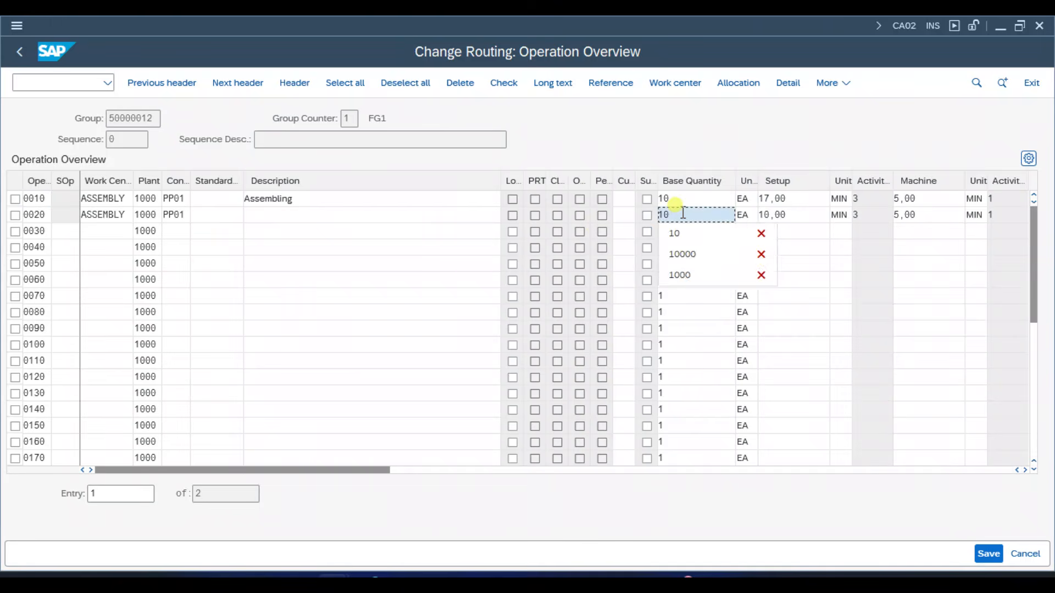
{"action": "key", "text": "ctrl+s"}
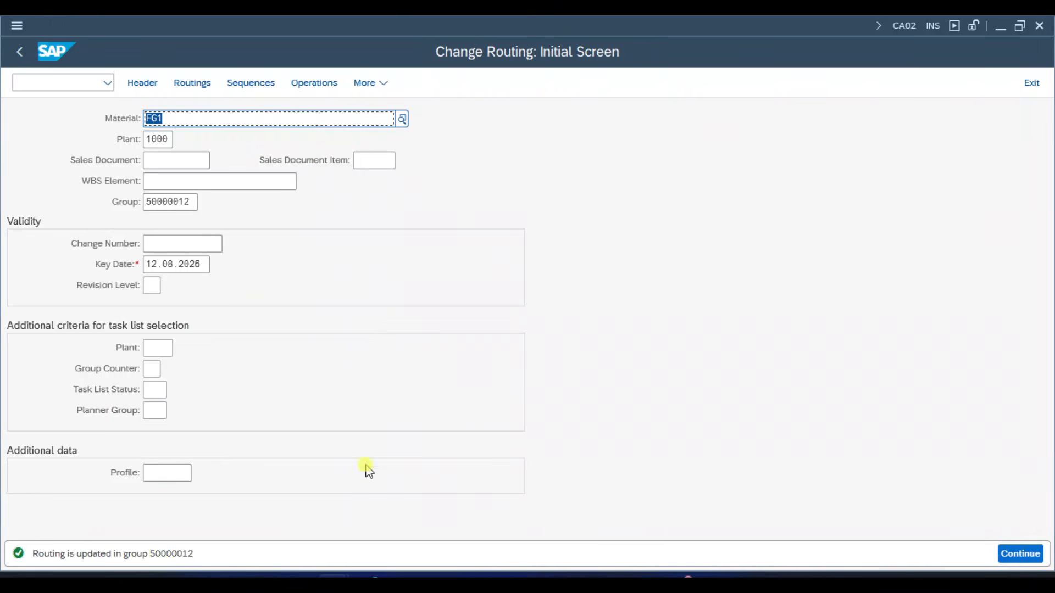
{"action": "mouse_move", "coordinate": [334, 585]}
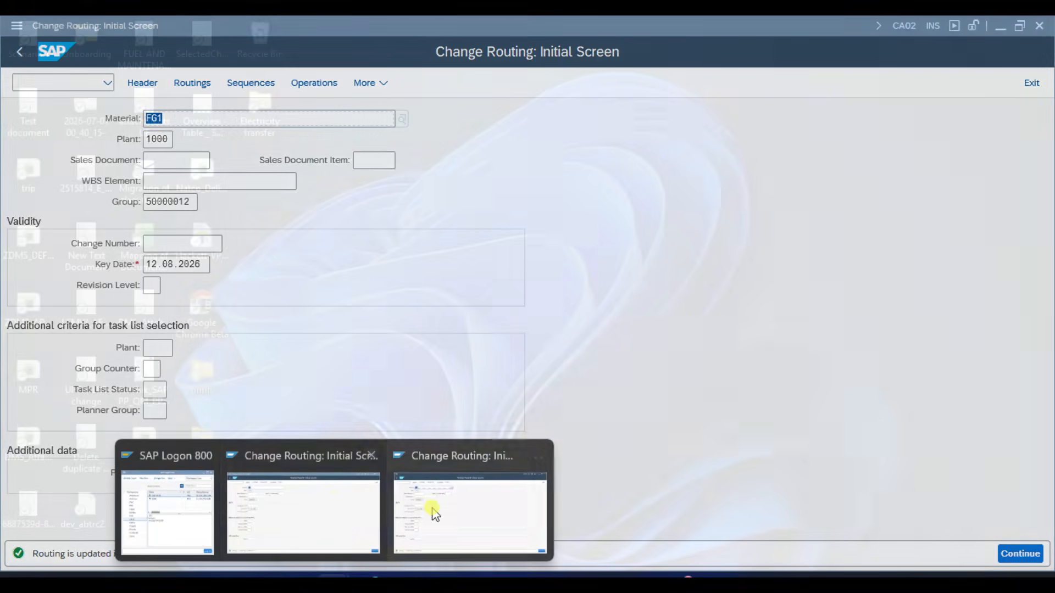
{"action": "left_click", "coordinate": [415, 511]}
{"action": "key", "text": "ctrl+slash"}
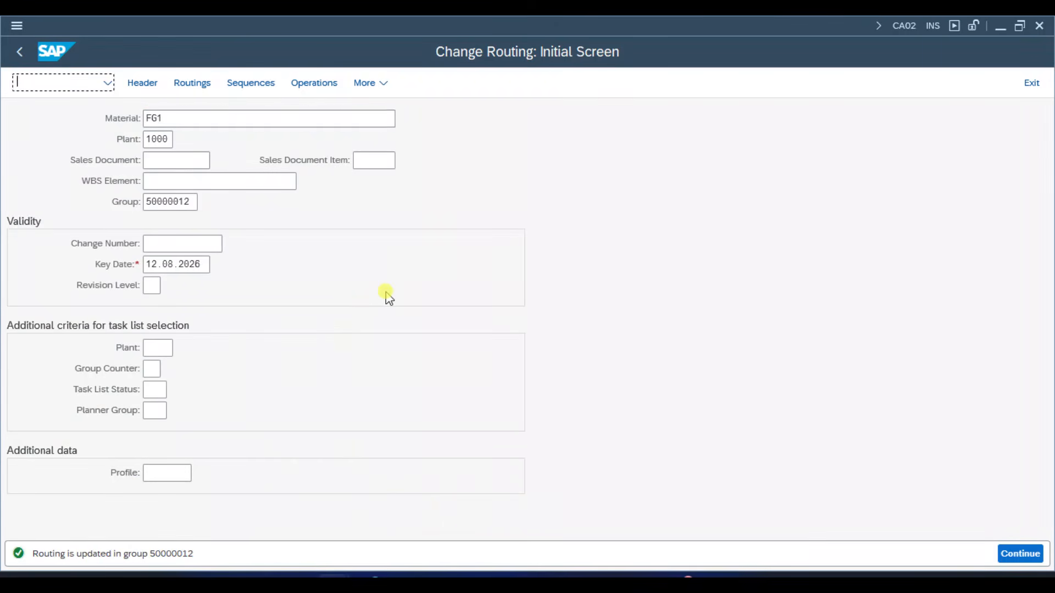
{"action": "type", "text": "/nca02"}
{"action": "key", "text": "Return"}
{"action": "key", "text": "Return"}
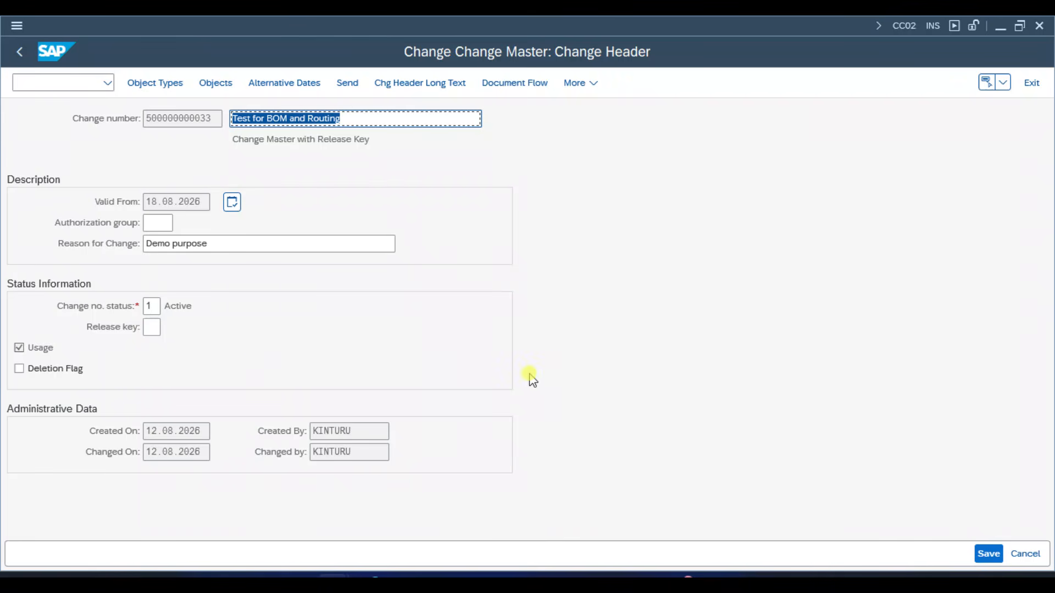
{"action": "left_click", "coordinate": [437, 575]}
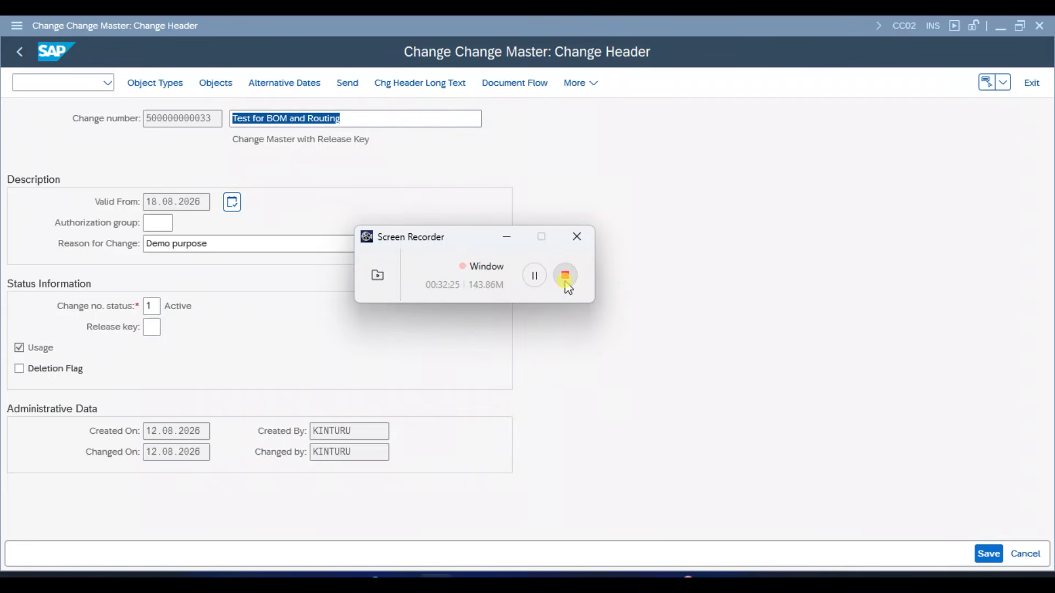